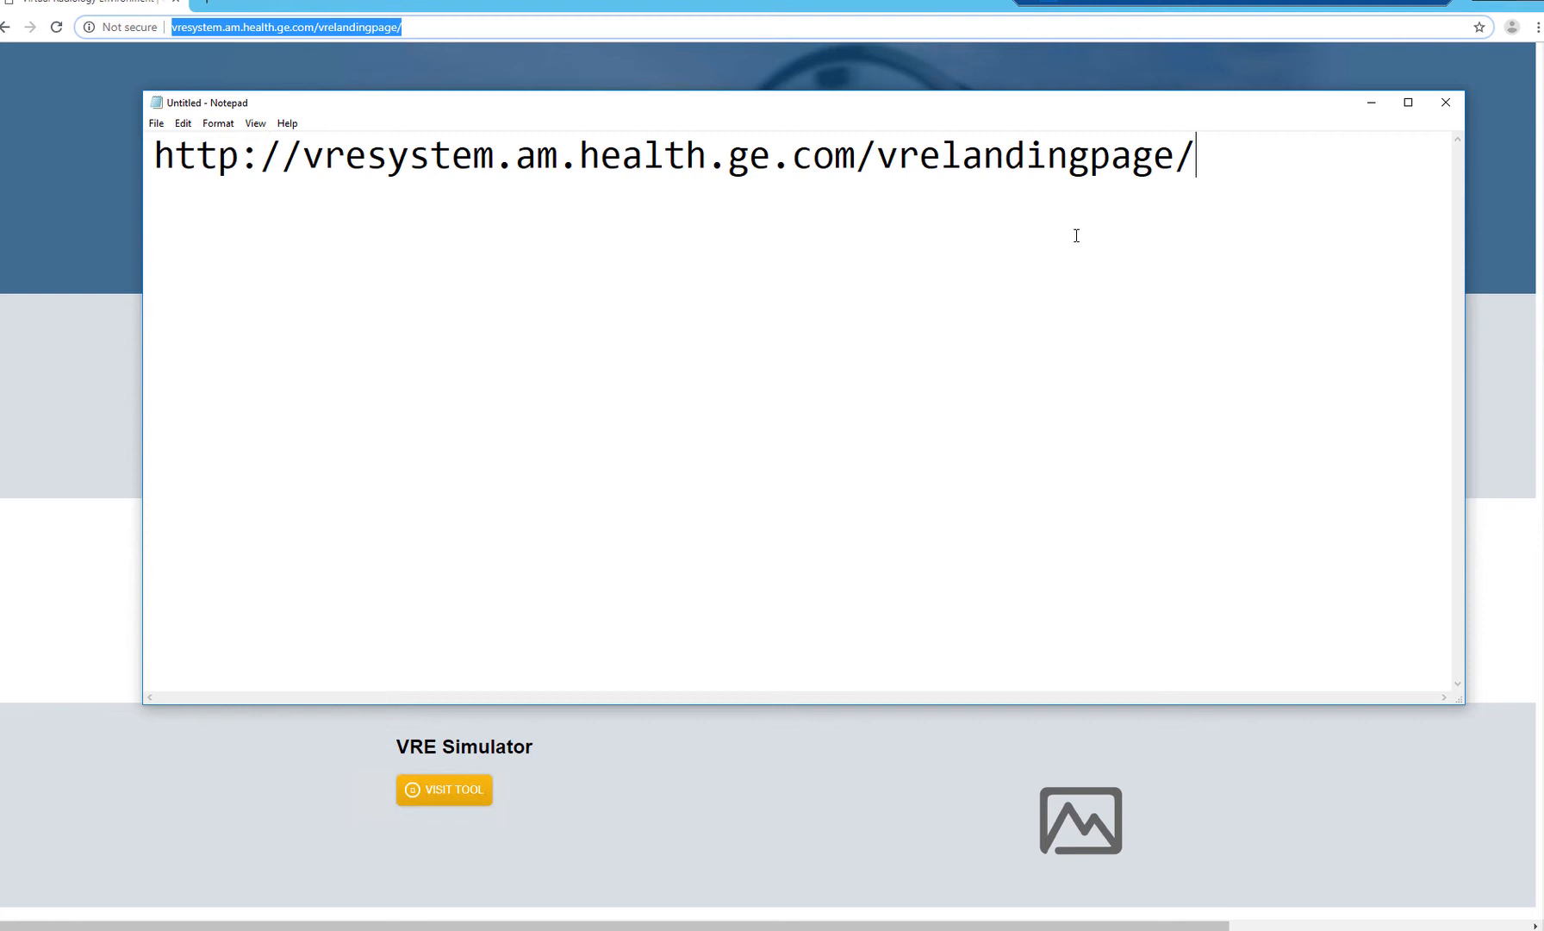
# - Leave the VRE landing page URL unselected and shrink the Notepad window holding it
pyautogui.moveTo(1210, 164); pyautogui.dragTo(127, 169)
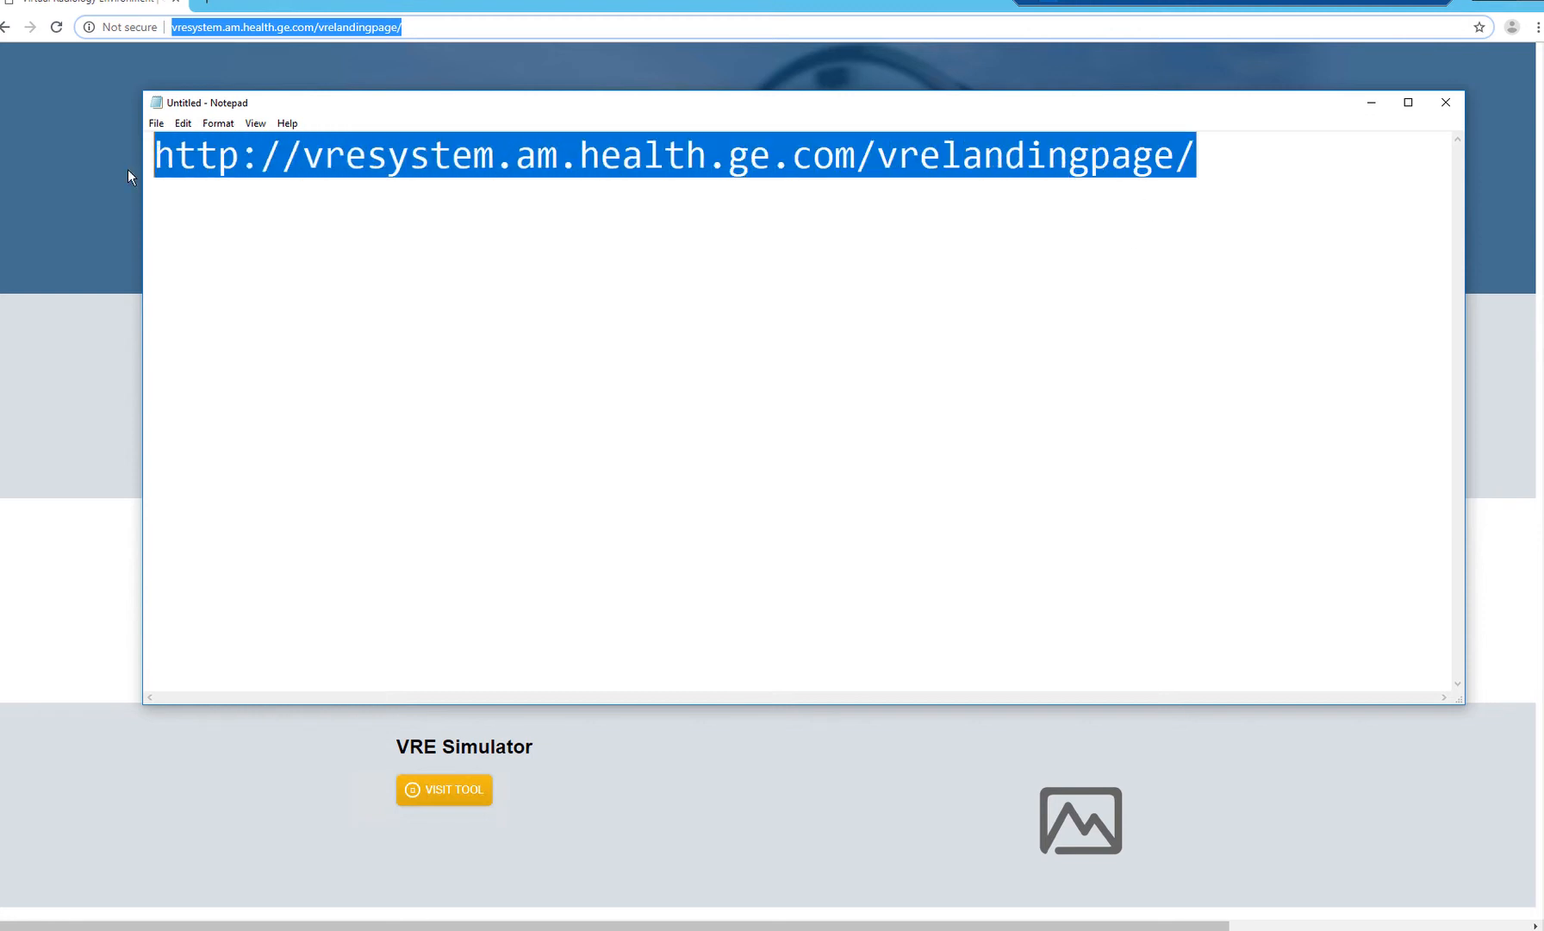
pyautogui.click(1249, 164)
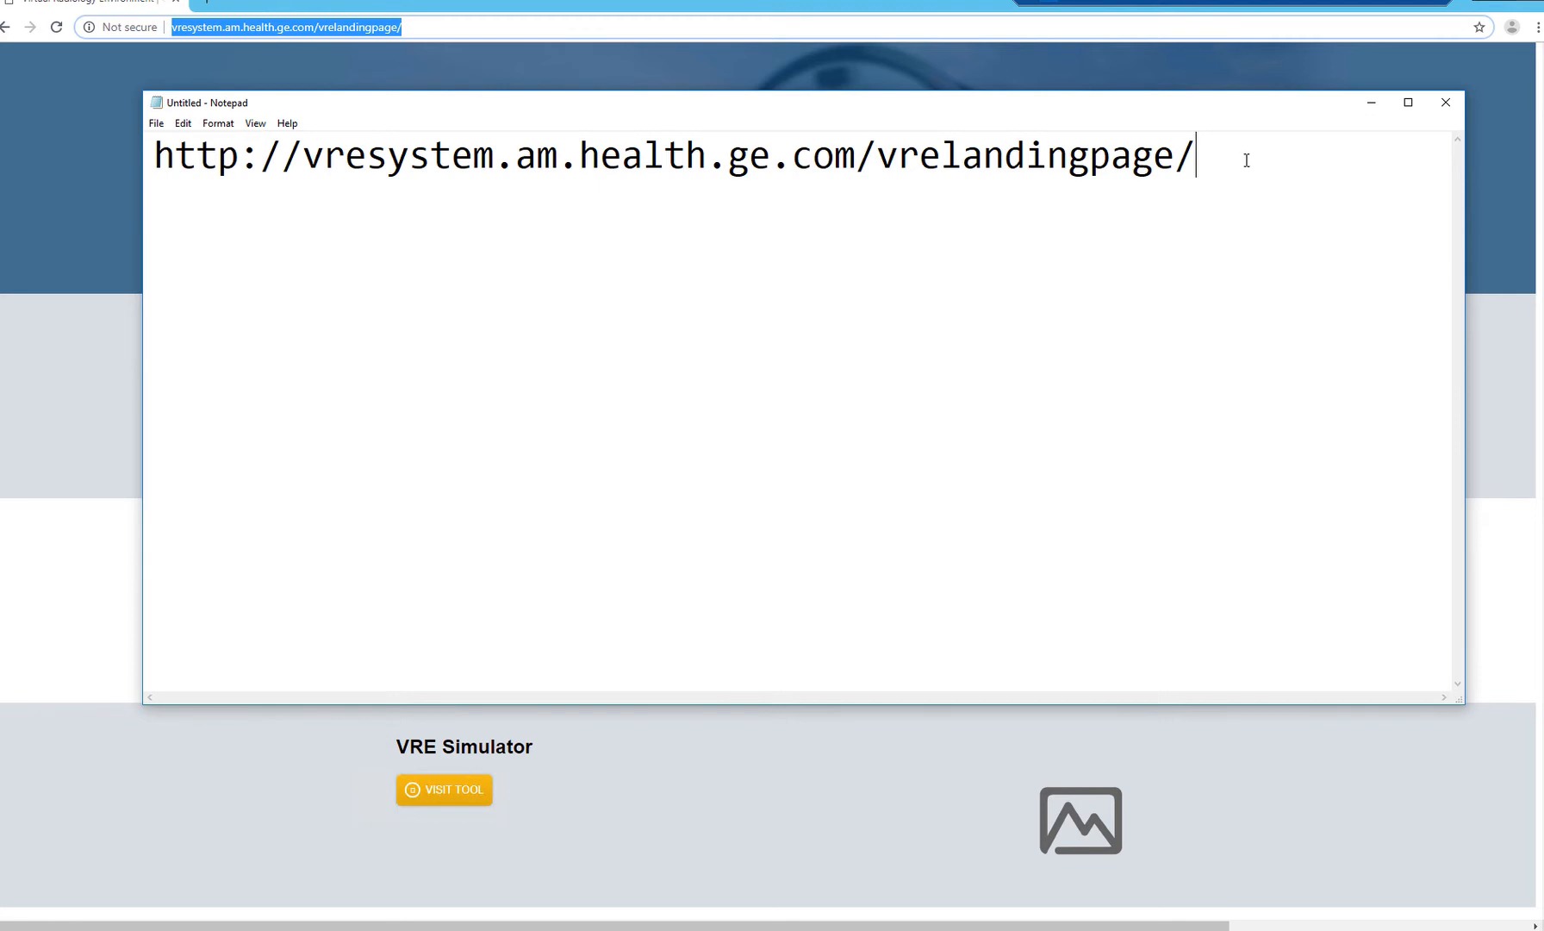
pyautogui.moveTo(1244, 162); pyautogui.dragTo(150, 168)
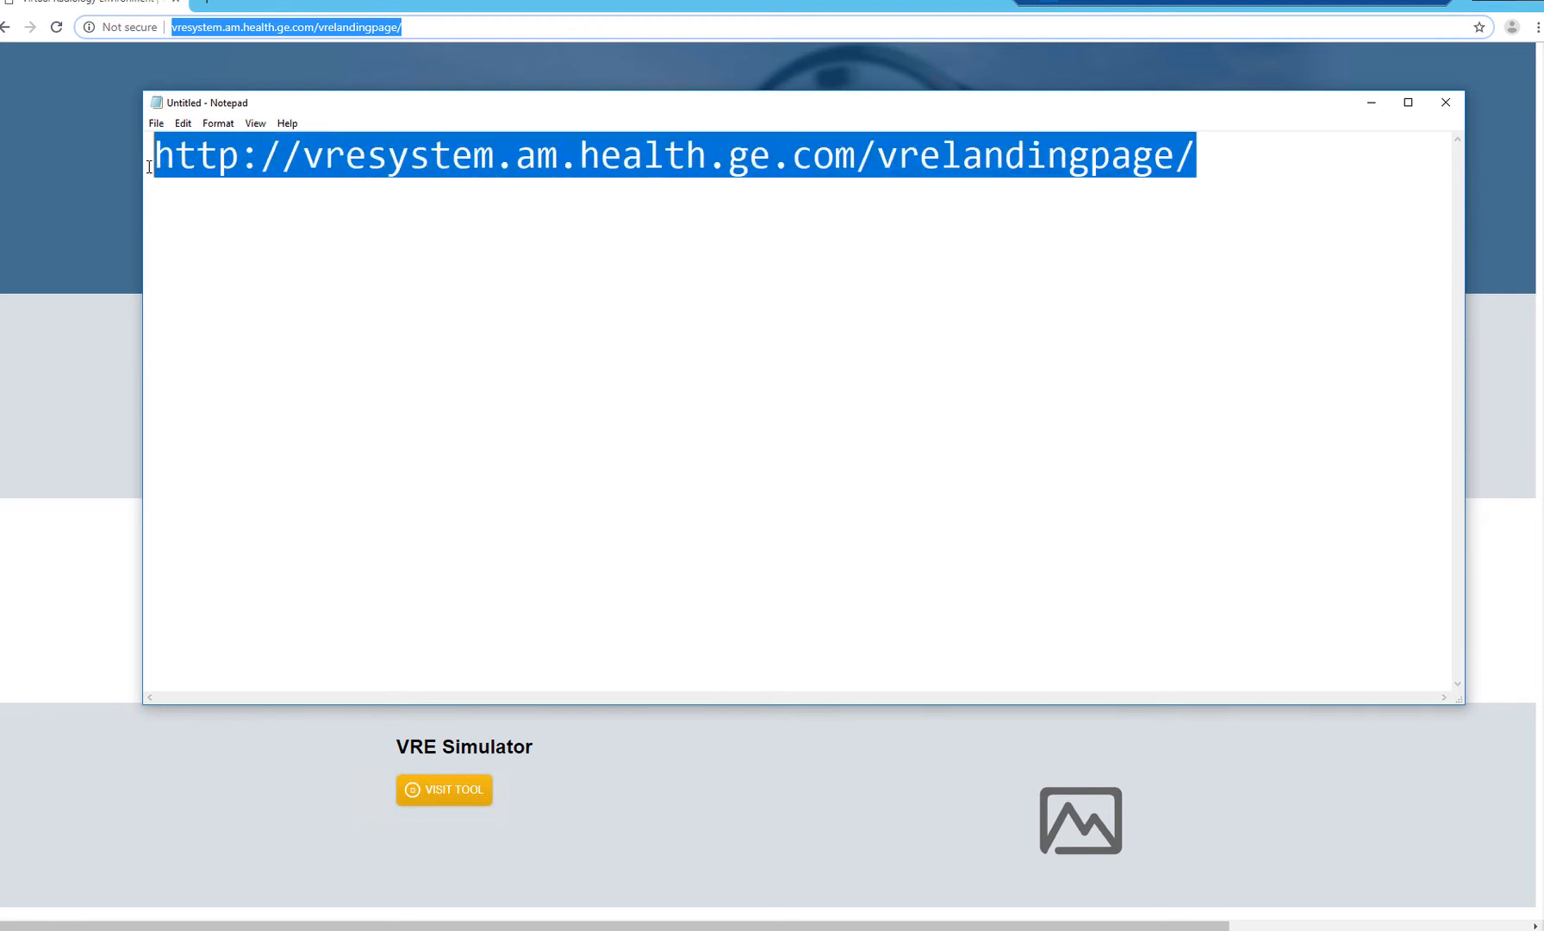
pyautogui.click(1291, 164)
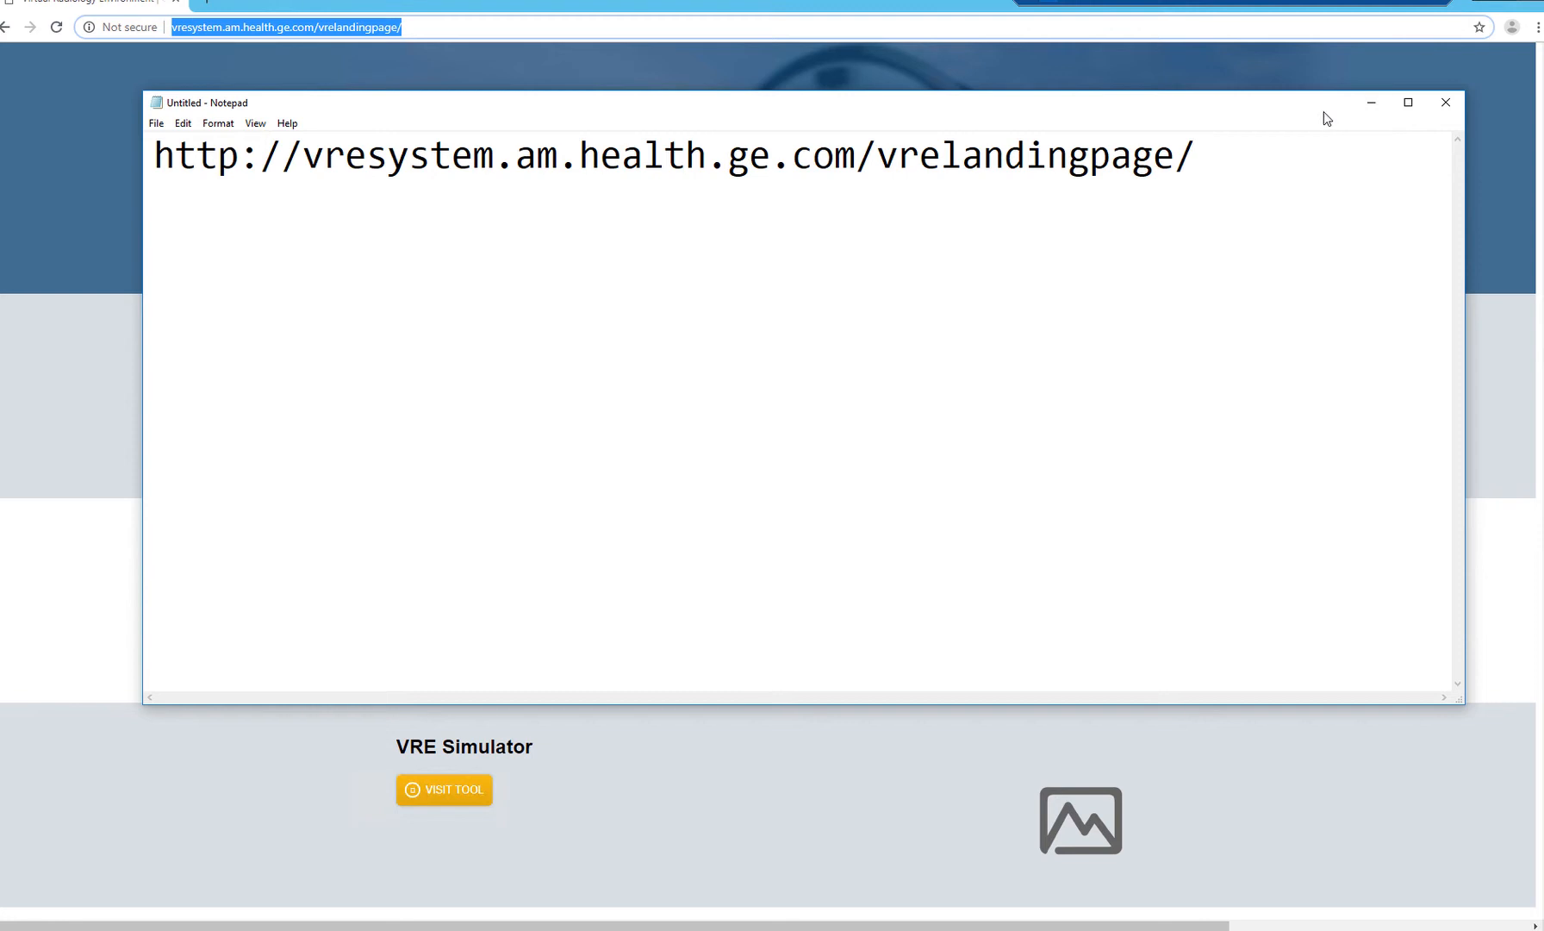
pyautogui.moveTo(1464, 91); pyautogui.dragTo(945, 269)
# - Move Notepad aside, browse the QualiTest VRE overview page, then close that tab
pyautogui.moveTo(759, 296); pyautogui.dragTo(0, 314)
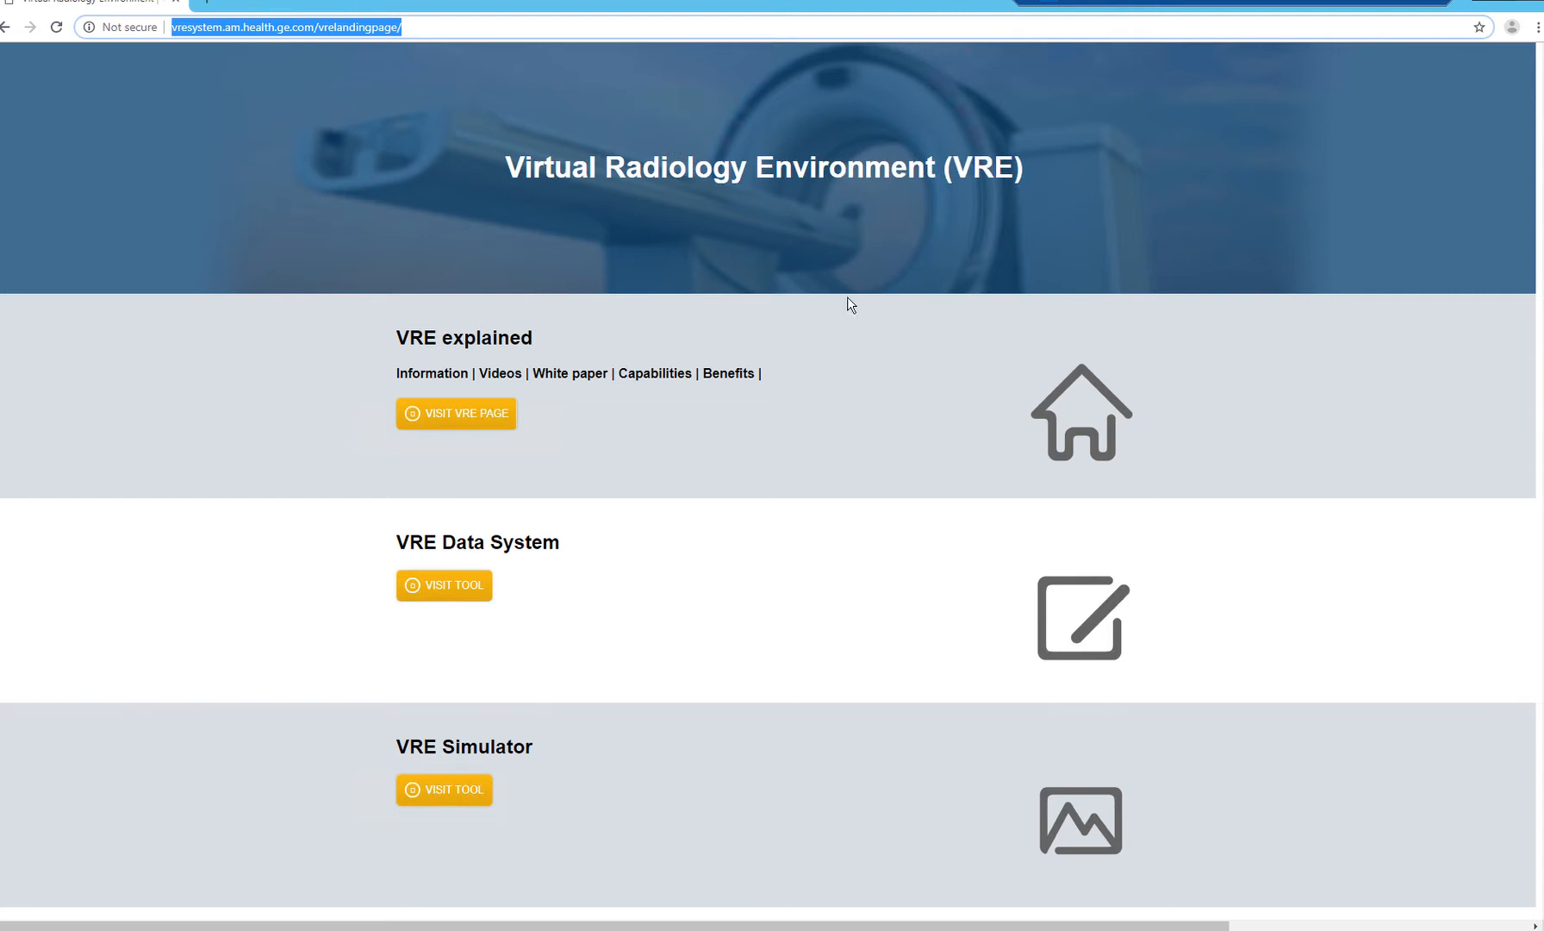
pyautogui.click(465, 413)
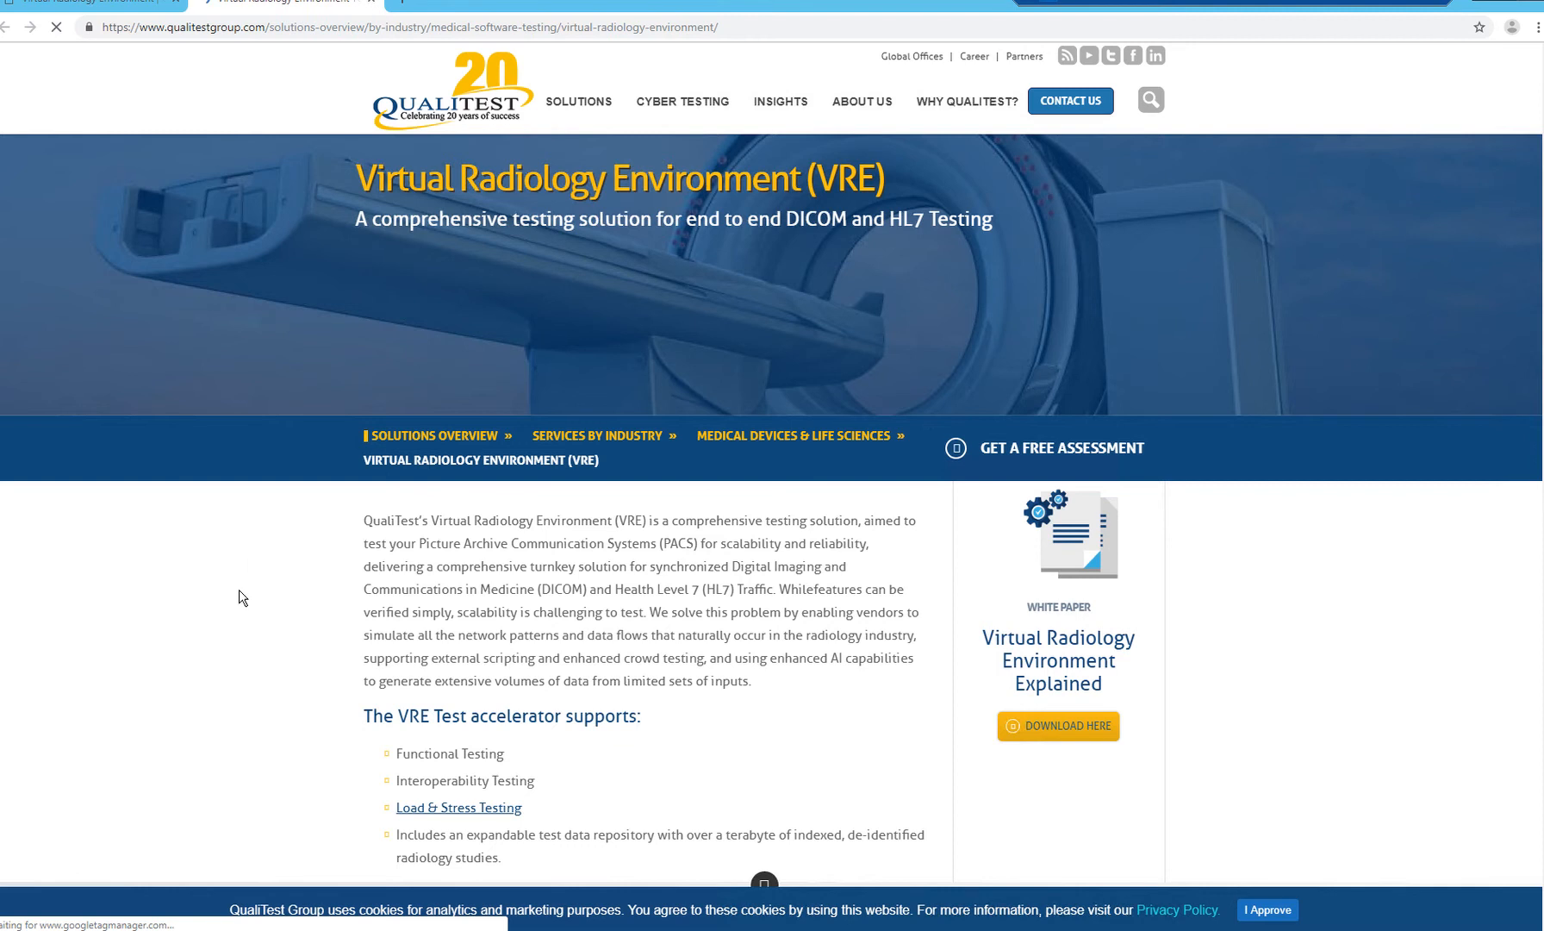
pyautogui.scroll(-7, 268, 572)
pyautogui.scroll(-7, 268, 570)
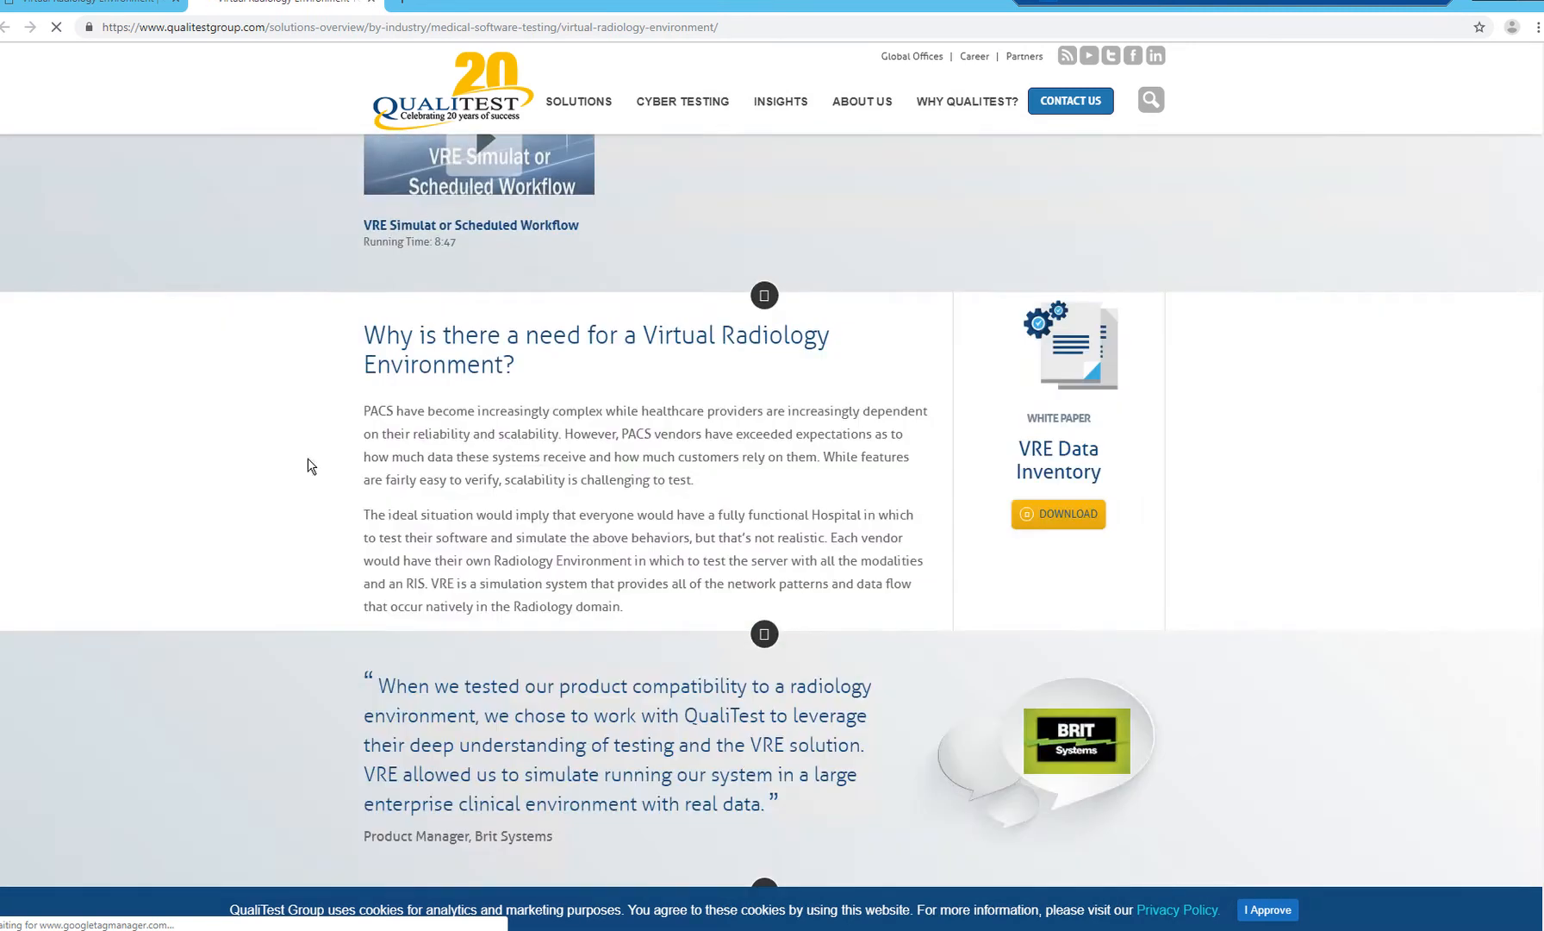
pyautogui.click(373, 4)
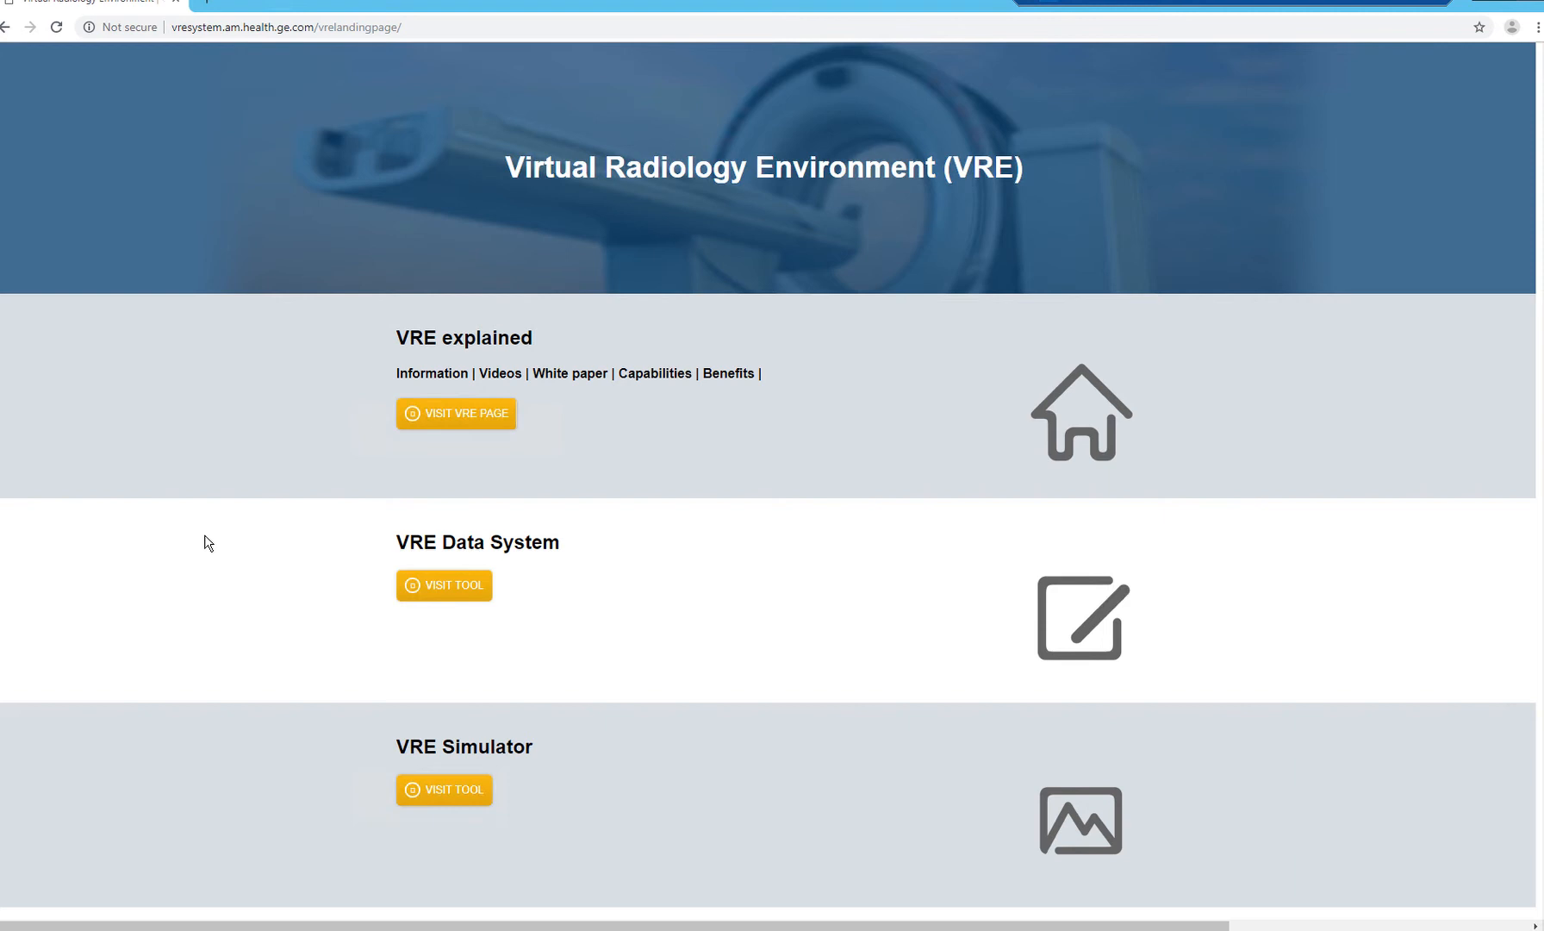
pyautogui.scroll(-2, 206, 540)
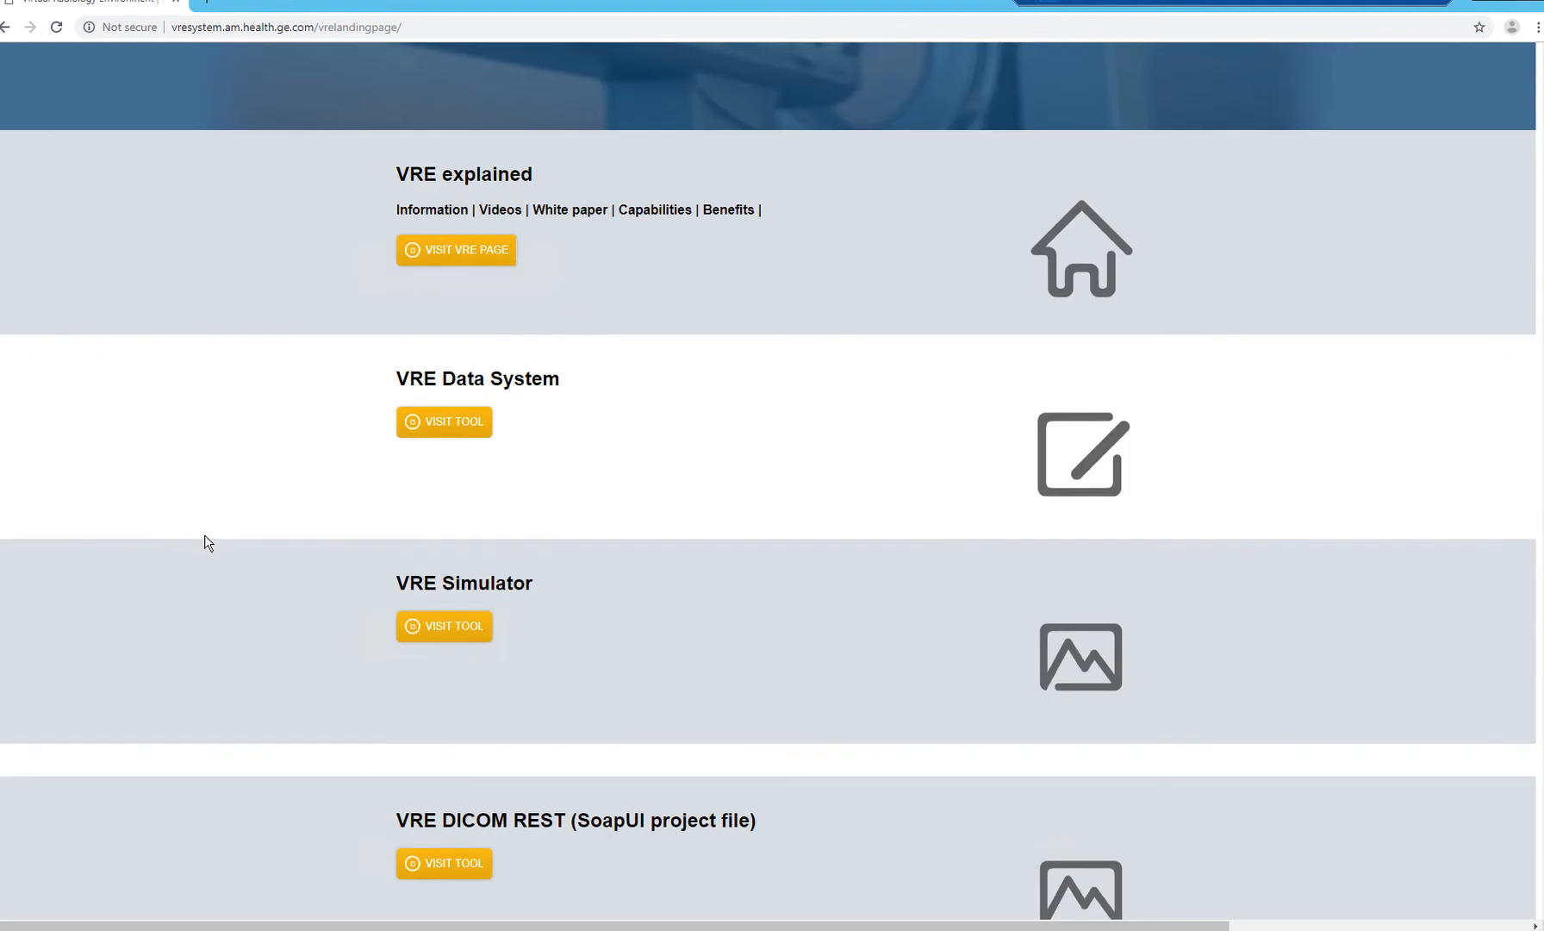
pyautogui.click(458, 424)
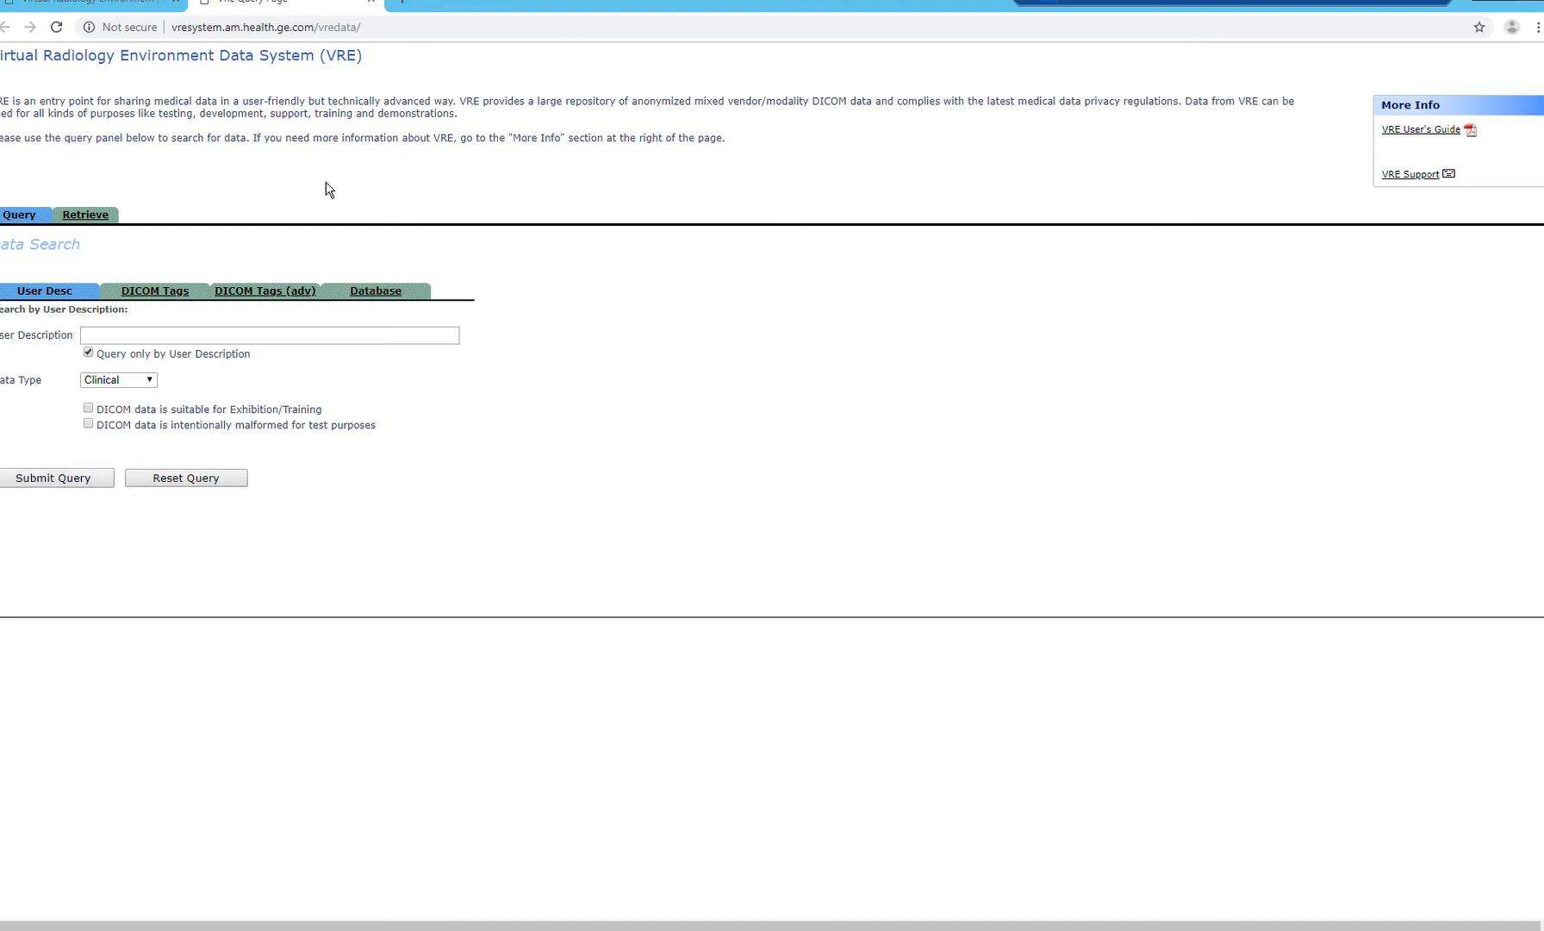
pyautogui.click(371, 4)
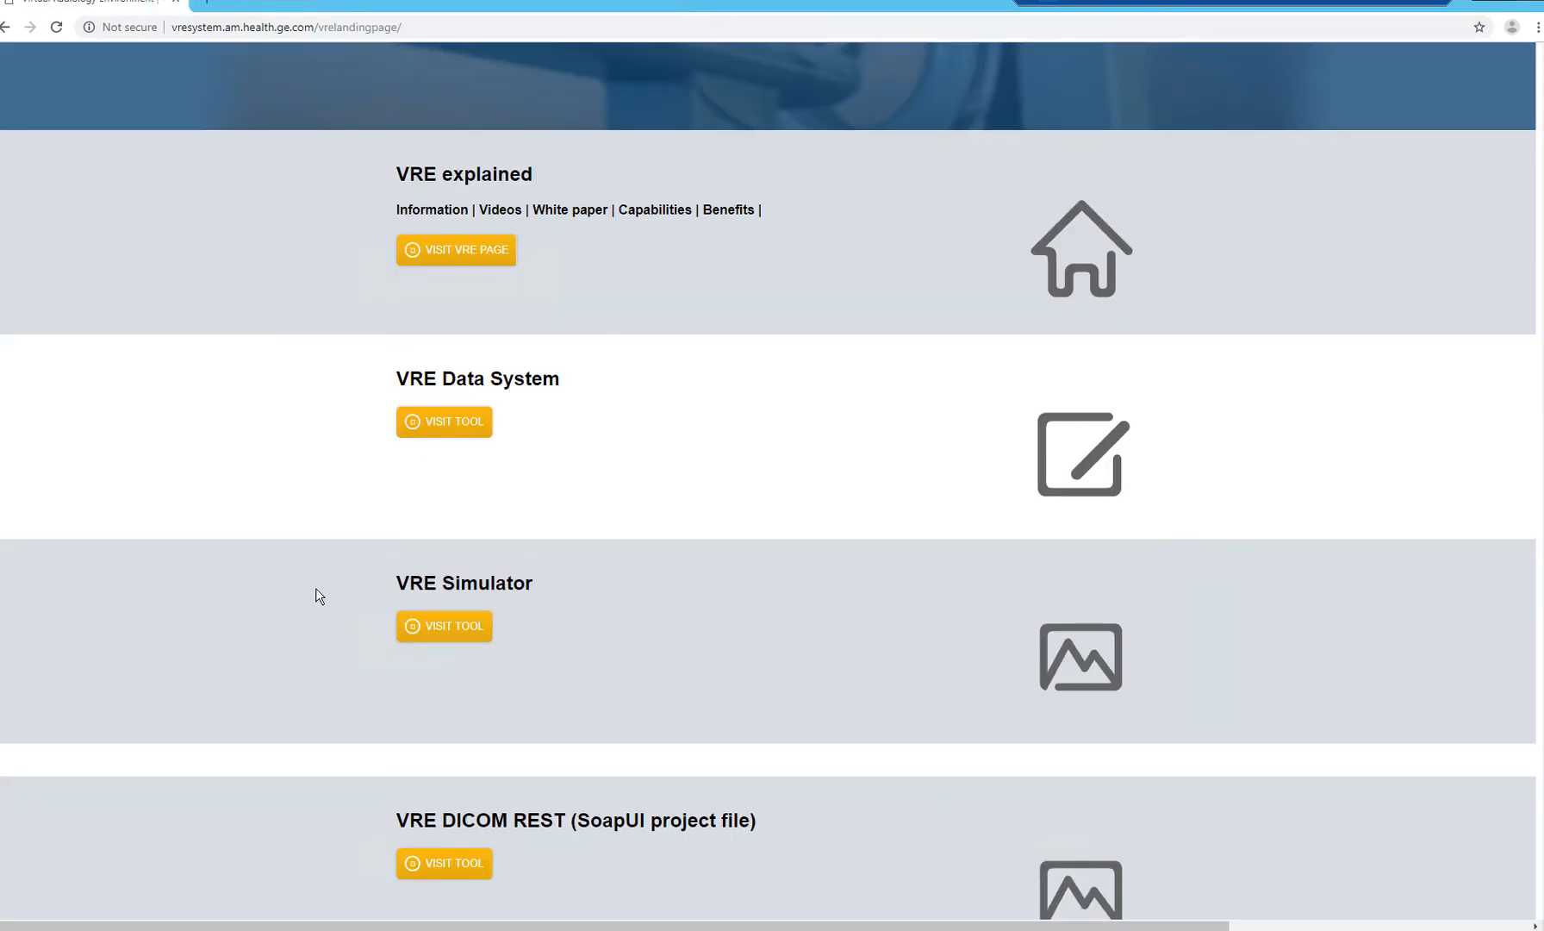
pyautogui.scroll(-1, 314, 588)
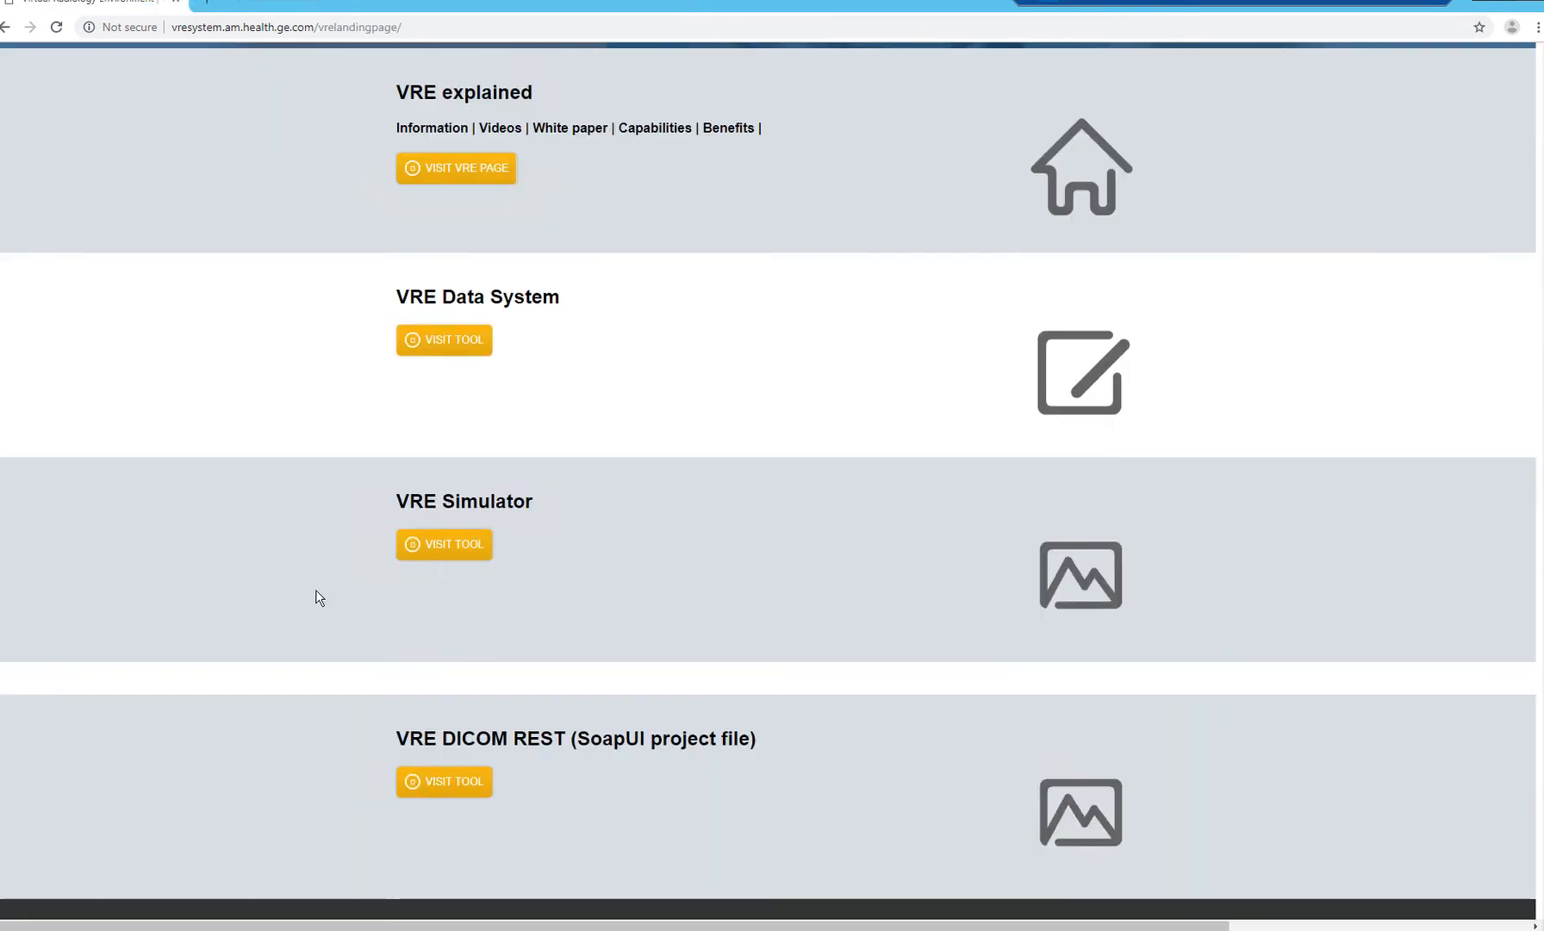
# - Open the VRE Simulator in a new tab and maximize the browser
pyautogui.click(450, 544)
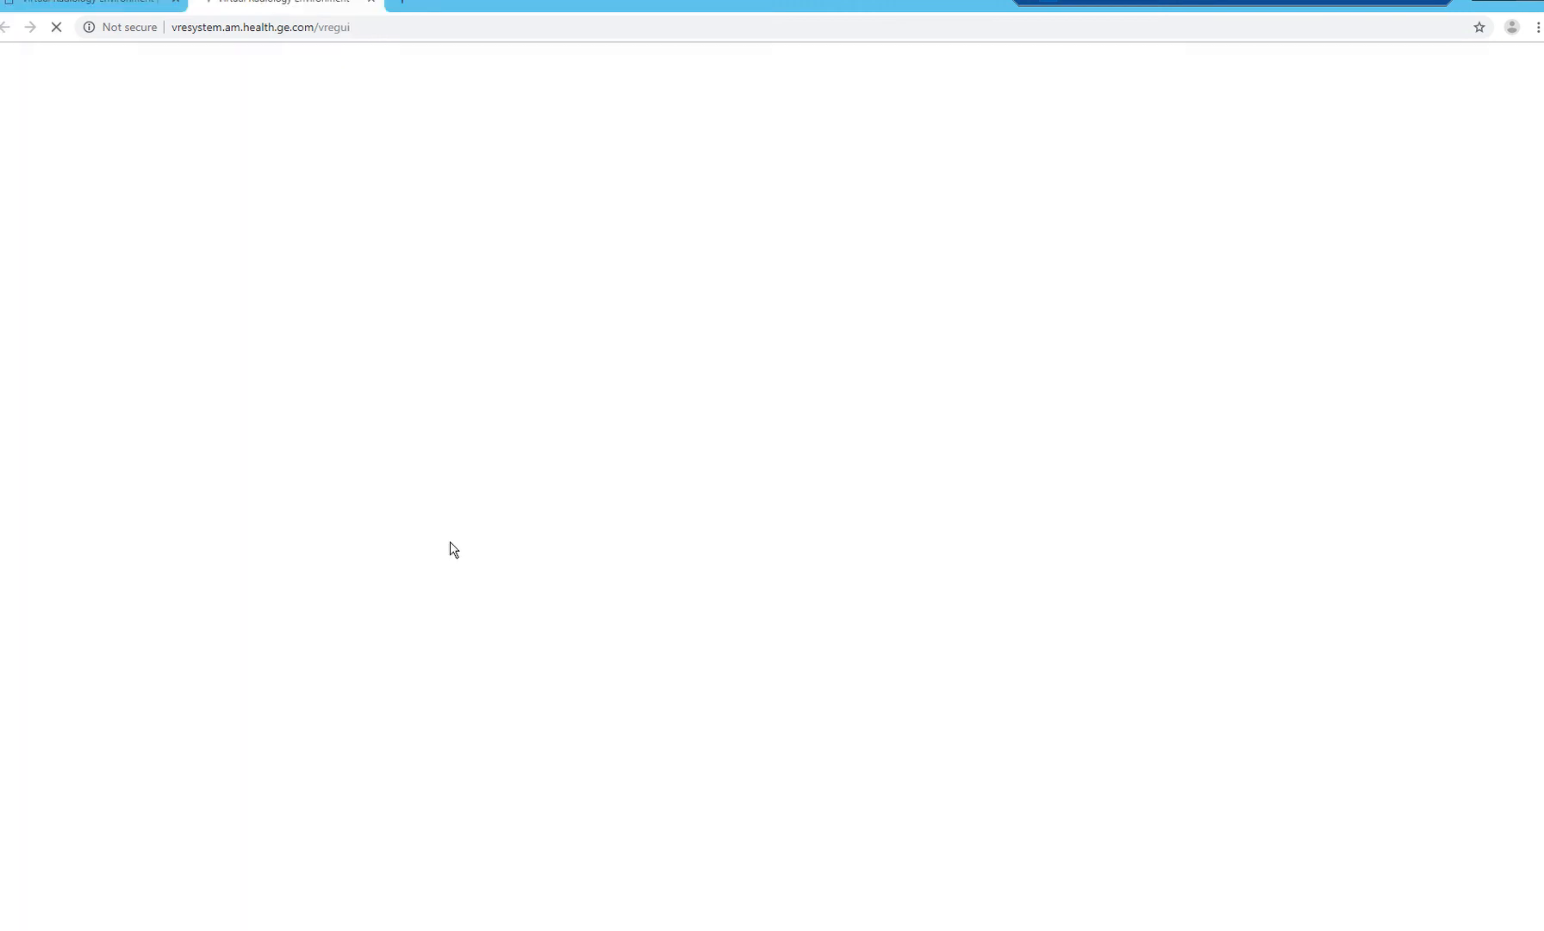
pyautogui.click(105, 5)
pyautogui.click(277, 5)
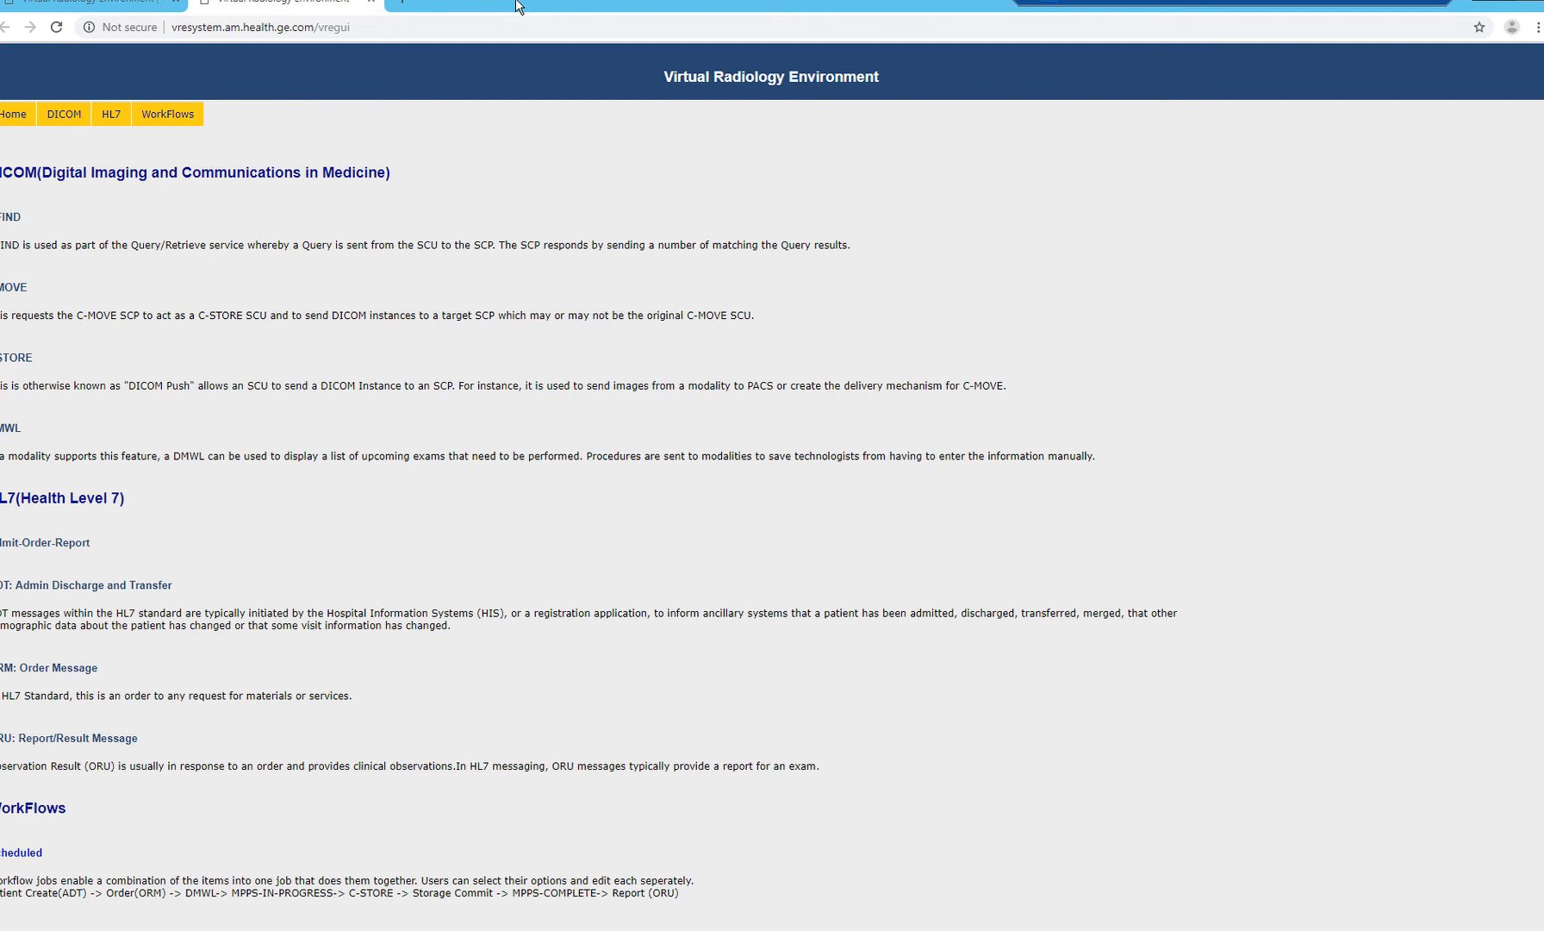
pyautogui.moveTo(514, 2); pyautogui.dragTo(651, 41)
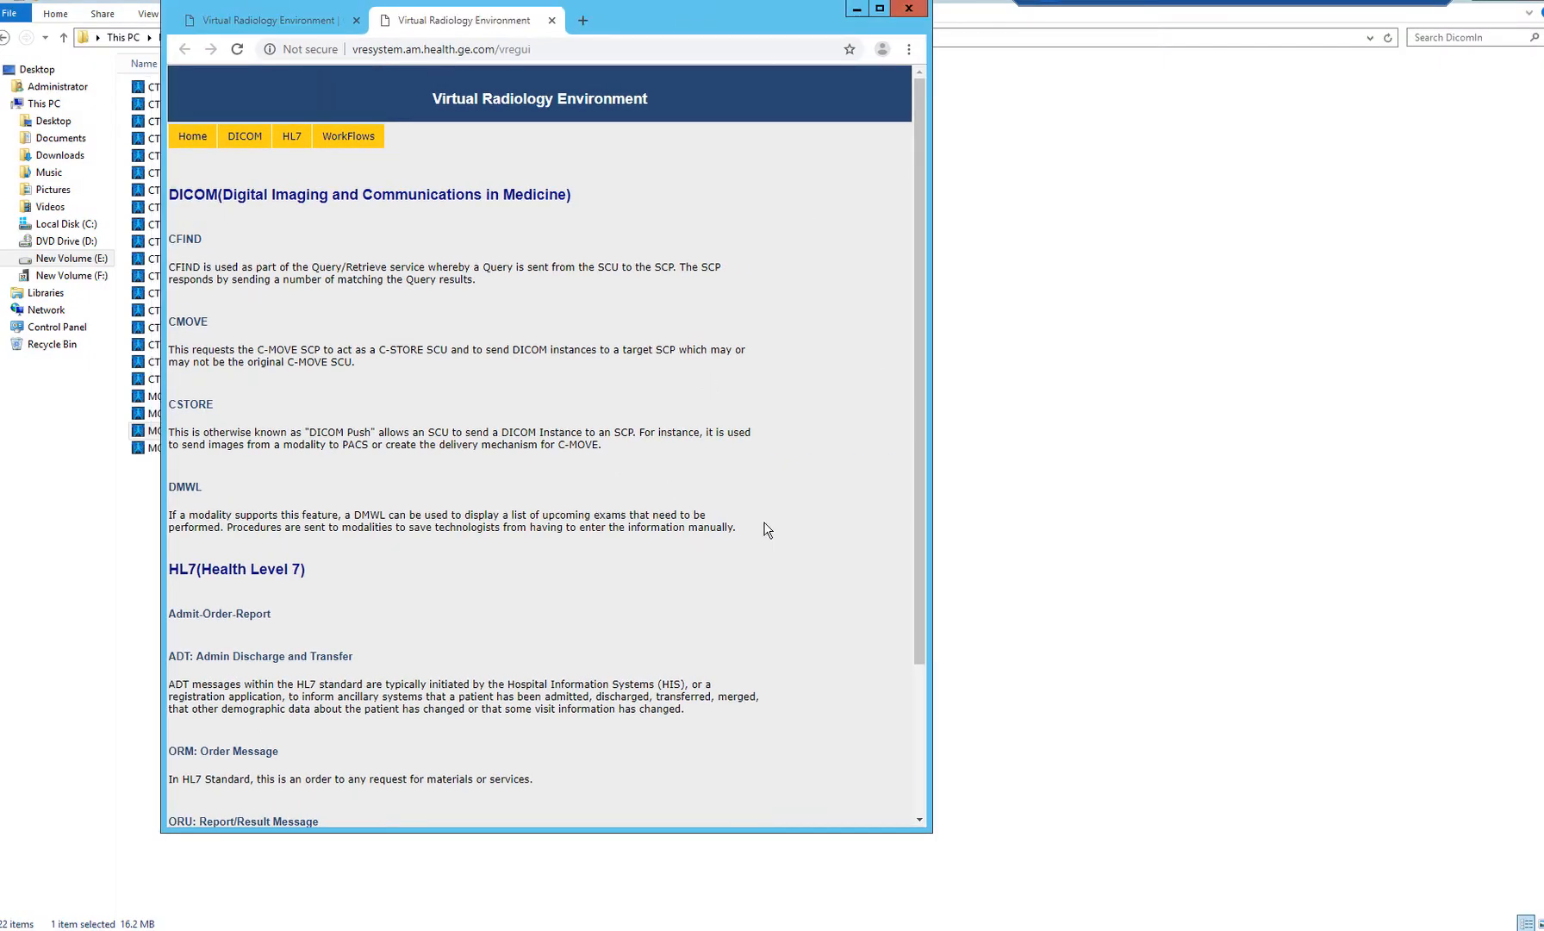
pyautogui.scroll(-3, 767, 529)
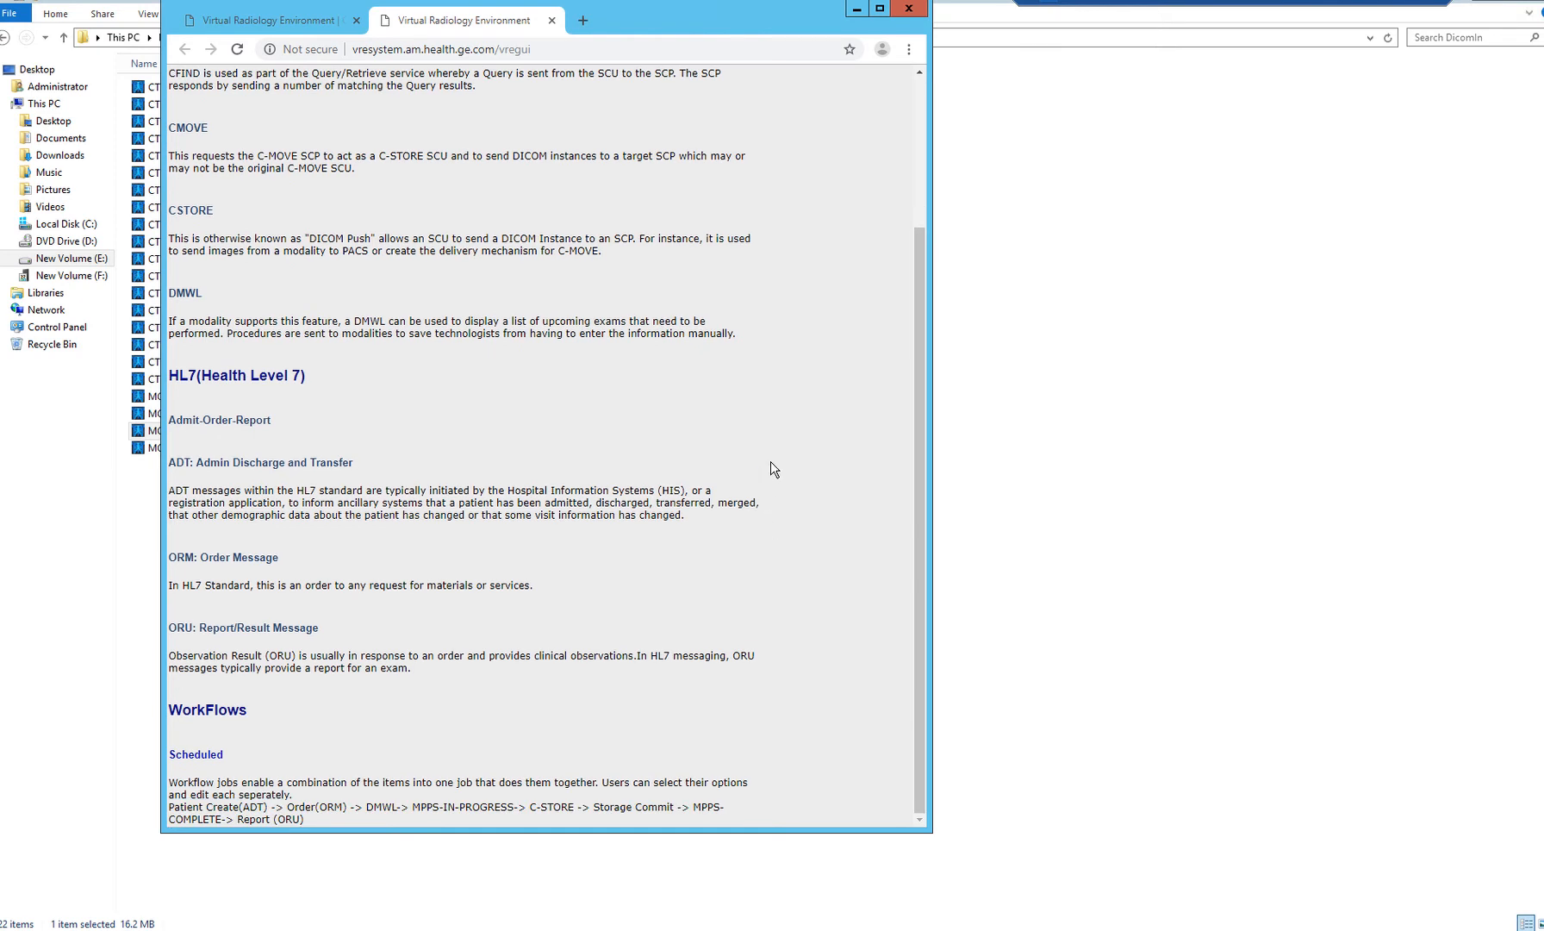
pyautogui.click(880, 10)
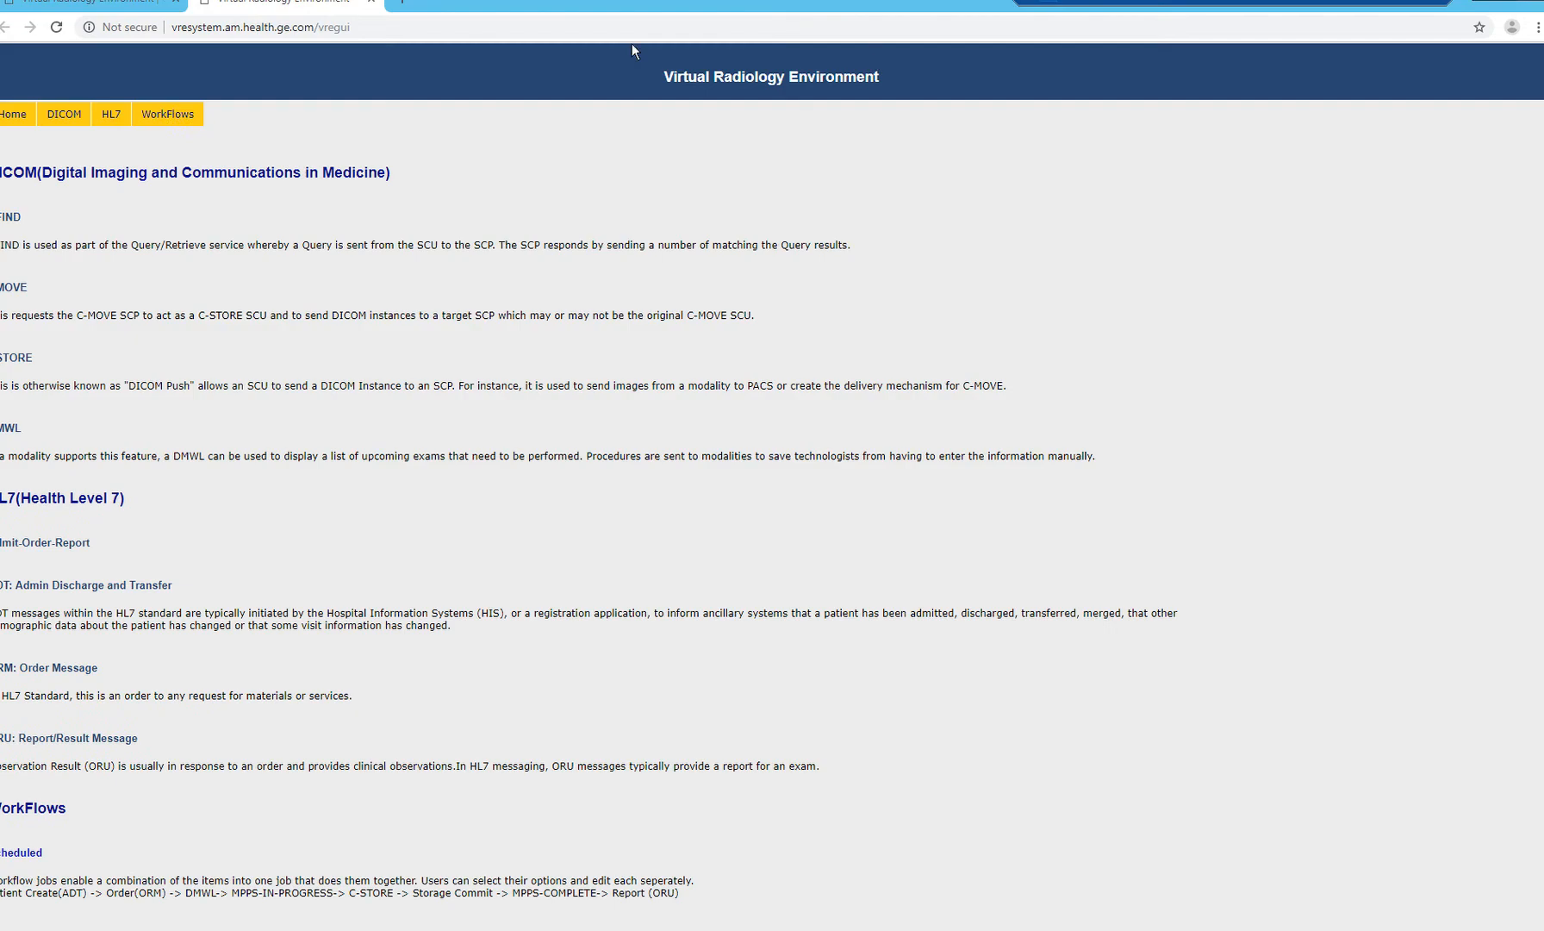
# - Choose WorkFlows > Scheduled to start the workflow wizard, then bring the DCMSCP receiver forward
pyautogui.moveTo(170, 107)
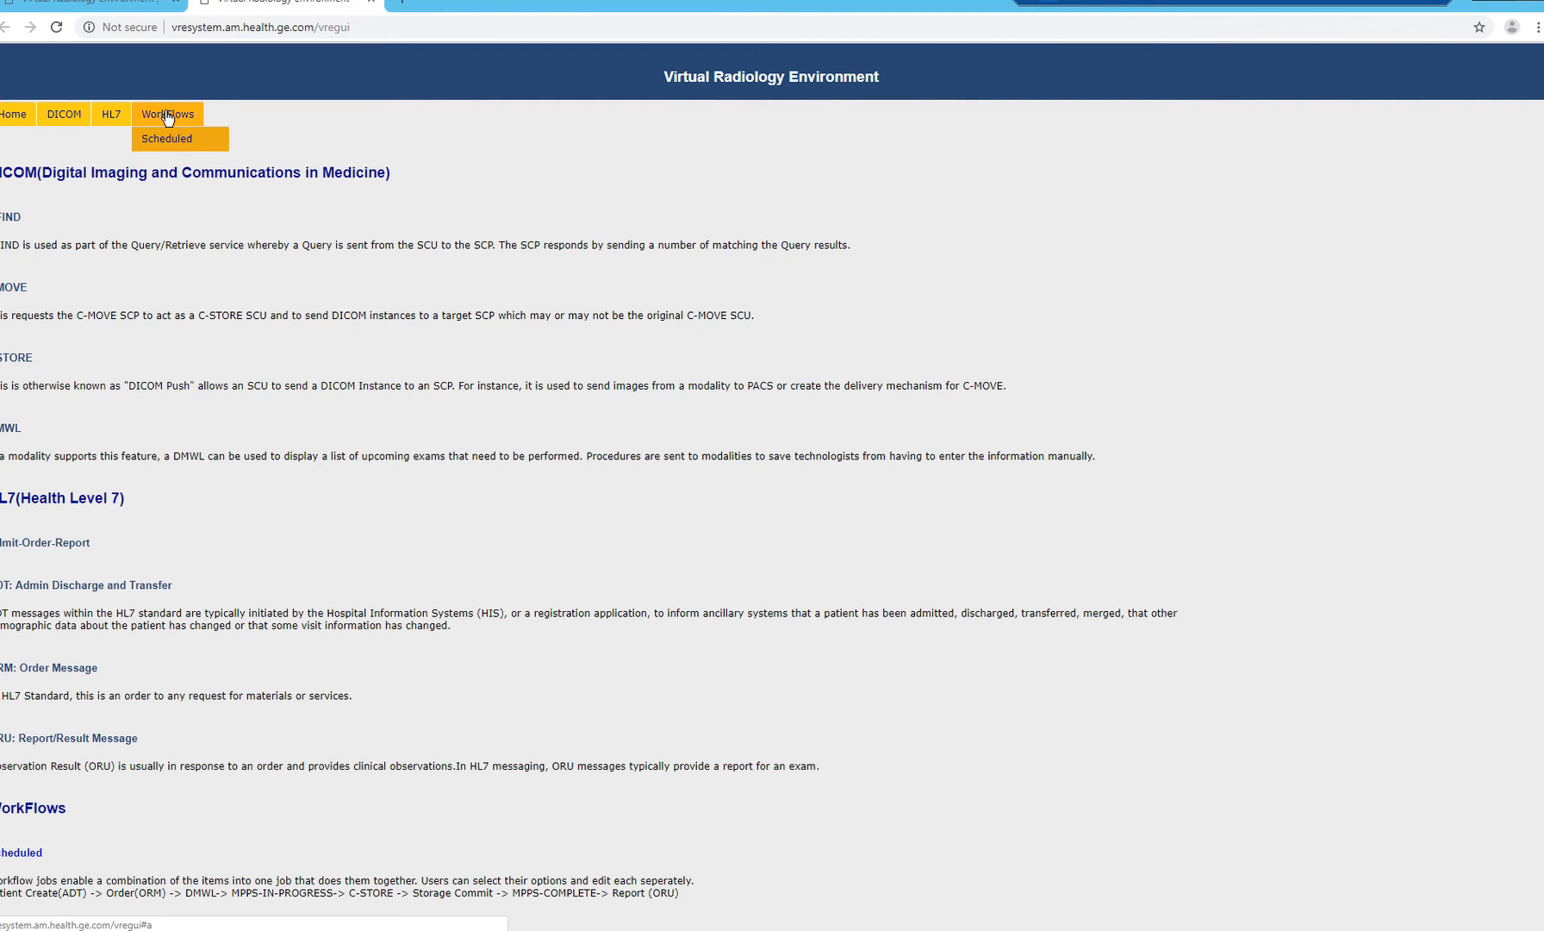
pyautogui.click(168, 118)
pyautogui.click(166, 142)
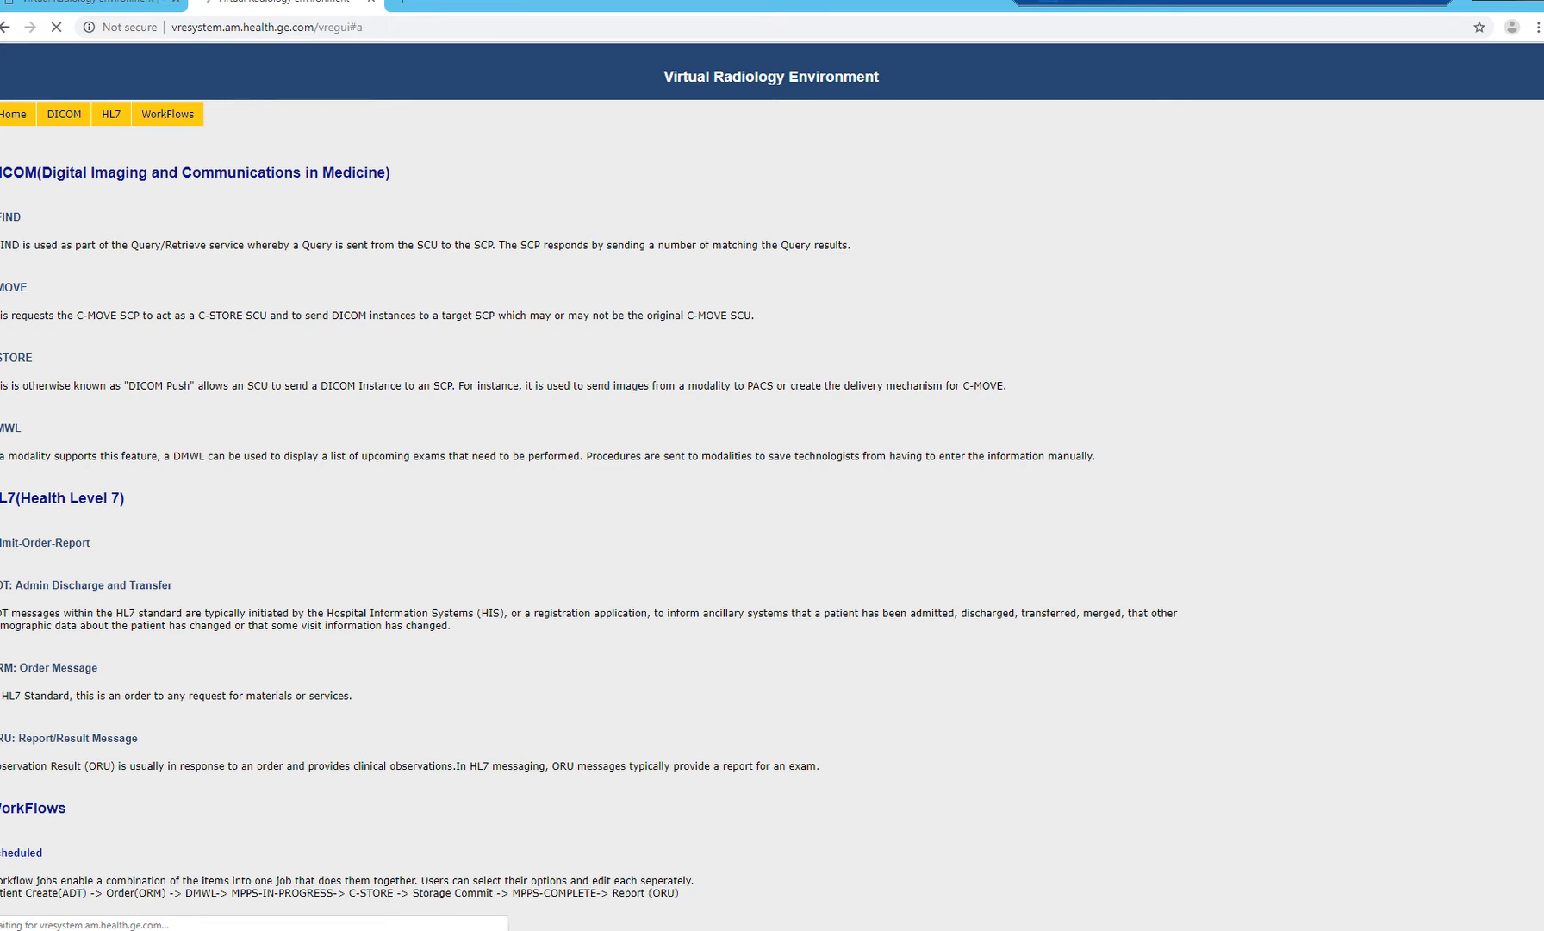
pyautogui.hotkey('alt', 'Tab')
pyautogui.hotkey('alt', 'Tab')
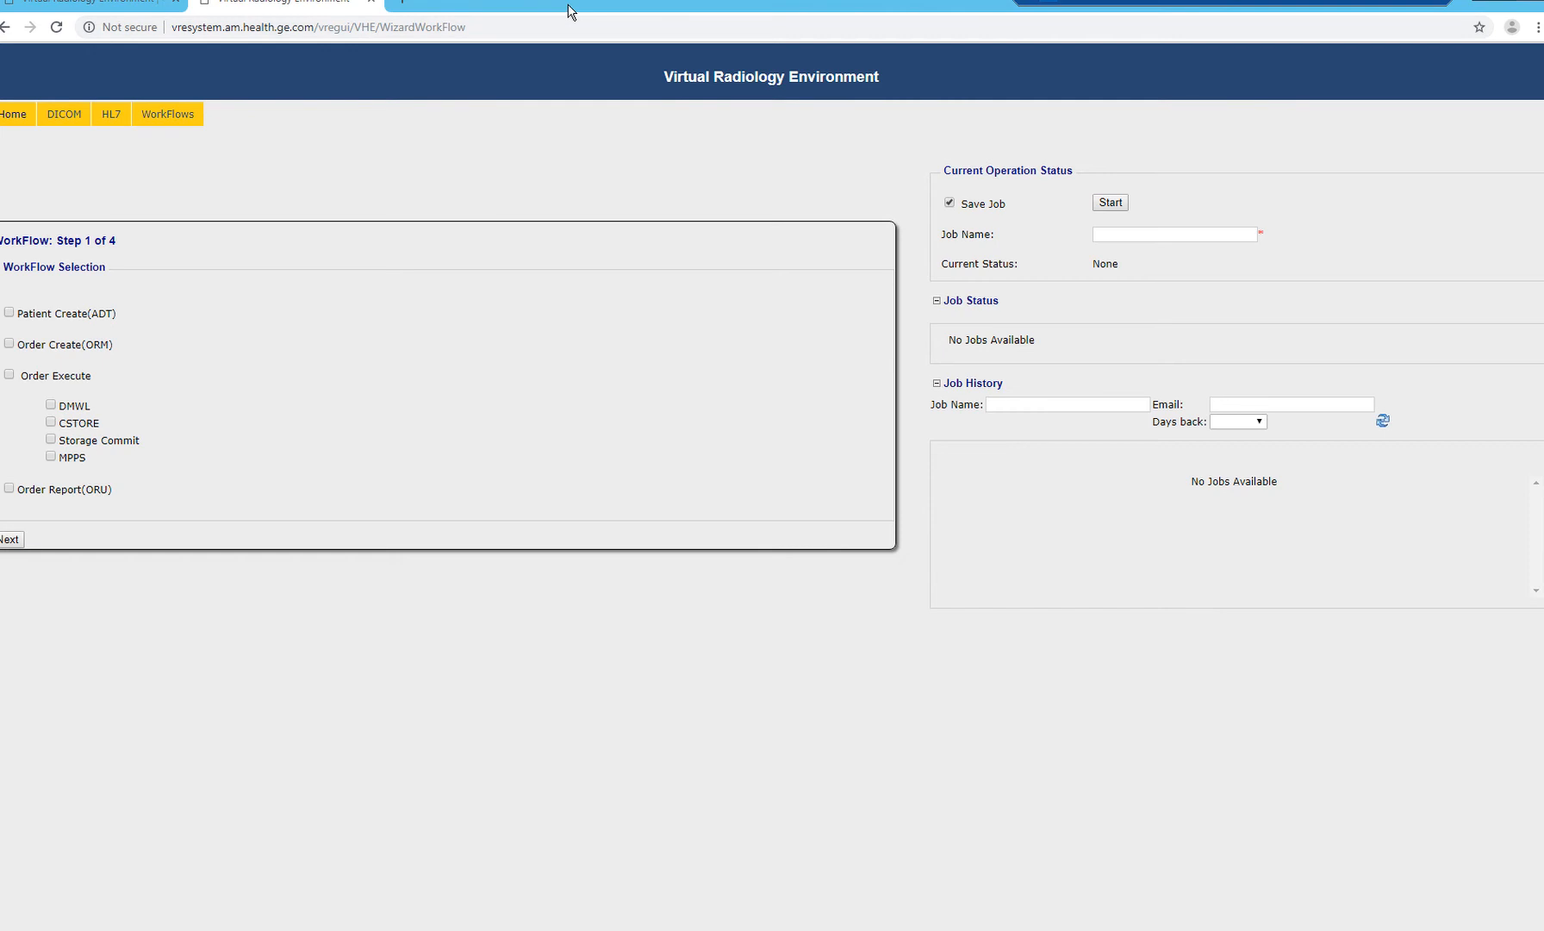
# - Resize the browser and tick only CSTORE under Order Execute in WorkFlow Selection
pyautogui.doubleClick(569, 12)
pyautogui.moveTo(612, 23); pyautogui.dragTo(449, 30)
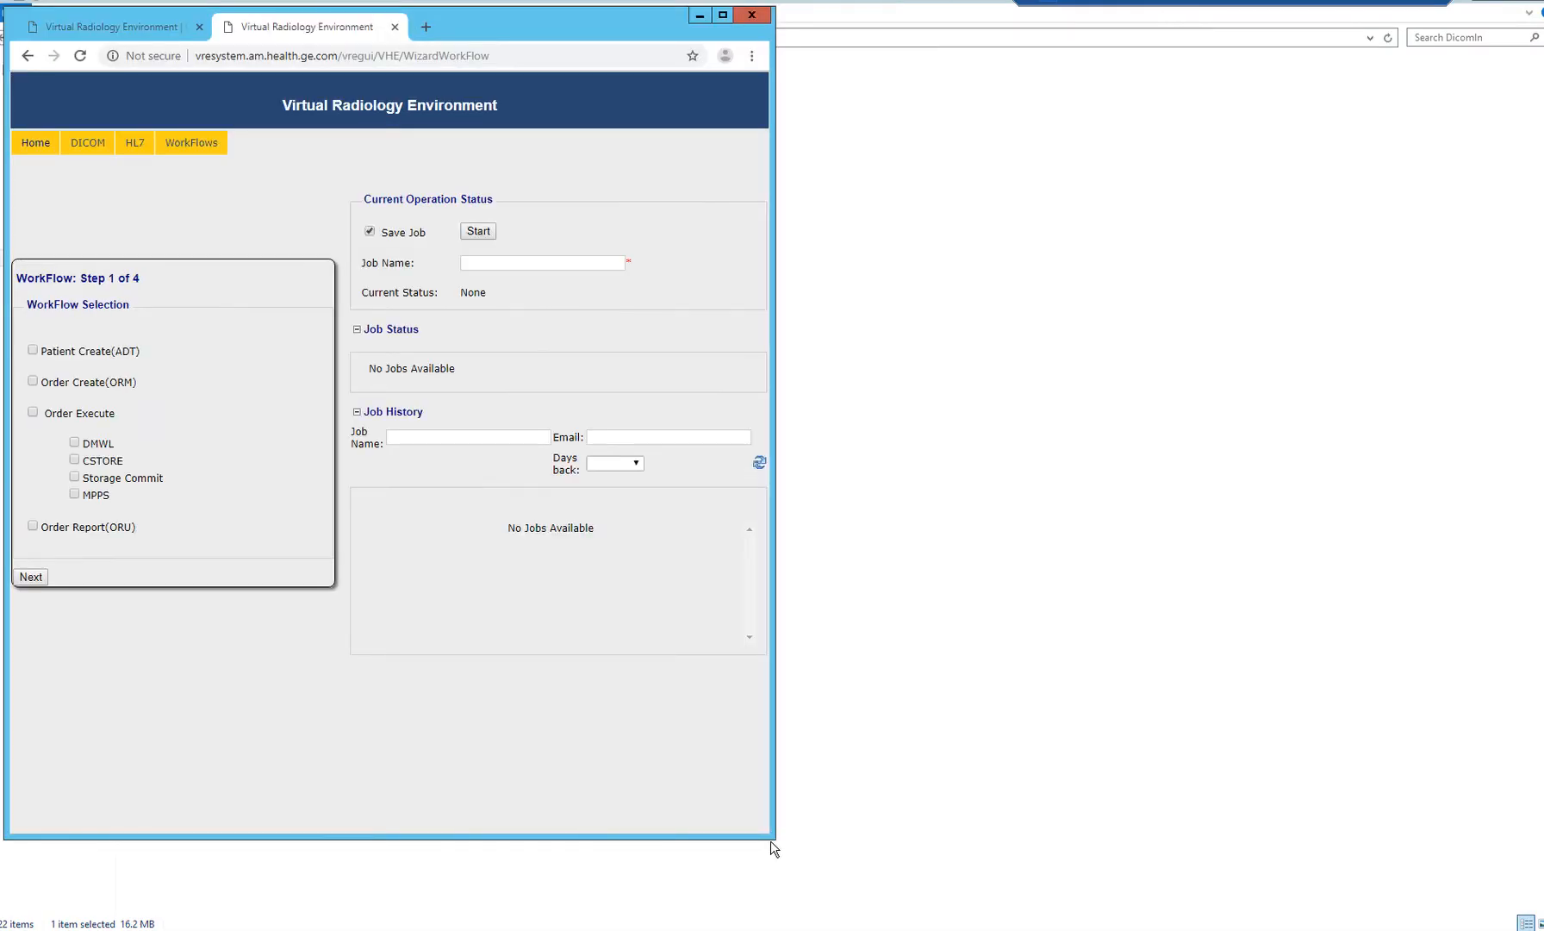
pyautogui.moveTo(773, 837); pyautogui.dragTo(1539, 923)
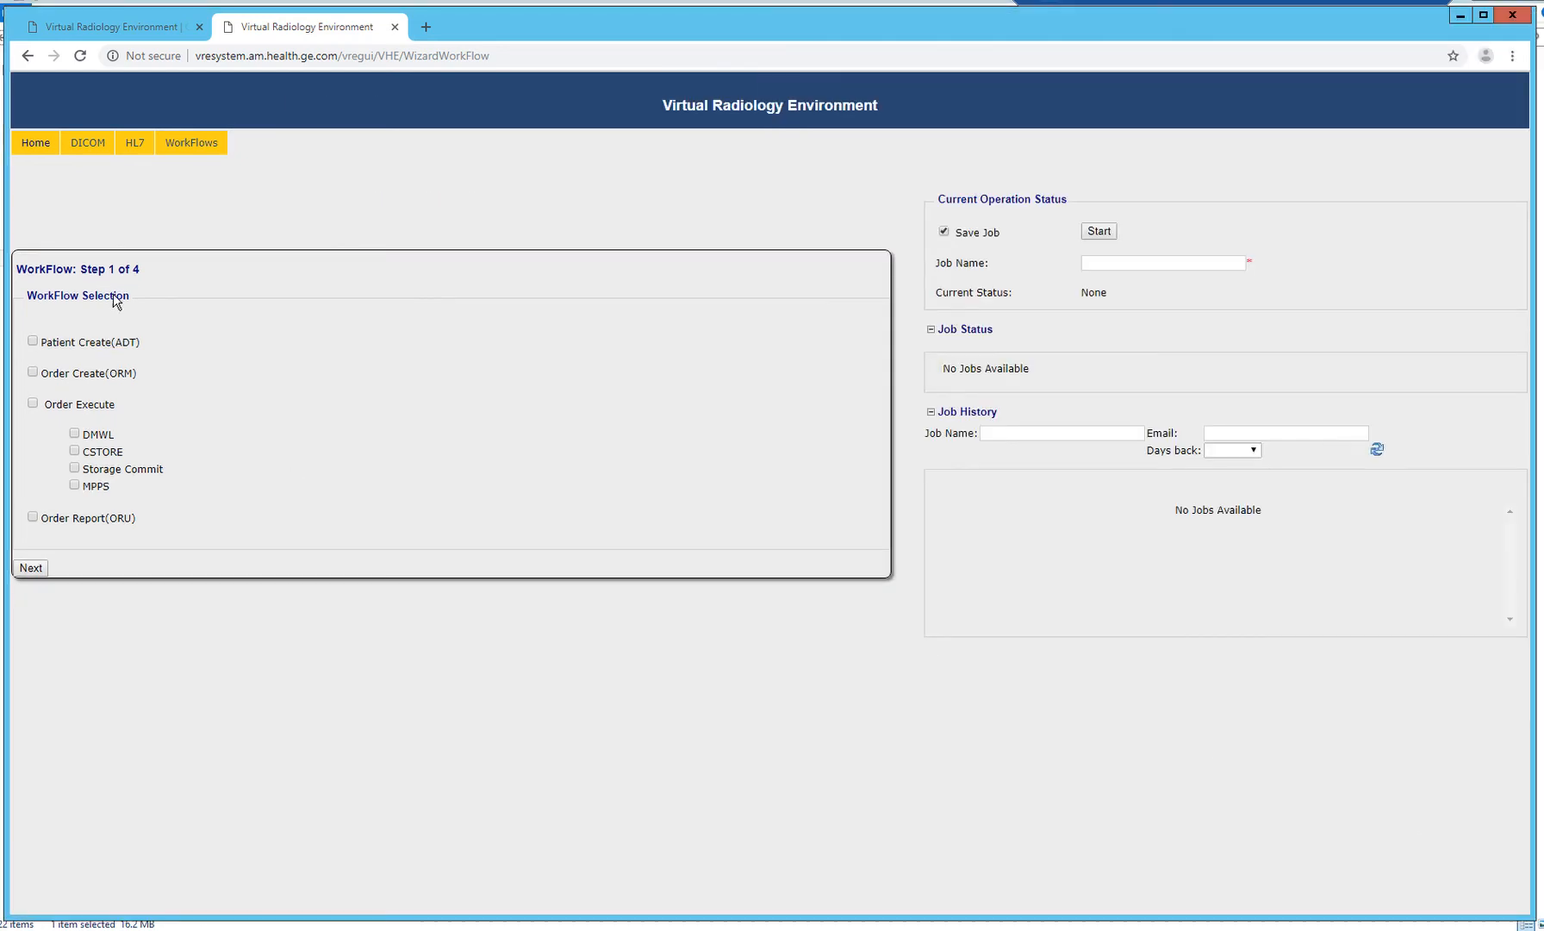
pyautogui.click(33, 341)
pyautogui.click(33, 372)
pyautogui.click(33, 403)
pyautogui.click(33, 403)
pyautogui.click(75, 452)
pyautogui.click(34, 518)
pyautogui.click(33, 518)
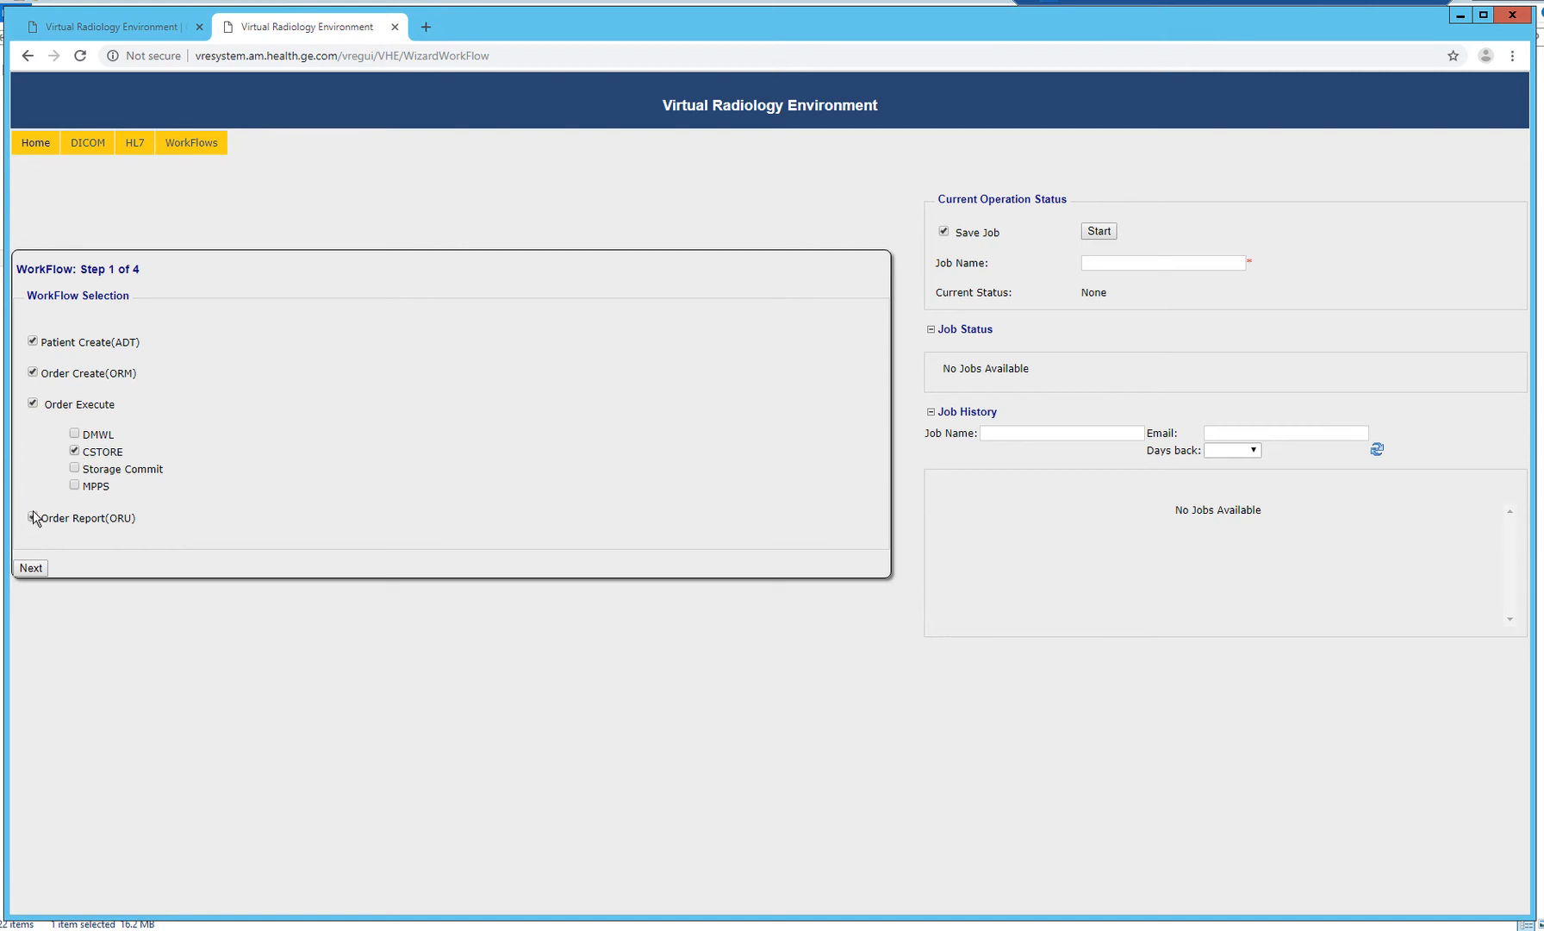
pyautogui.click(33, 373)
pyautogui.click(33, 342)
# - Collapse and re-expand Job History to list the seven saved jobs
pyautogui.moveTo(197, 154)
pyautogui.click(931, 413)
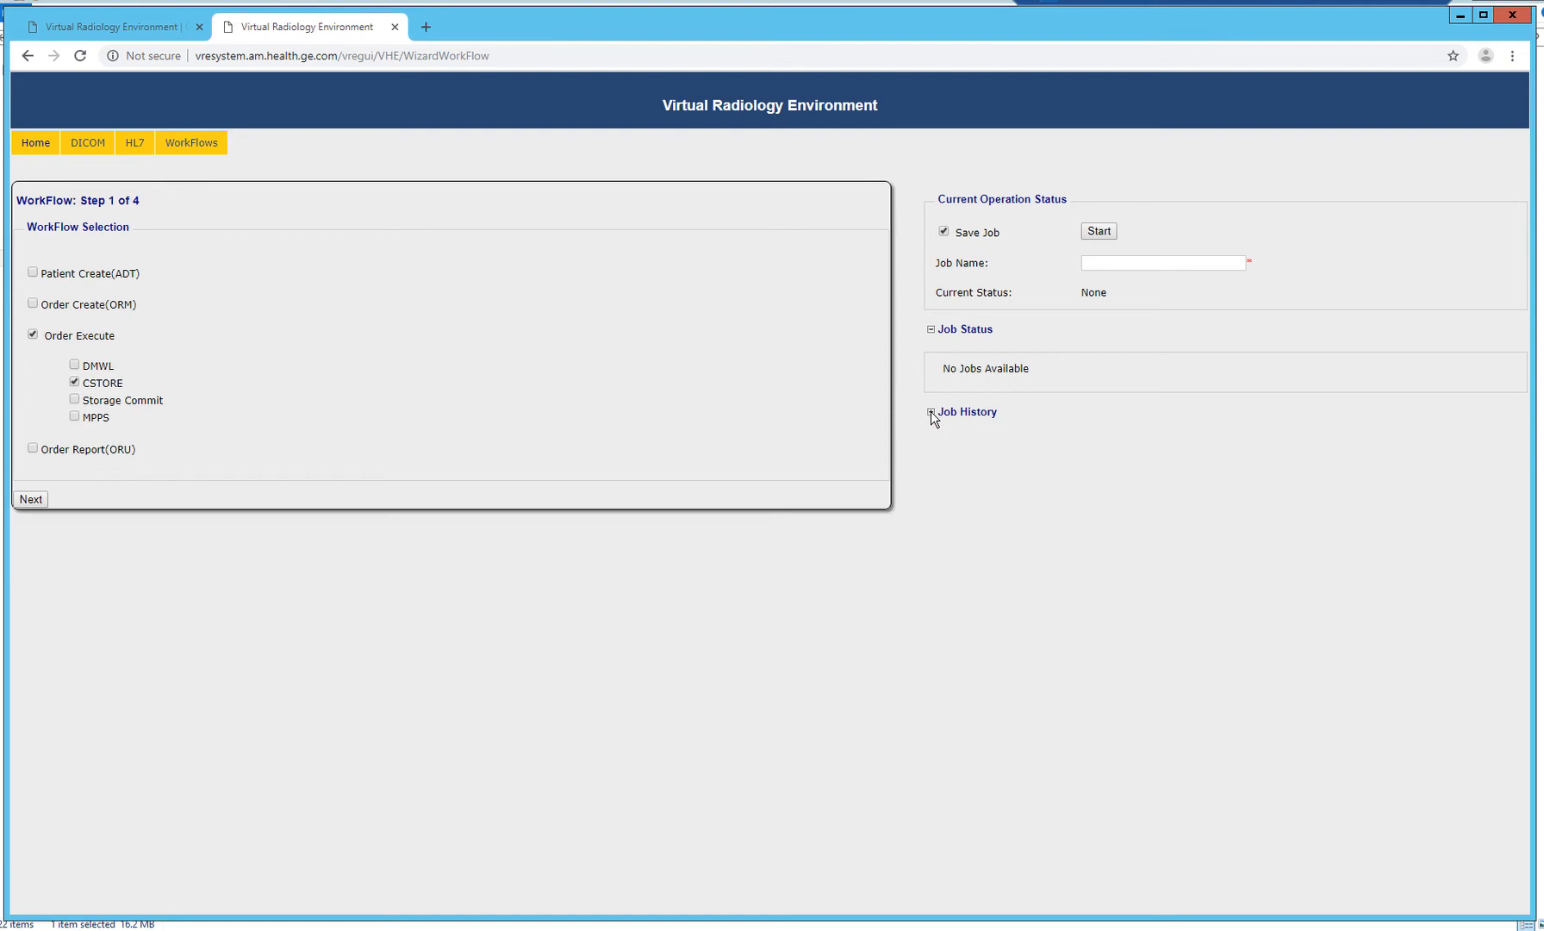
pyautogui.click(930, 413)
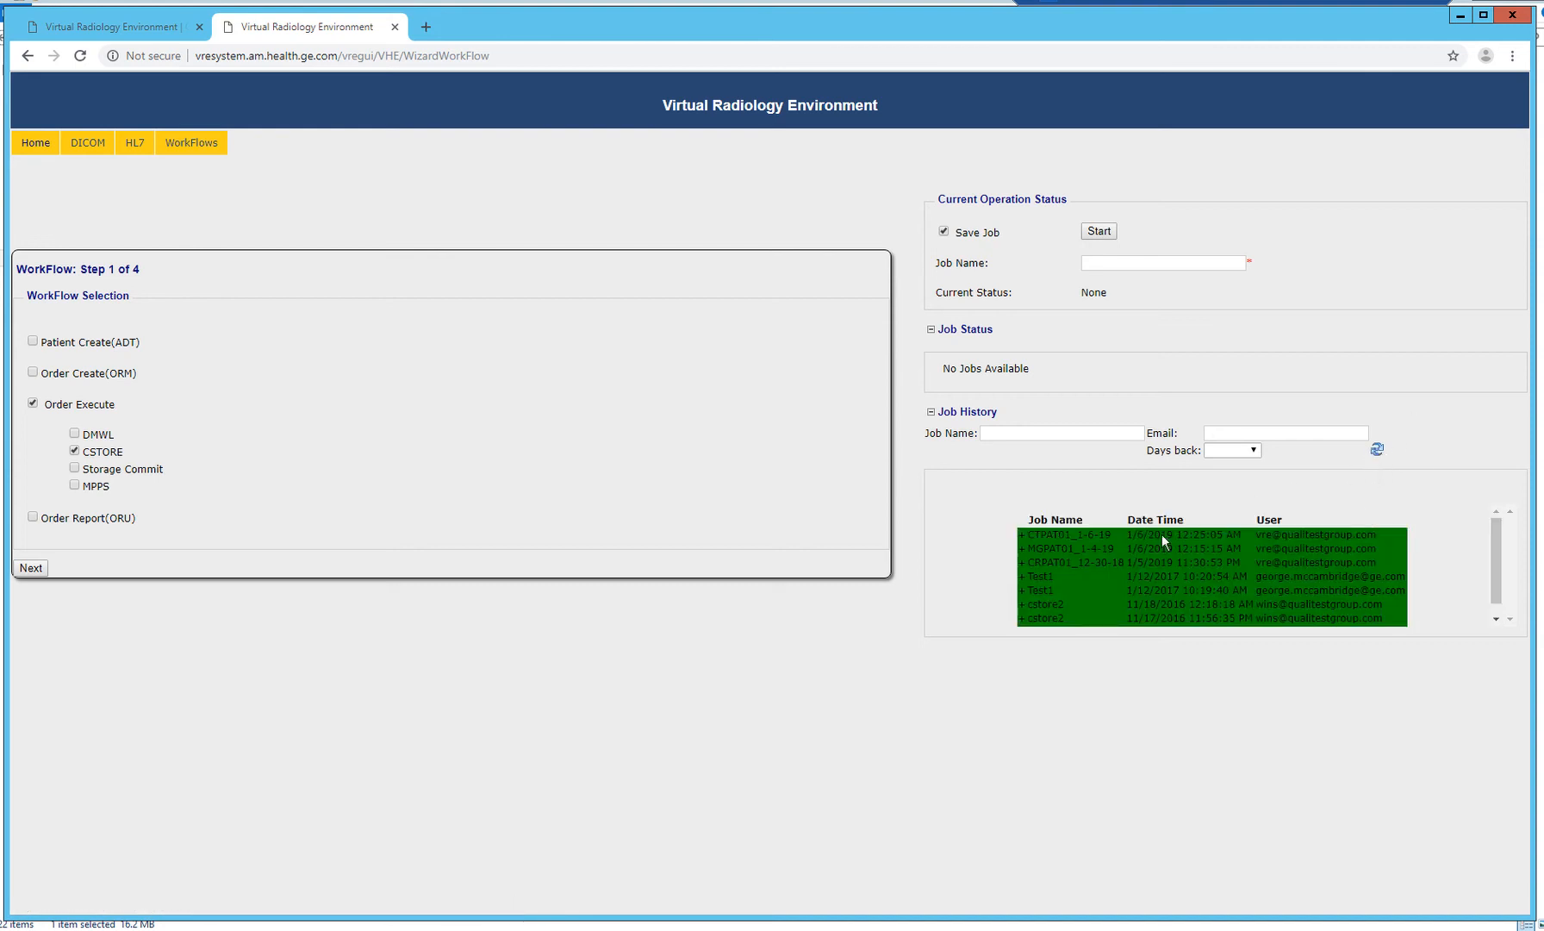
# - Load the saved CRPAT01_12-30-18 job from Job History
pyautogui.click(1078, 563)
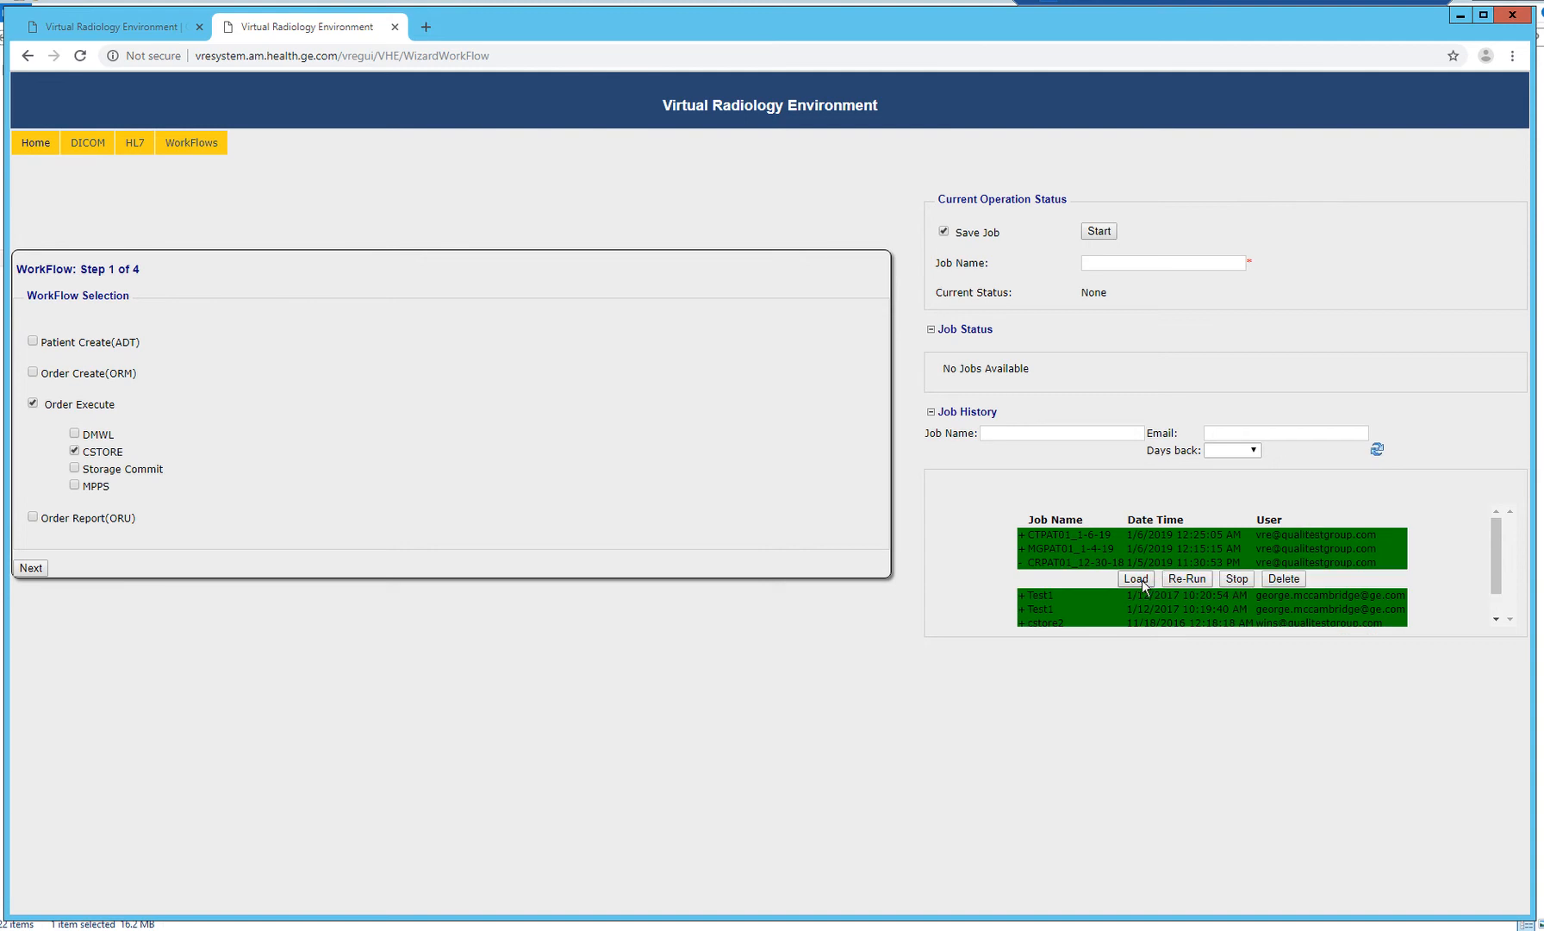
pyautogui.click(1102, 561)
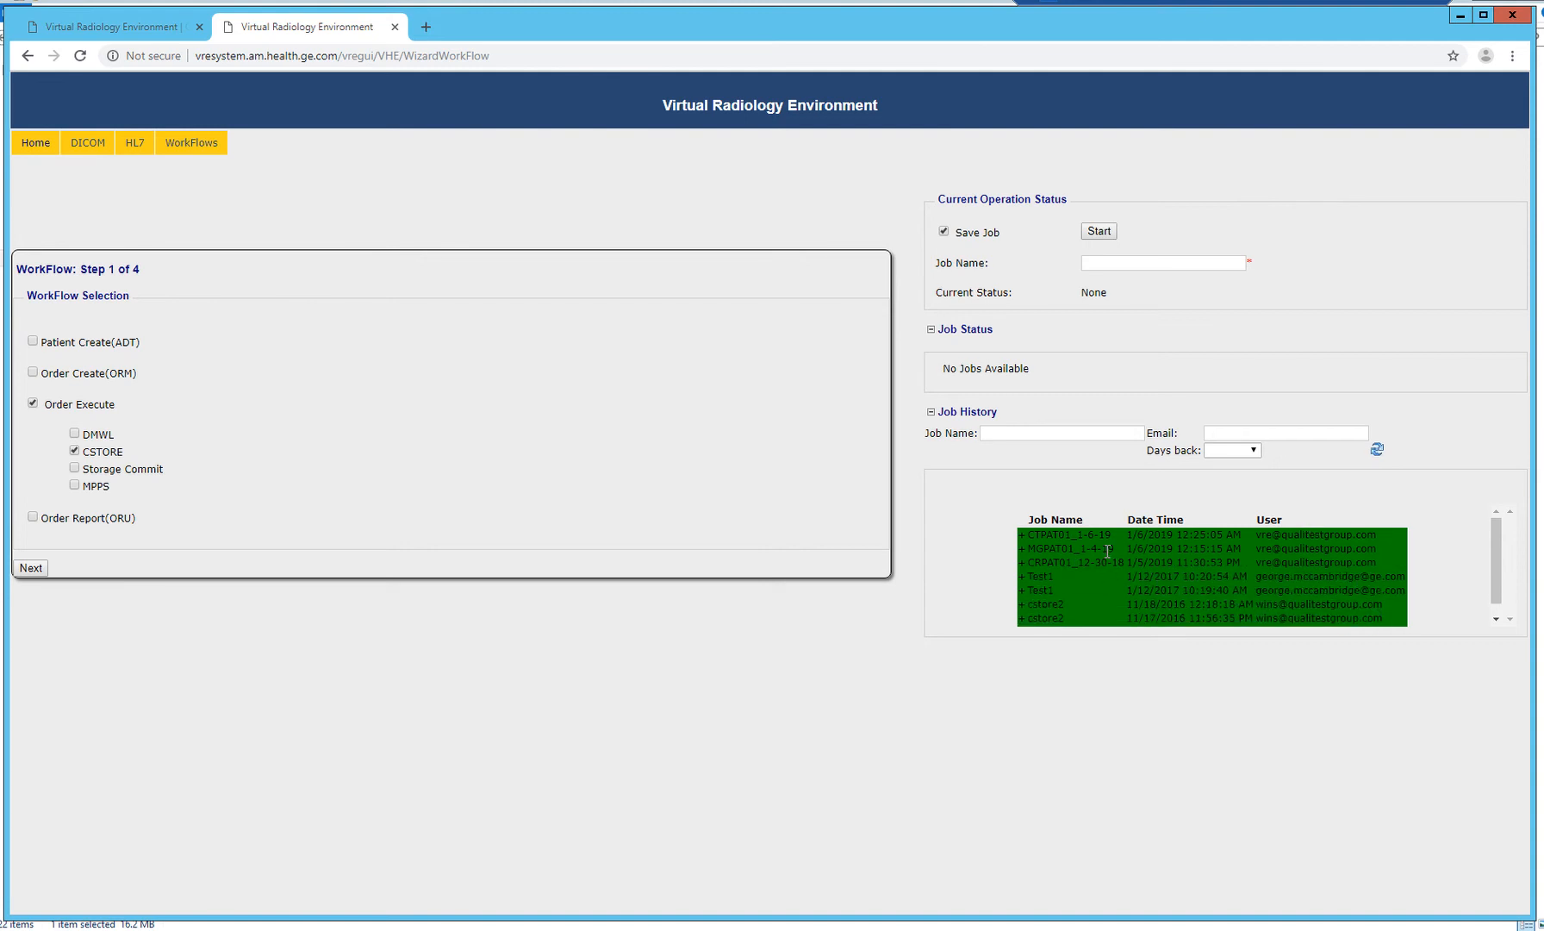
pyautogui.click(1107, 549)
pyautogui.click(1105, 550)
pyautogui.click(1024, 548)
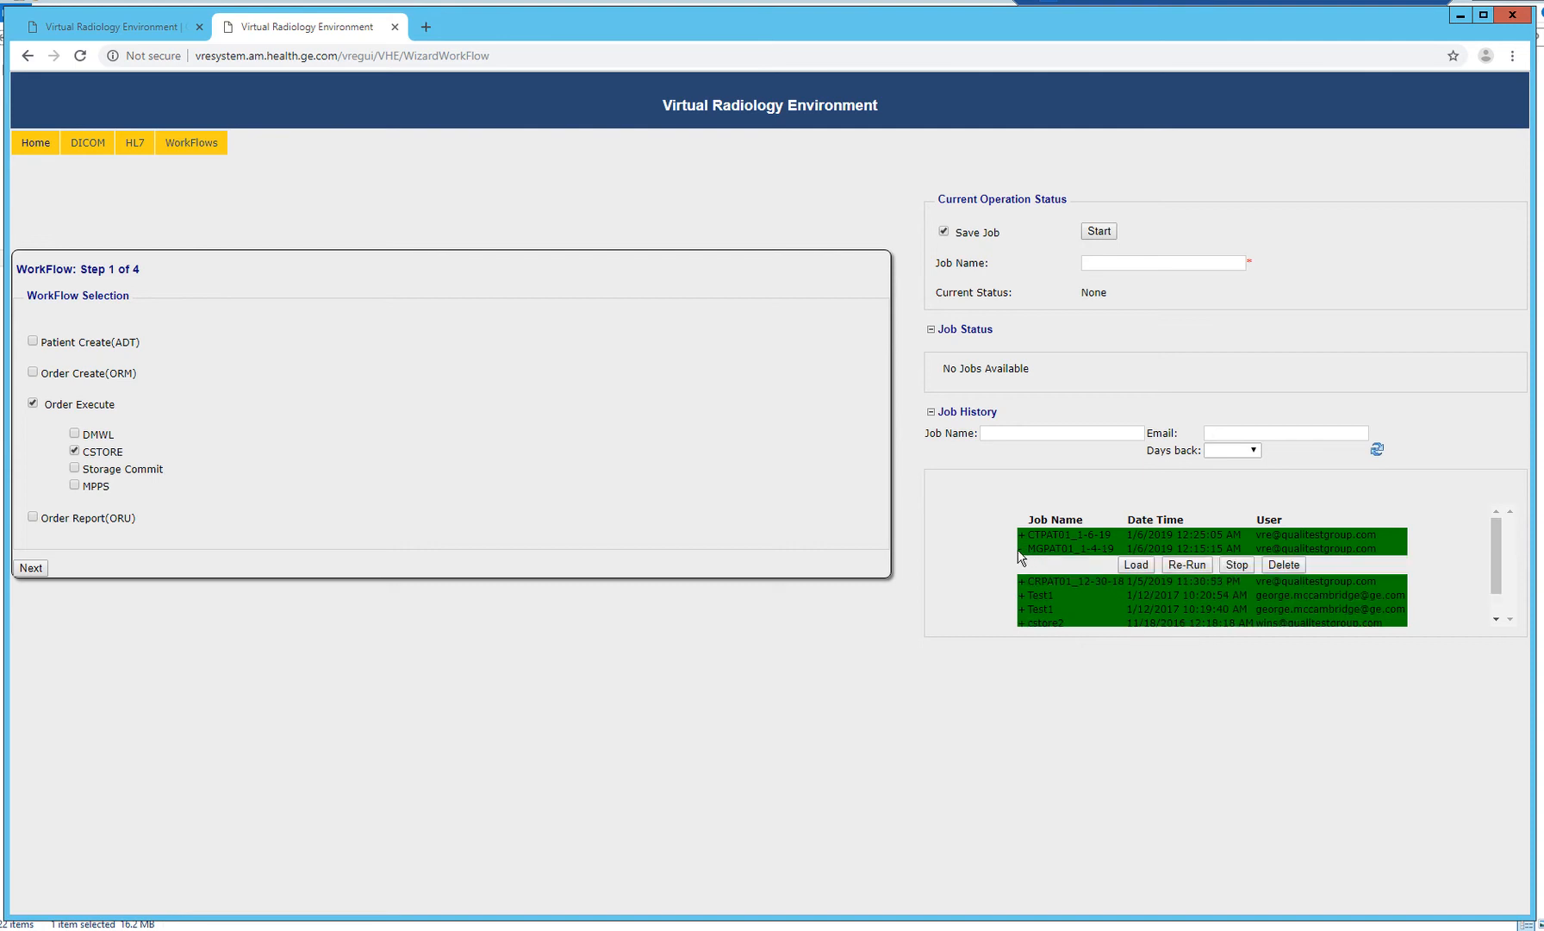
pyautogui.click(1020, 549)
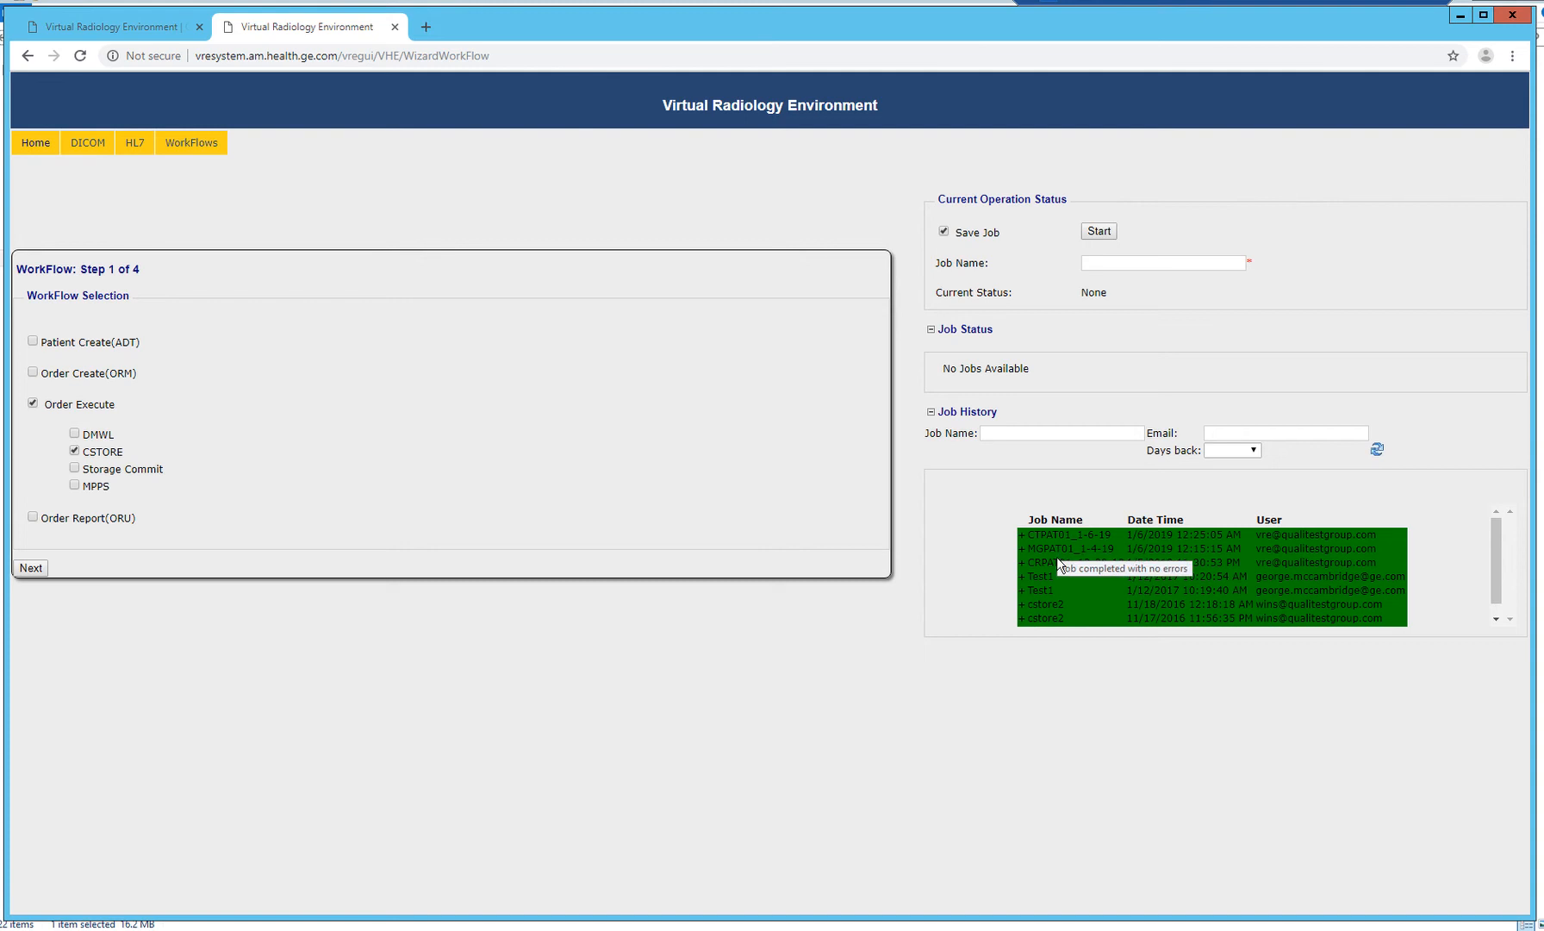
pyautogui.click(1055, 561)
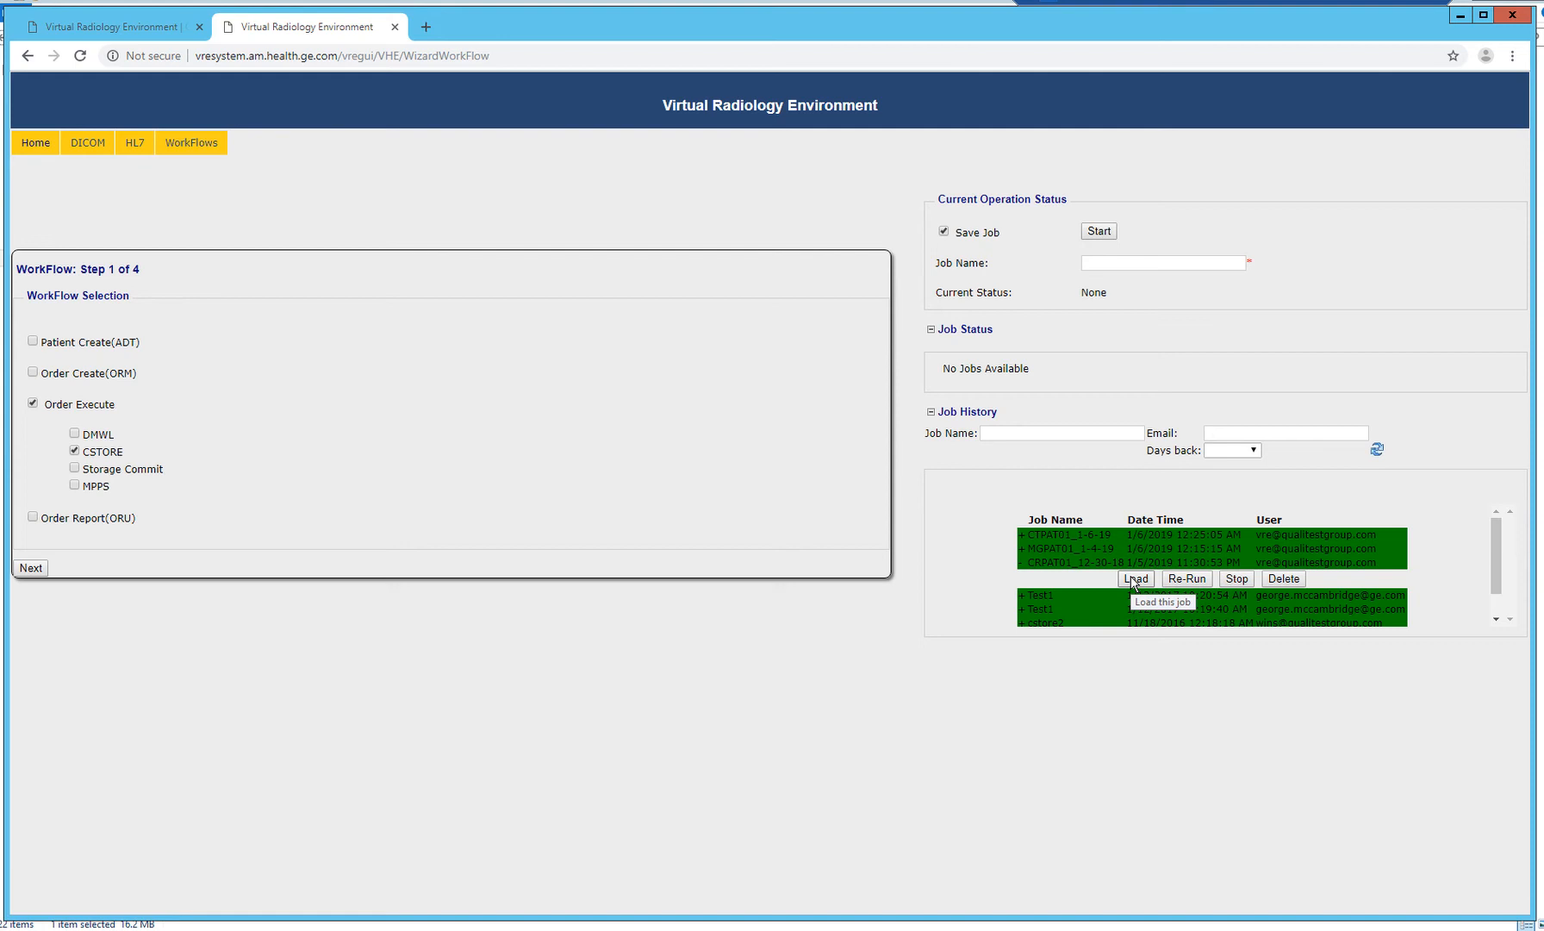
pyautogui.click(1134, 579)
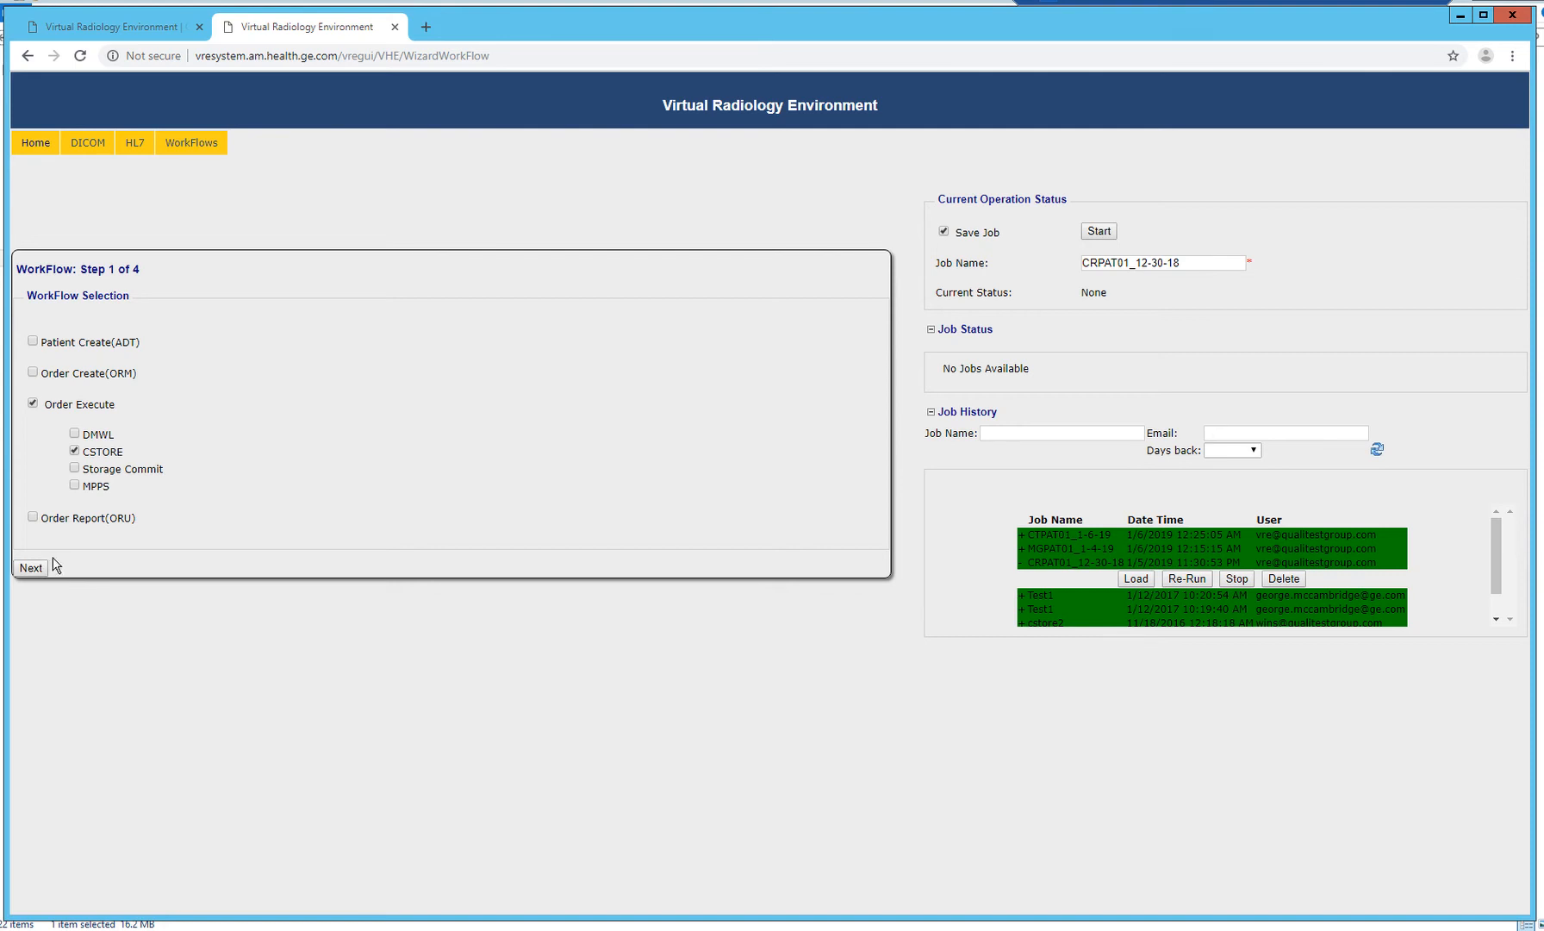
# - Advance the wizard to Step 2 of 4, Global Configuration
pyautogui.rightClick(87, 556)
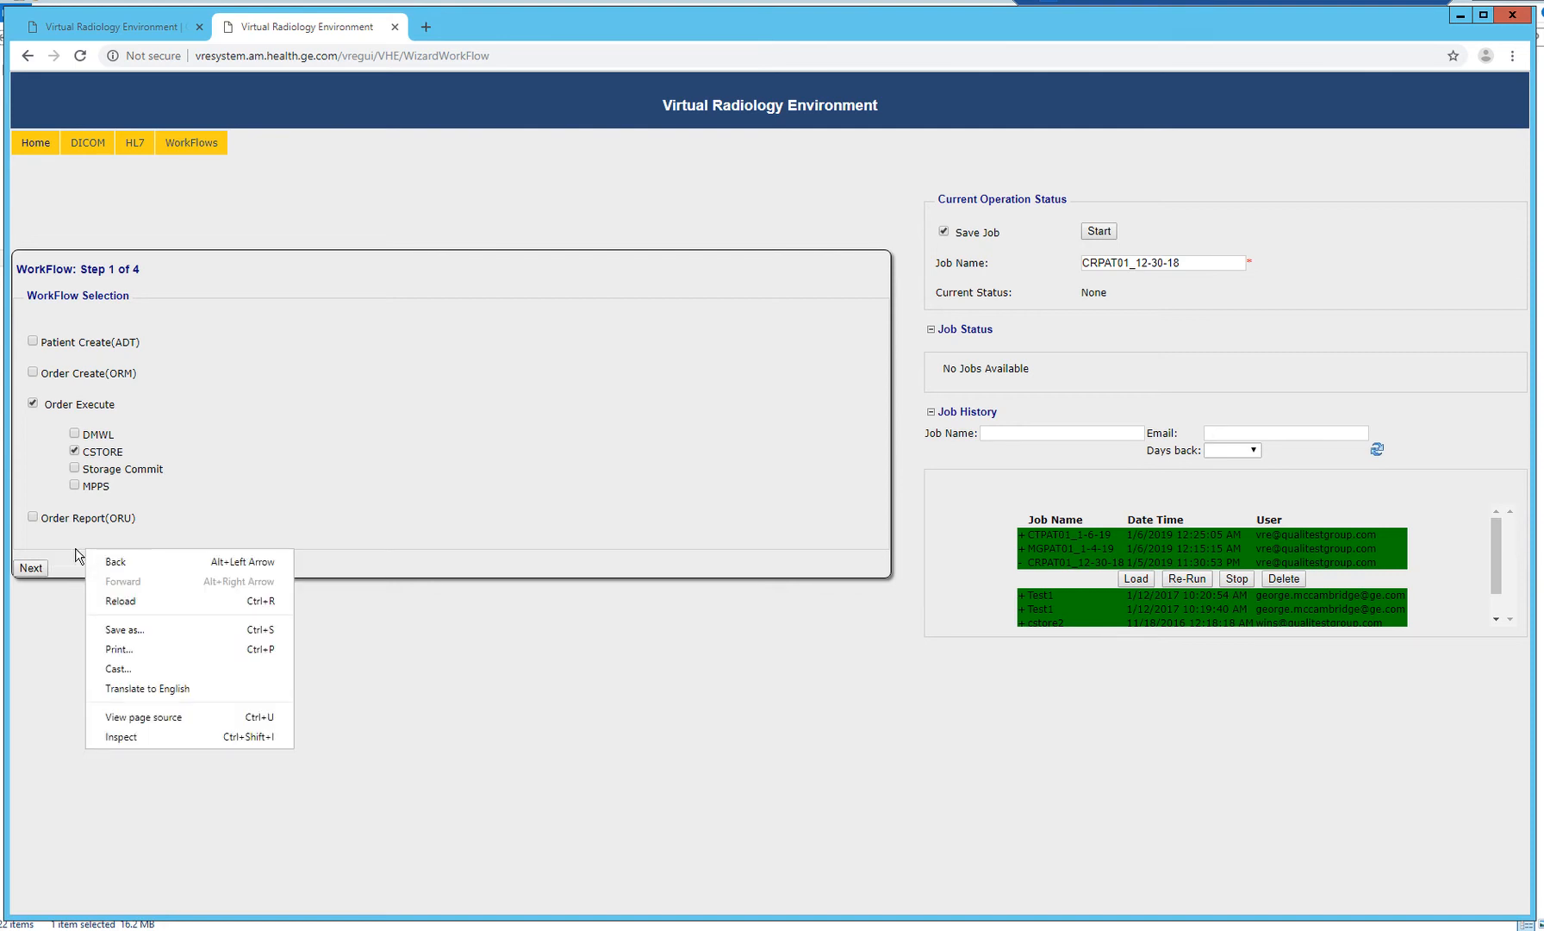
pyautogui.click(76, 555)
pyautogui.click(31, 568)
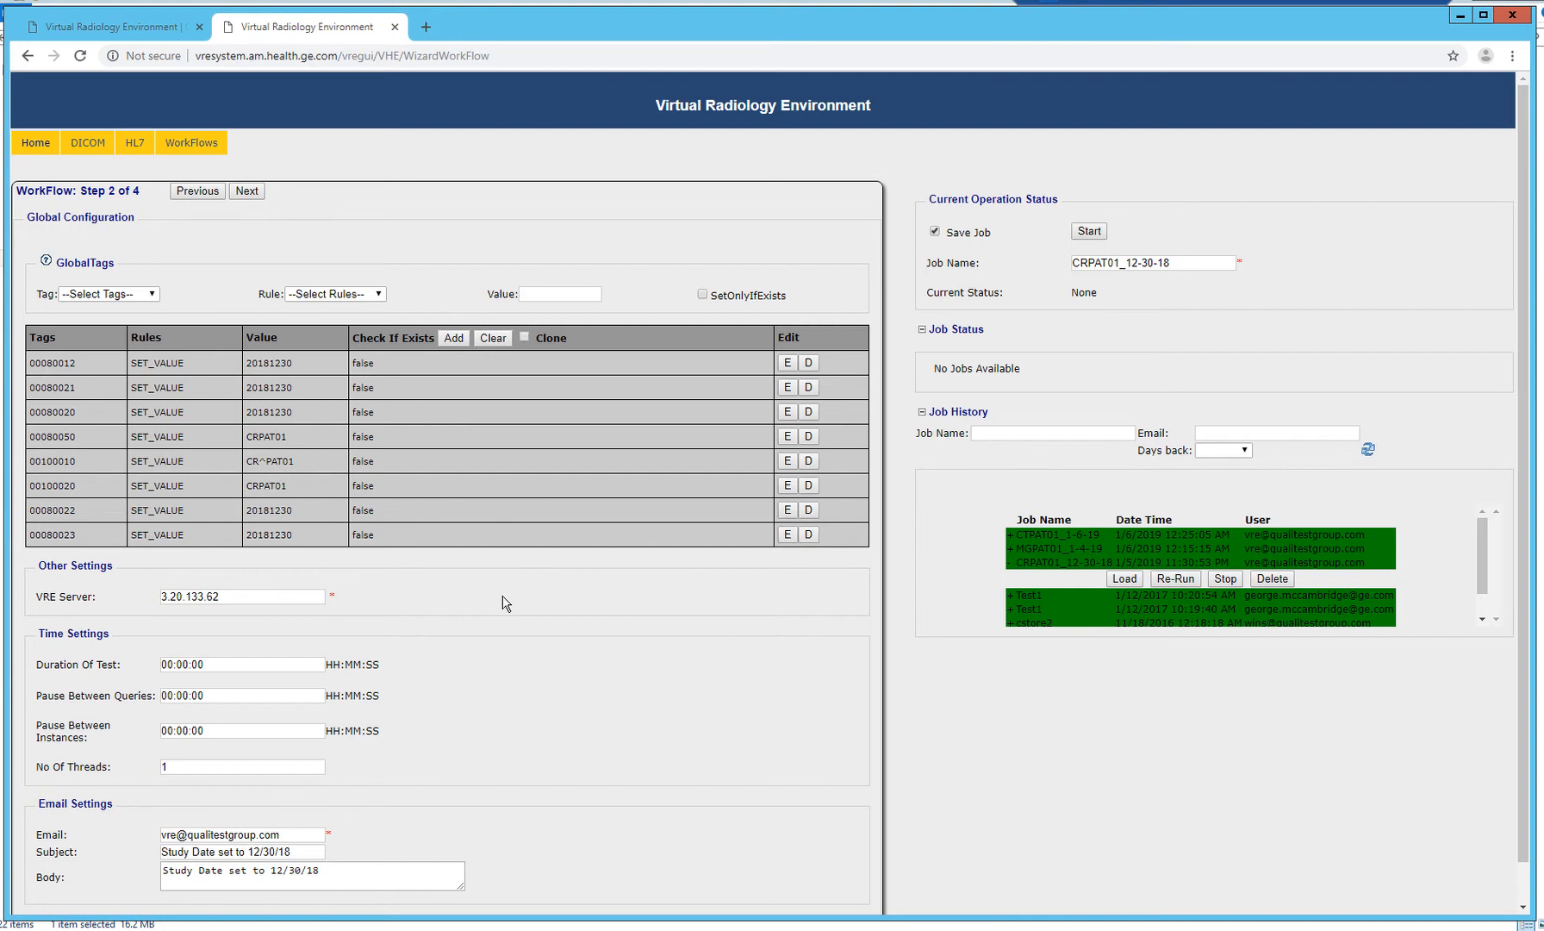
# - Paste 'Study Date set to 12/30/18' as the email subject and advance to CSTORE Configuration
pyautogui.scroll(-1, 504, 601)
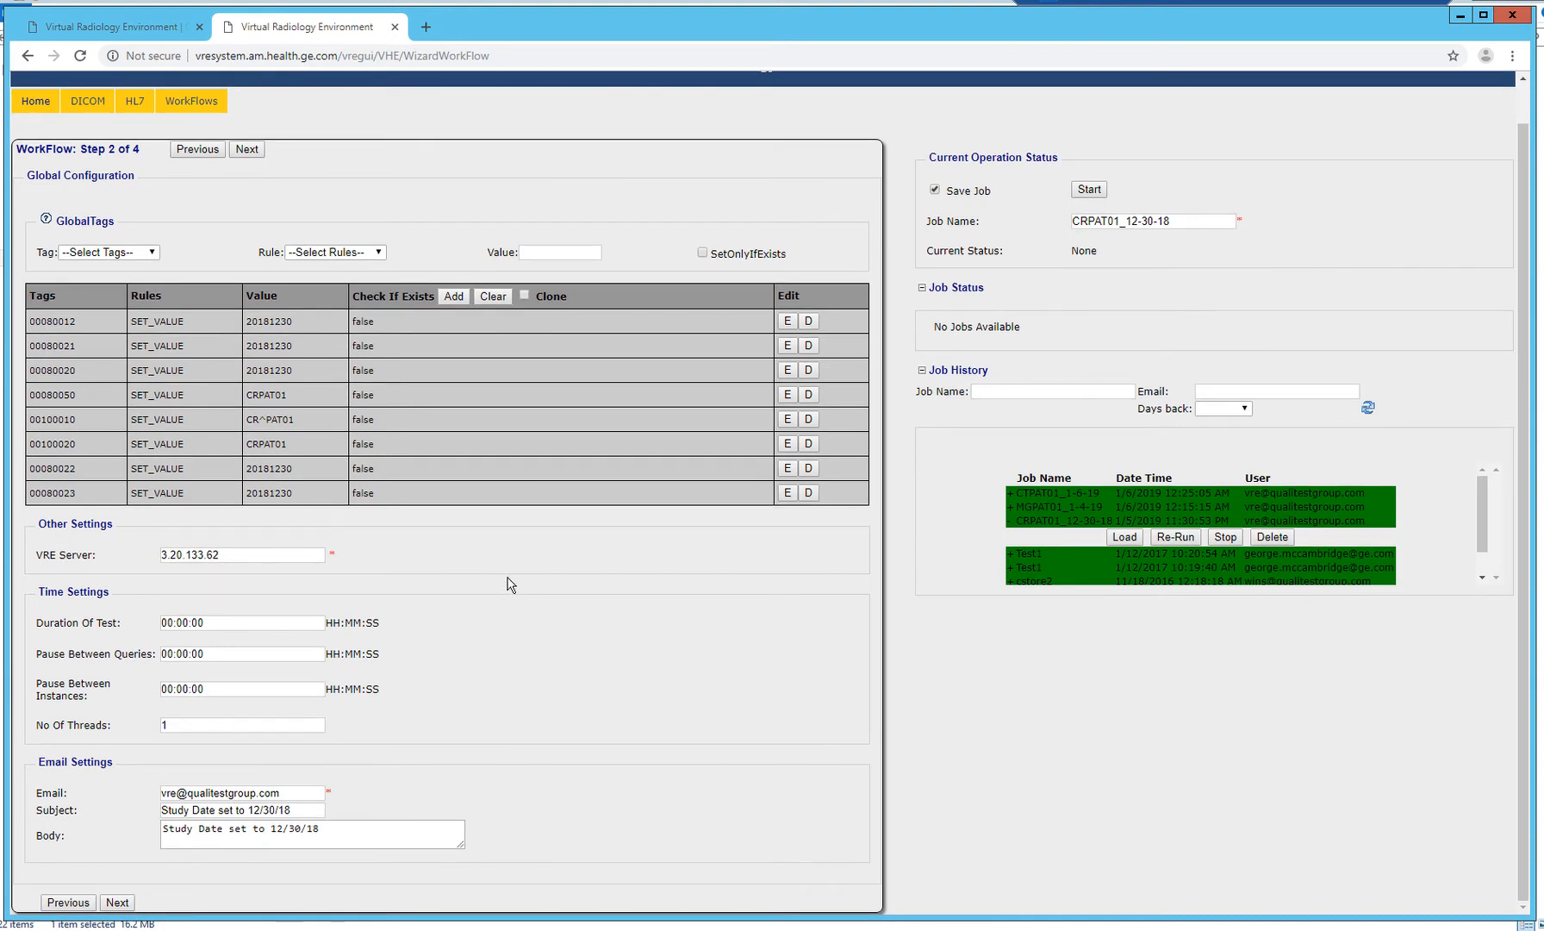
pyautogui.scroll(1, 511, 584)
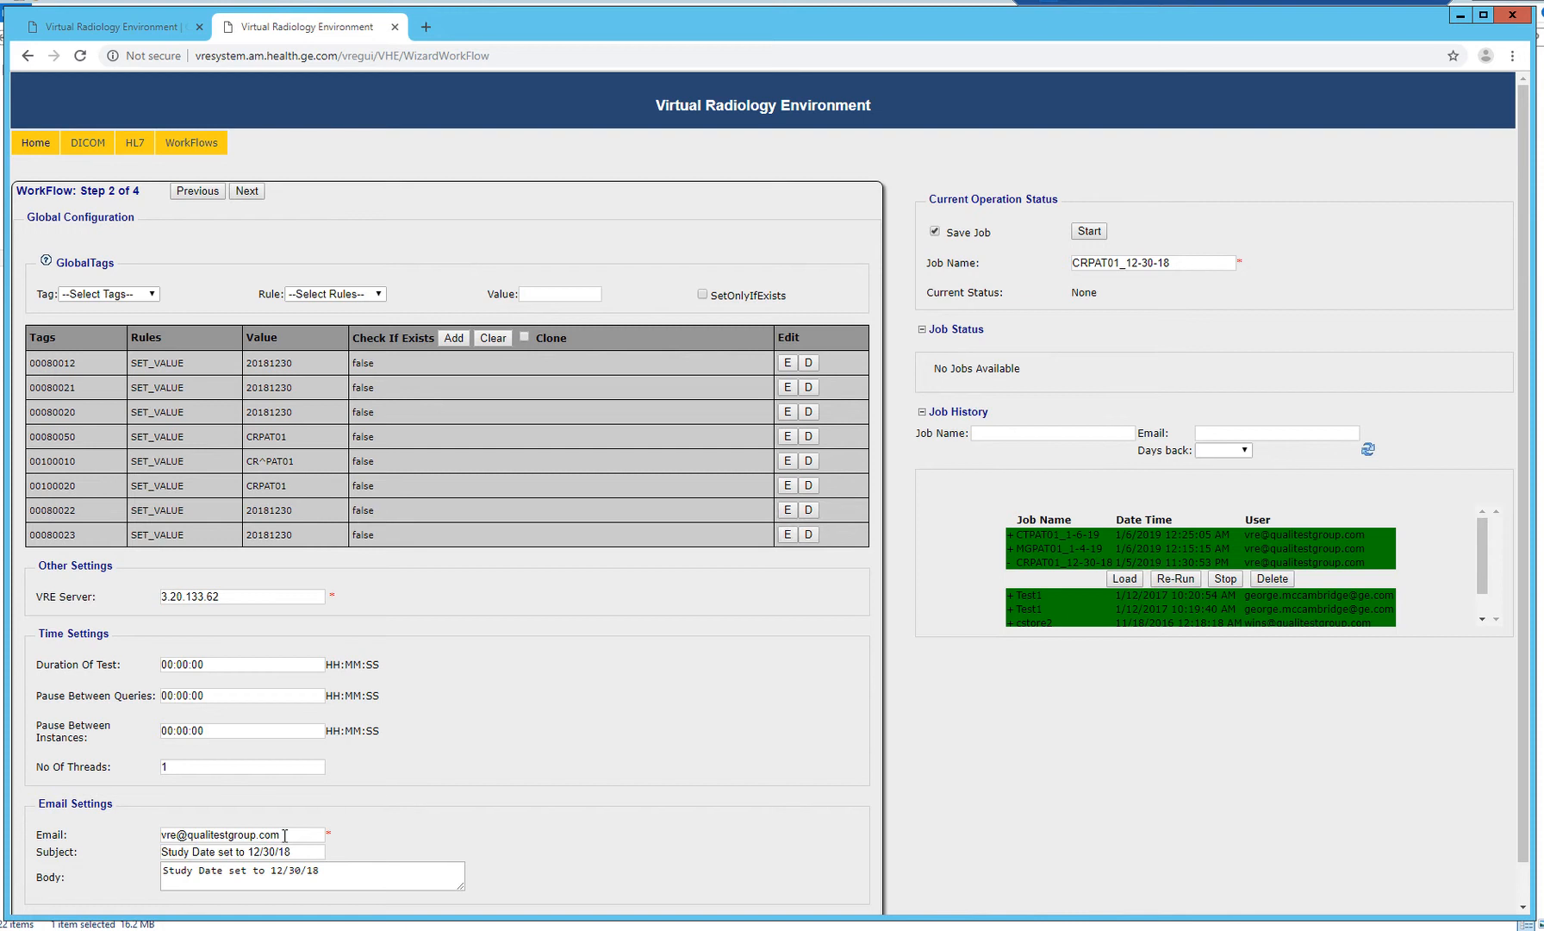
pyautogui.moveTo(284, 836); pyautogui.dragTo(198, 828)
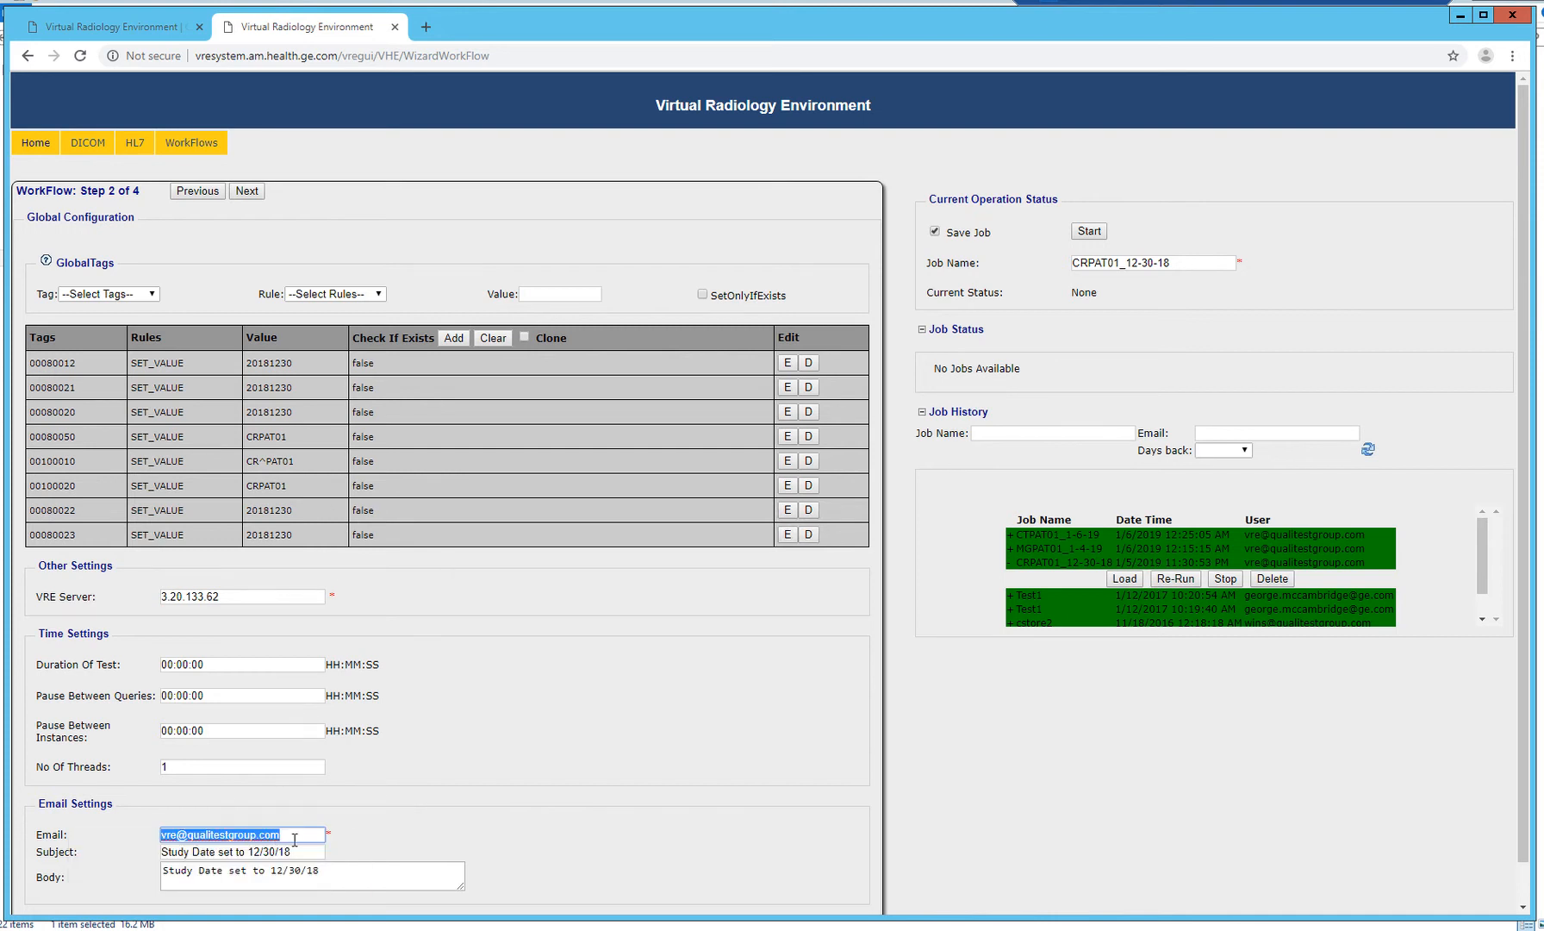
pyautogui.moveTo(296, 837); pyautogui.dragTo(148, 837)
pyautogui.click(295, 852)
pyautogui.moveTo(298, 852); pyautogui.dragTo(157, 855)
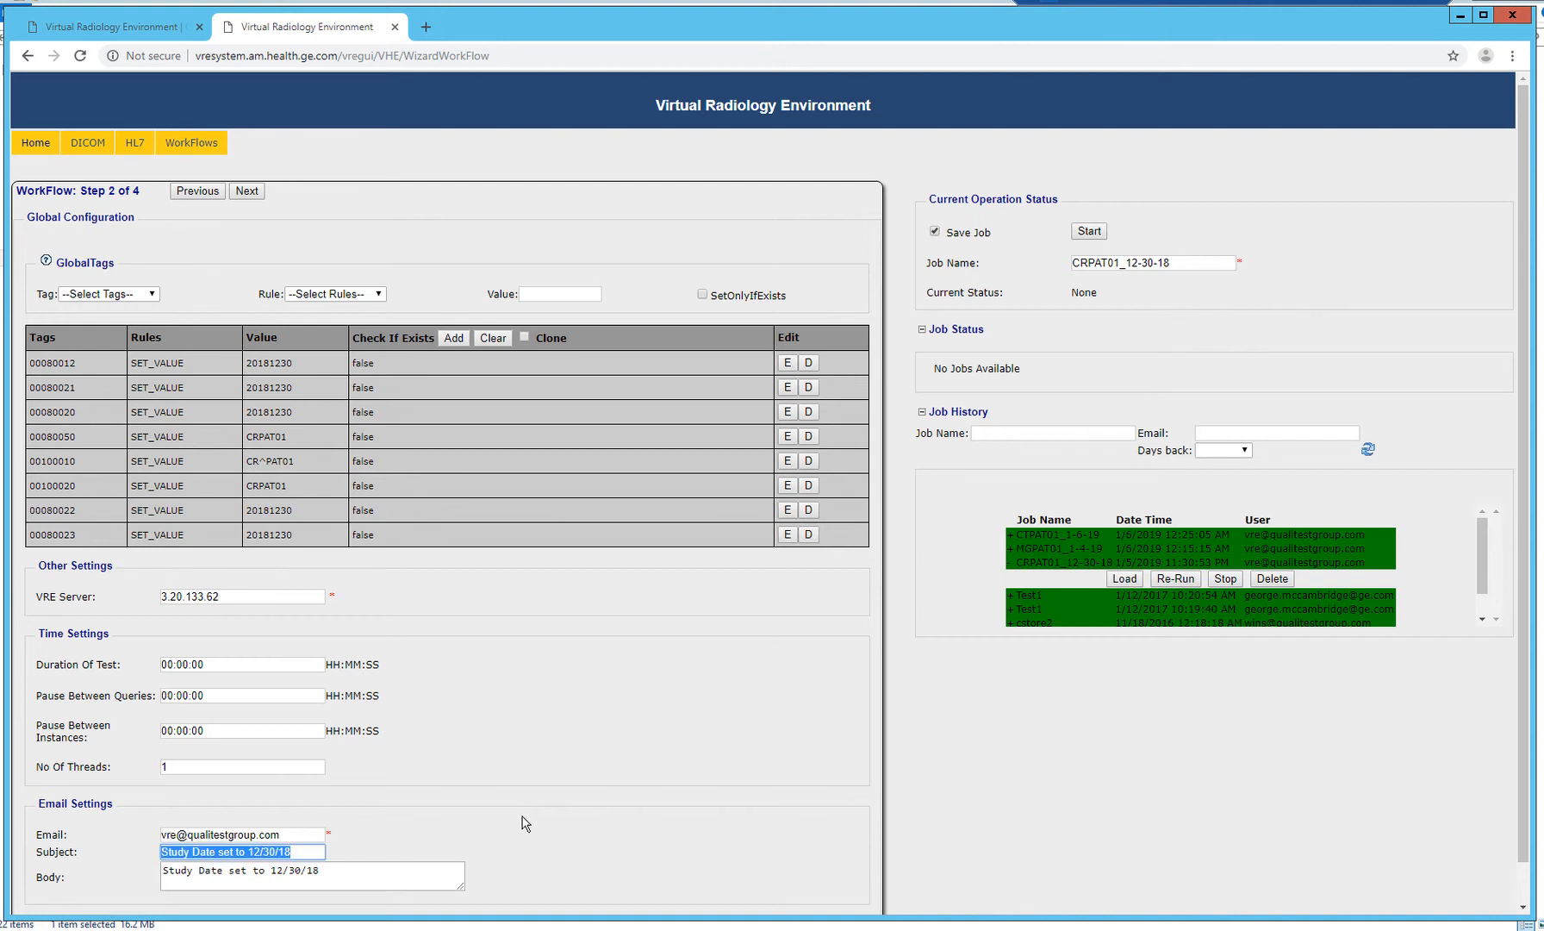
pyautogui.write('Study Date set to 12/30/18')
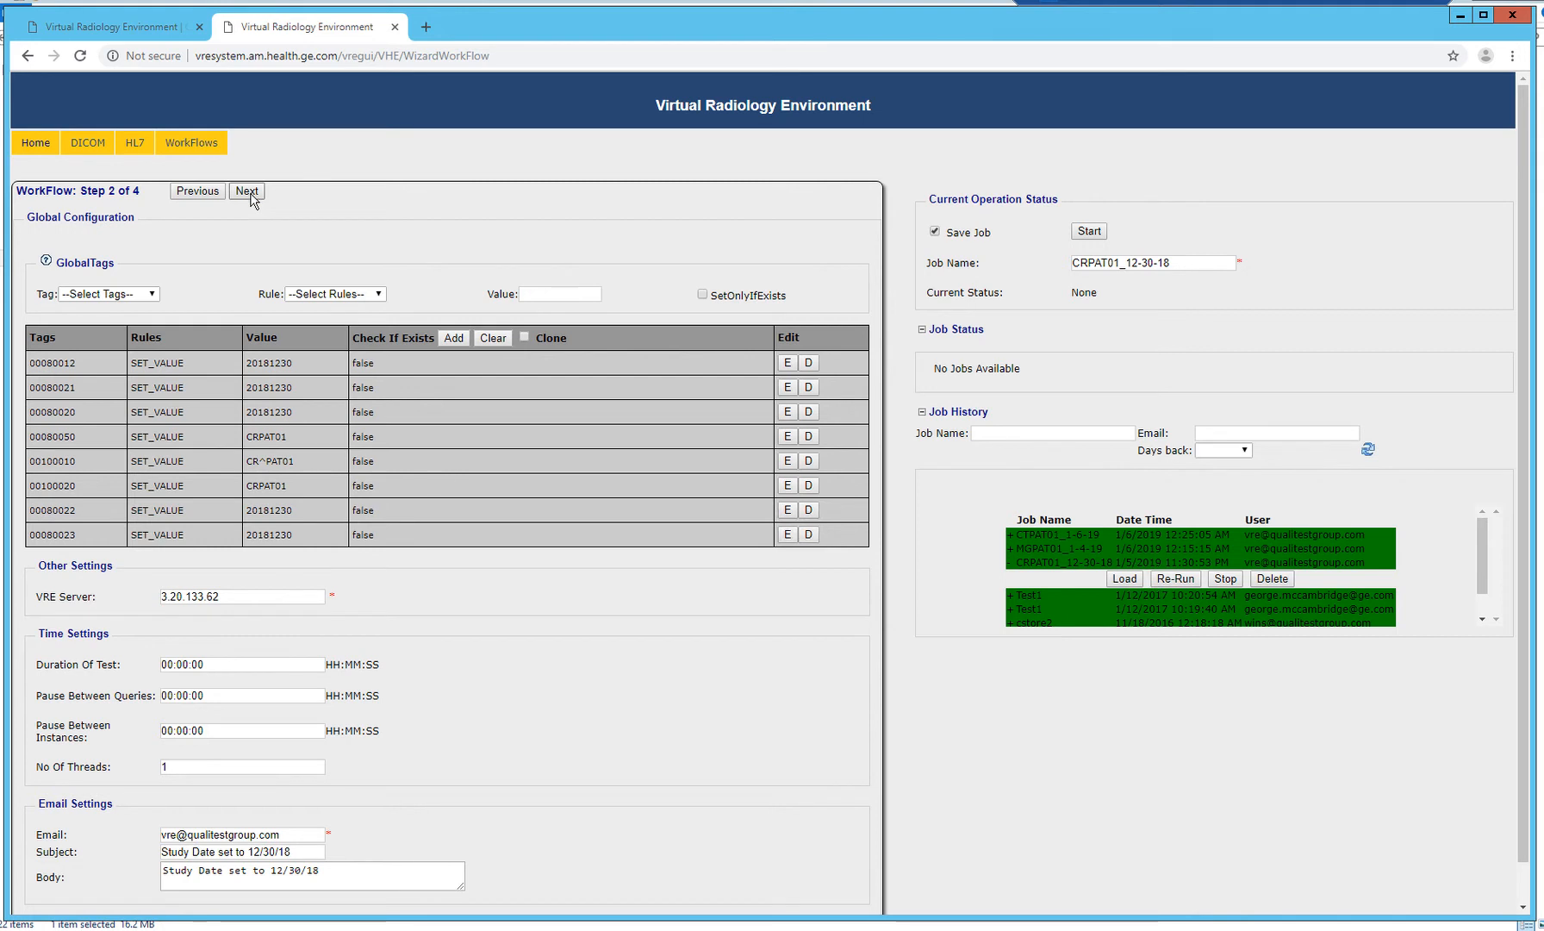
pyautogui.click(248, 192)
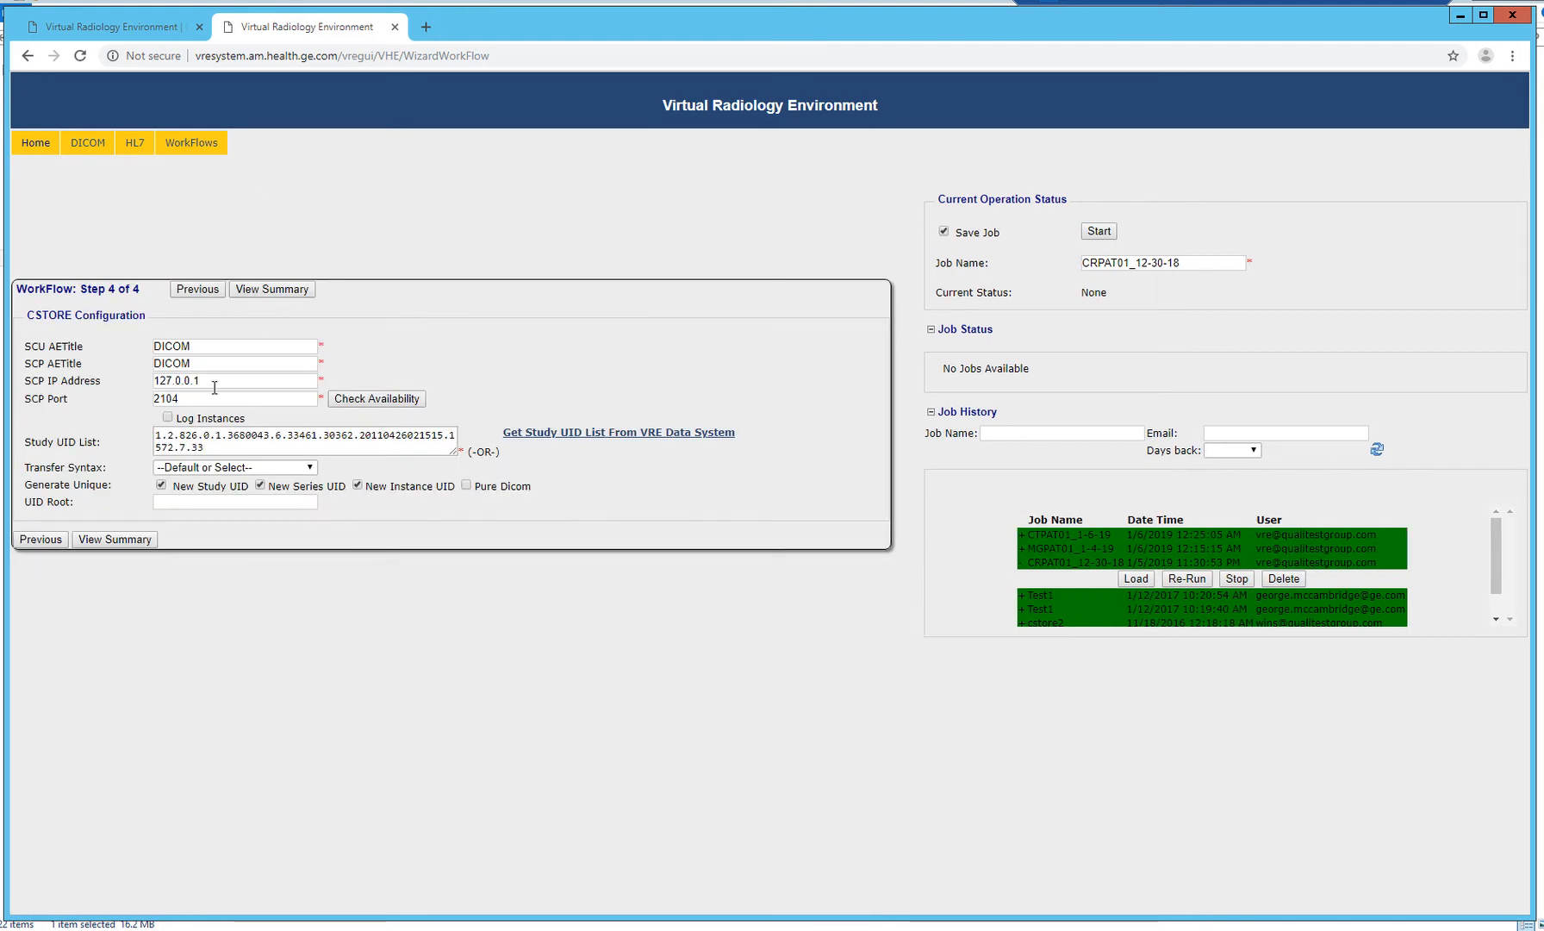
# - Select the SCU and SCP AE titles, SCP IP address, port and Study UID list values
pyautogui.moveTo(209, 381); pyautogui.dragTo(143, 380)
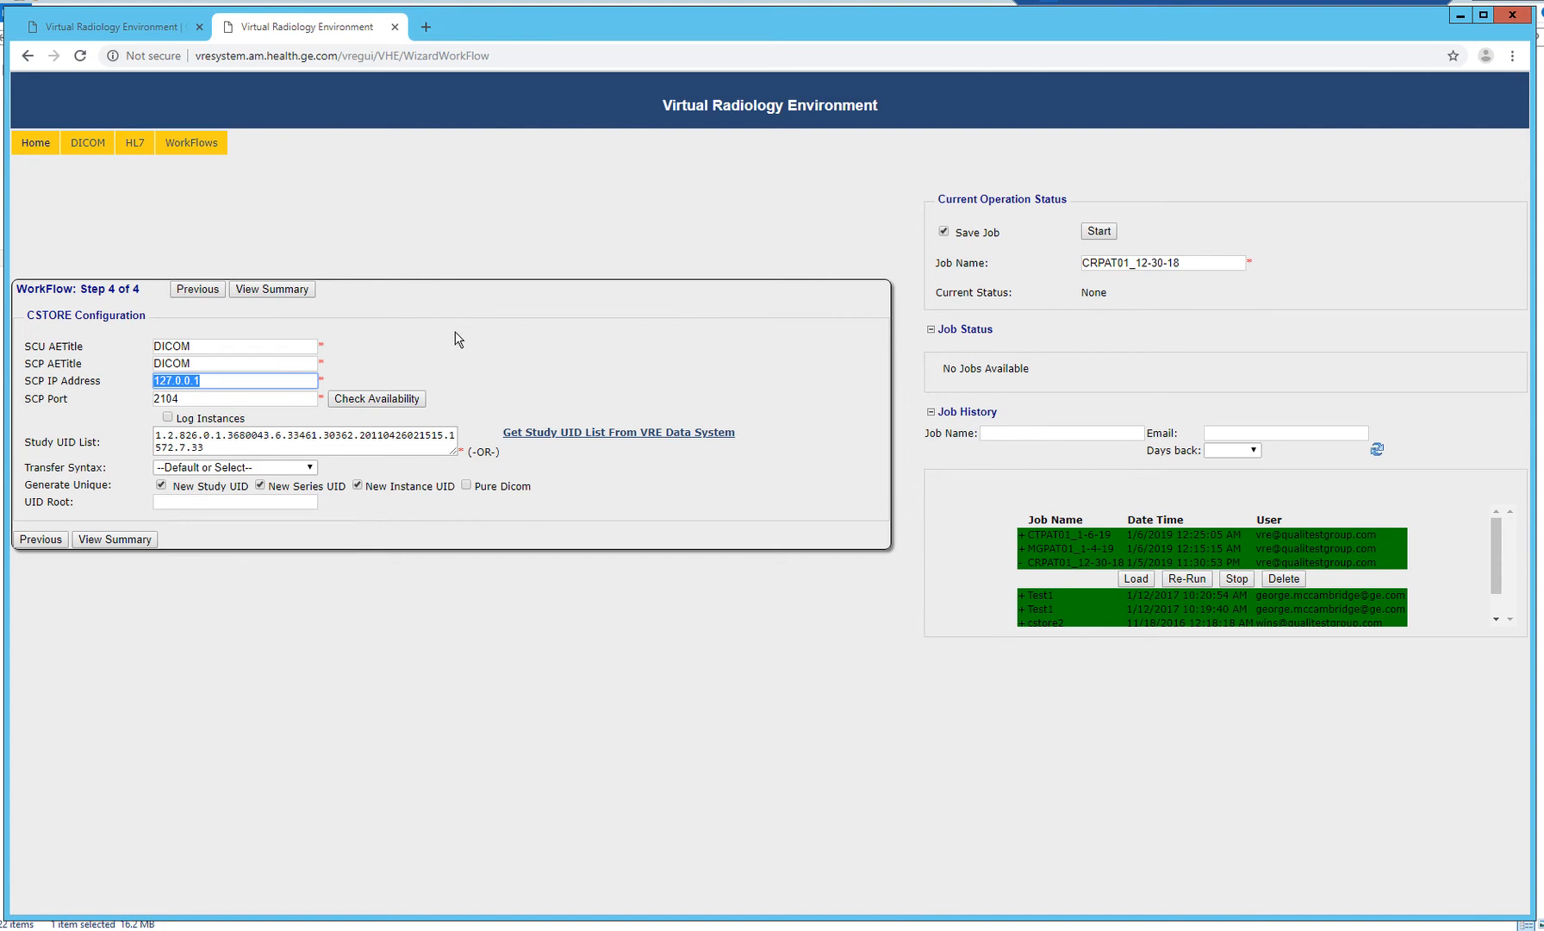
pyautogui.doubleClick(191, 345)
pyautogui.doubleClick(173, 363)
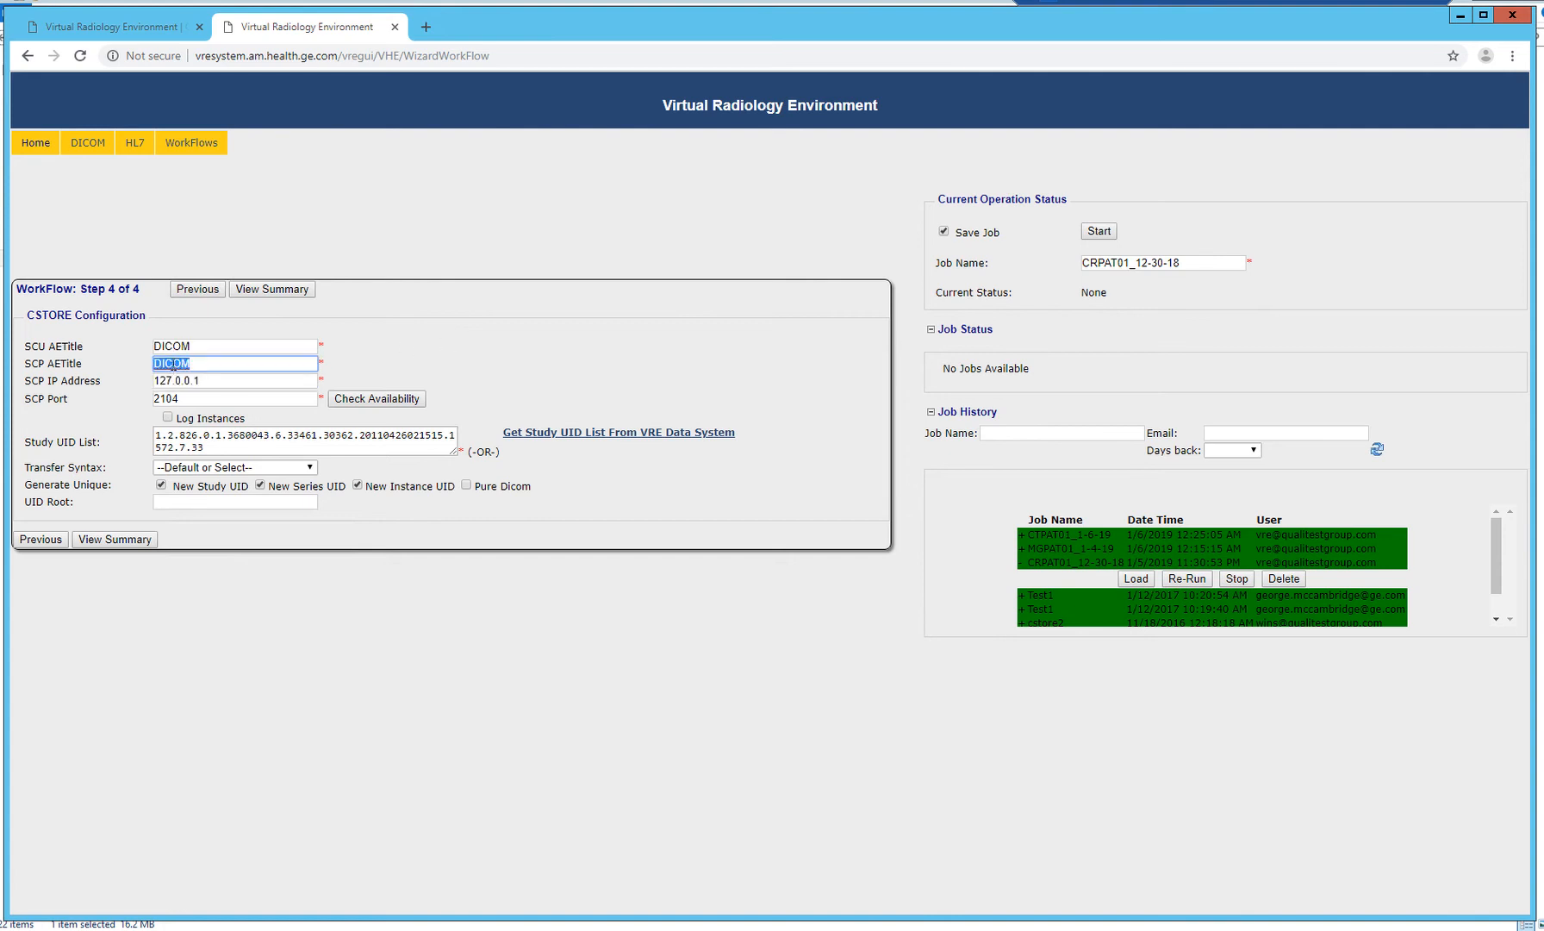
pyautogui.doubleClick(209, 380)
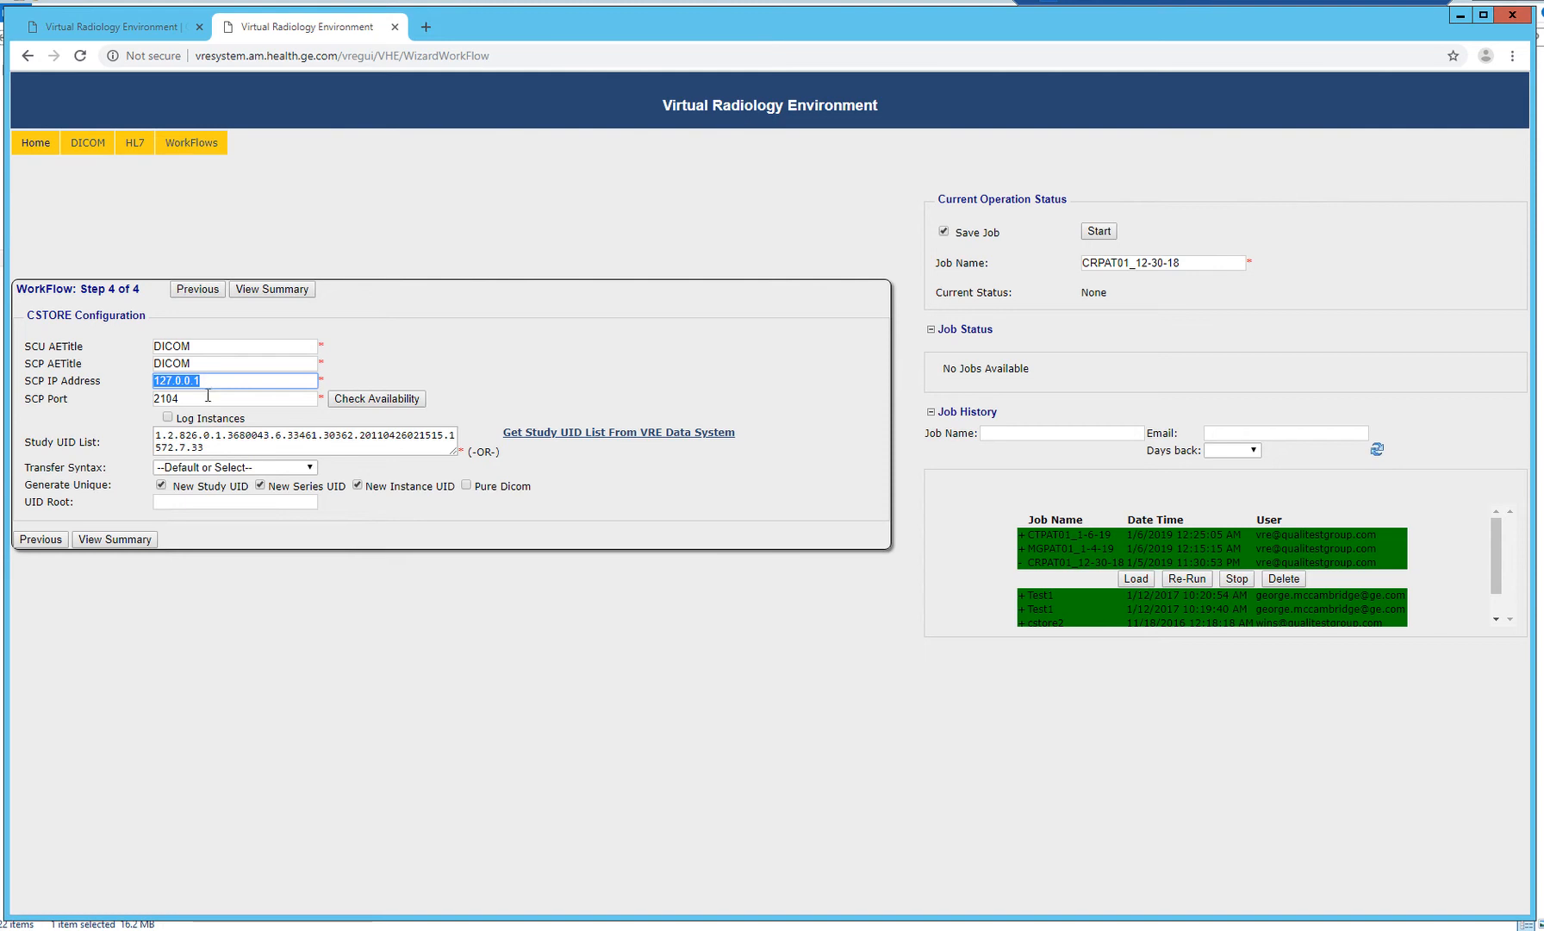
pyautogui.doubleClick(198, 401)
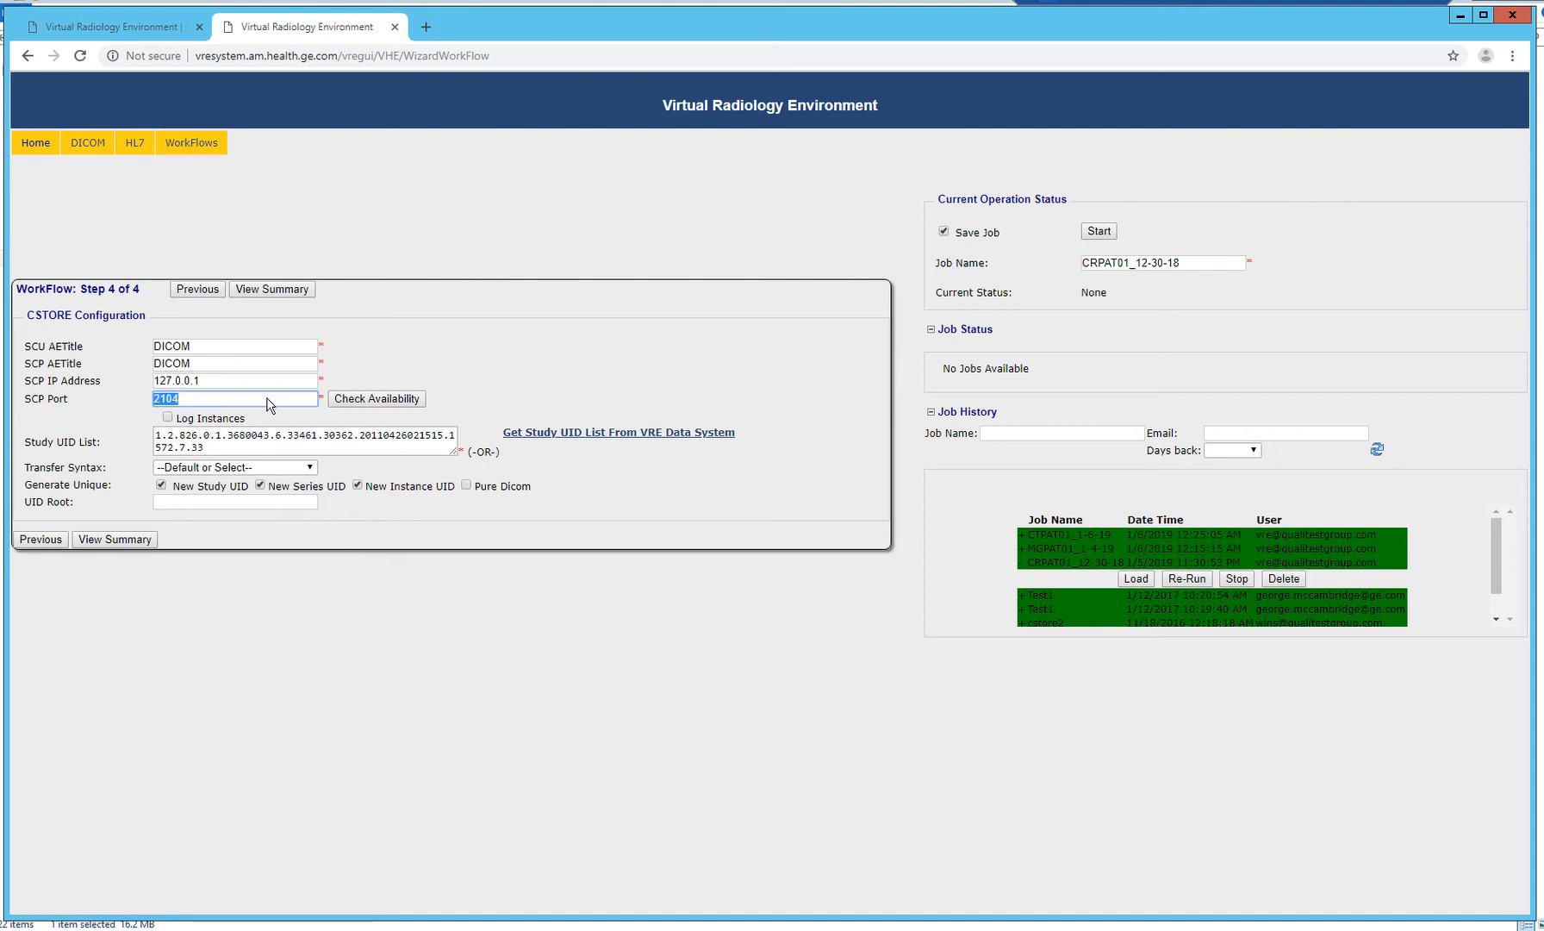
pyautogui.click(215, 447)
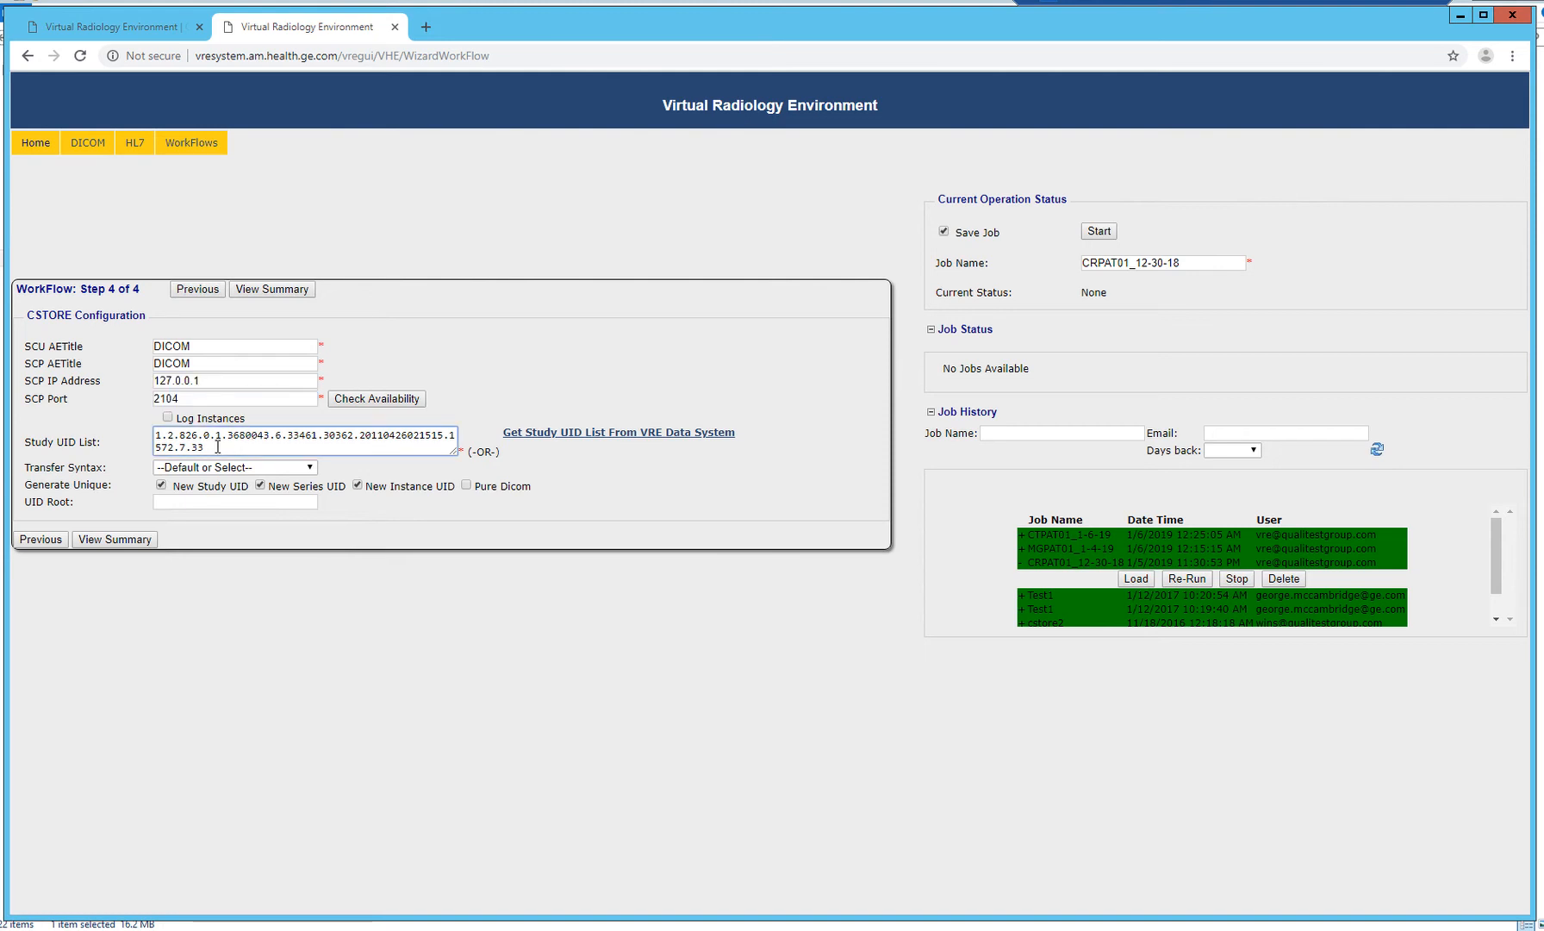
pyautogui.tripleClick(220, 444)
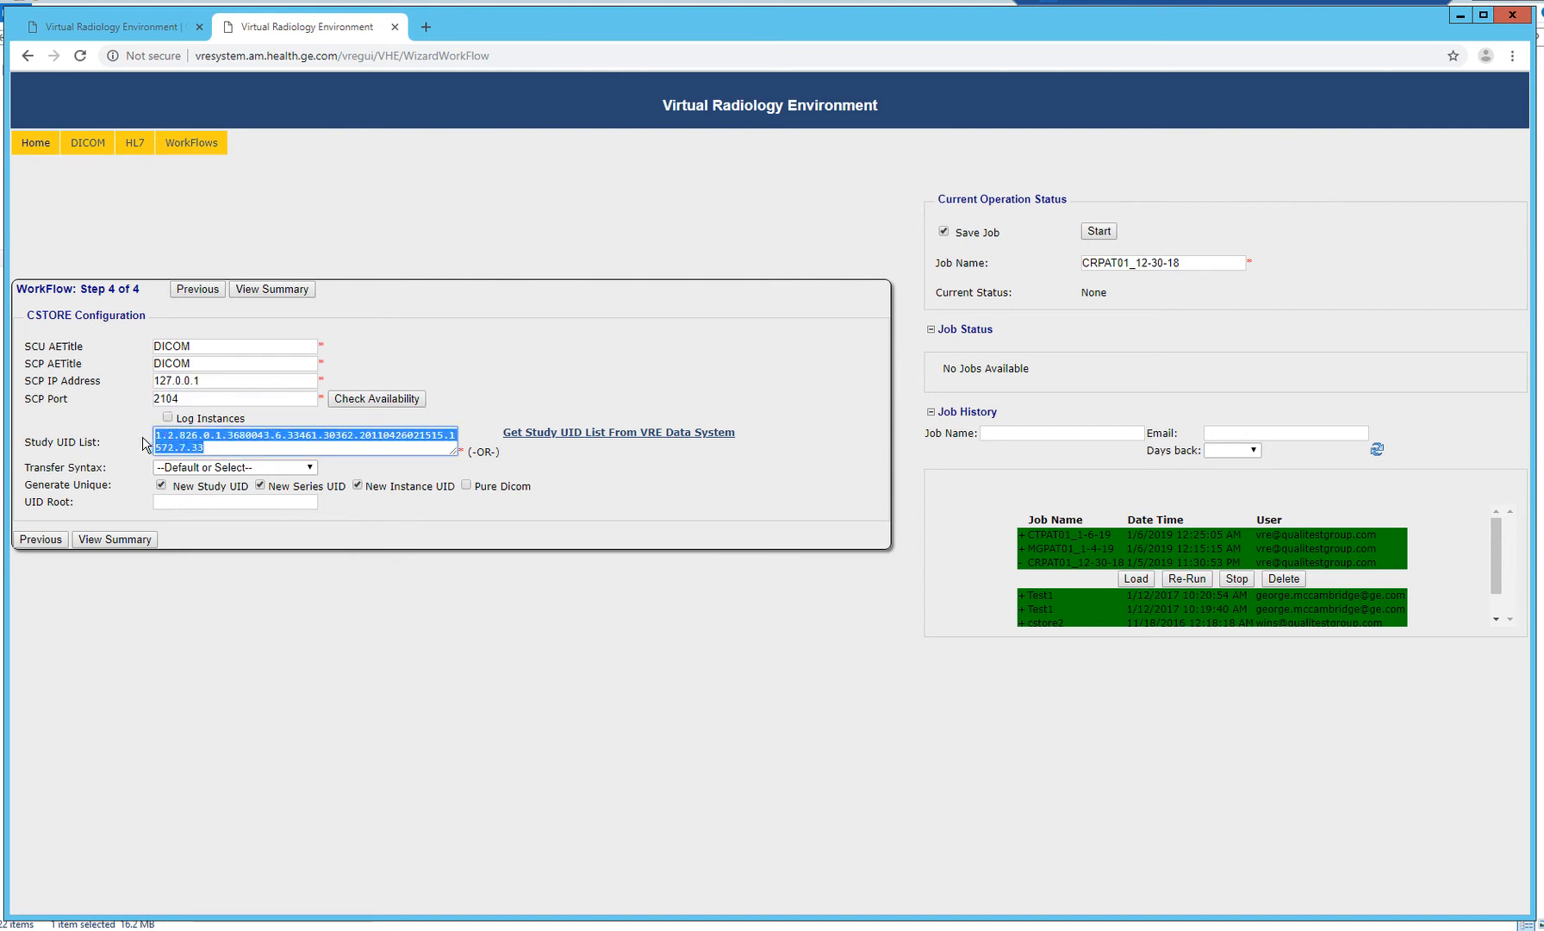
# - Open the VRE Data System tool in its own tab, then return to the workflow's Global Configuration
pyautogui.click(217, 446)
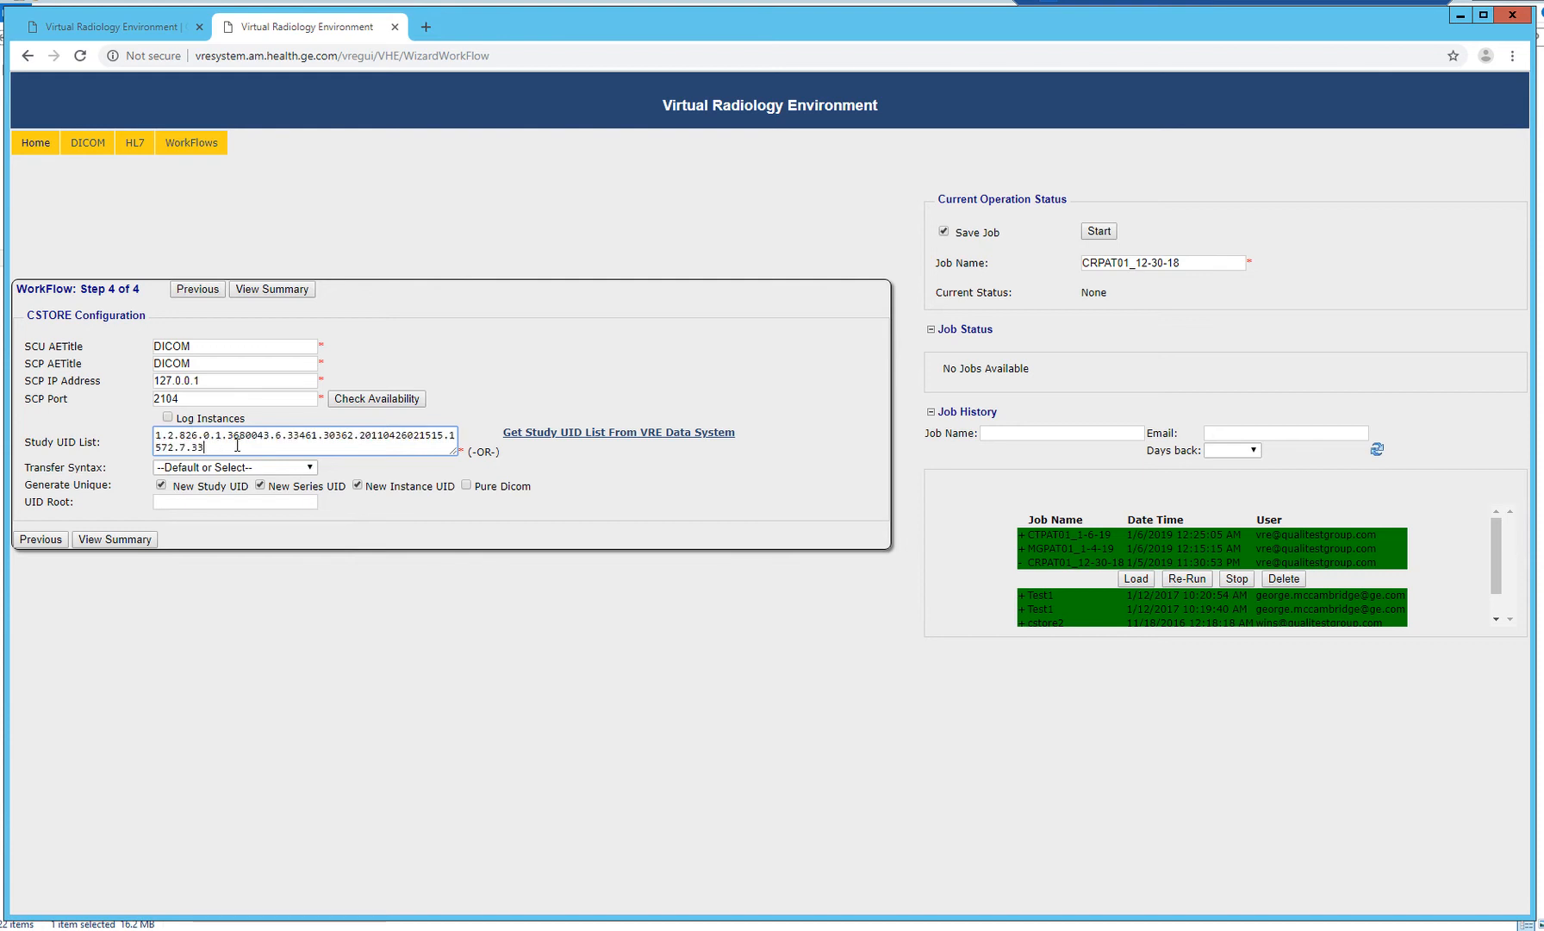
pyautogui.click(144, 26)
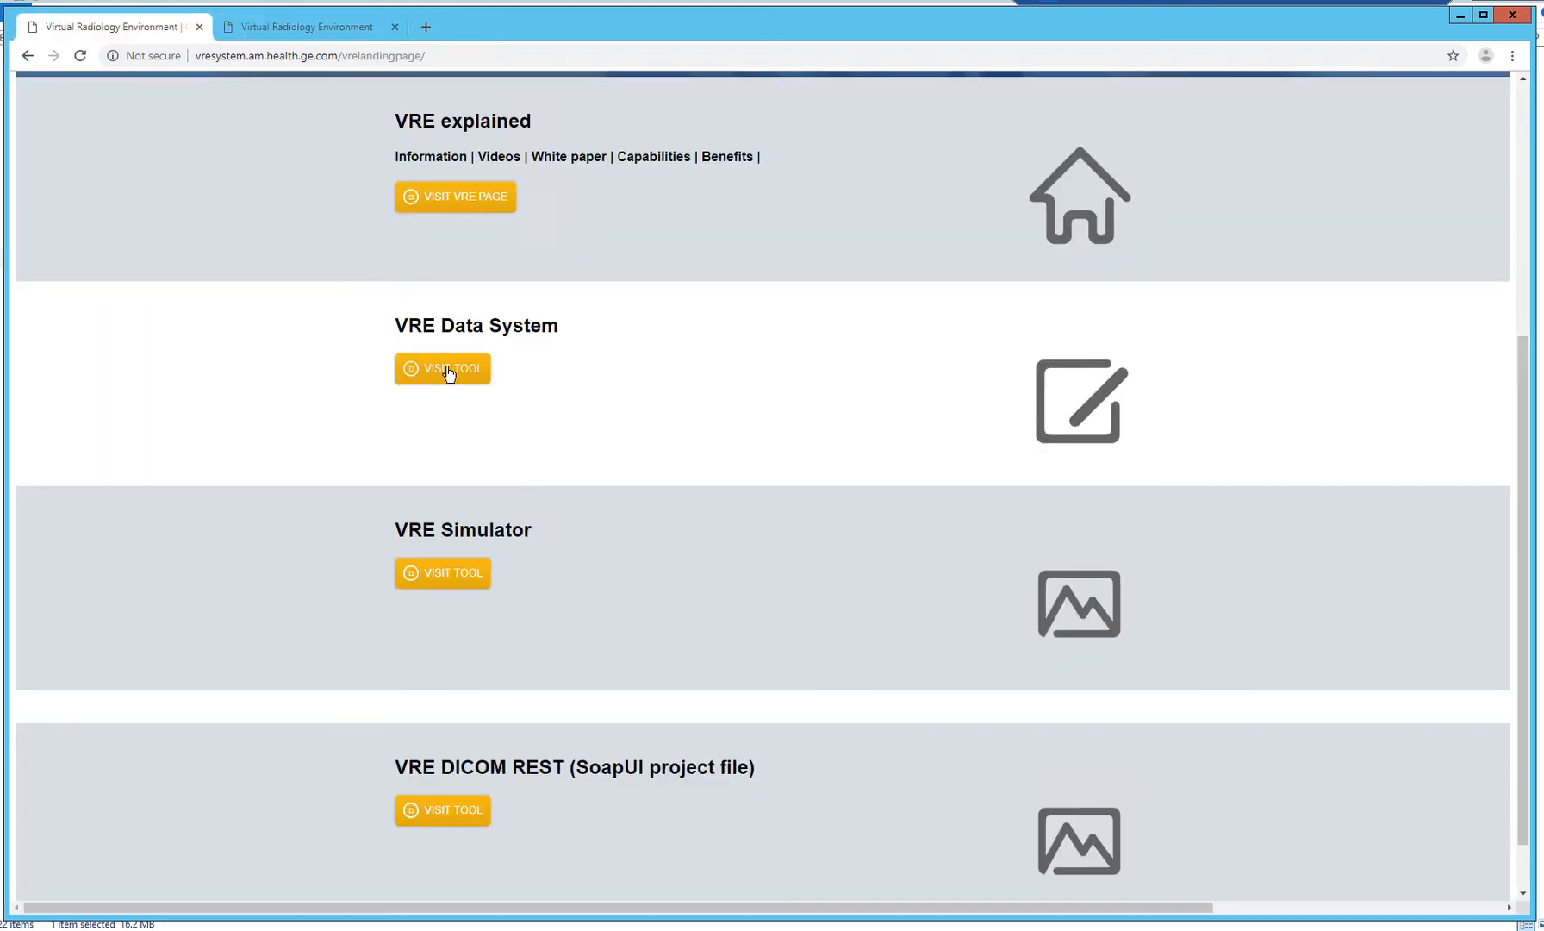
pyautogui.click(448, 369)
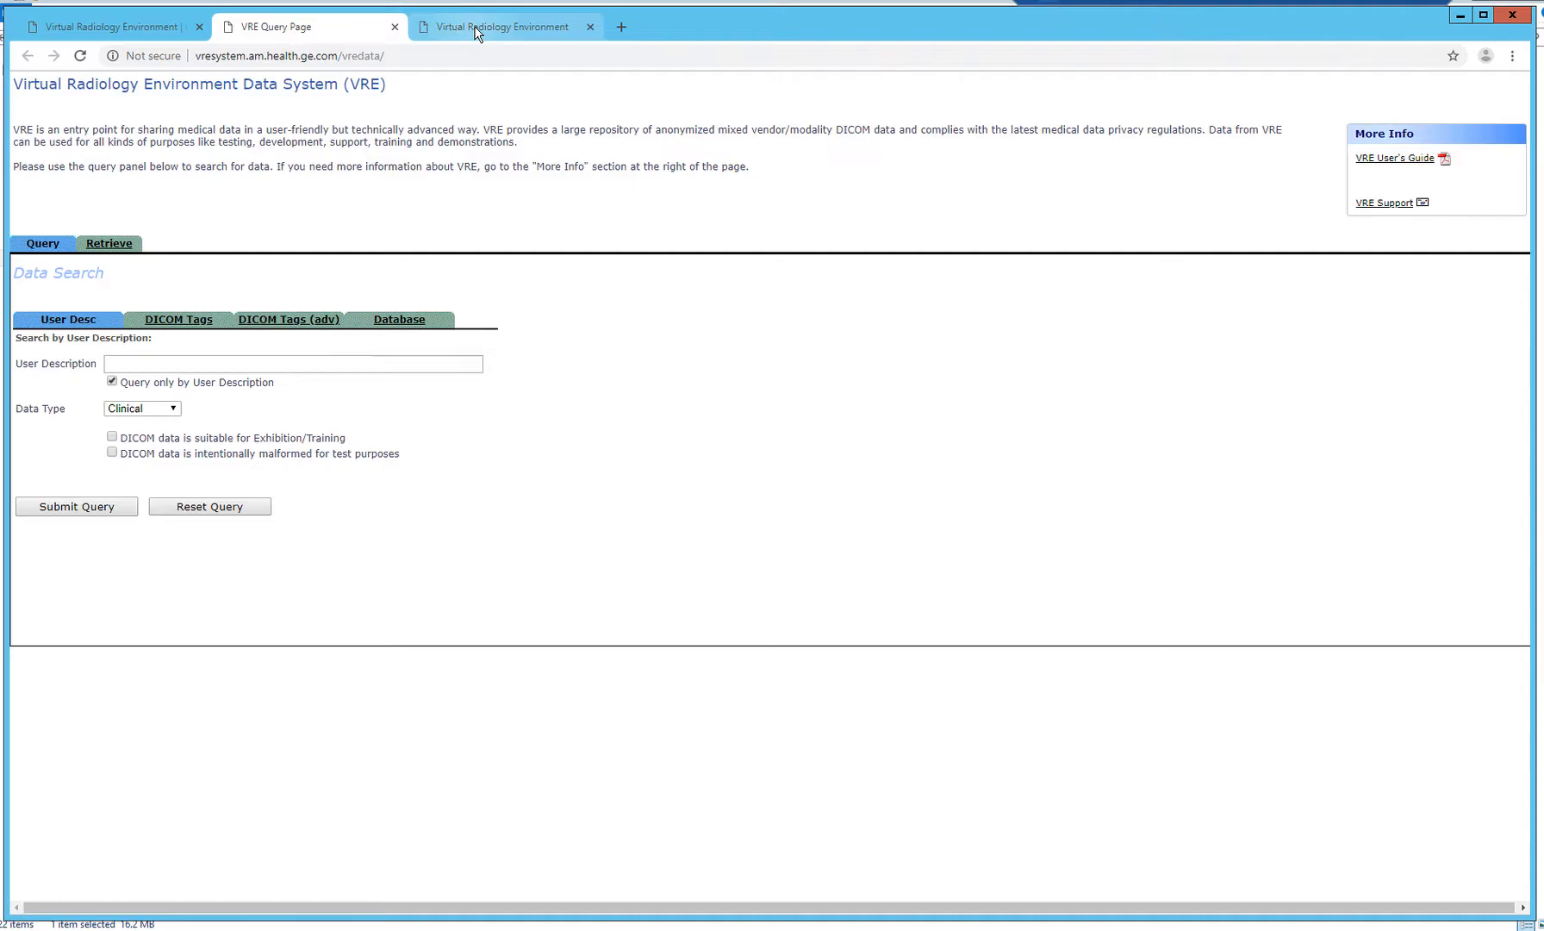
pyautogui.click(428, 23)
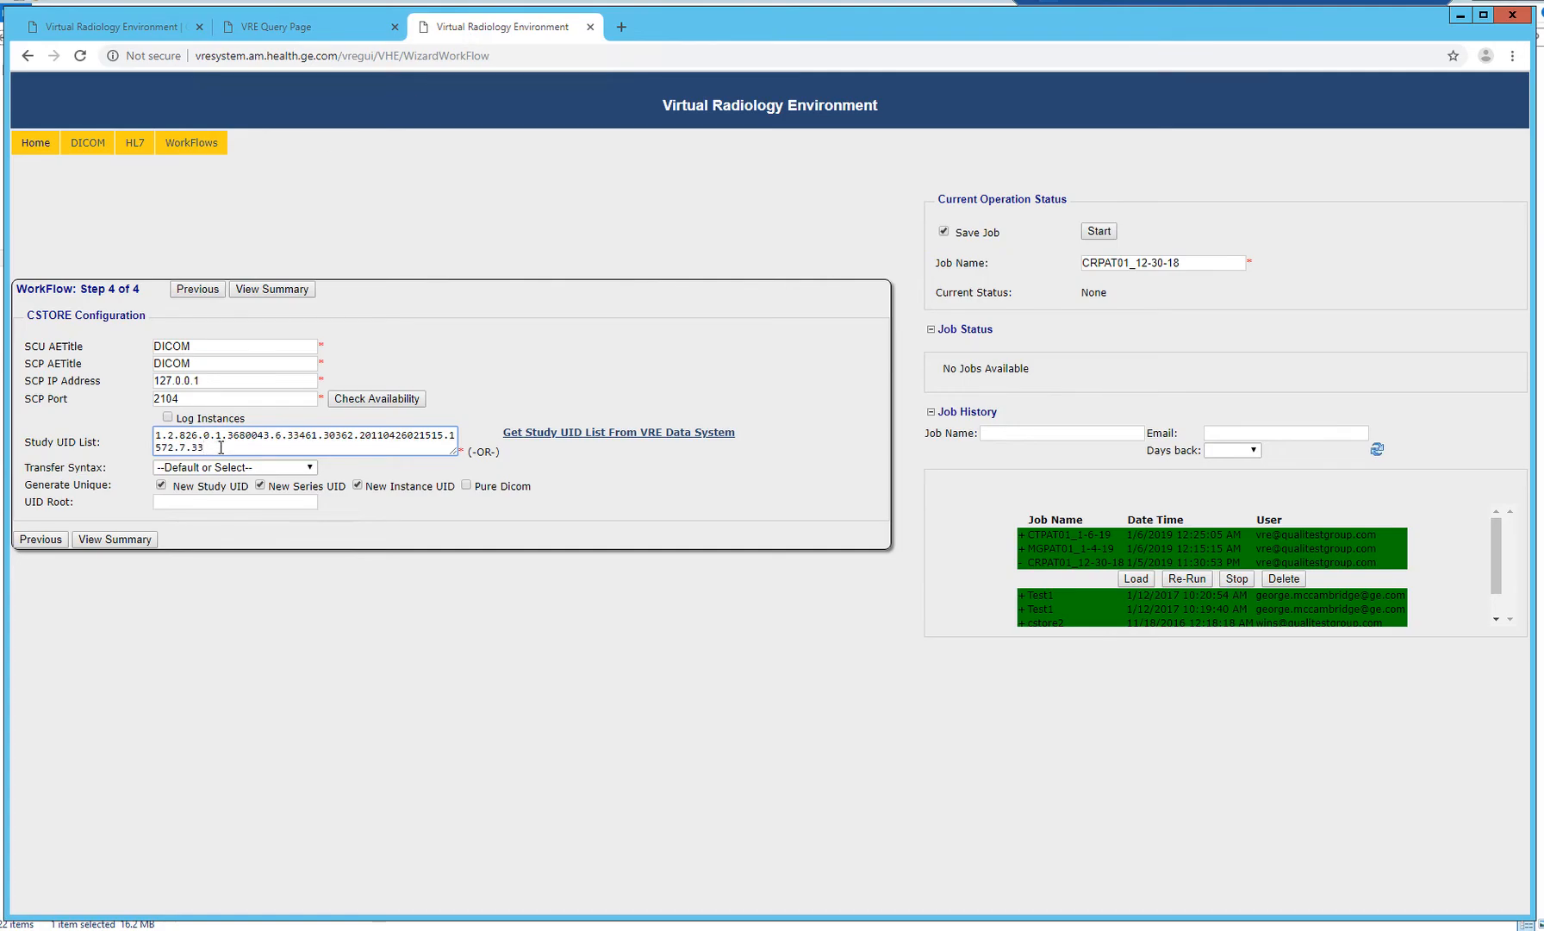
pyautogui.moveTo(221, 447); pyautogui.dragTo(136, 431)
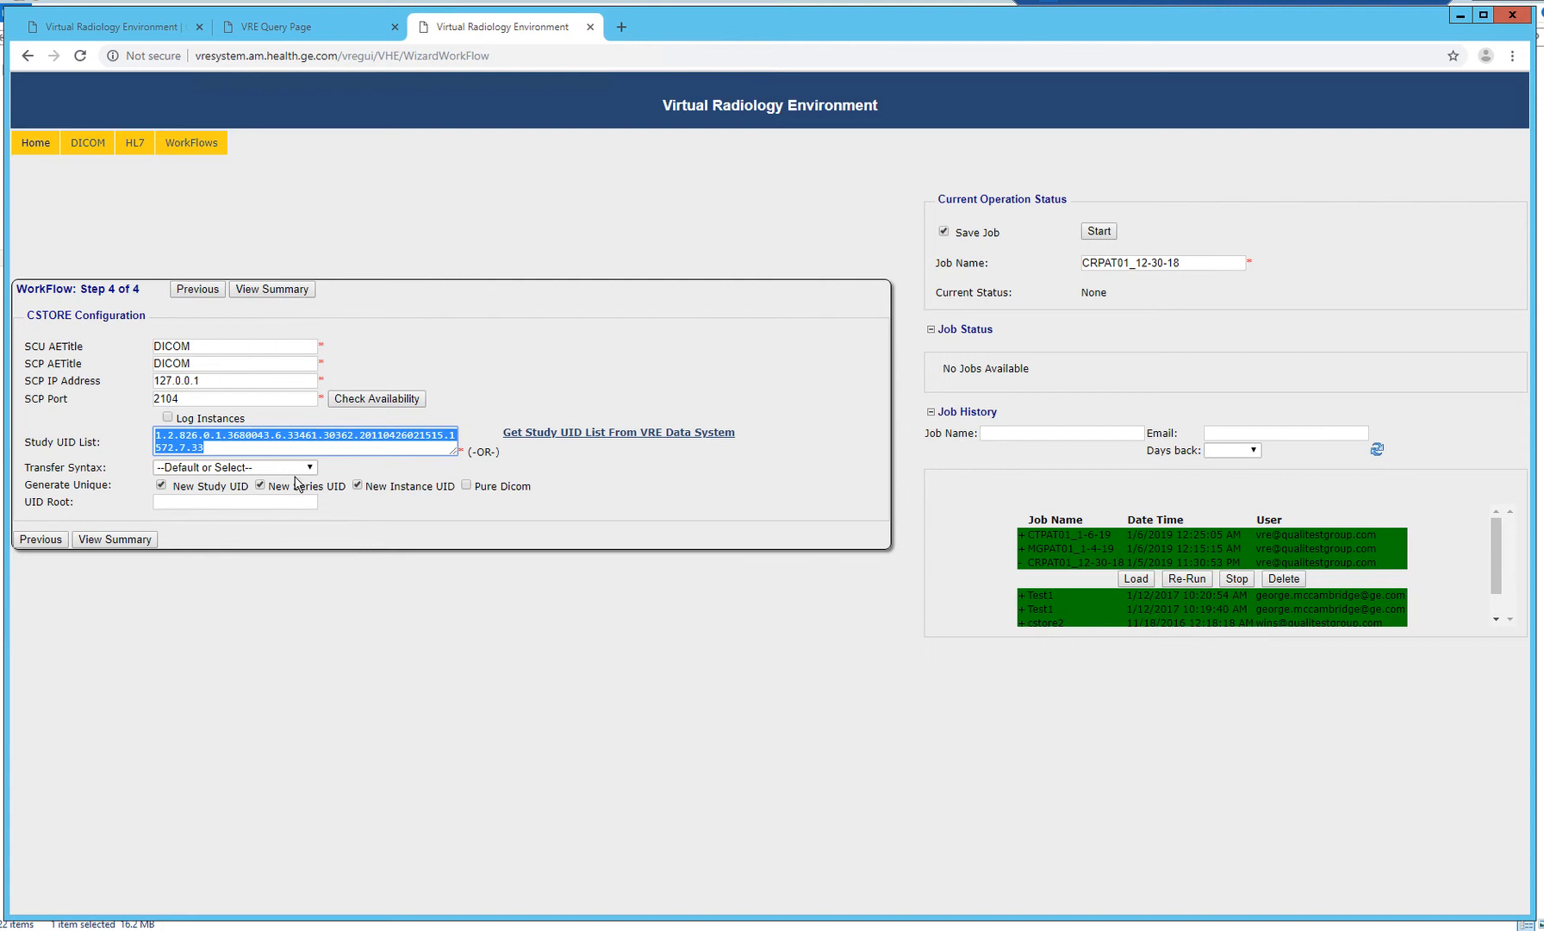
pyautogui.click(253, 448)
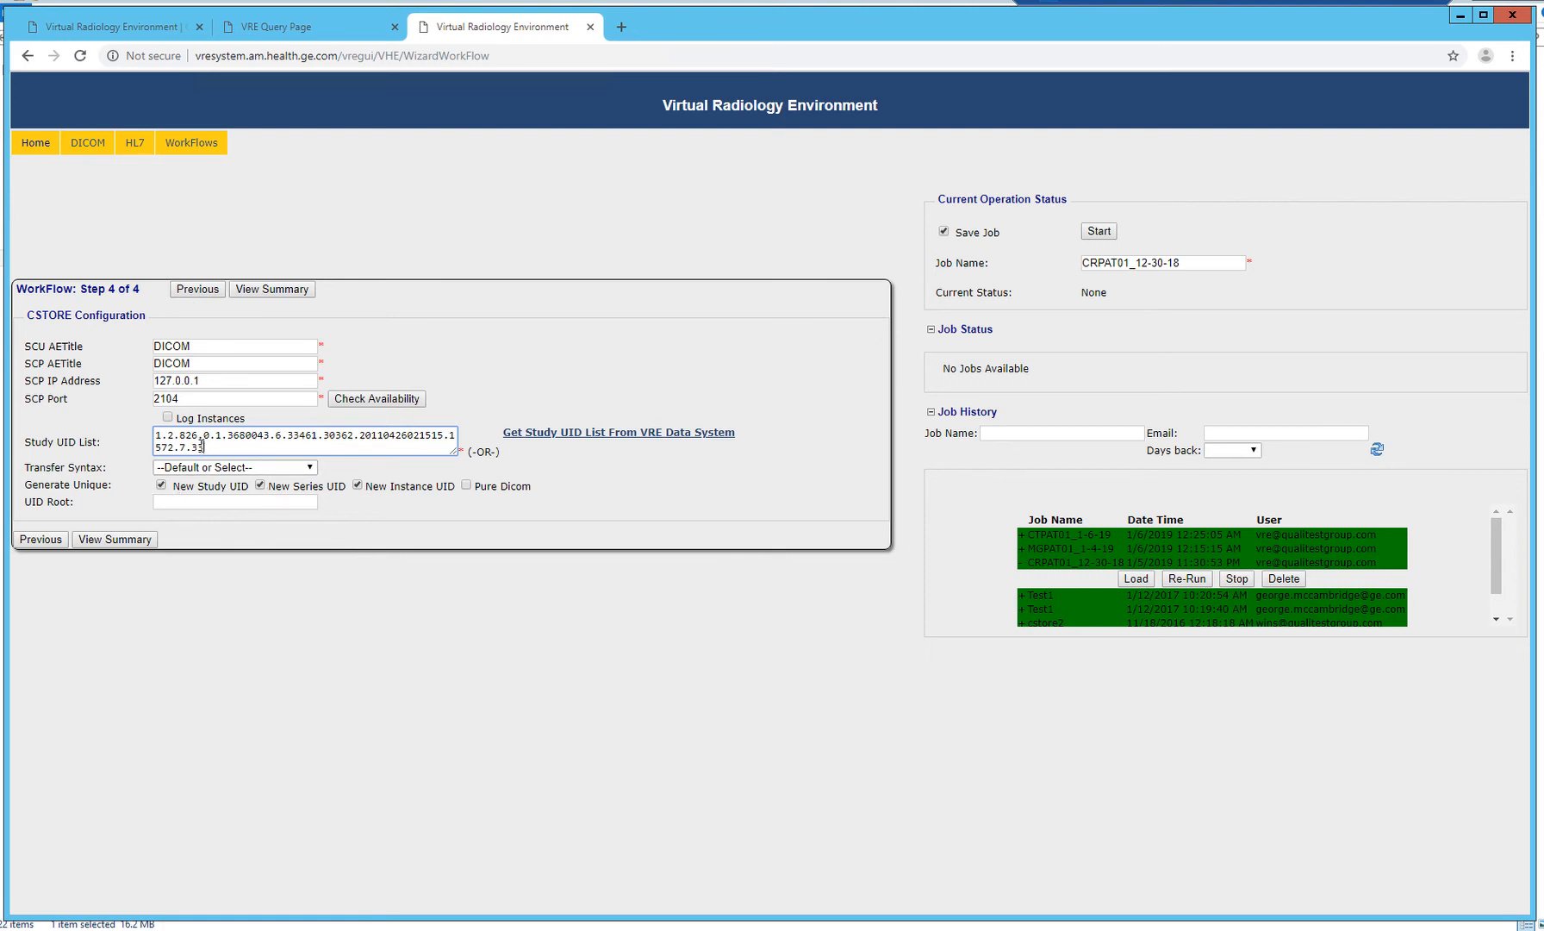
pyautogui.click(201, 291)
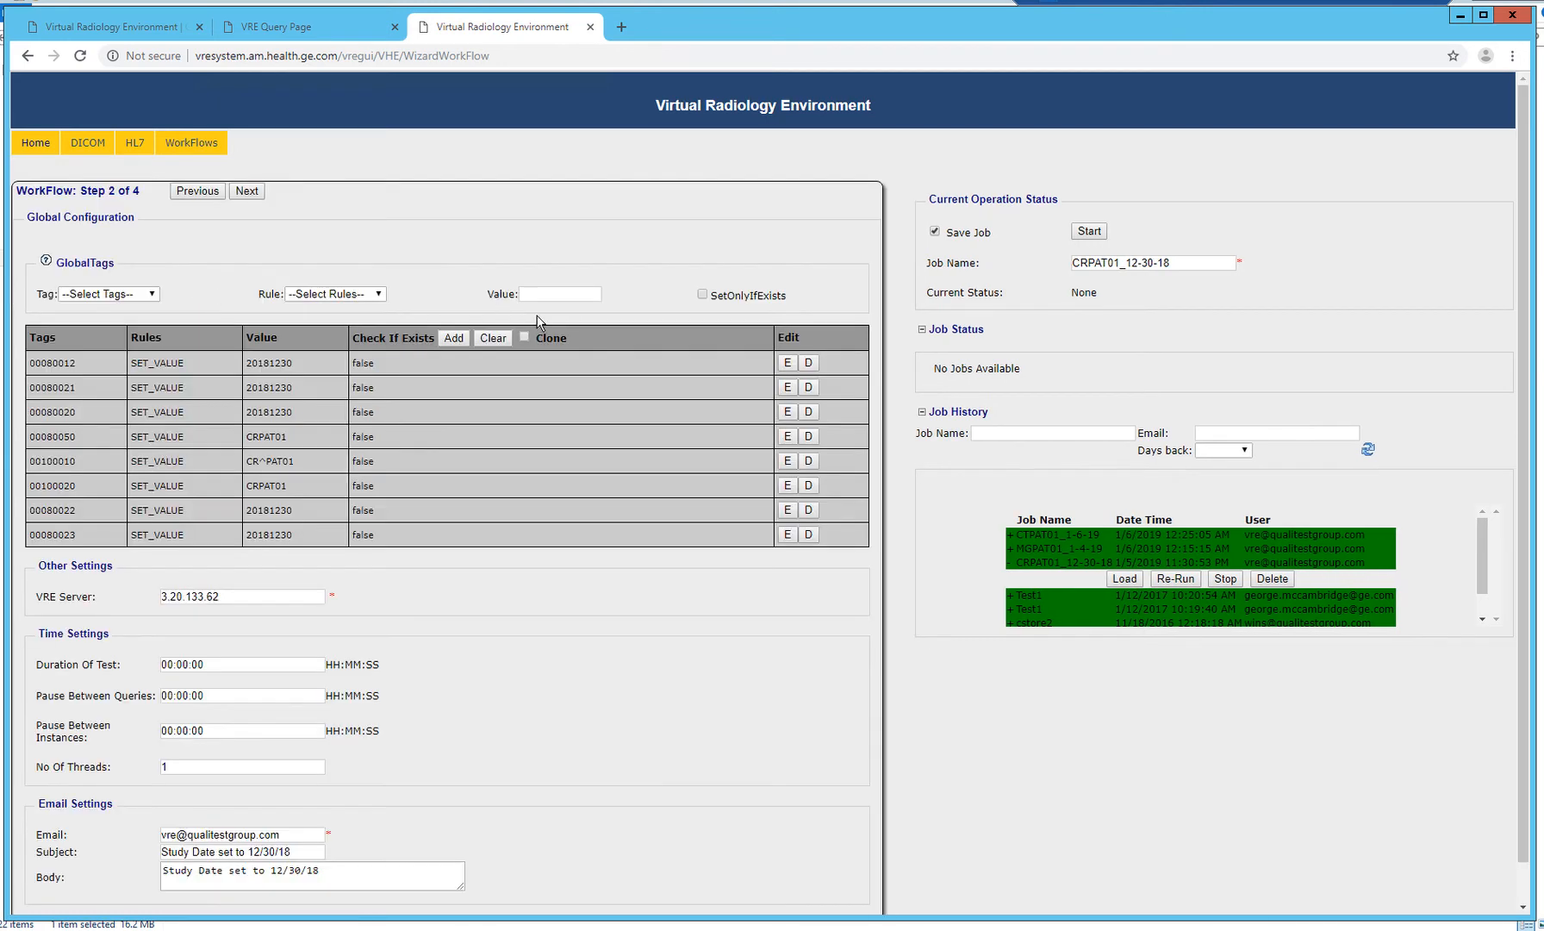
# - Back in Global Configuration, open the edit prompt for tag 00080012 and enter 20181130
pyautogui.click(247, 191)
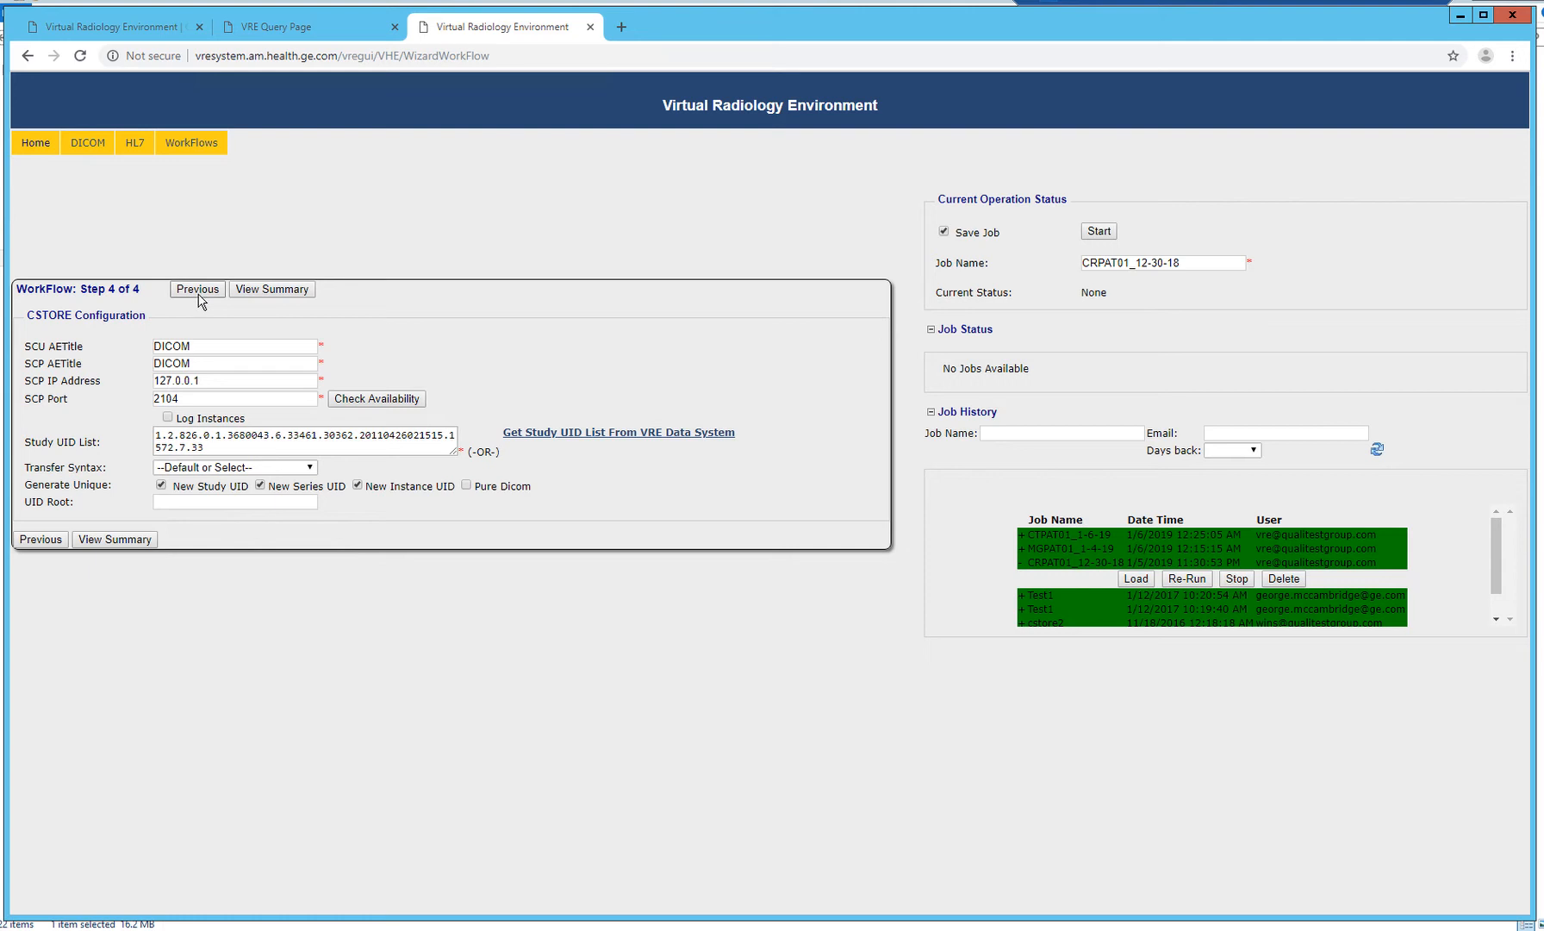
pyautogui.click(198, 291)
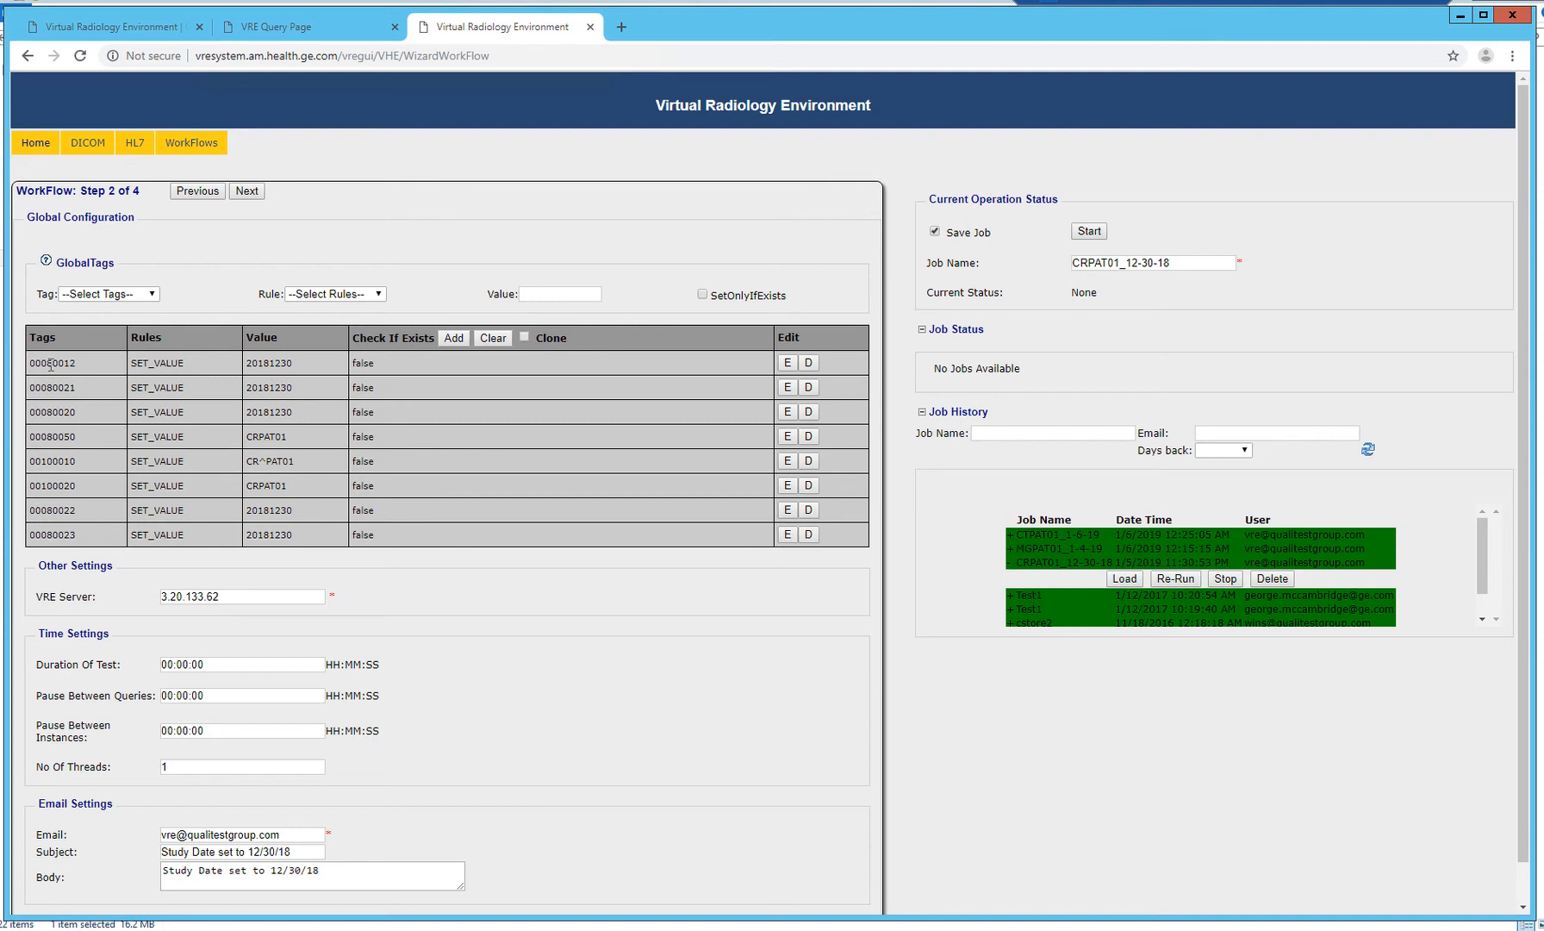
pyautogui.doubleClick(50, 363)
pyautogui.doubleClick(66, 388)
pyautogui.doubleClick(62, 412)
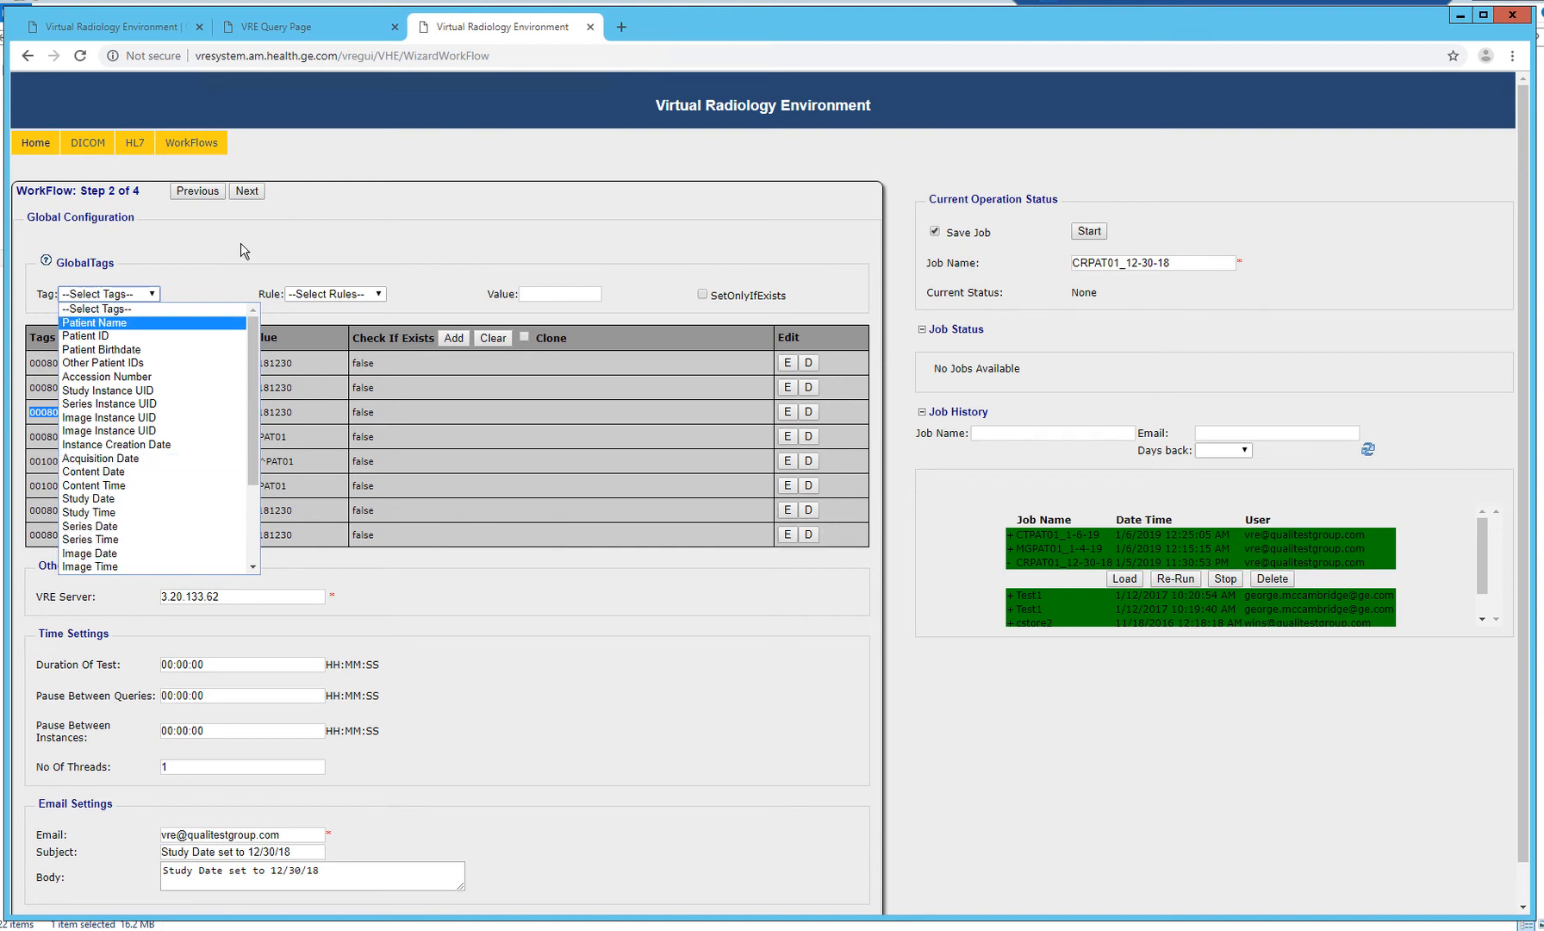
pyautogui.click(244, 251)
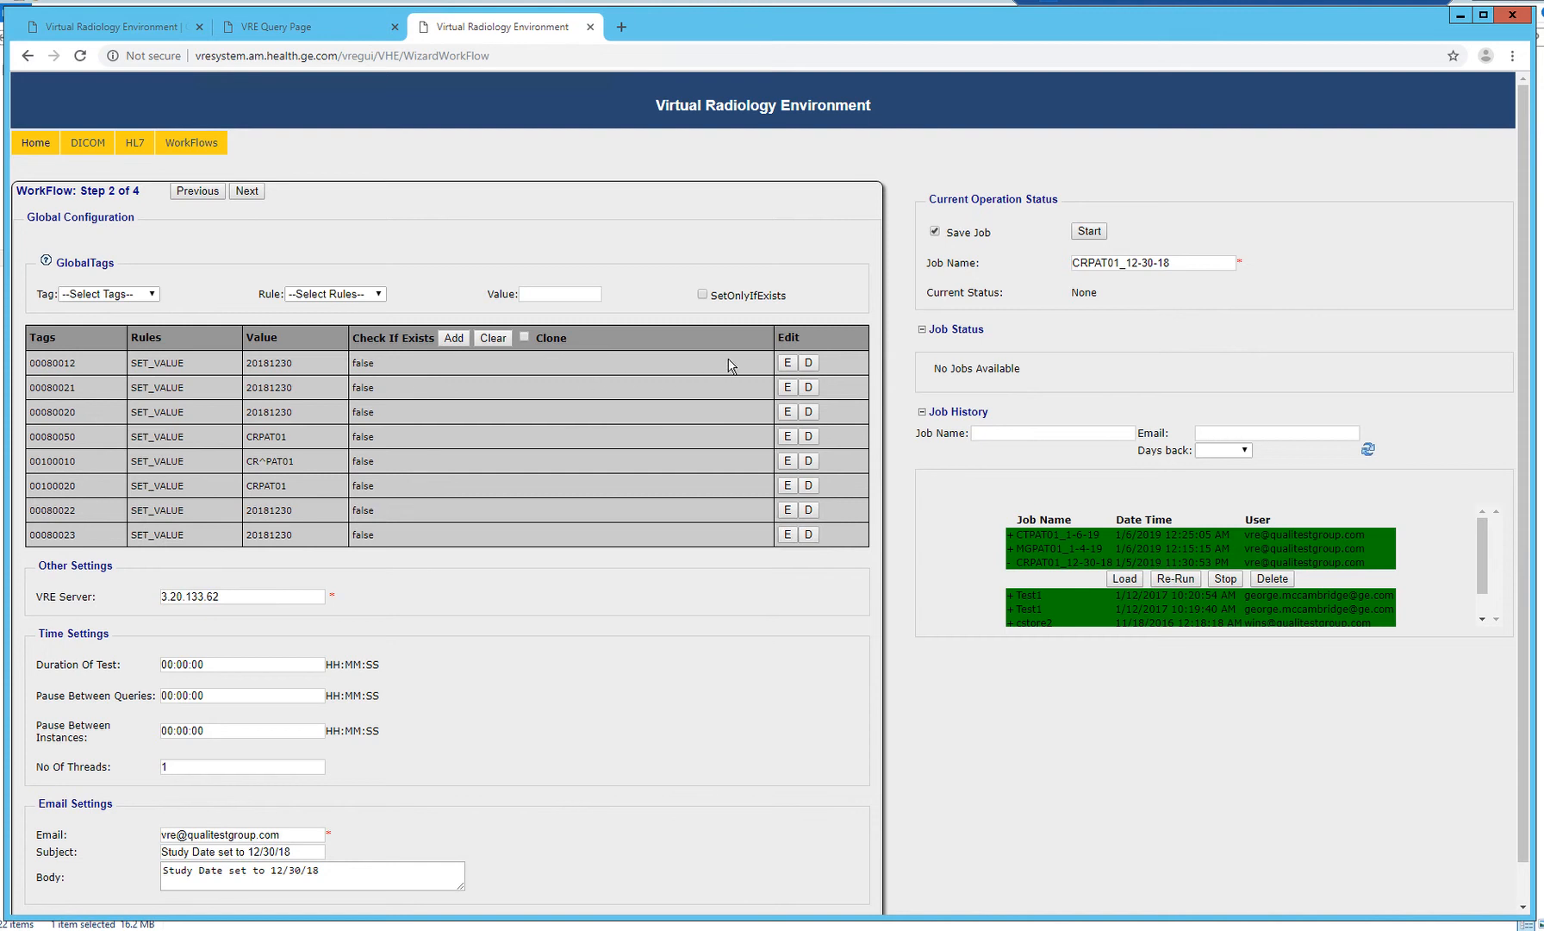
pyautogui.click(787, 363)
pyautogui.click(696, 141)
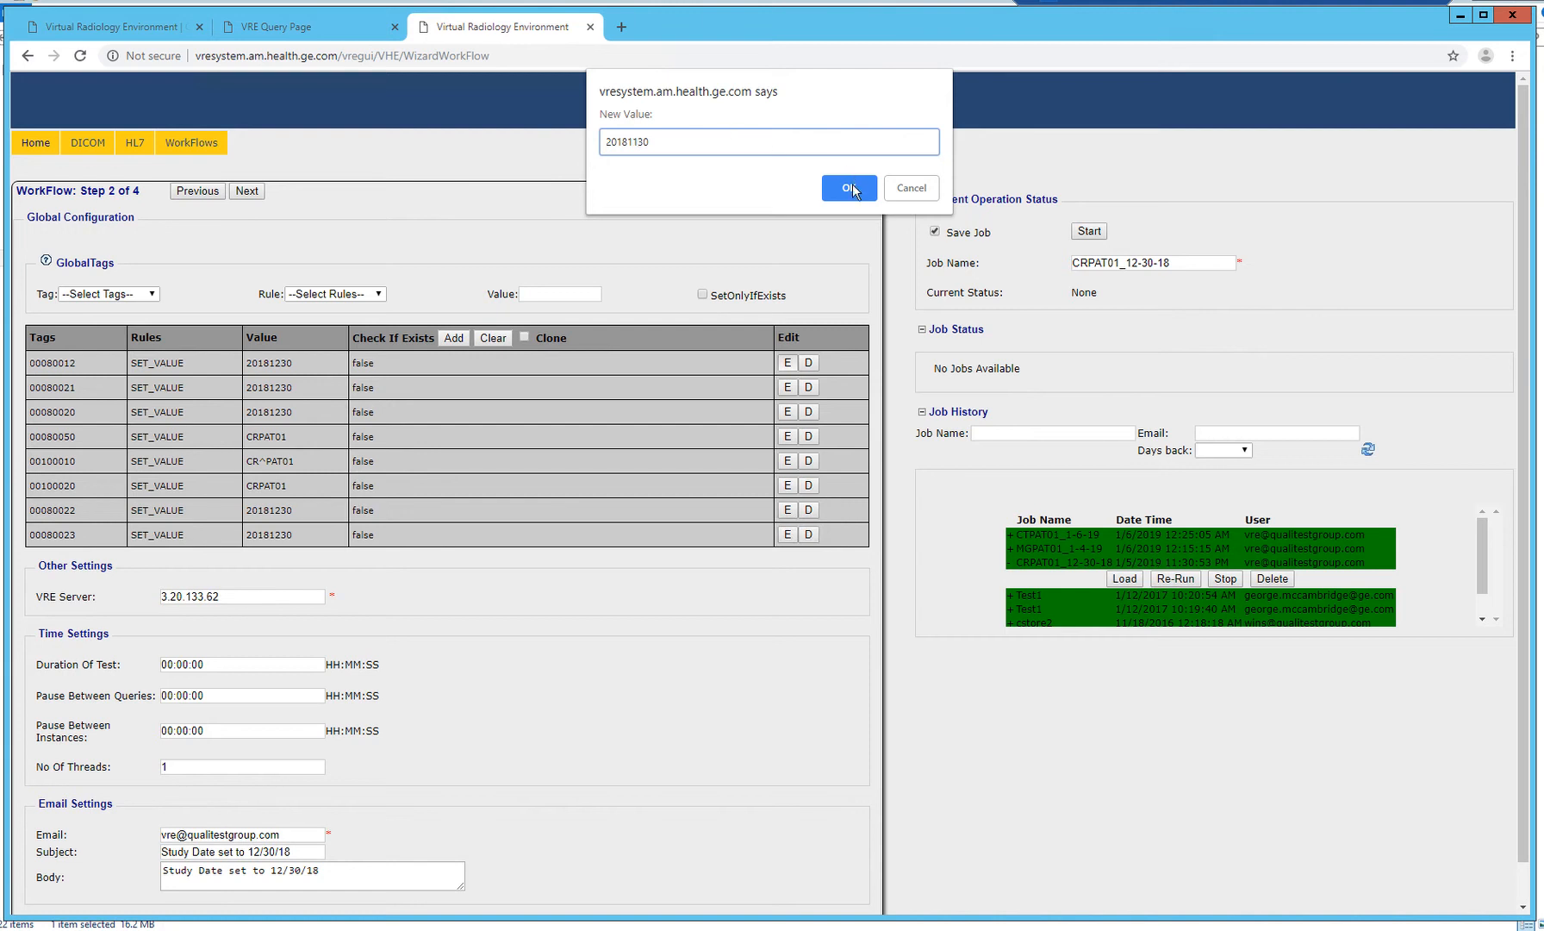
# - Confirm 20181130 as the new value of tag 00080012
pyautogui.doubleClick(635, 143)
pyautogui.click(848, 195)
pyautogui.doubleClick(260, 363)
pyautogui.hotkey('ctrl', 'c')
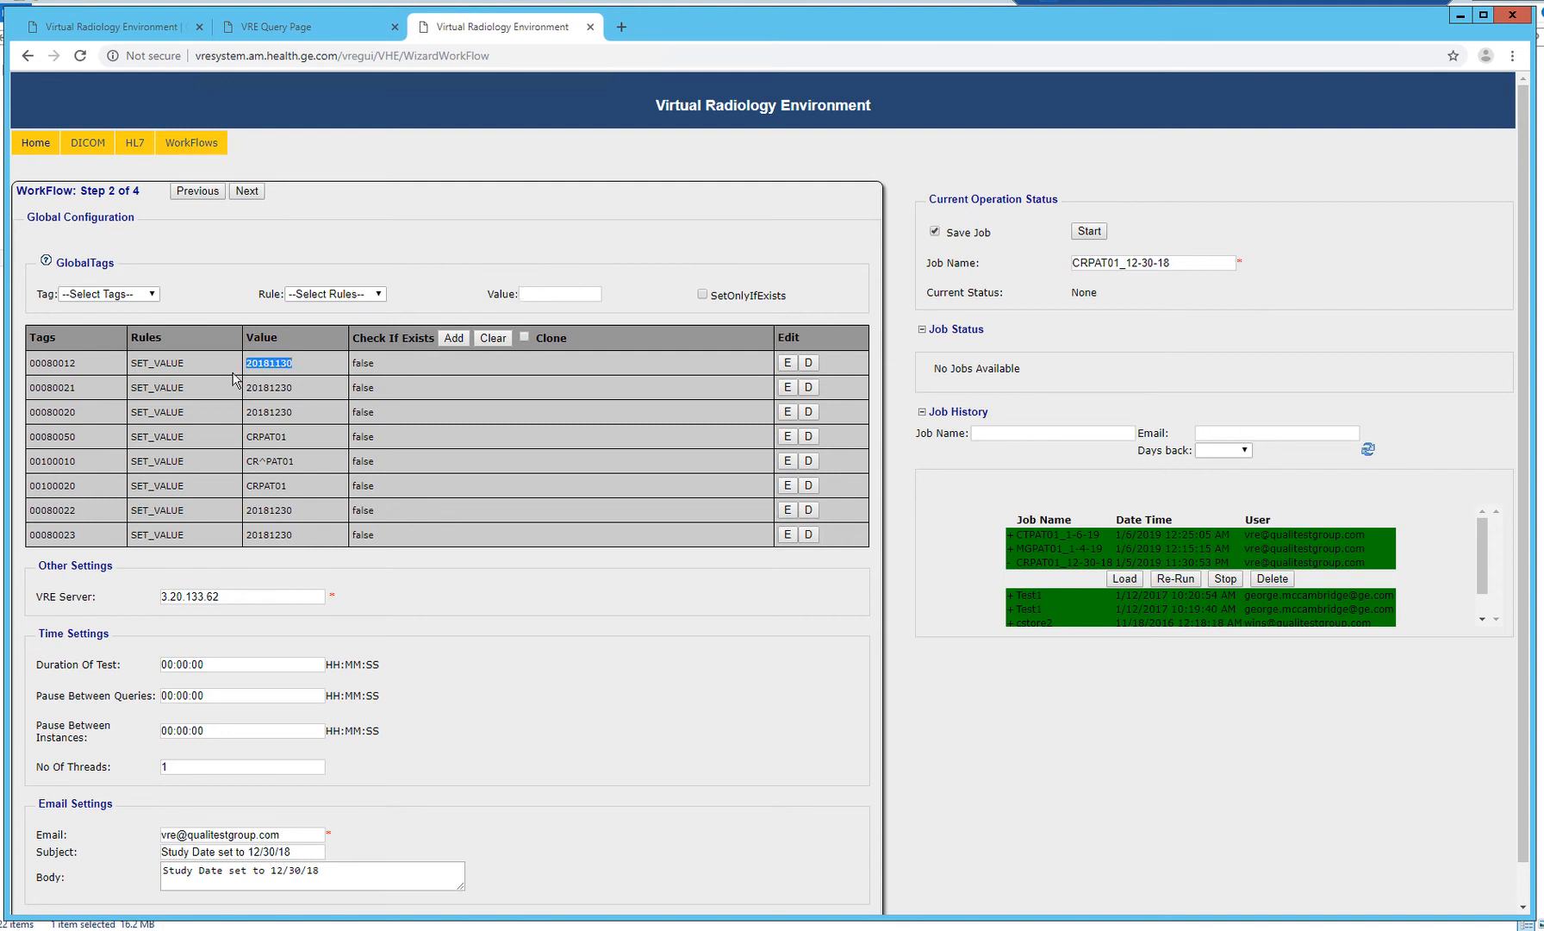
pyautogui.click(315, 371)
pyautogui.click(138, 295)
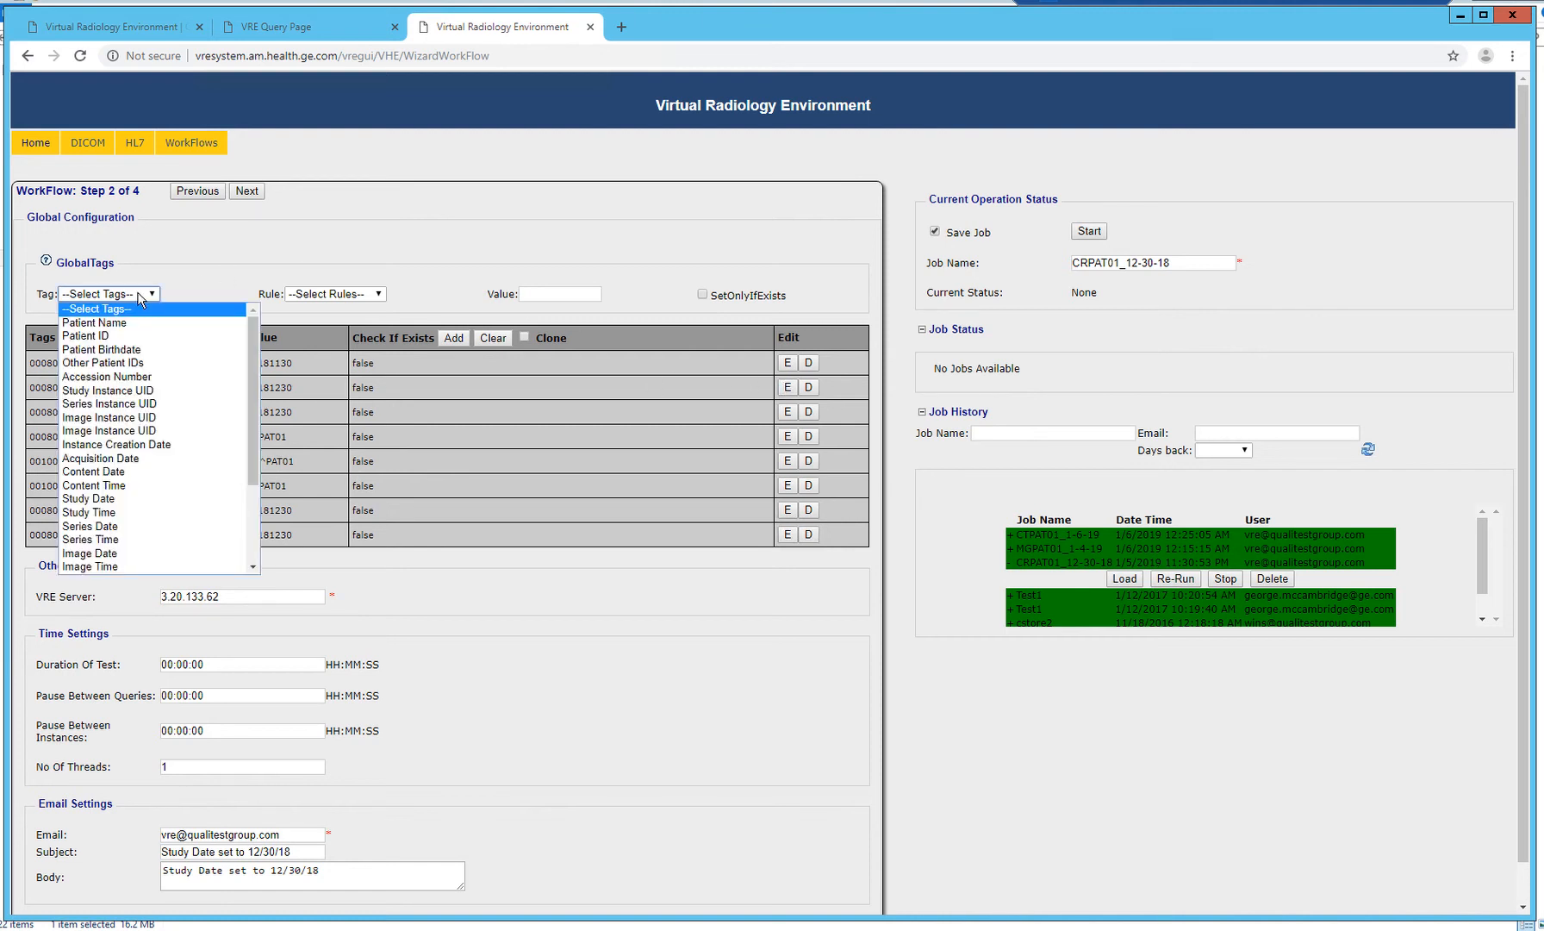
pyautogui.click(342, 229)
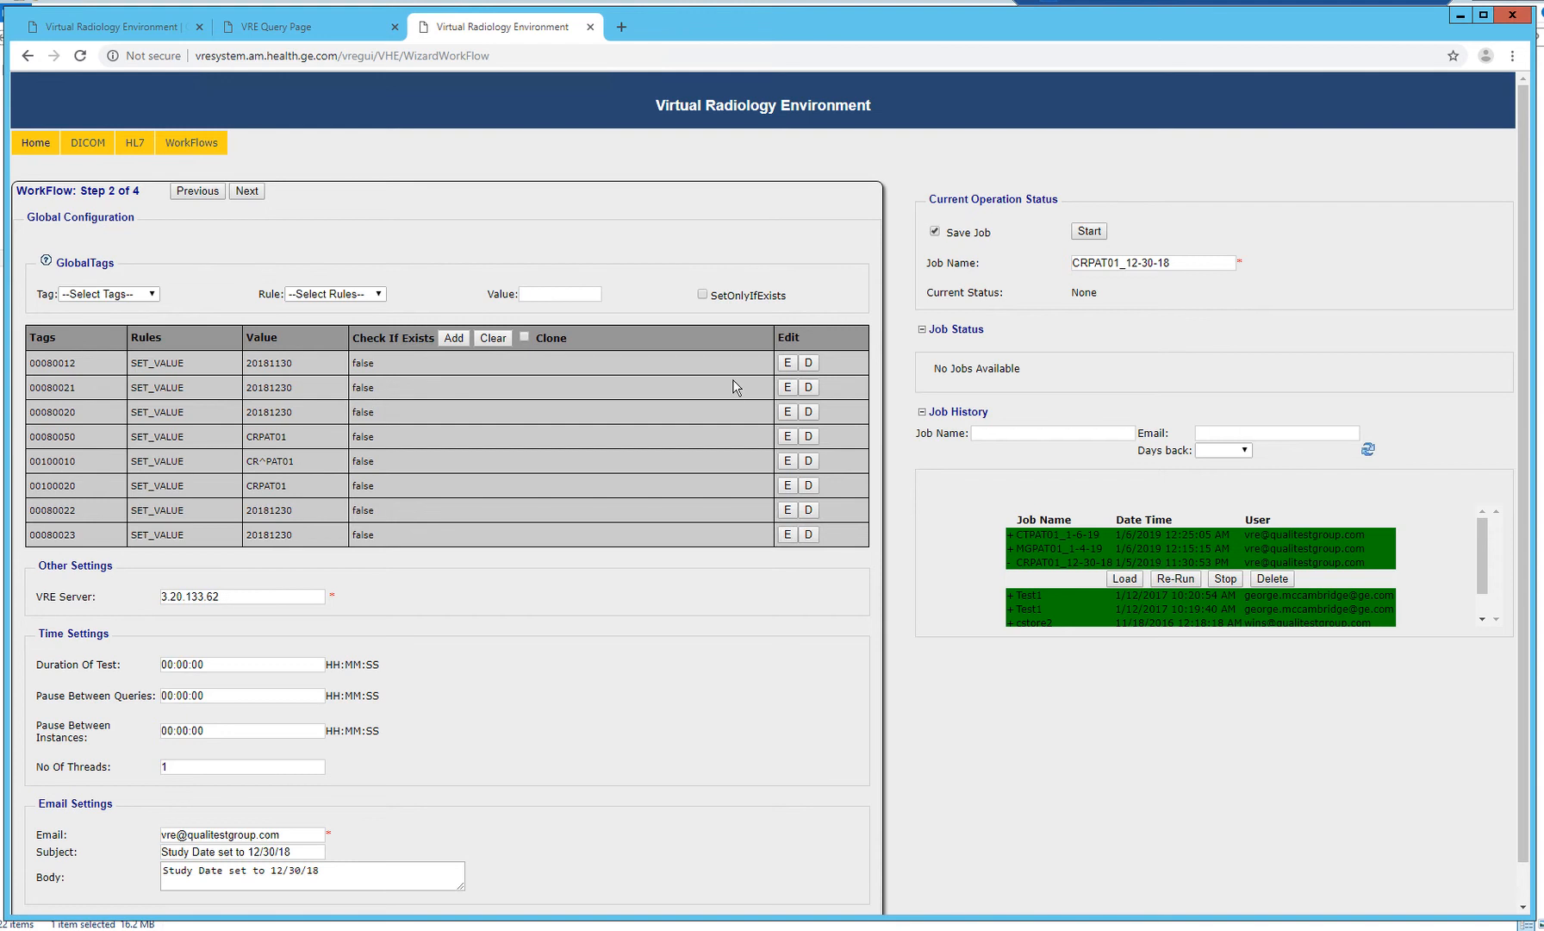
# - Change tags 00080021 and 00080020 from 20181230 to 20181130
pyautogui.click(787, 387)
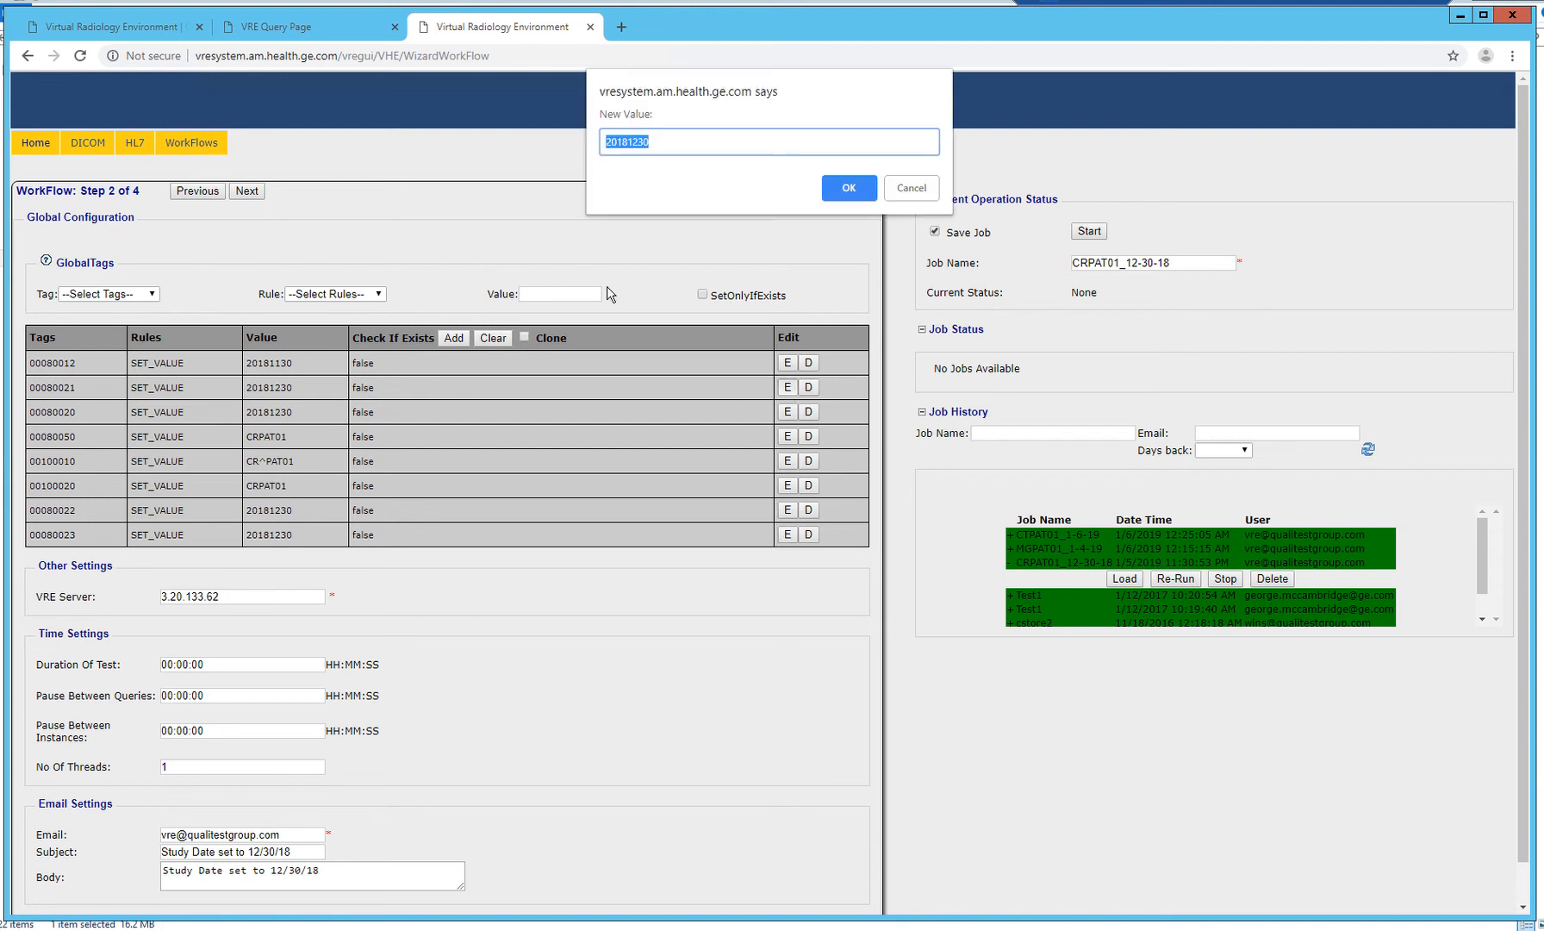
pyautogui.hotkey('ctrl', 'v')
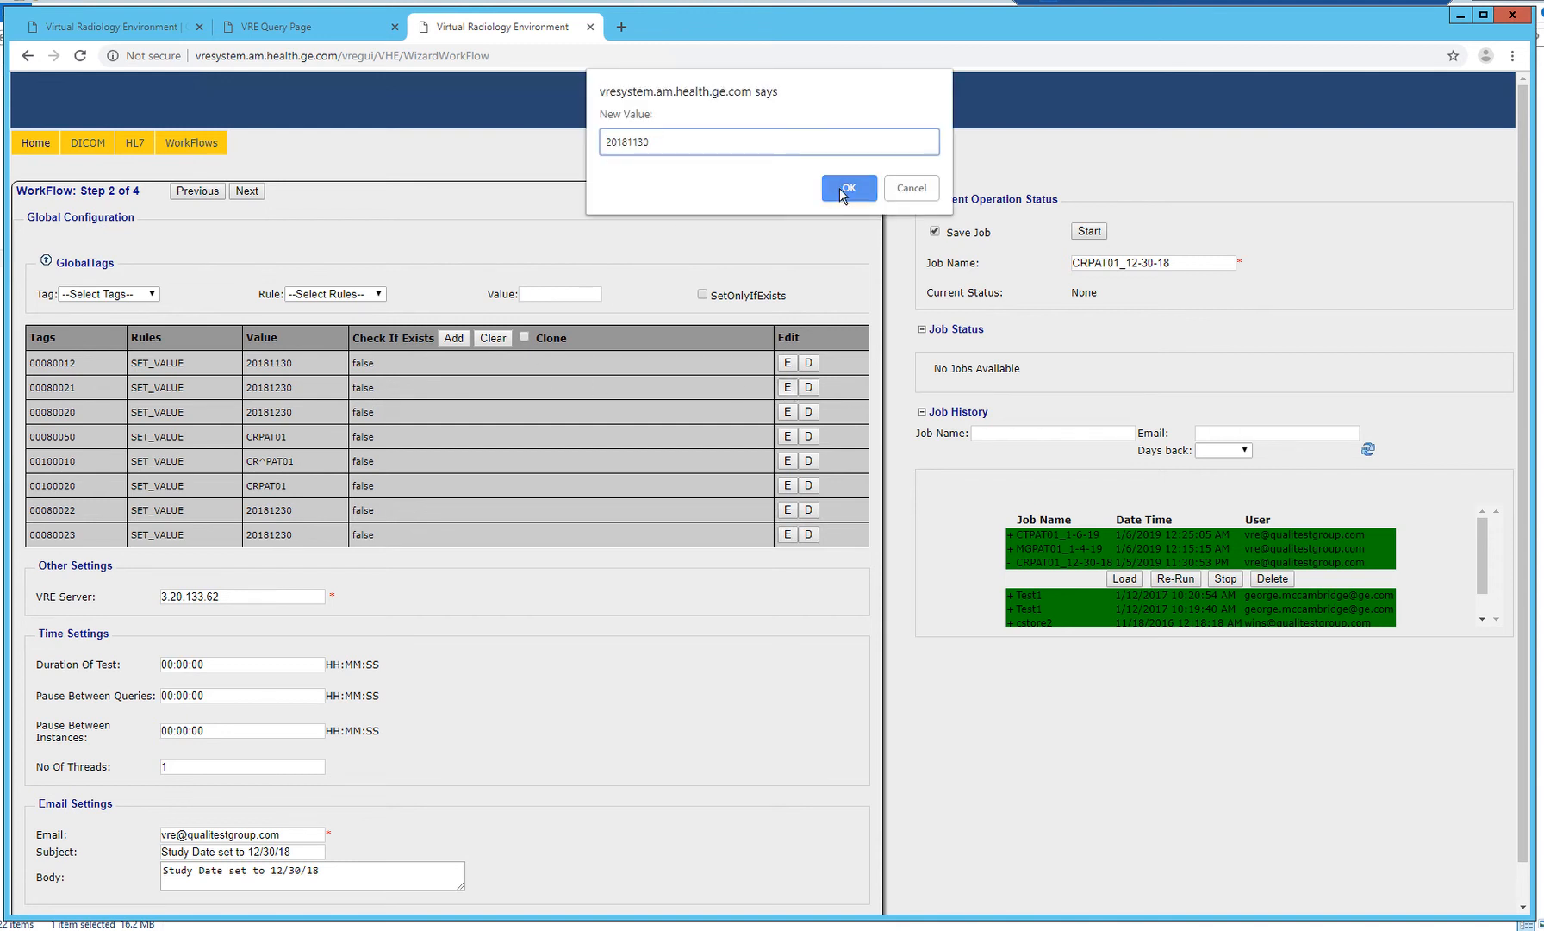
pyautogui.click(833, 195)
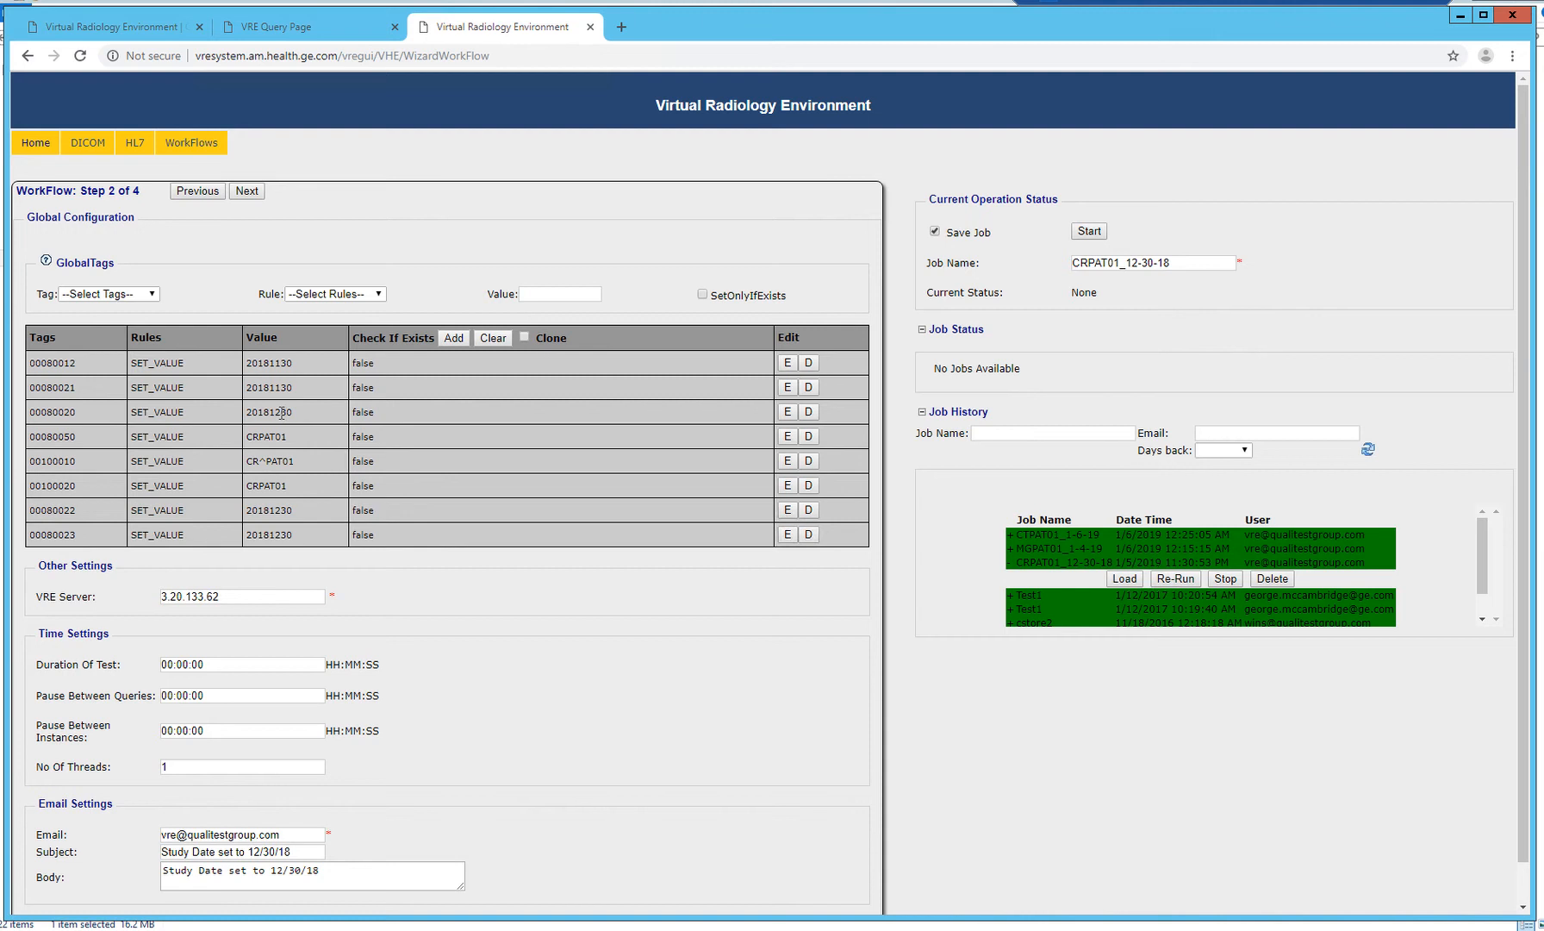
pyautogui.doubleClick(282, 412)
pyautogui.doubleClick(62, 412)
pyautogui.click(786, 412)
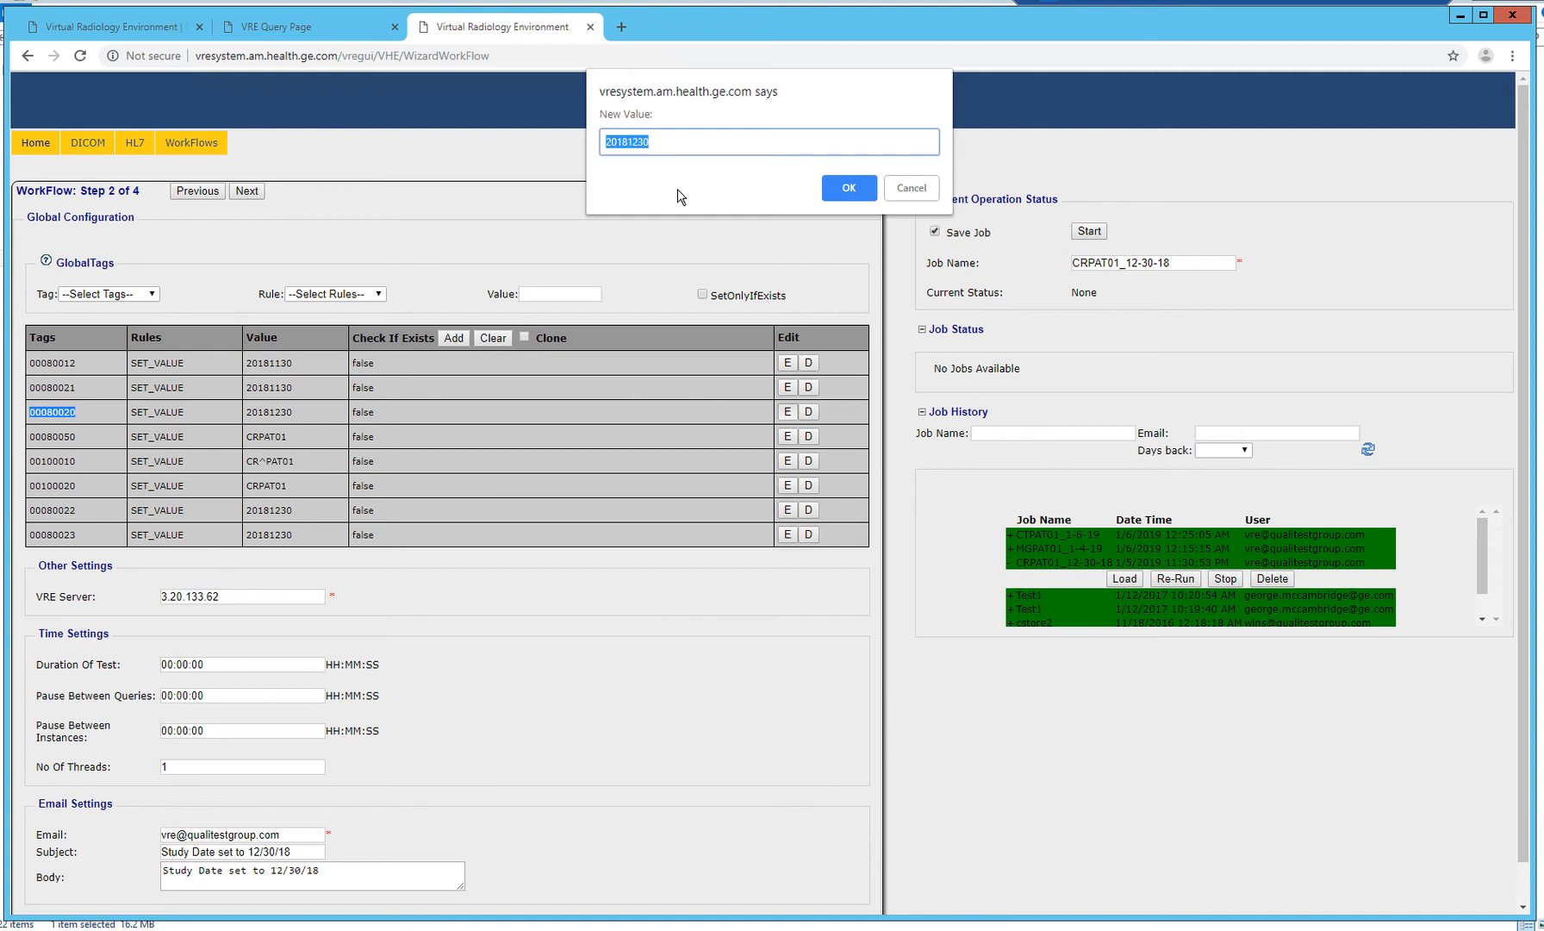
pyautogui.write('20181130')
pyautogui.click(842, 187)
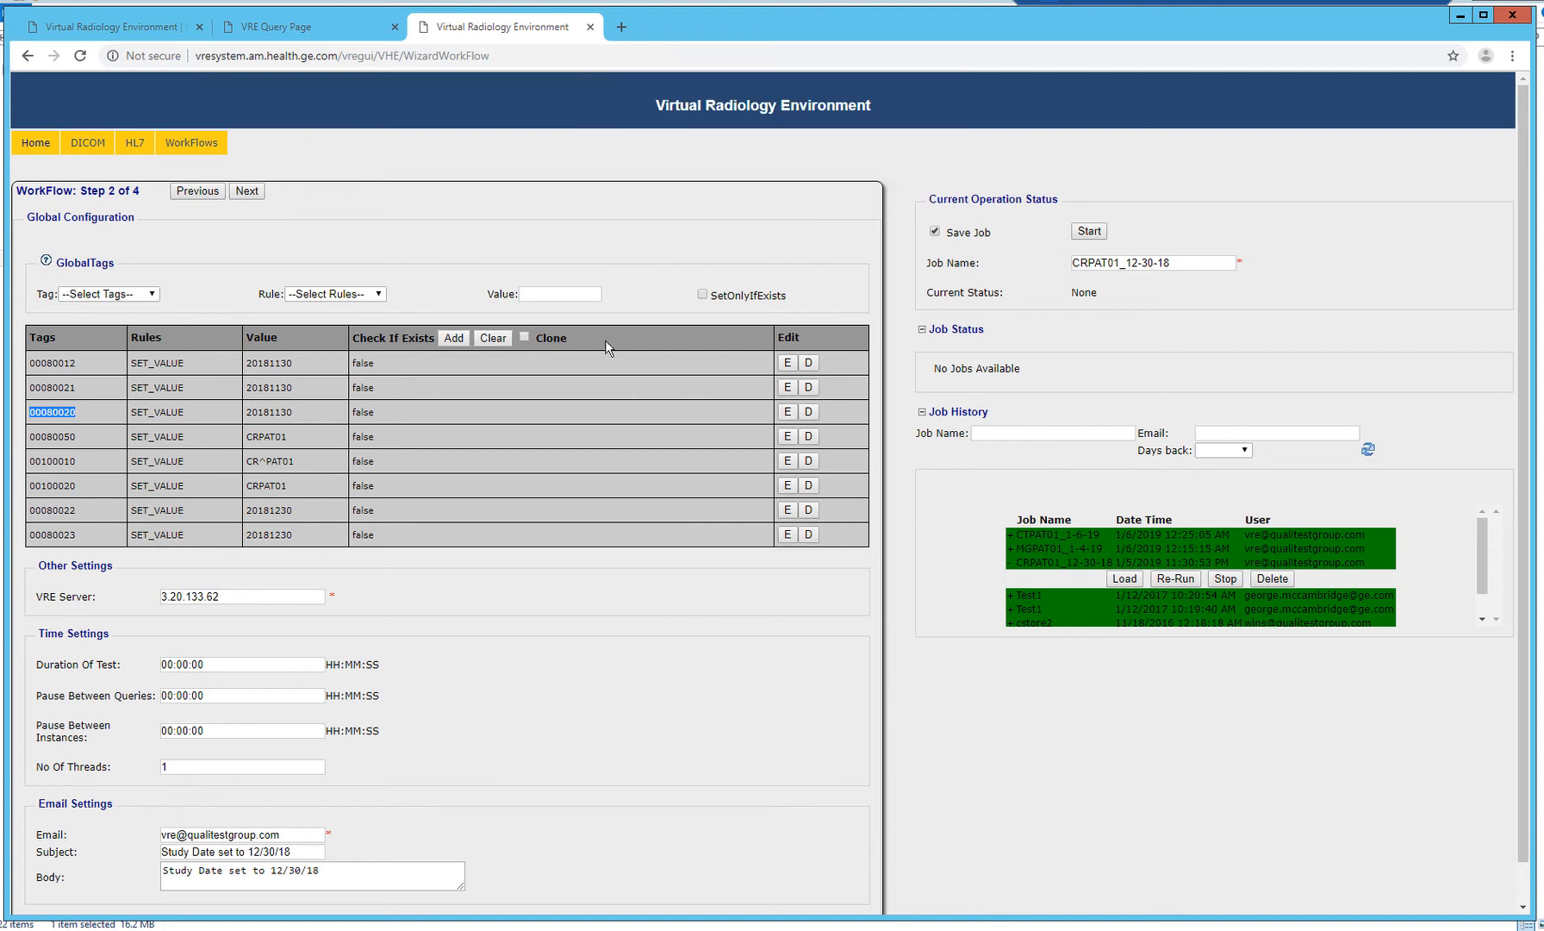
# - Copy 20181130 and paste it as the value of tags 00080022 and 00080023
pyautogui.click(274, 412)
pyautogui.doubleClick(274, 412)
pyautogui.hotkey('ctrl', 'c')
pyautogui.click(783, 509)
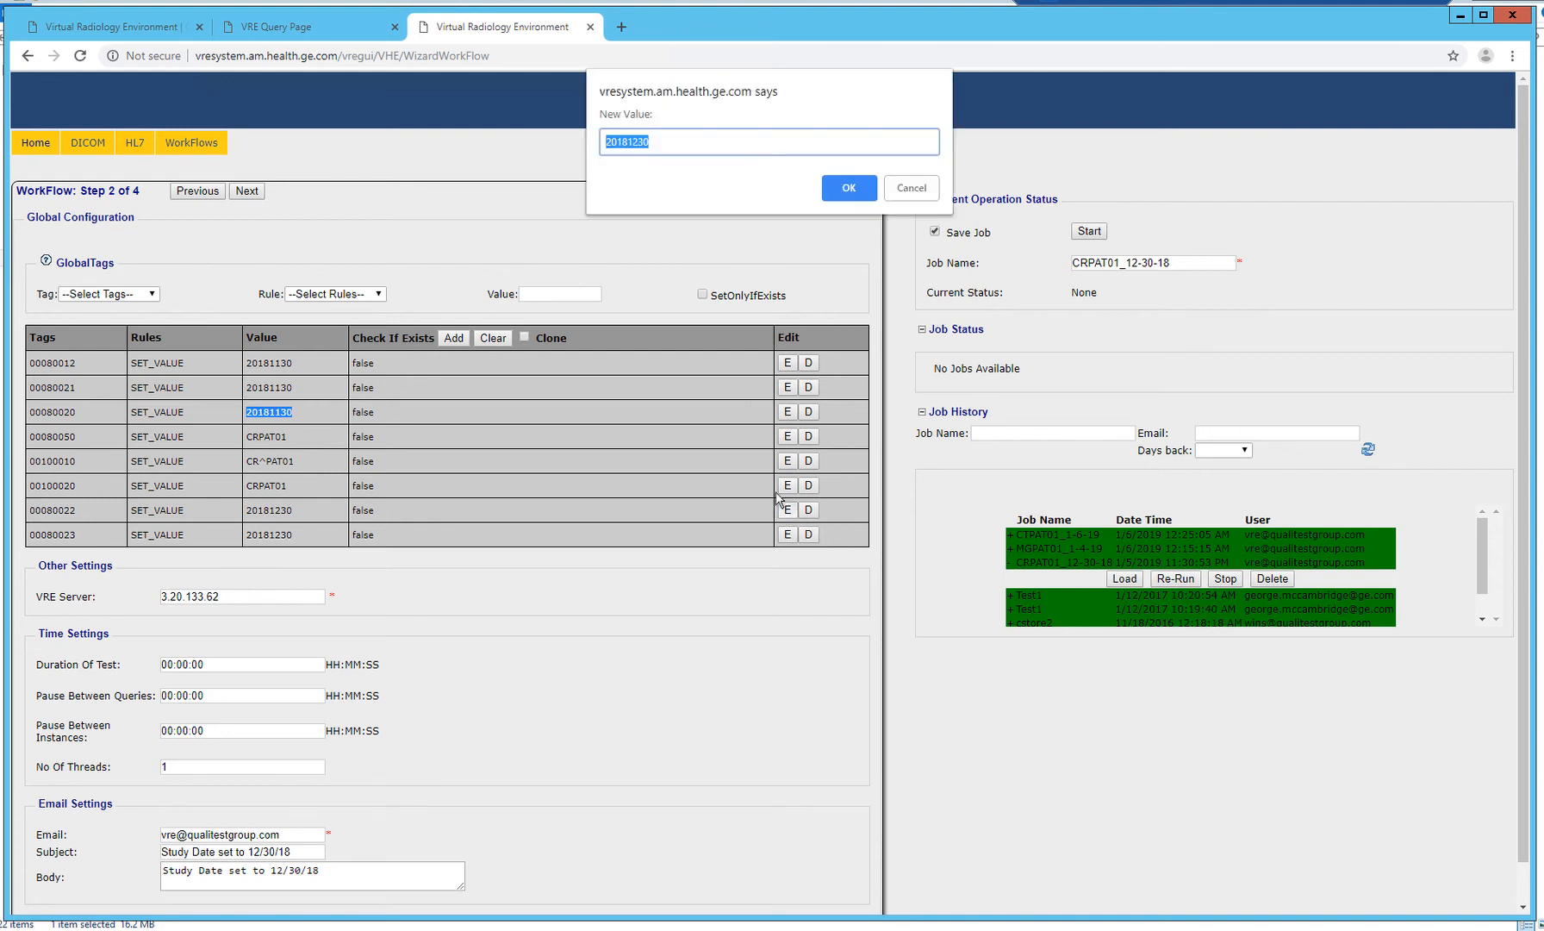
pyautogui.hotkey('ctrl', 'v')
pyautogui.click(848, 187)
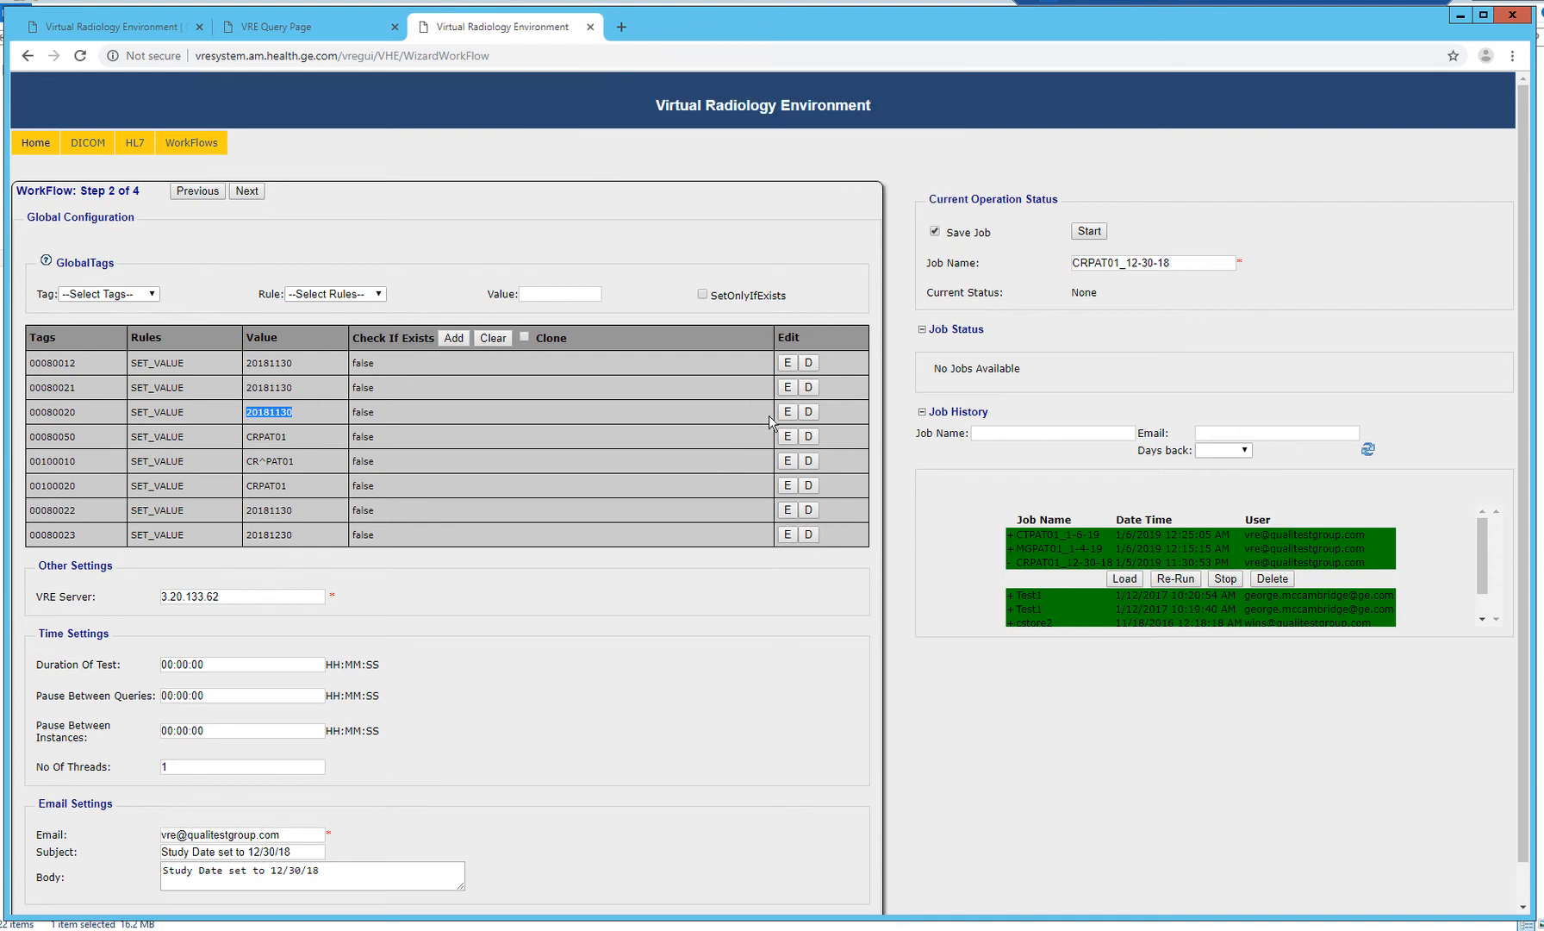
pyautogui.click(786, 534)
pyautogui.hotkey('ctrl', 'v')
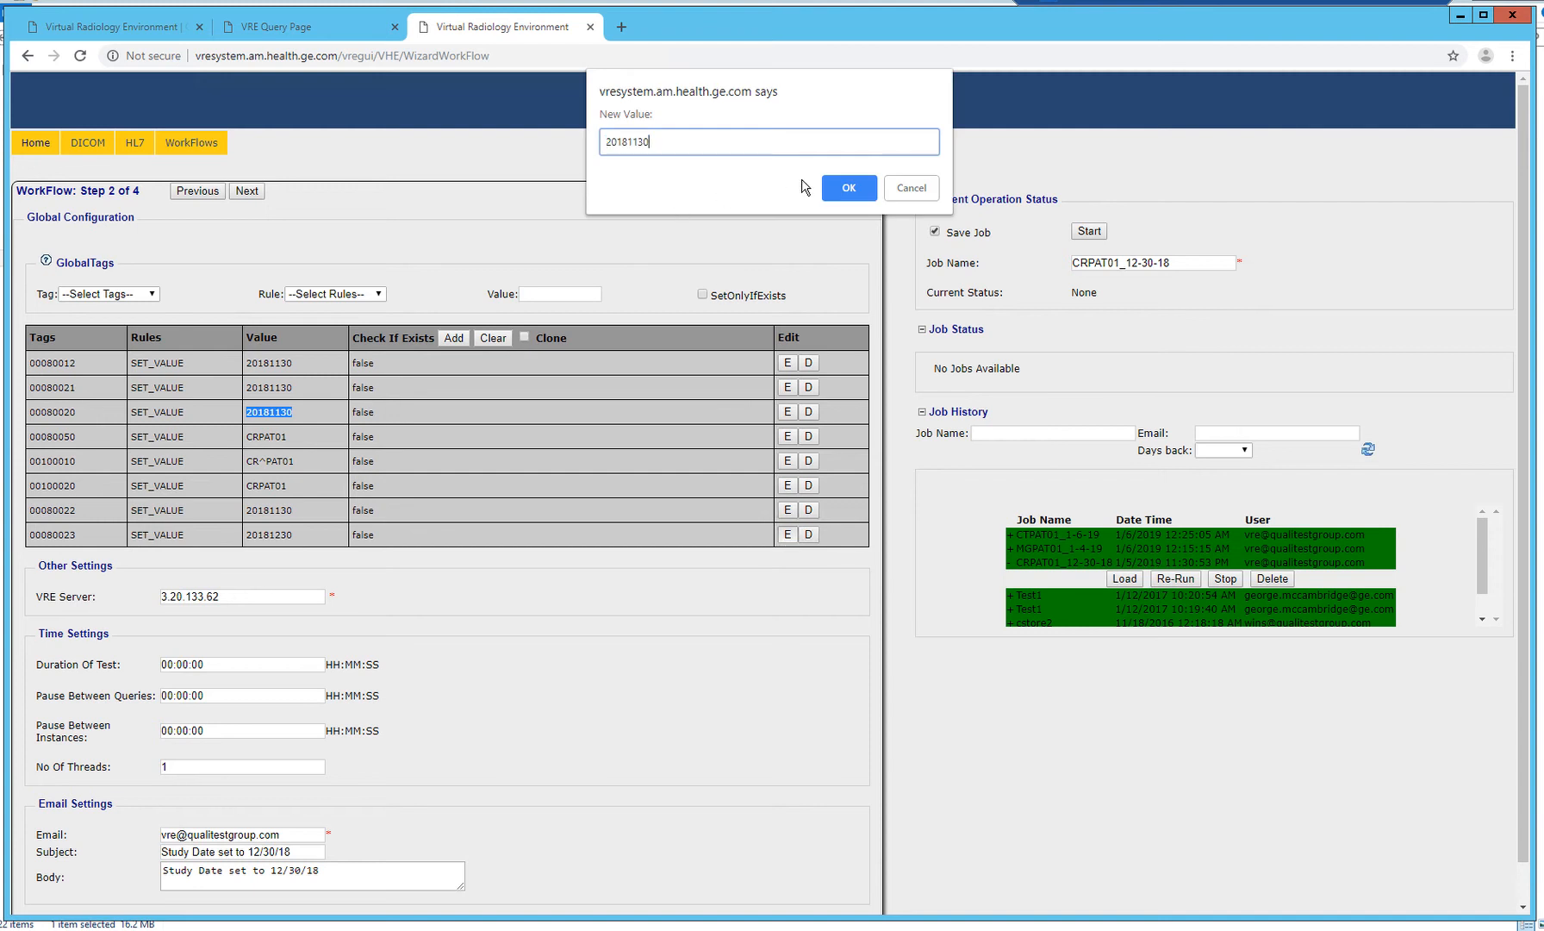
pyautogui.click(849, 185)
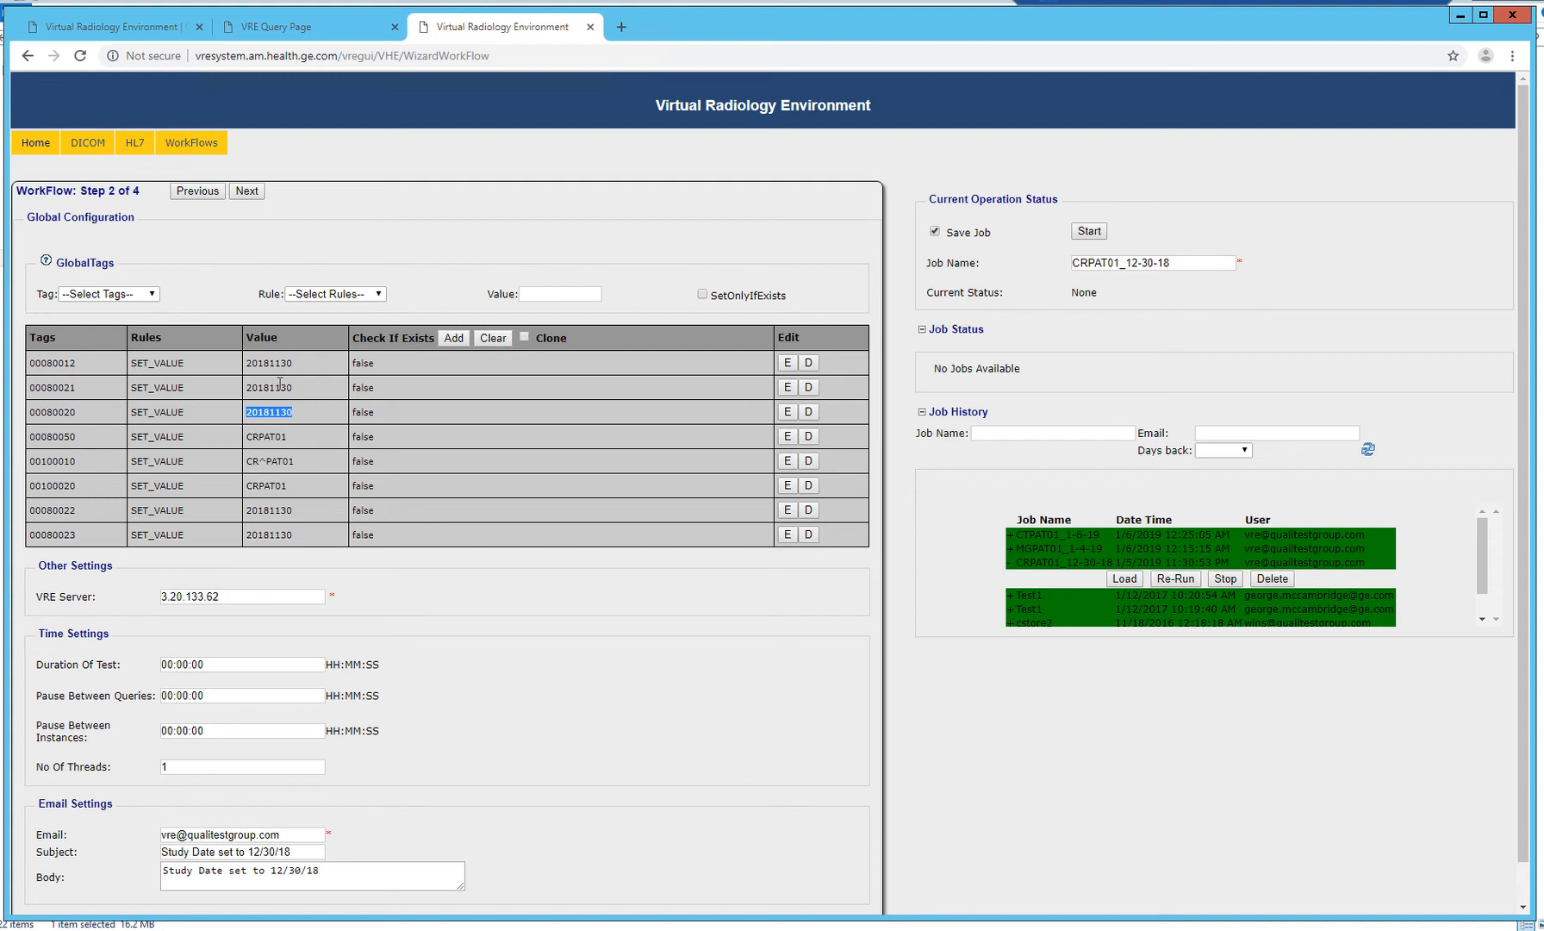
# - Open and close the Tag list without choosing a tag, then focus the rule Value field
pyautogui.click(148, 295)
pyautogui.click(134, 296)
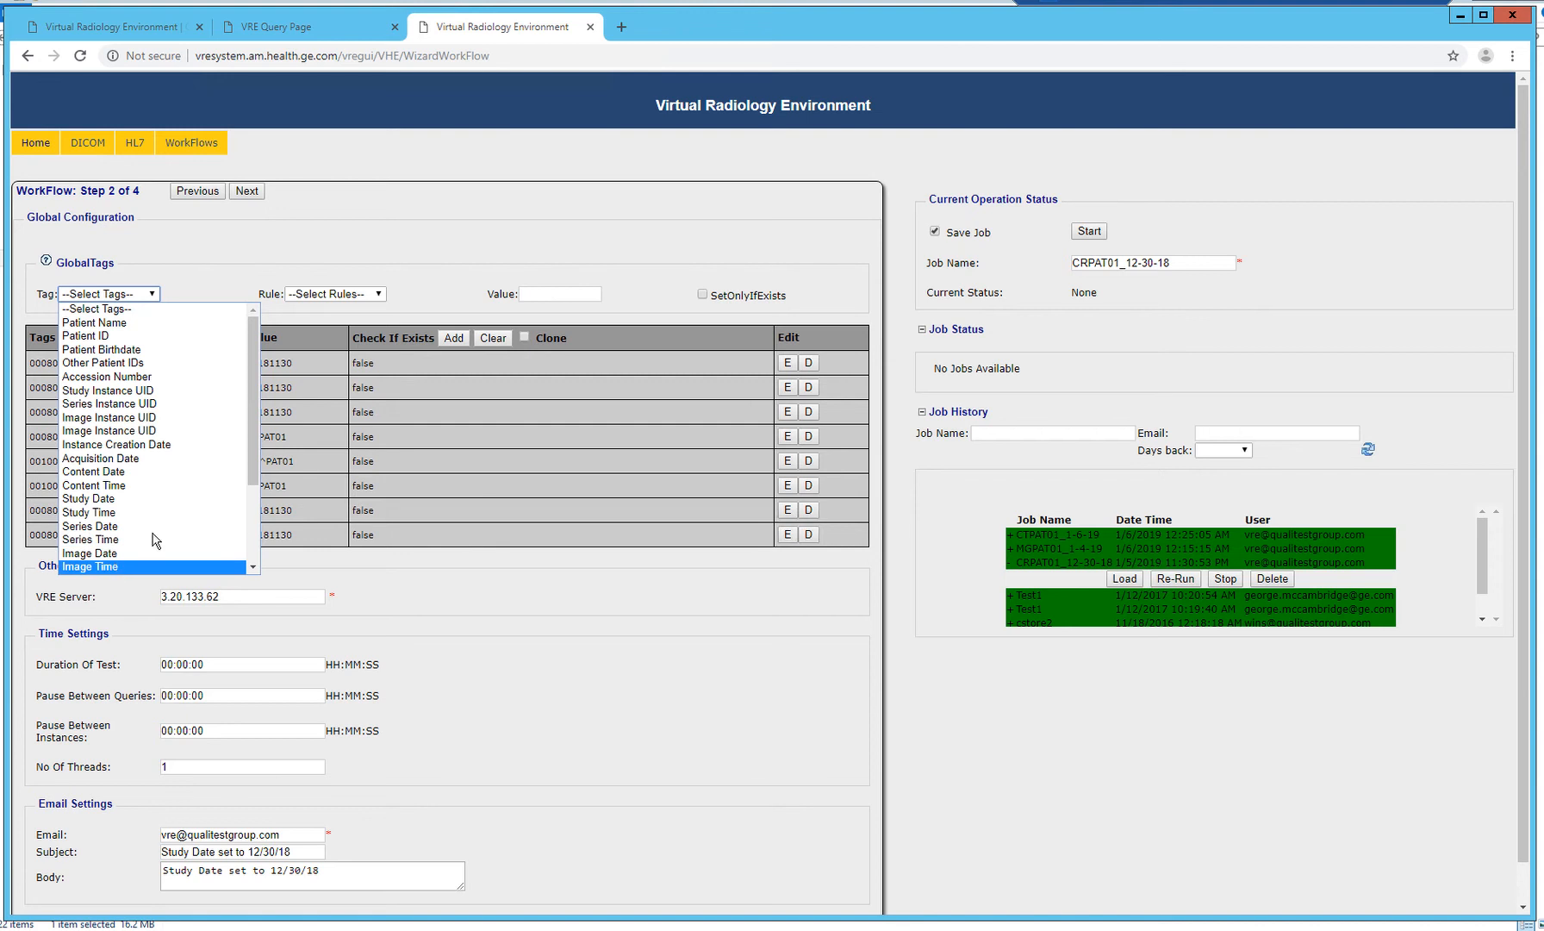
pyautogui.scroll(-3, 151, 534)
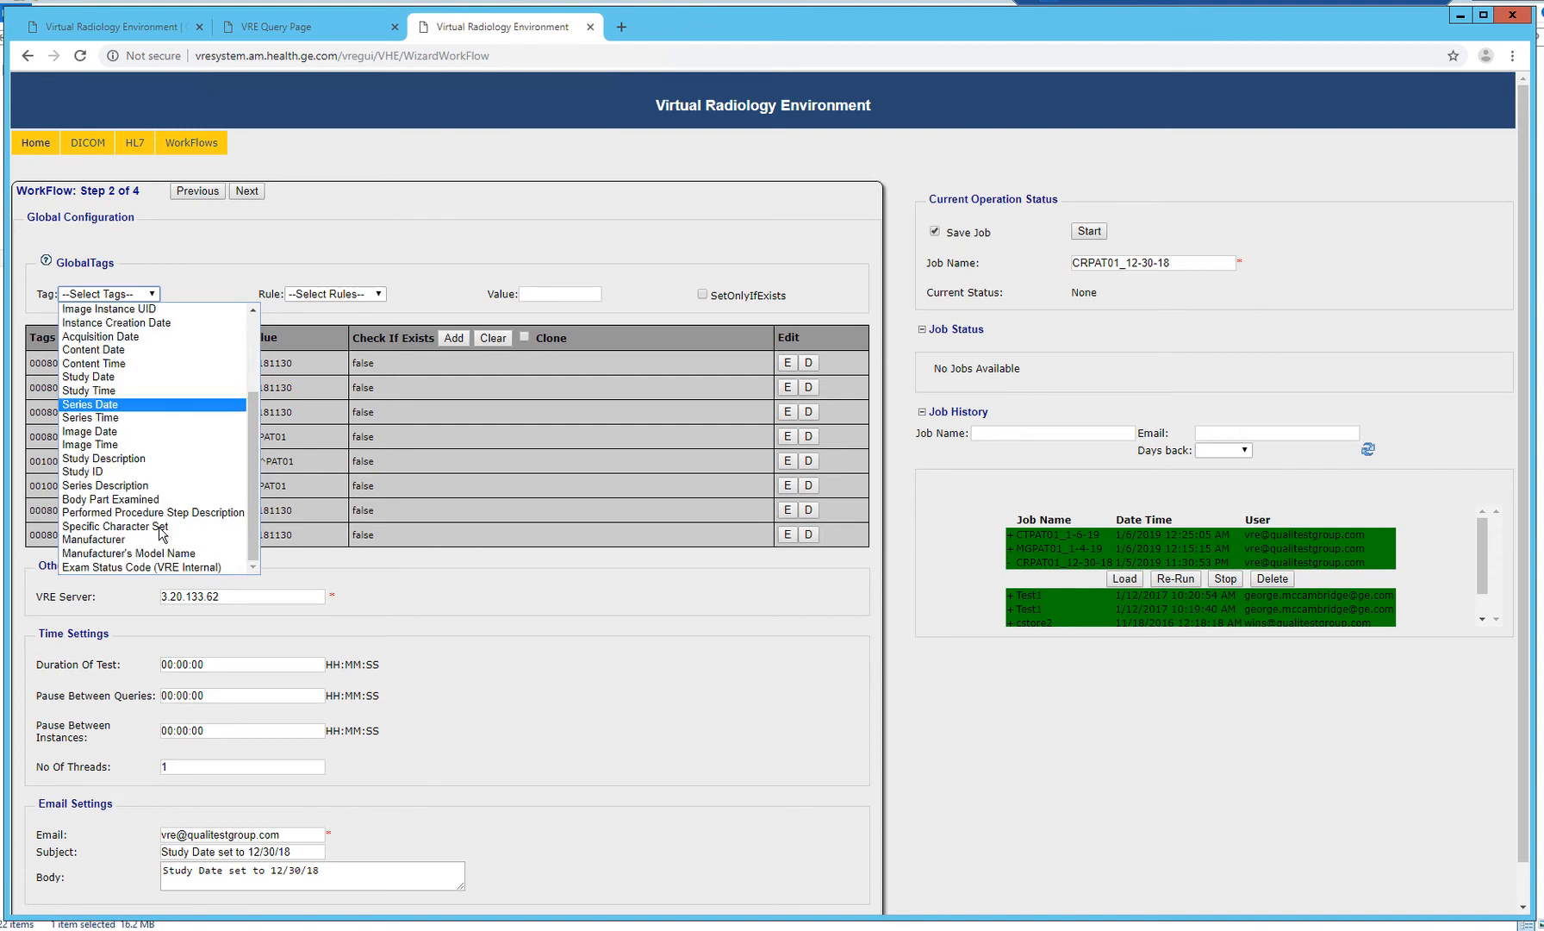
pyautogui.click(647, 255)
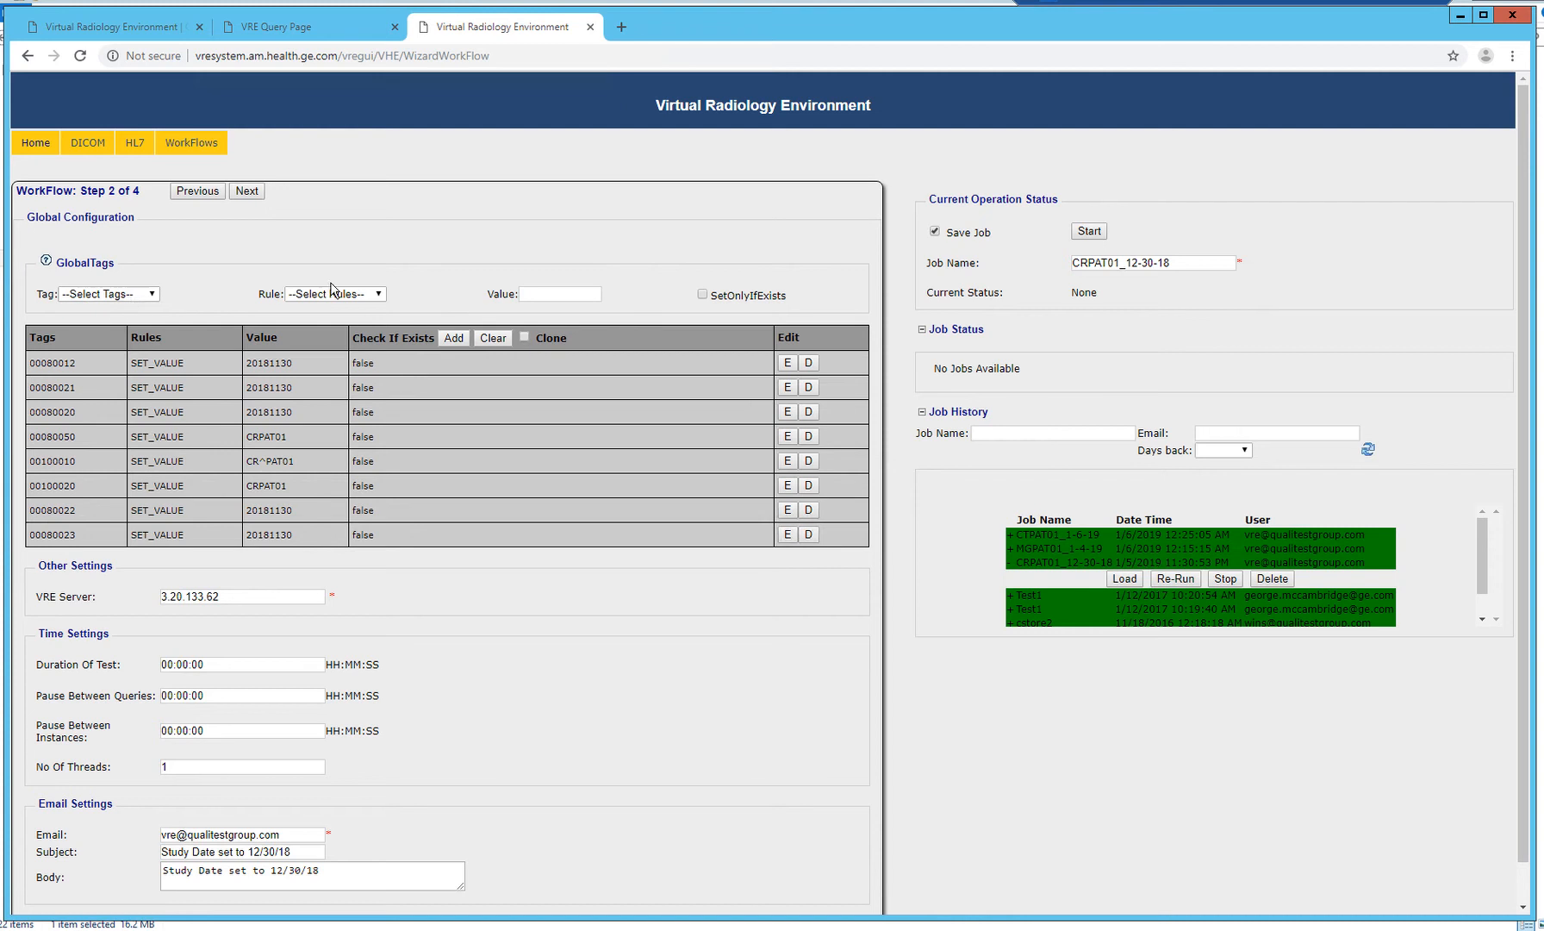
pyautogui.click(532, 290)
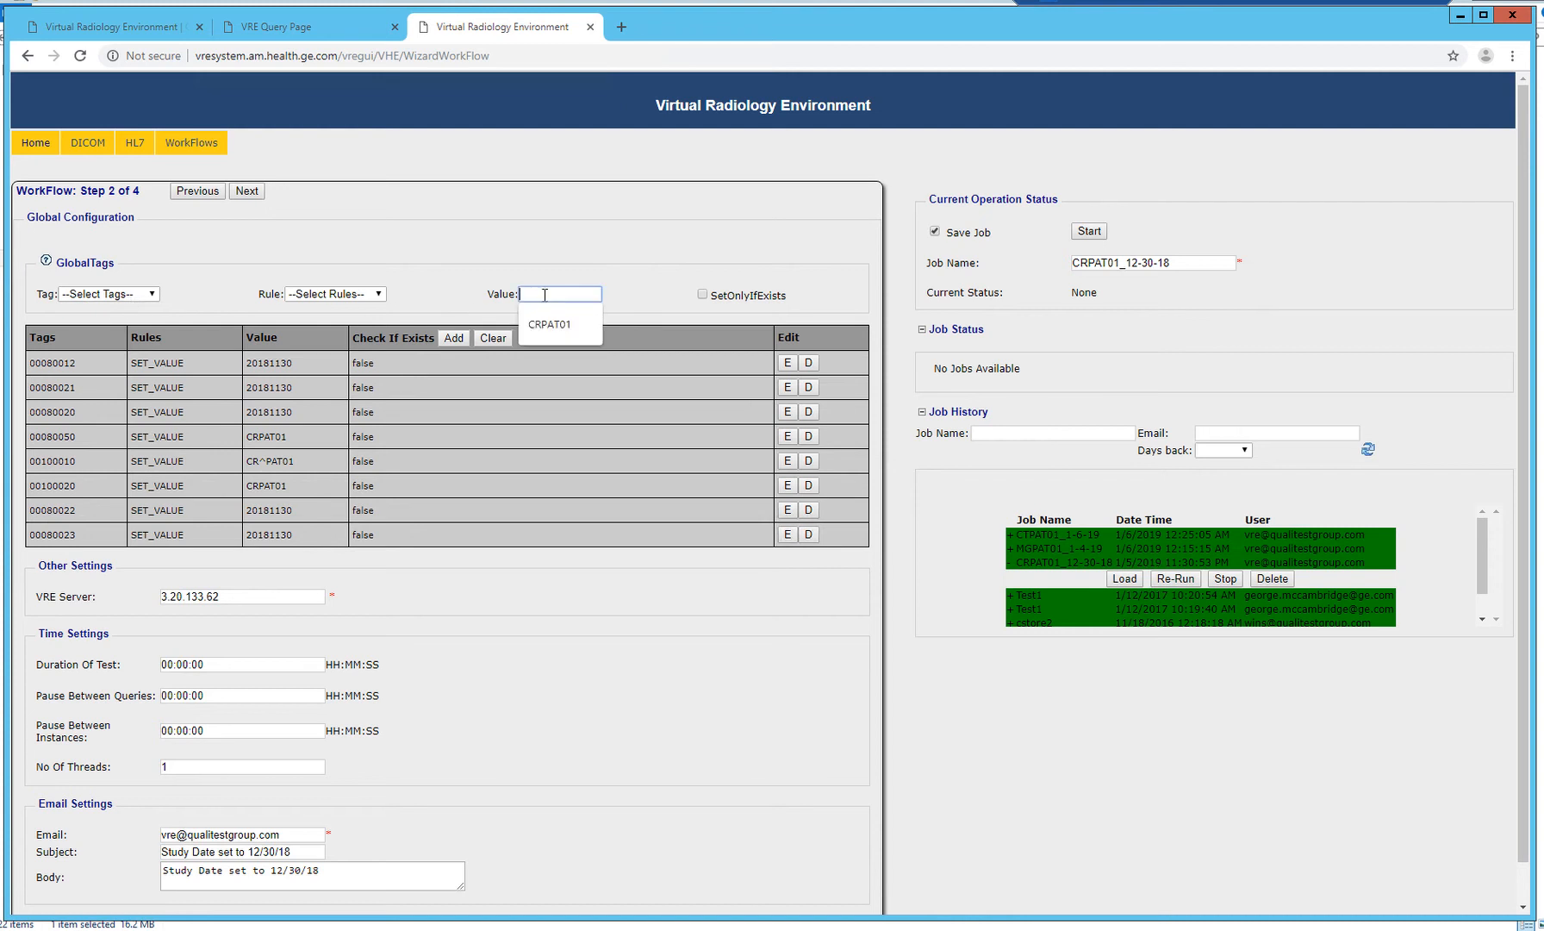
pyautogui.click(588, 264)
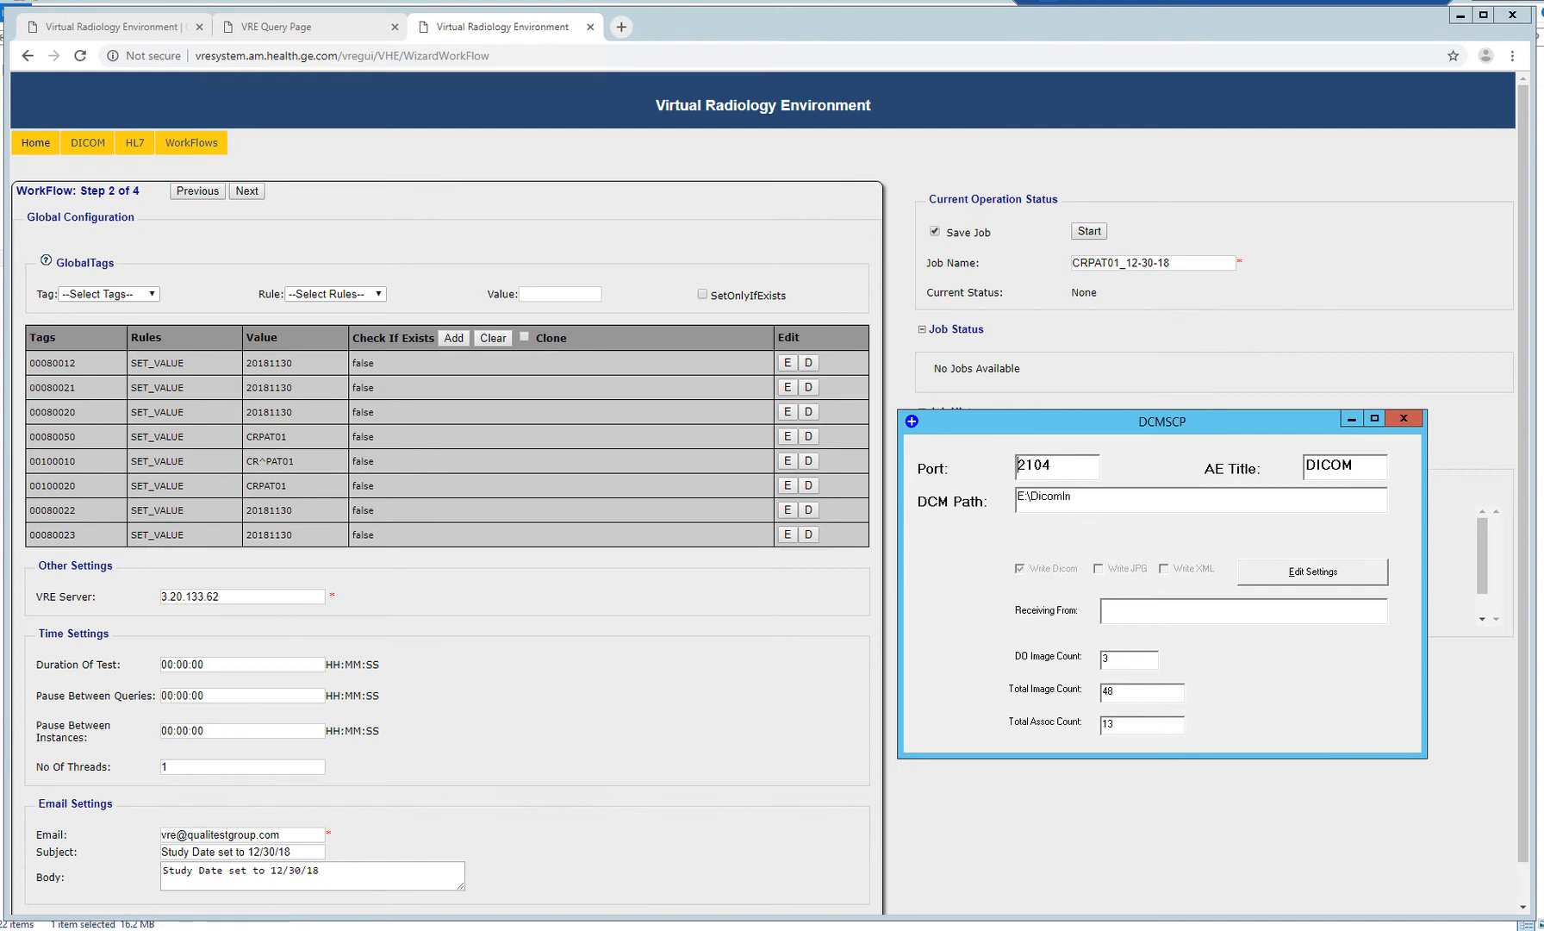
# - Delete all 22 received DICOM files from the DicomIn folder
pyautogui.click(389, 927)
pyautogui.click(245, 525)
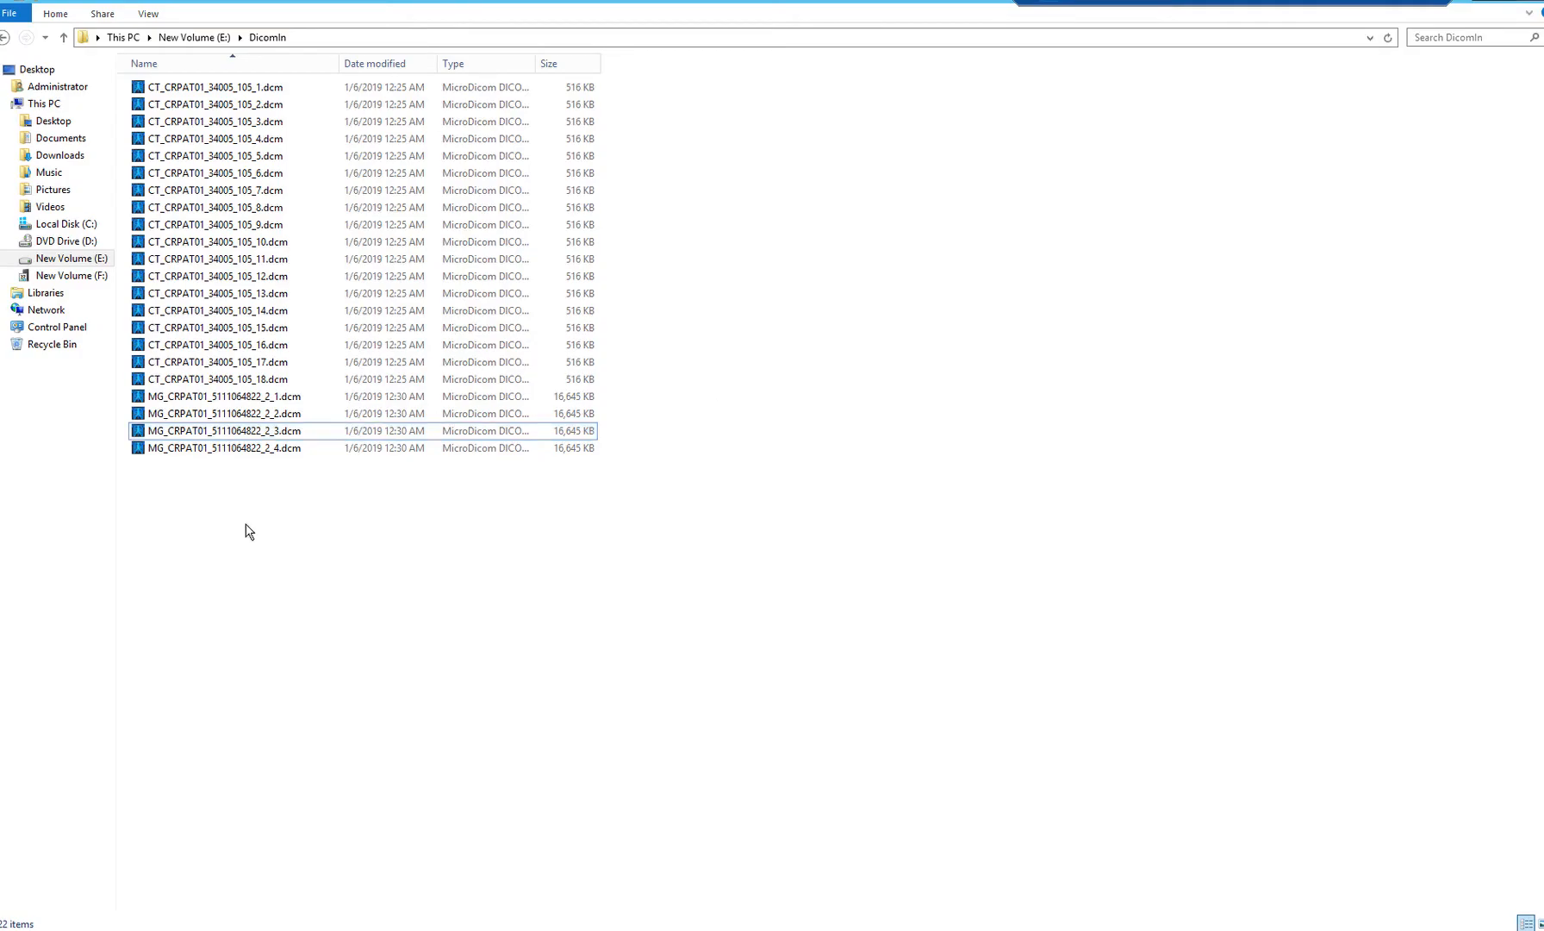
pyautogui.hotkey('ctrl', 'a')
pyautogui.press('Delete')
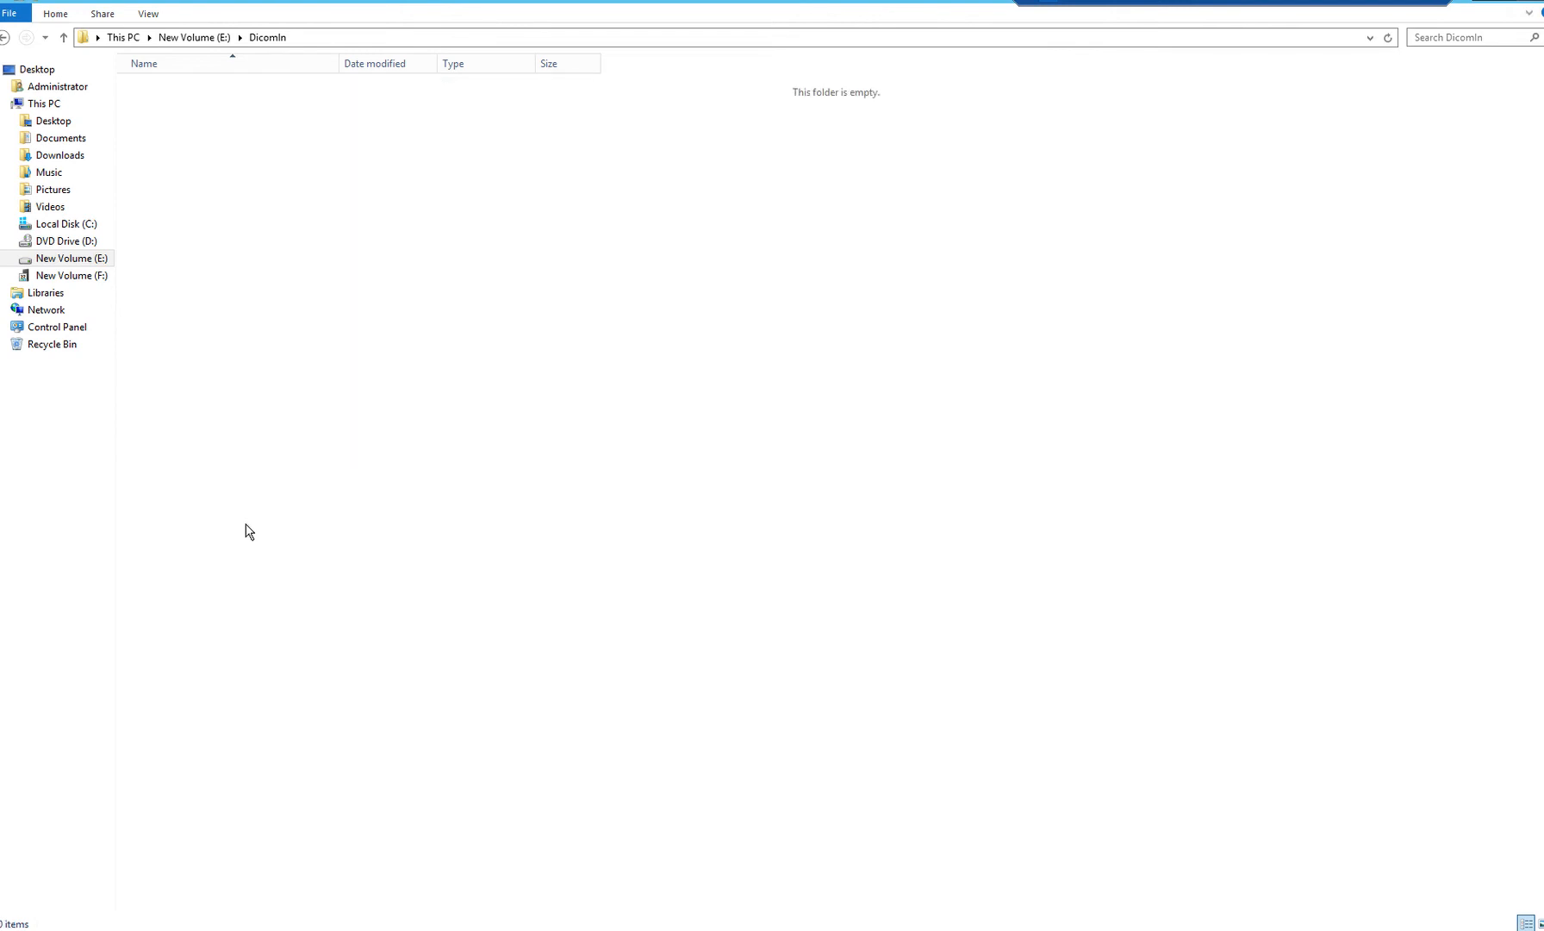
pyautogui.click(1470, 9)
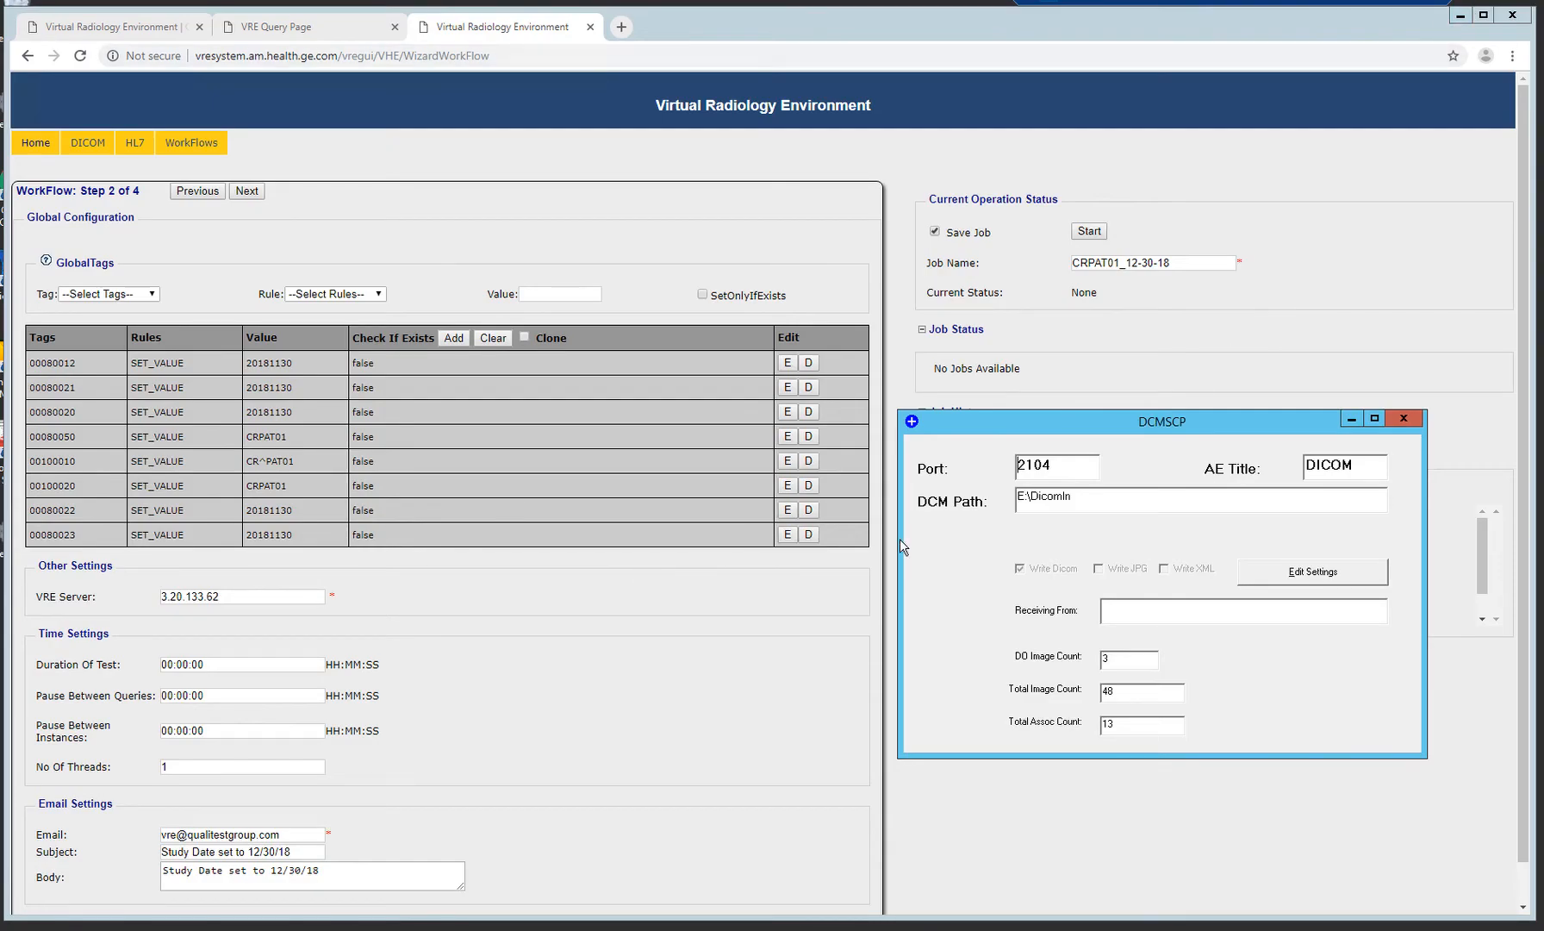
# - Reset the DCMSCP receiver's Total Assoc Count and Total Image Count to 0
pyautogui.doubleClick(1139, 694)
pyautogui.doubleClick(1126, 722)
pyautogui.write('0')
pyautogui.doubleClick(1129, 699)
pyautogui.write('0')
pyautogui.click(1282, 345)
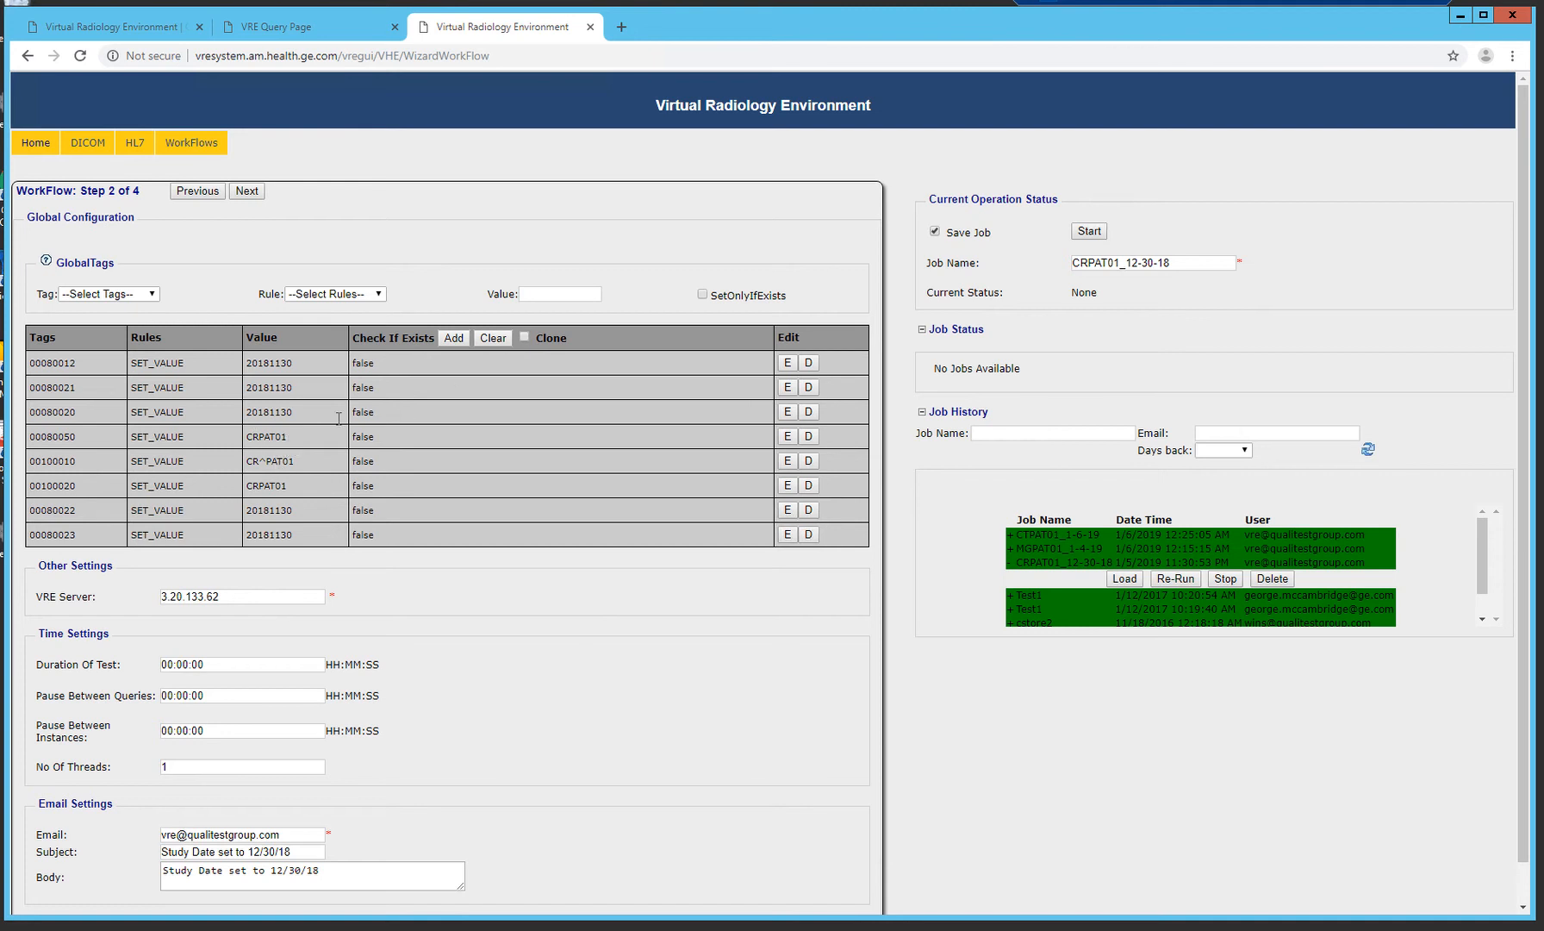
# - Set tag 00080050 to ACC01 and advance to the CSTORE Configuration step
pyautogui.click(787, 436)
pyautogui.write('ACC01')
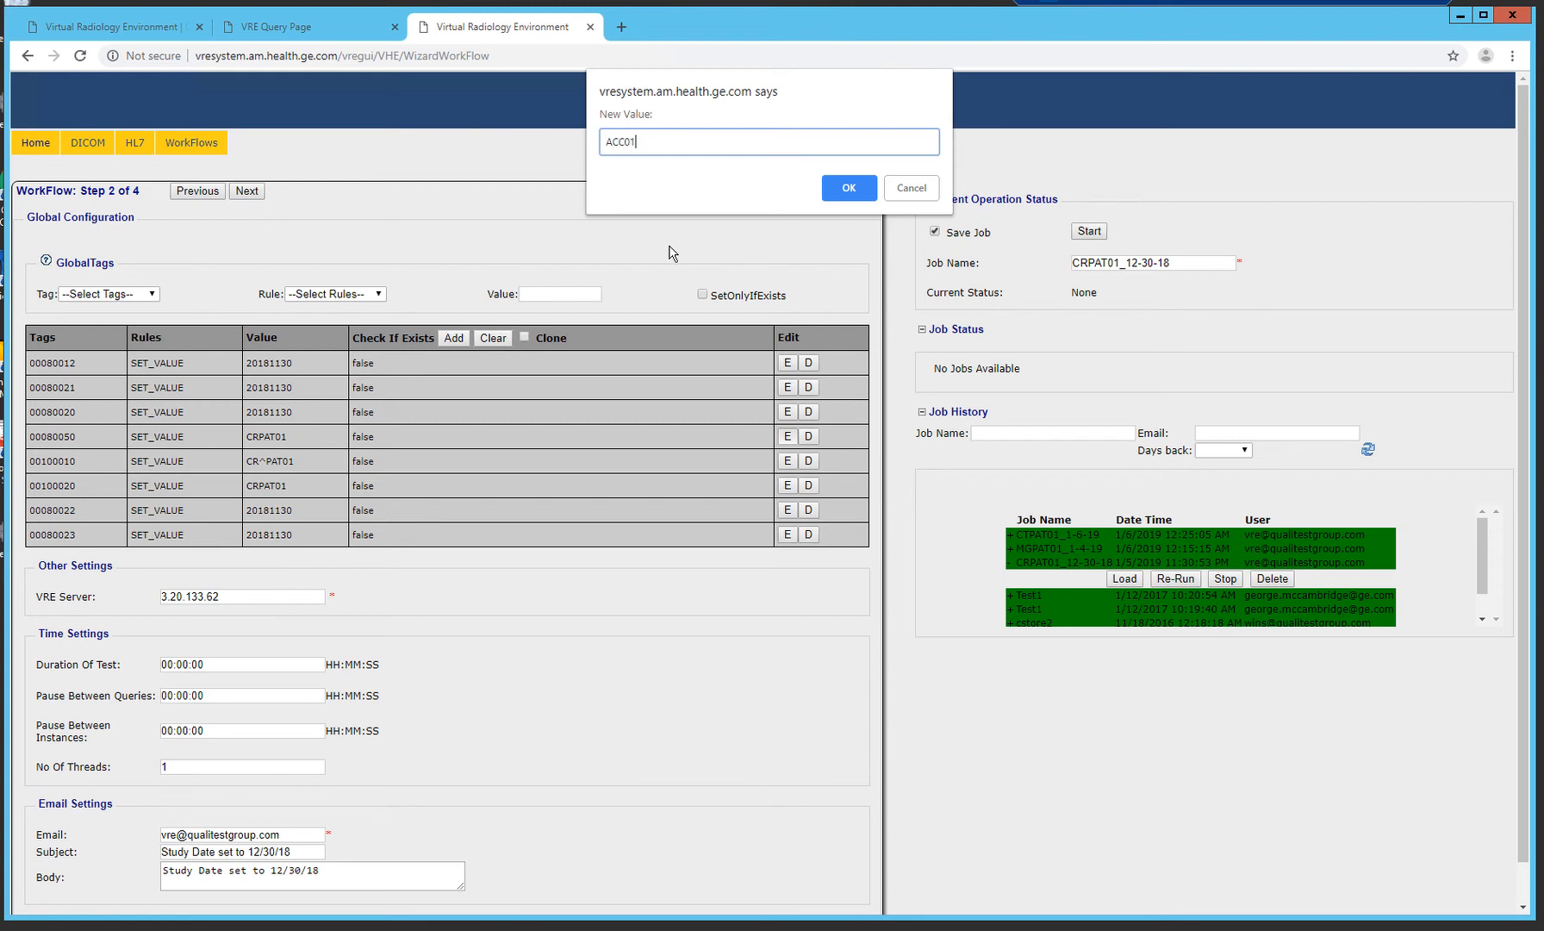
pyautogui.click(843, 188)
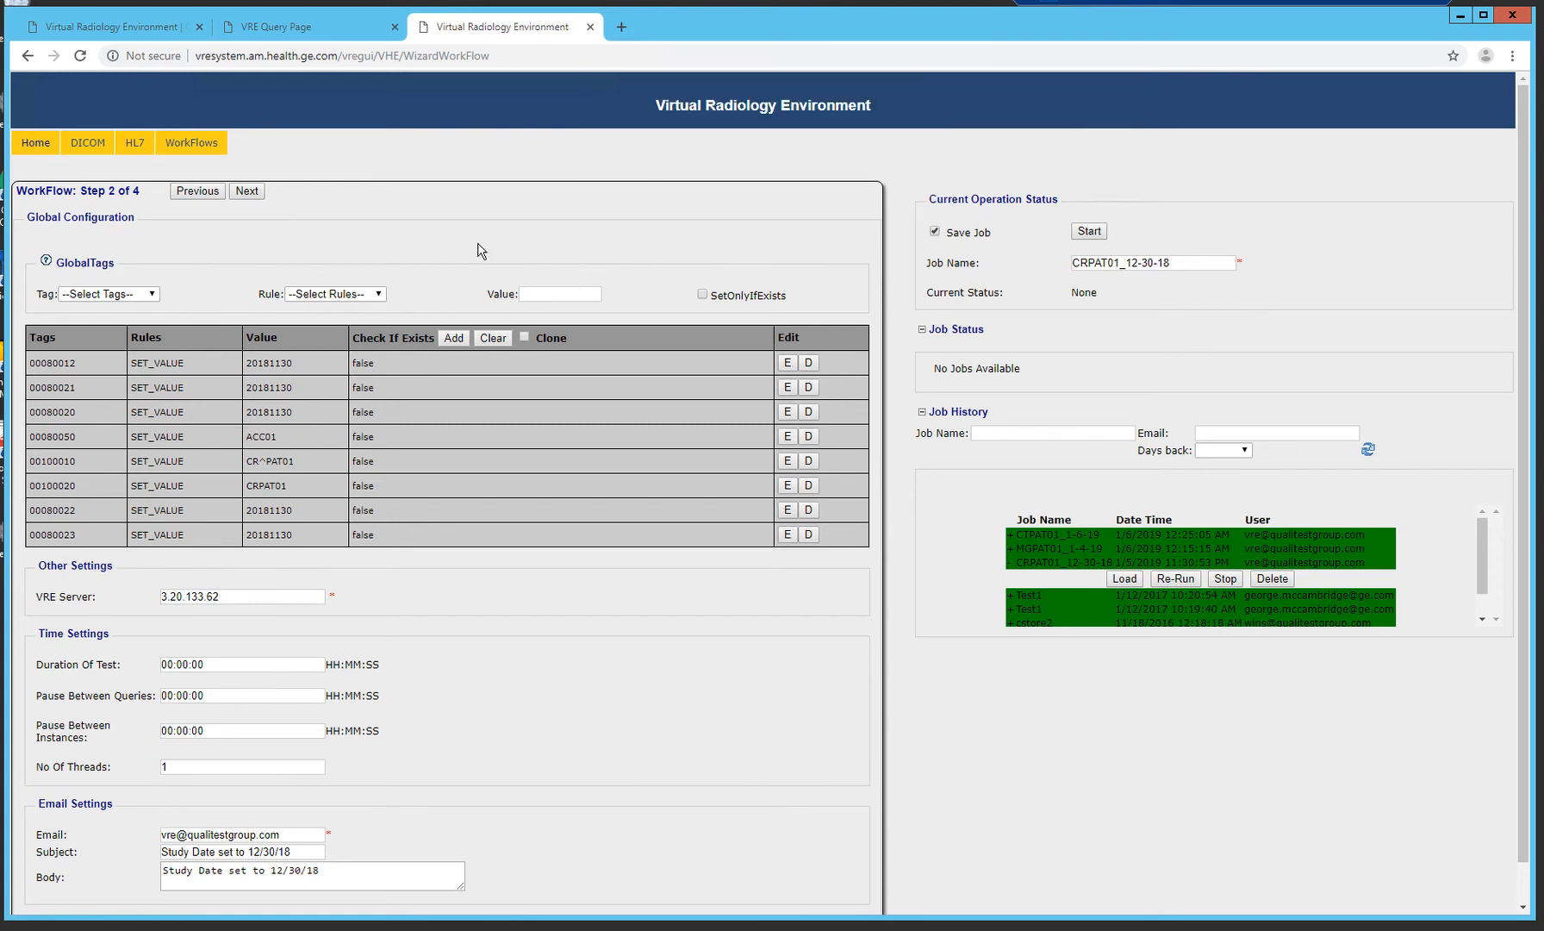
pyautogui.doubleClick(267, 486)
pyautogui.click(246, 191)
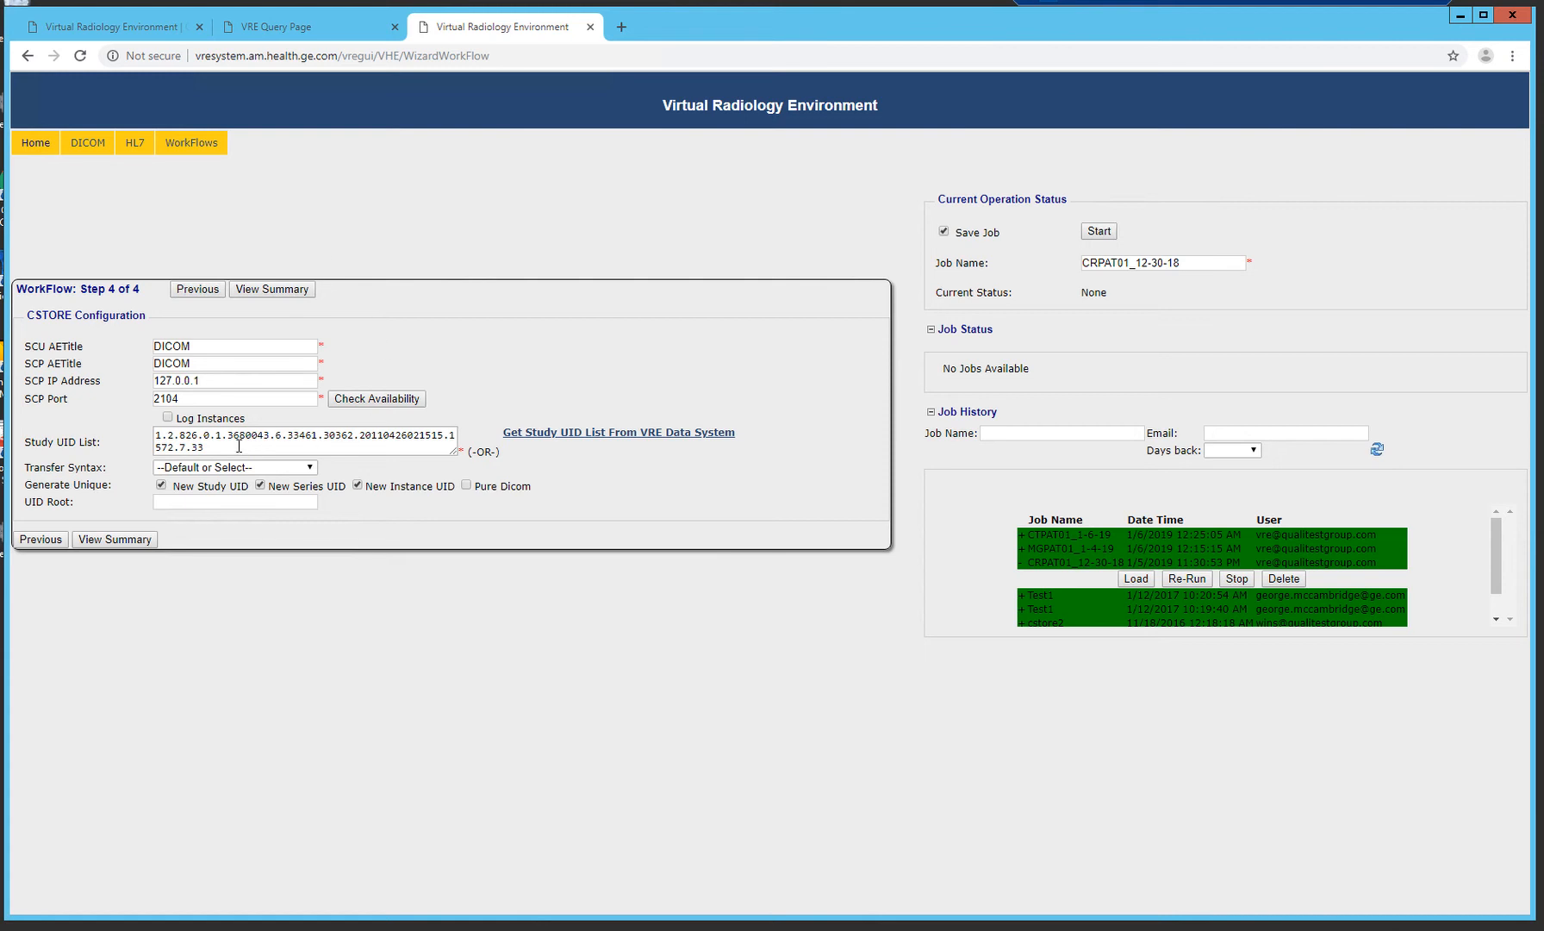
pyautogui.tripleClick(248, 447)
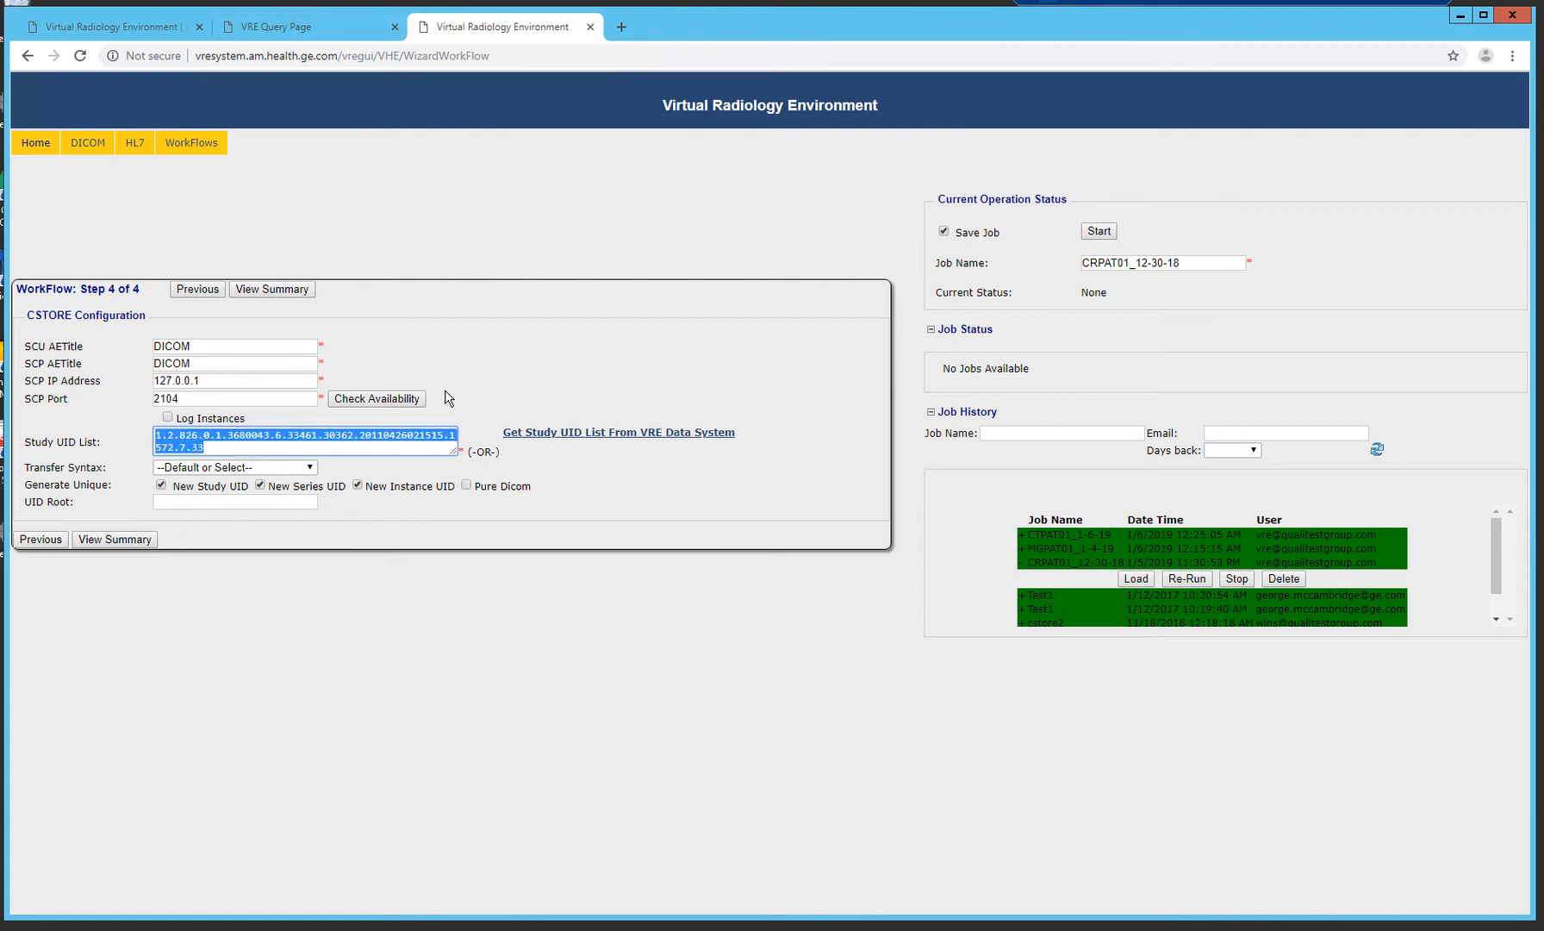
pyautogui.click(473, 376)
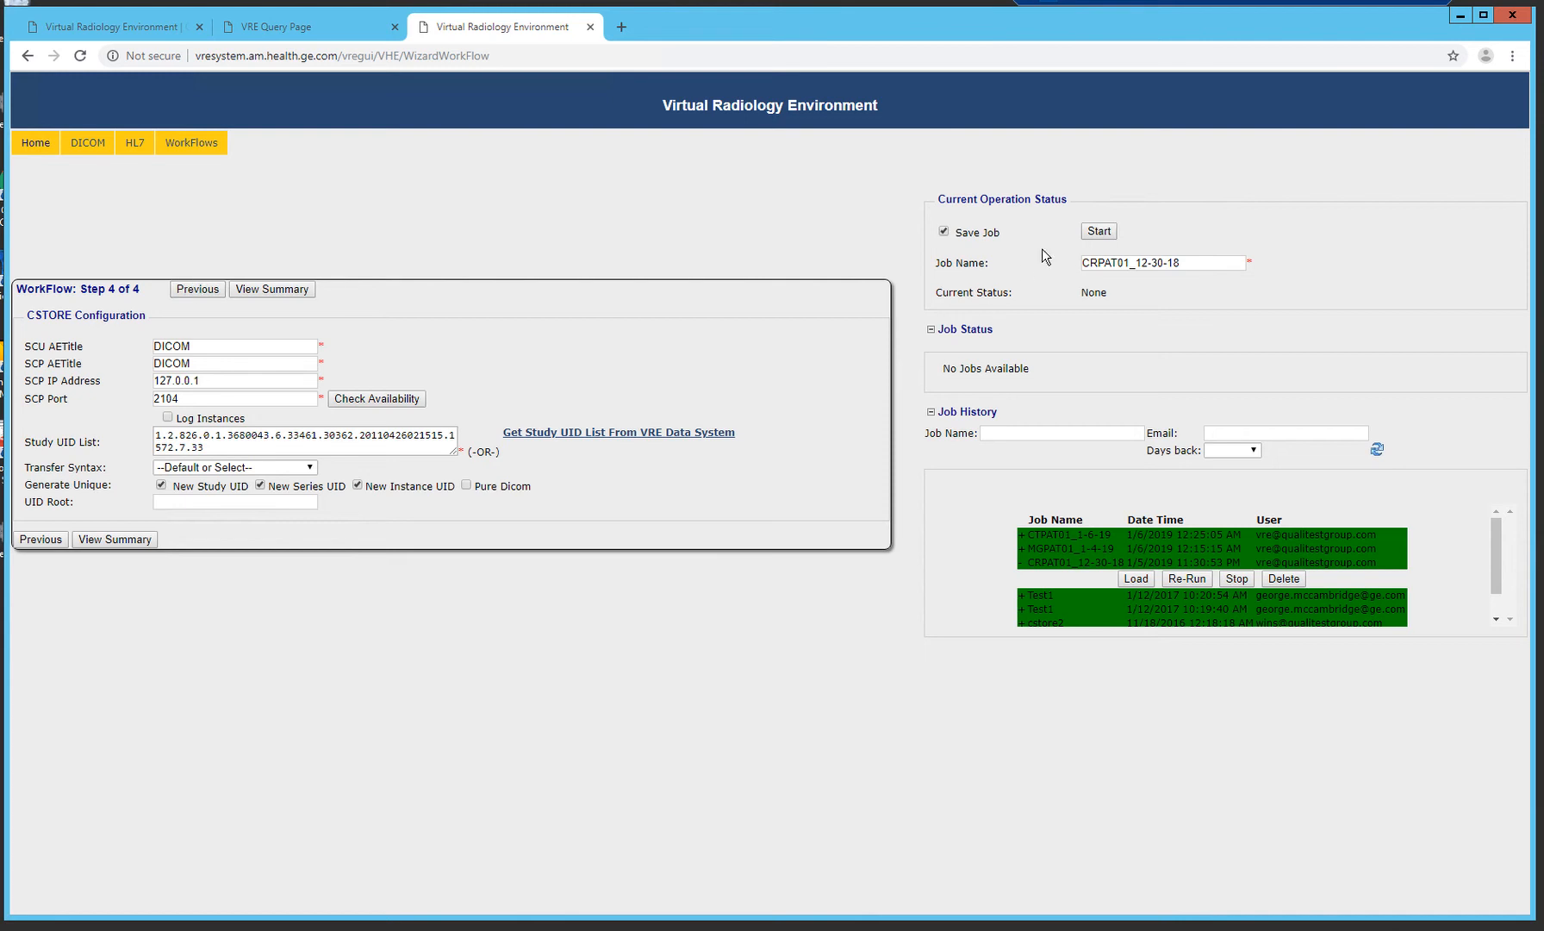
pyautogui.click(944, 233)
pyautogui.click(945, 232)
pyautogui.click(1165, 263)
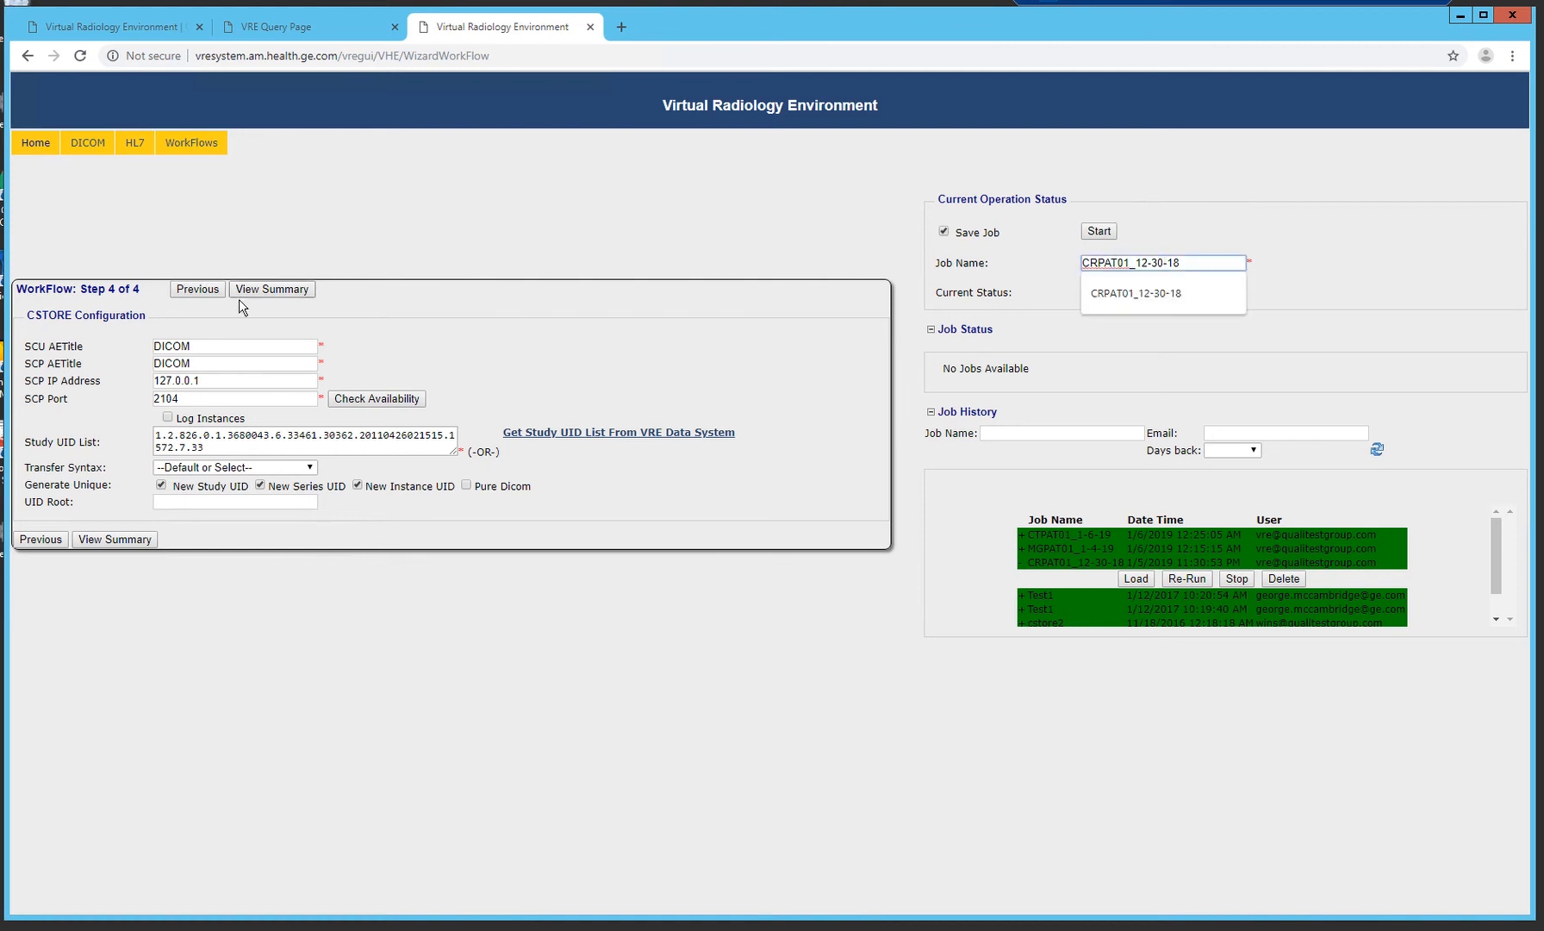
pyautogui.click(197, 288)
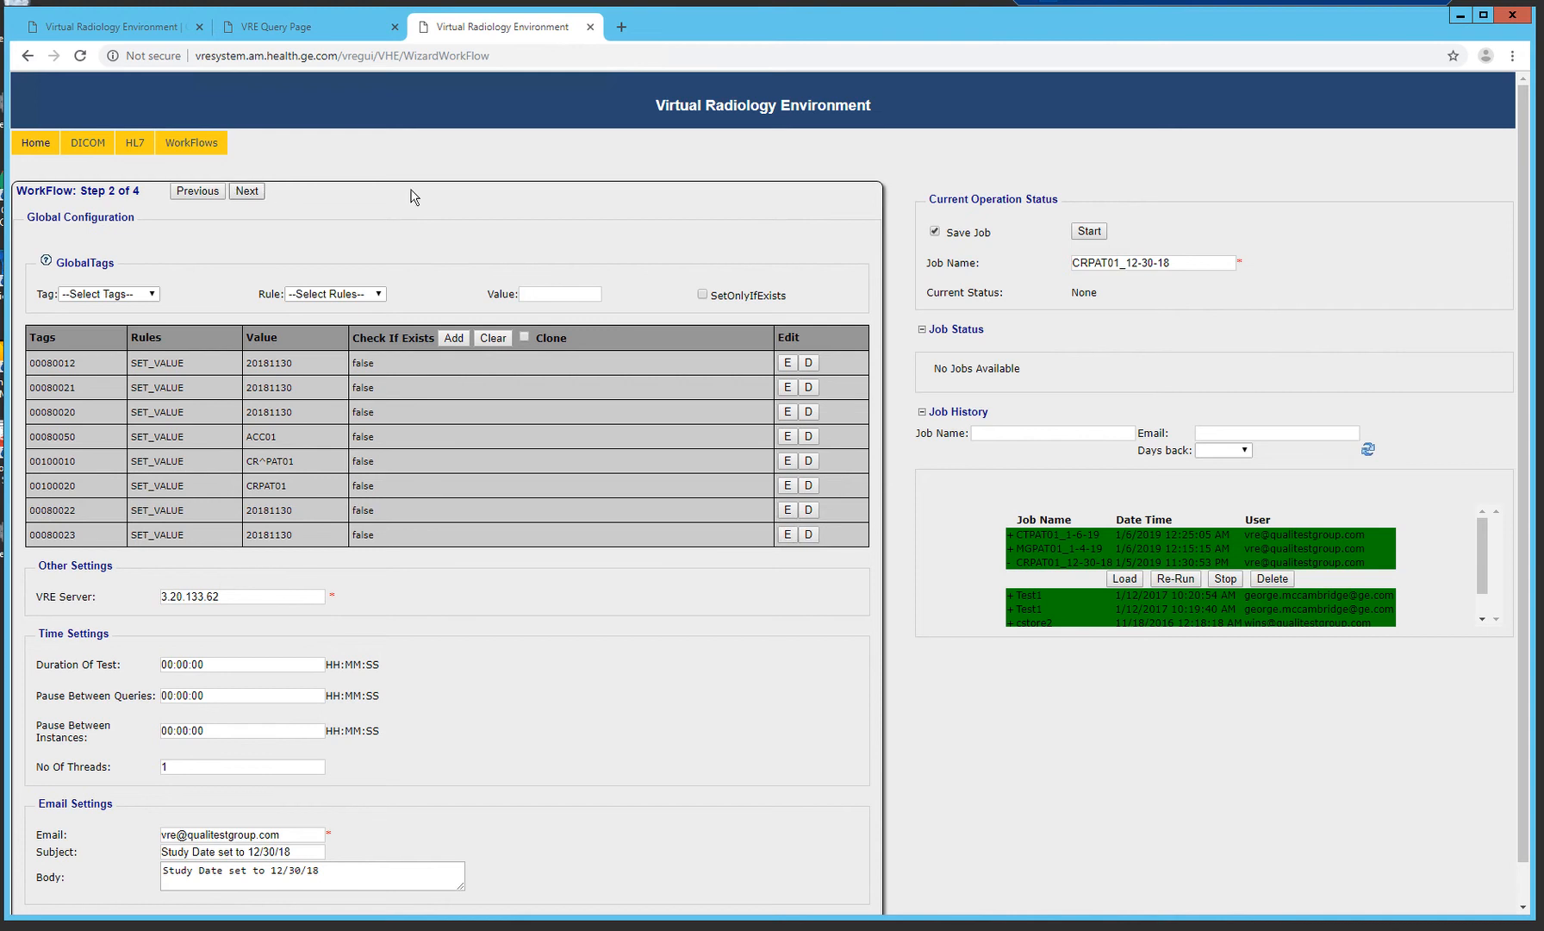
# - Change the job name's month from 12 to 11 (CRPAT01_11-30-18) and start the job
pyautogui.click(1137, 263)
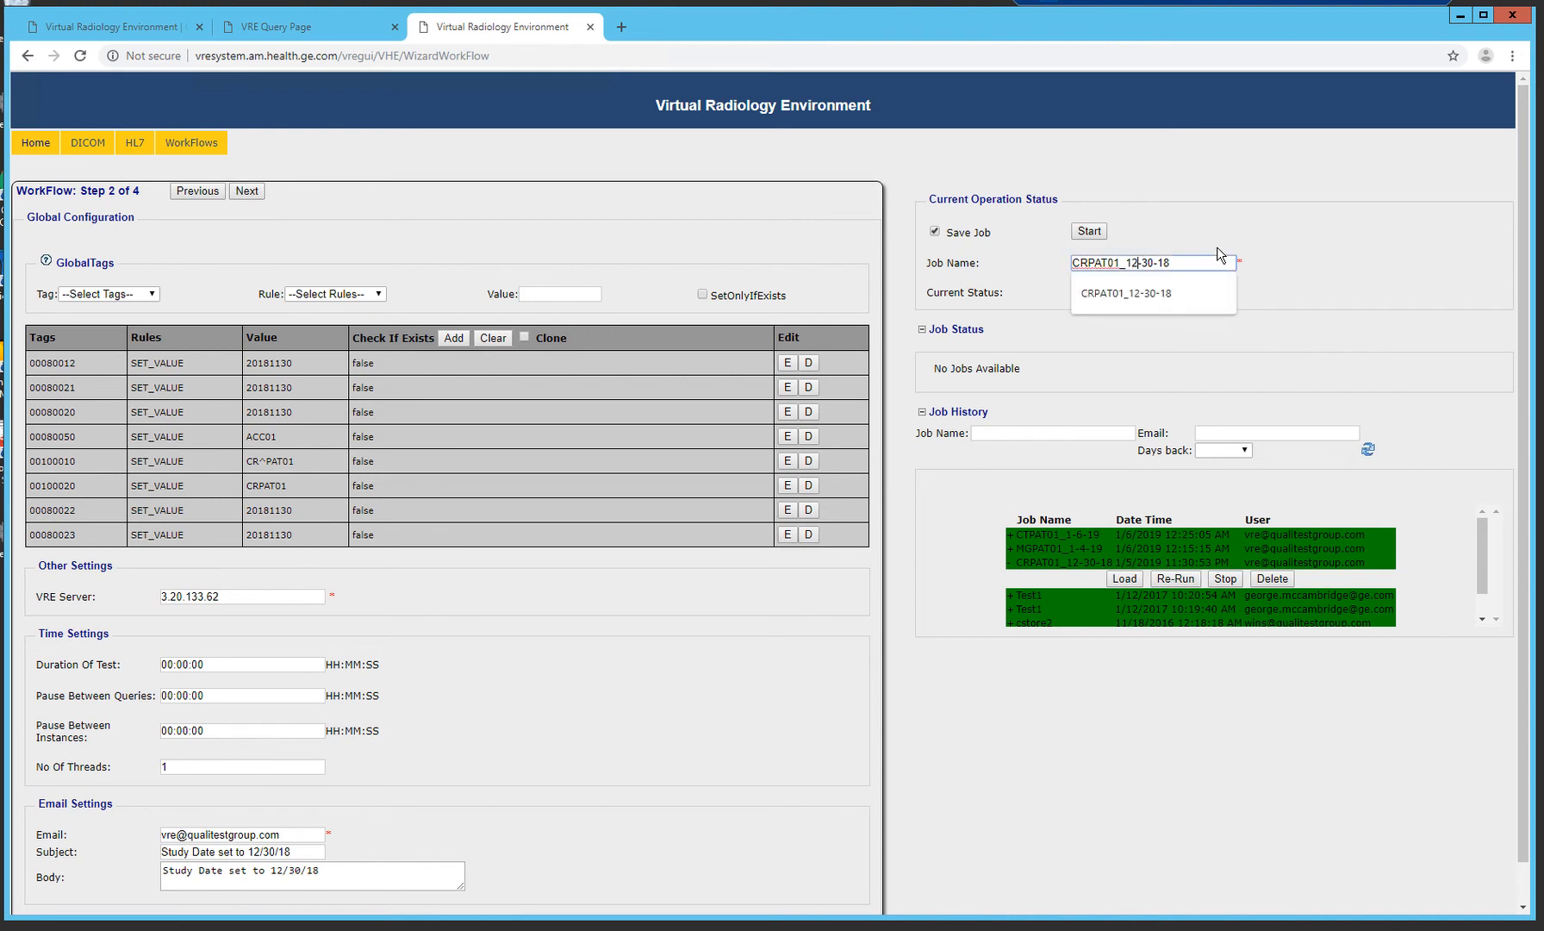
pyautogui.press('BackSpace')
pyautogui.write('1')
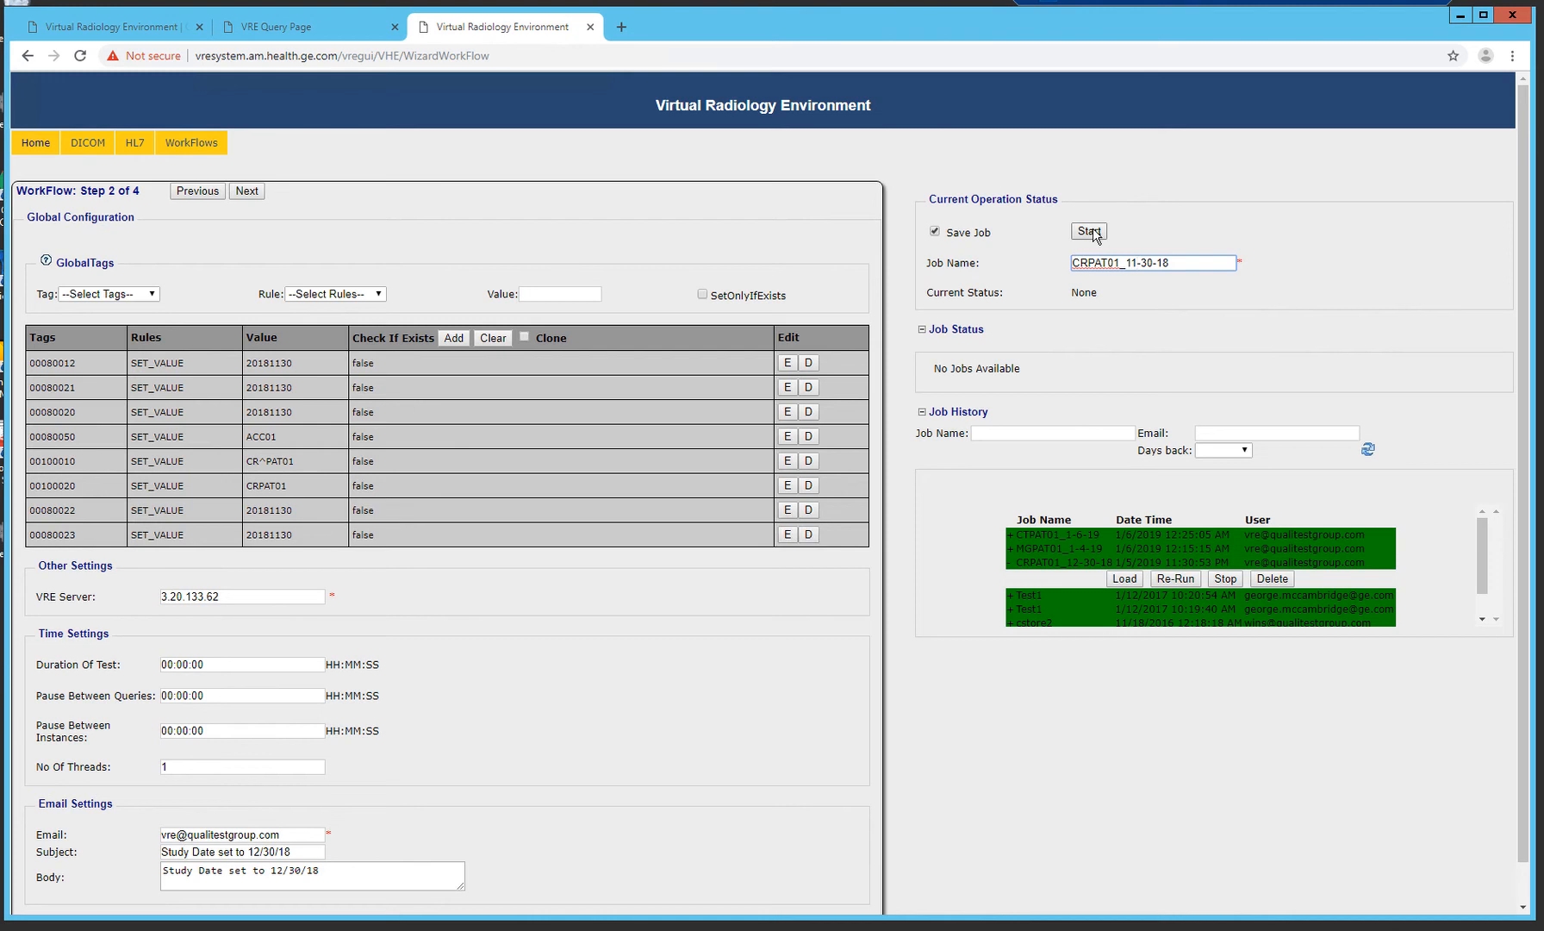
pyautogui.click(1089, 232)
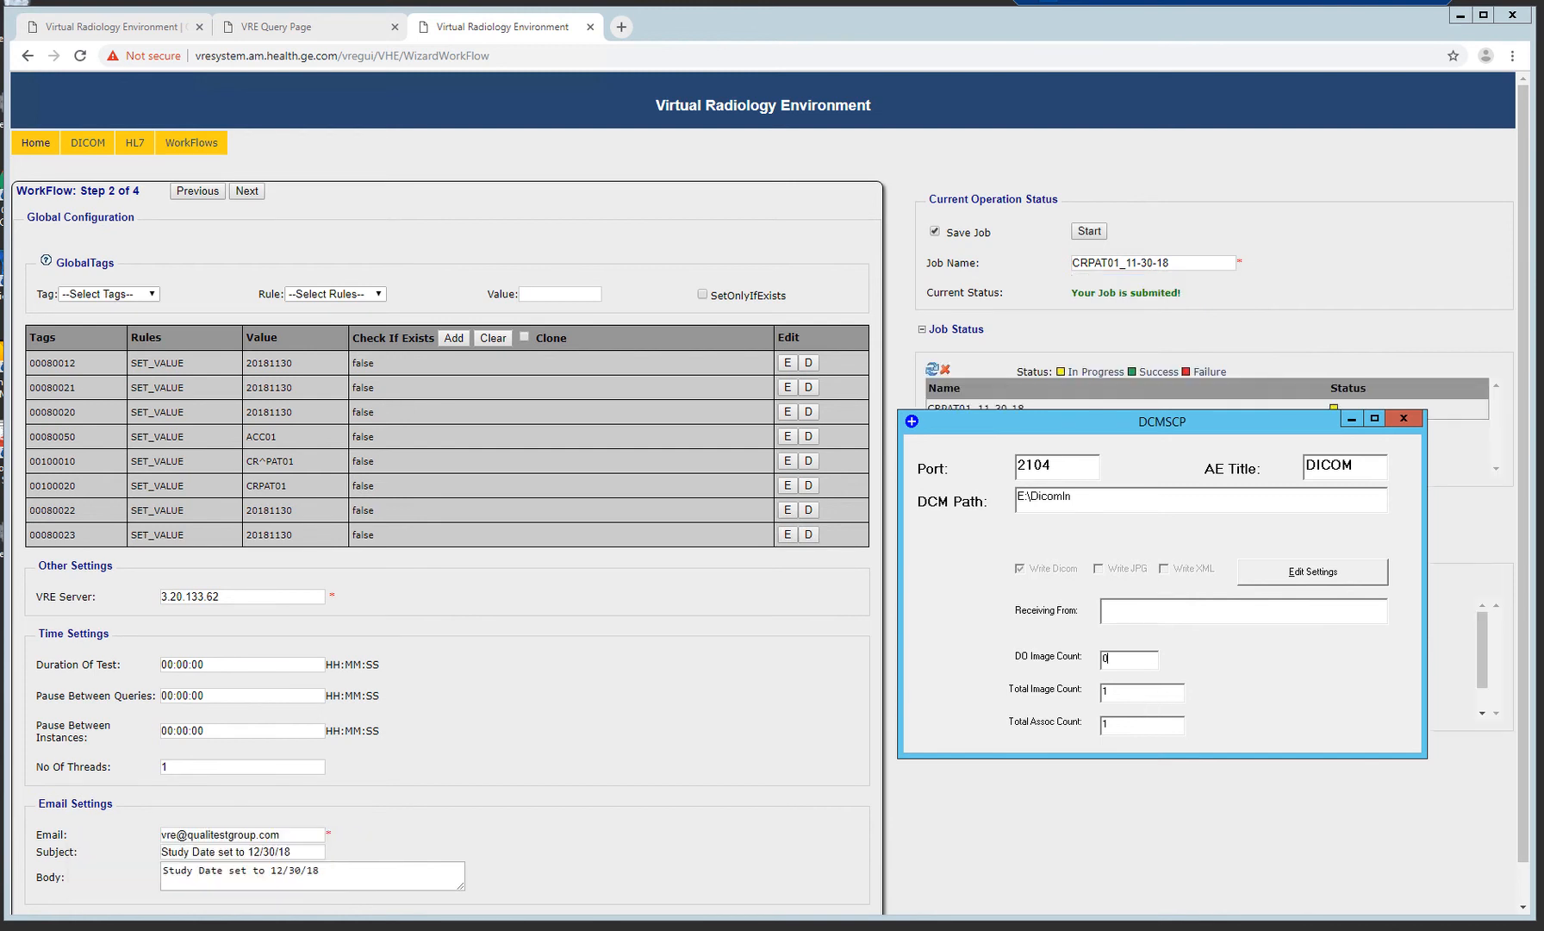
# - Refresh the job status and job history to confirm the rerun finished
pyautogui.click(1400, 286)
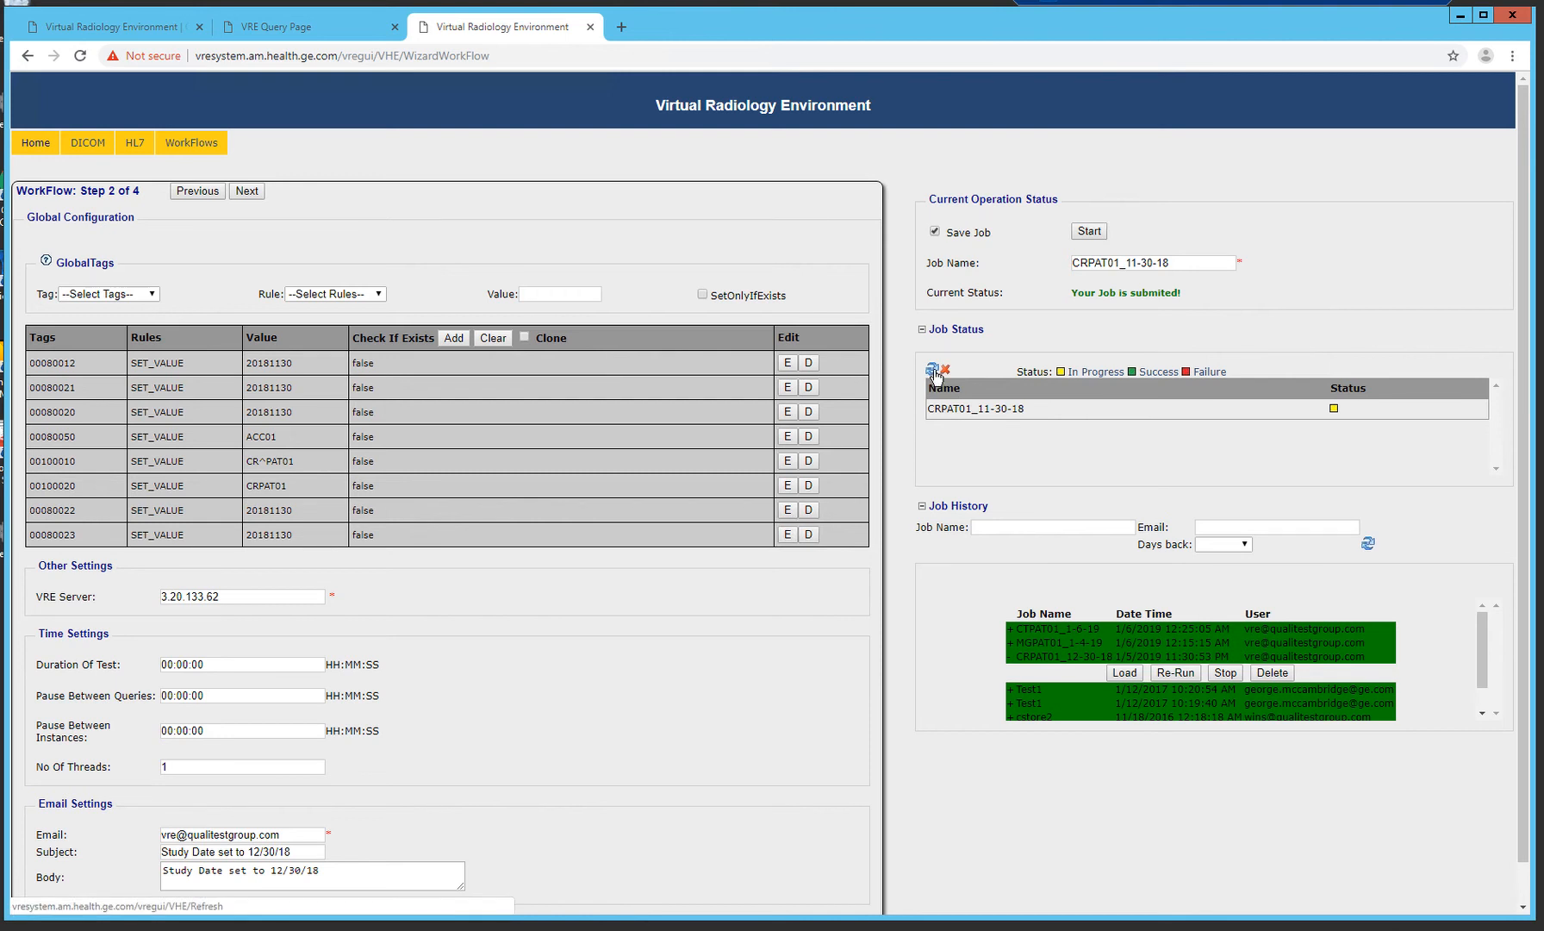
pyautogui.click(935, 372)
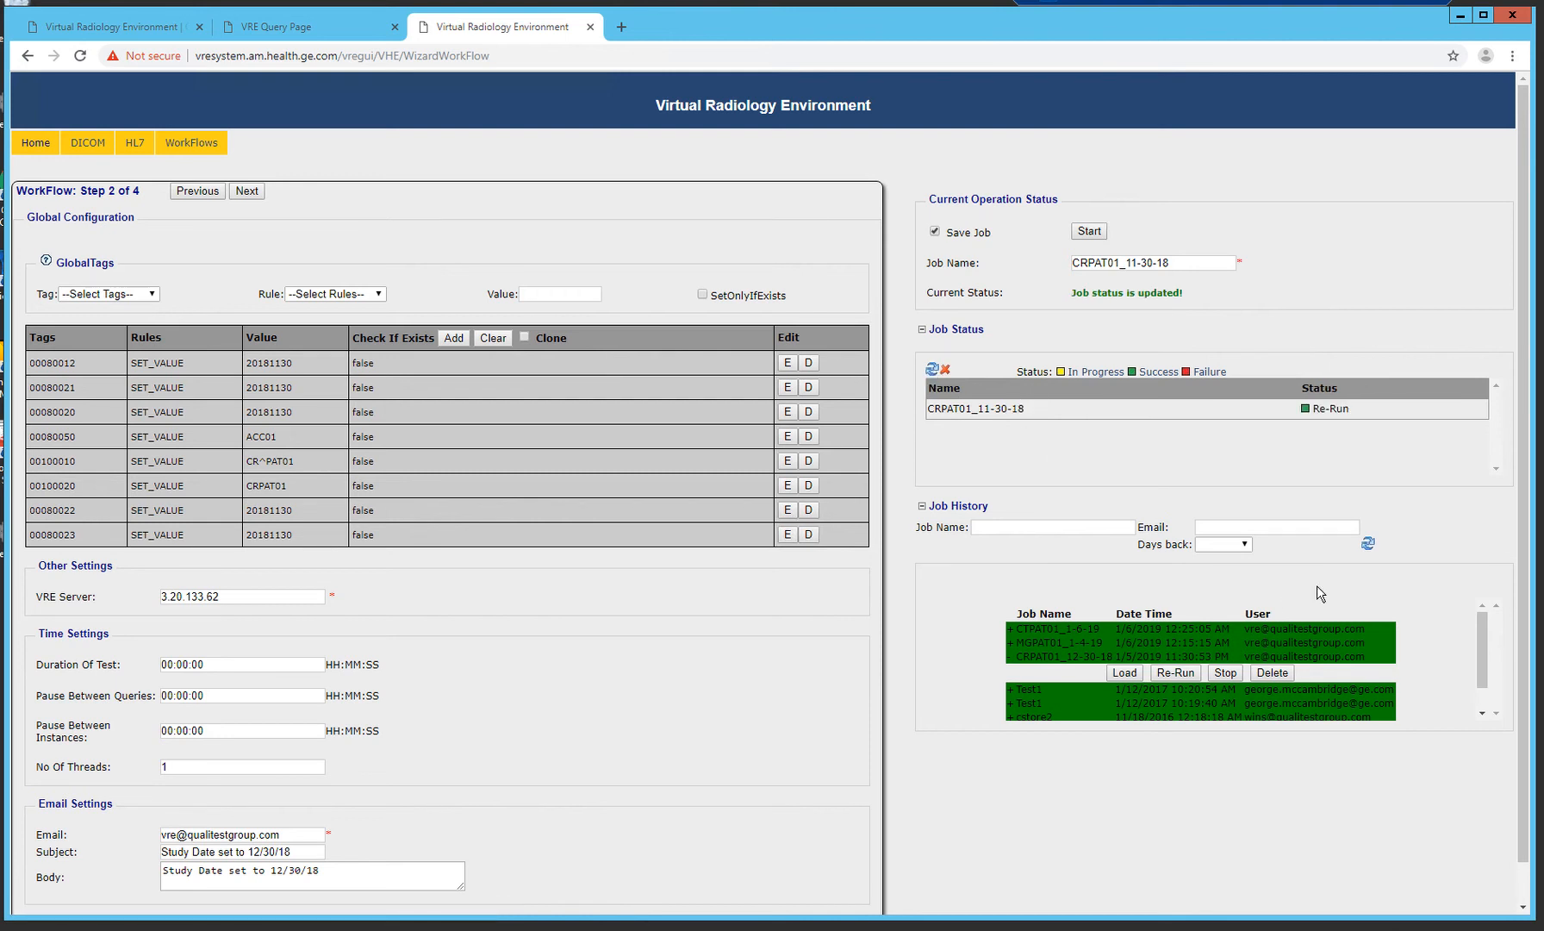
pyautogui.click(1367, 547)
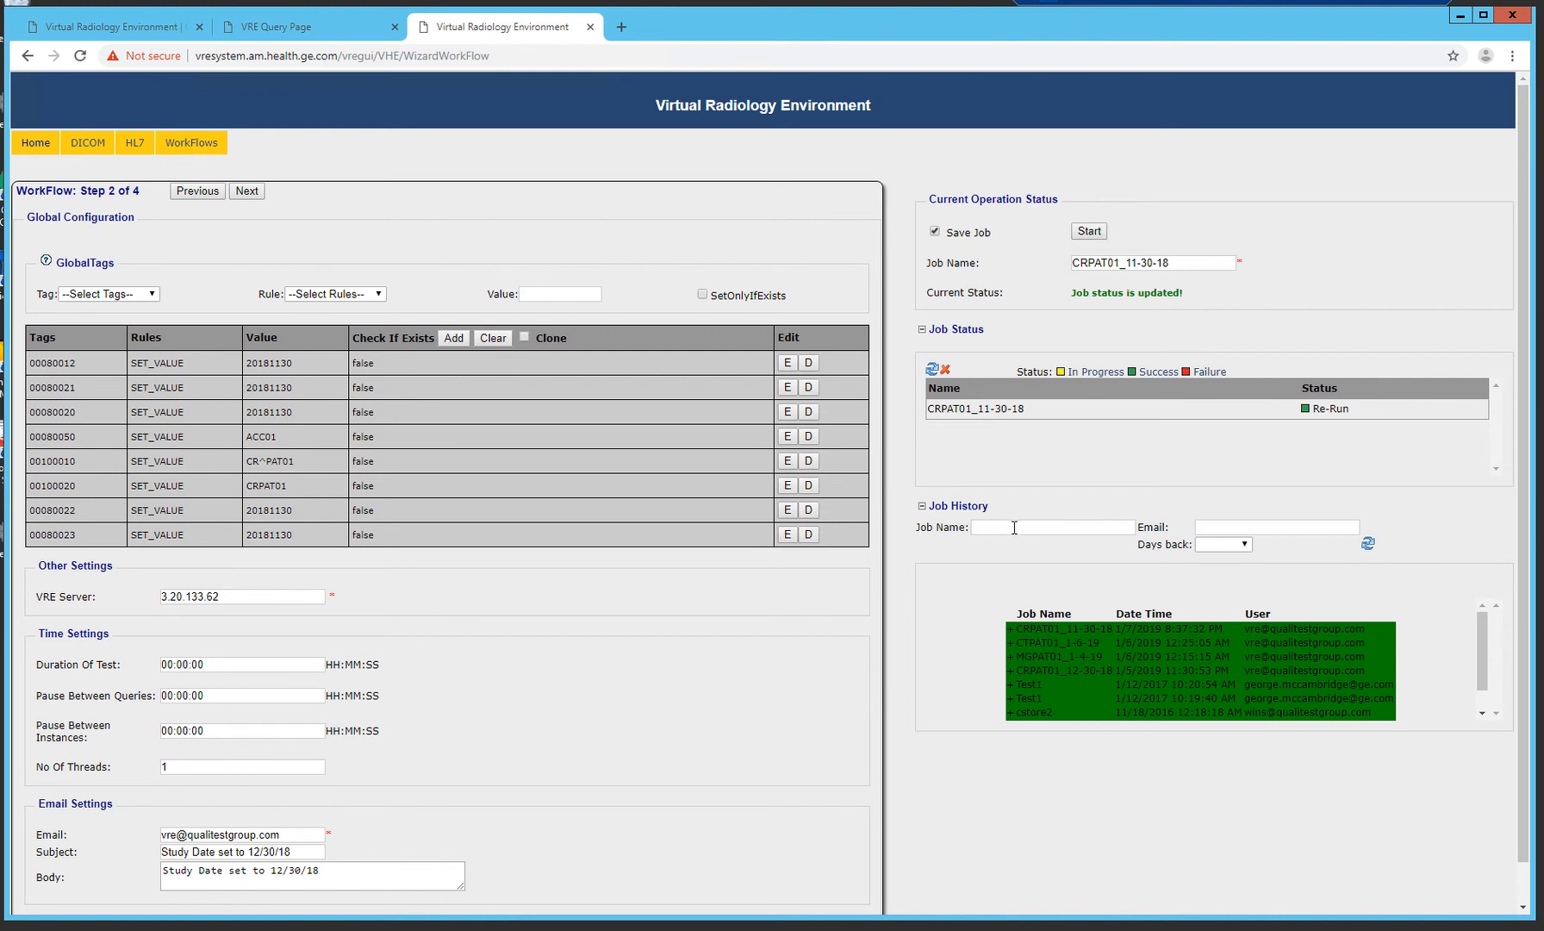
# - Open CR_CRPAT01.dcm from the DicomIn folder in MicroDicom
pyautogui.hotkey('alt', 'Tab')
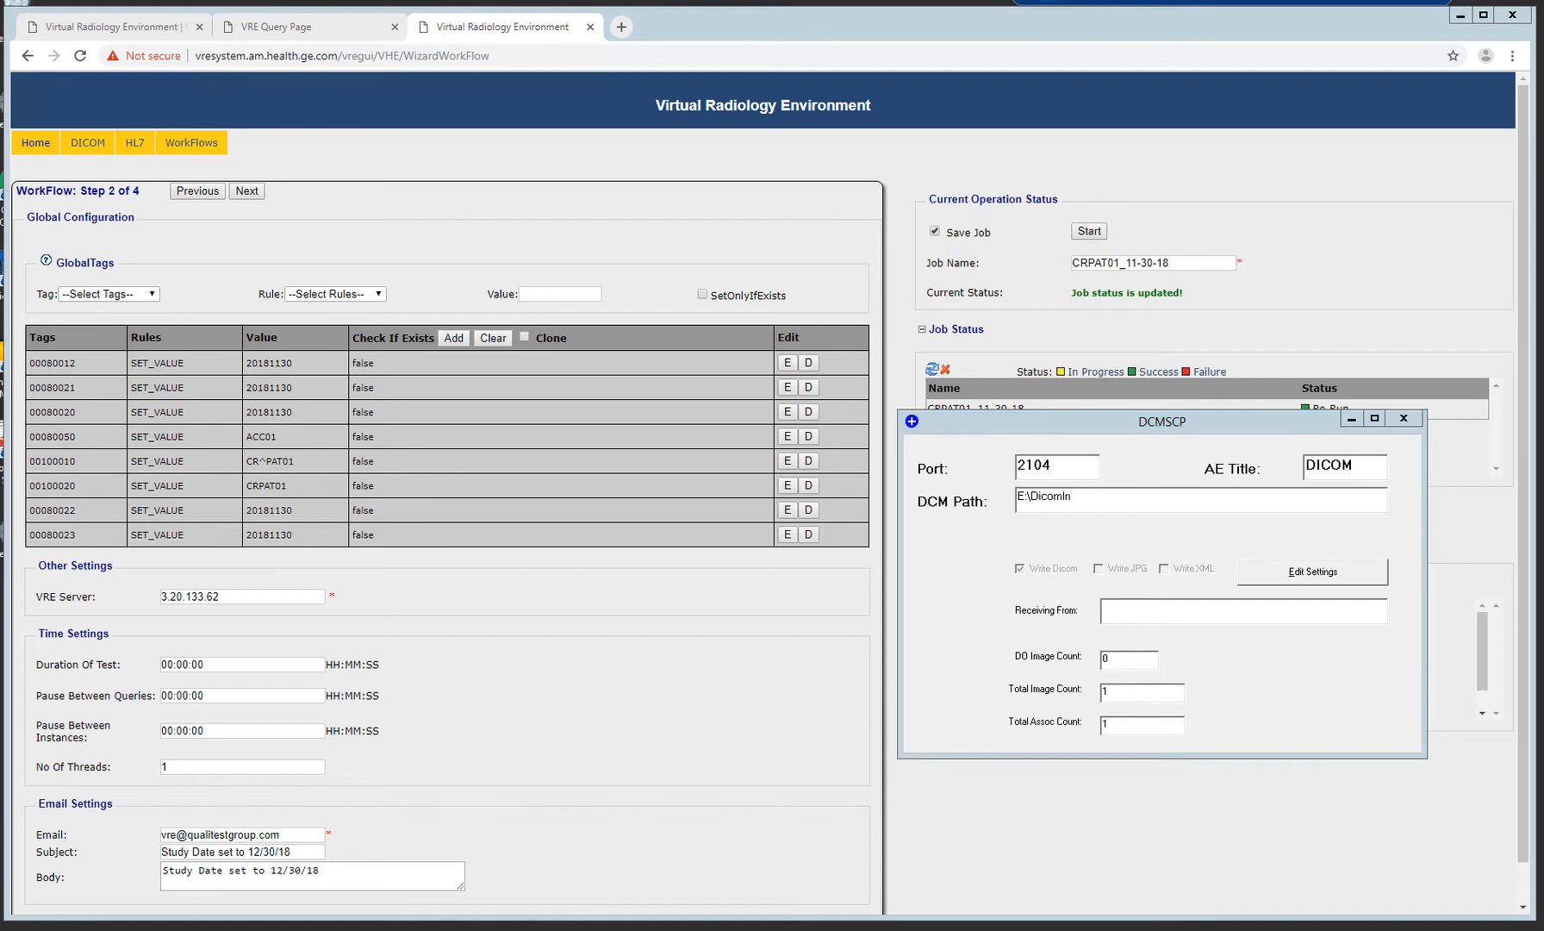
pyautogui.hotkey('alt', 'Tab')
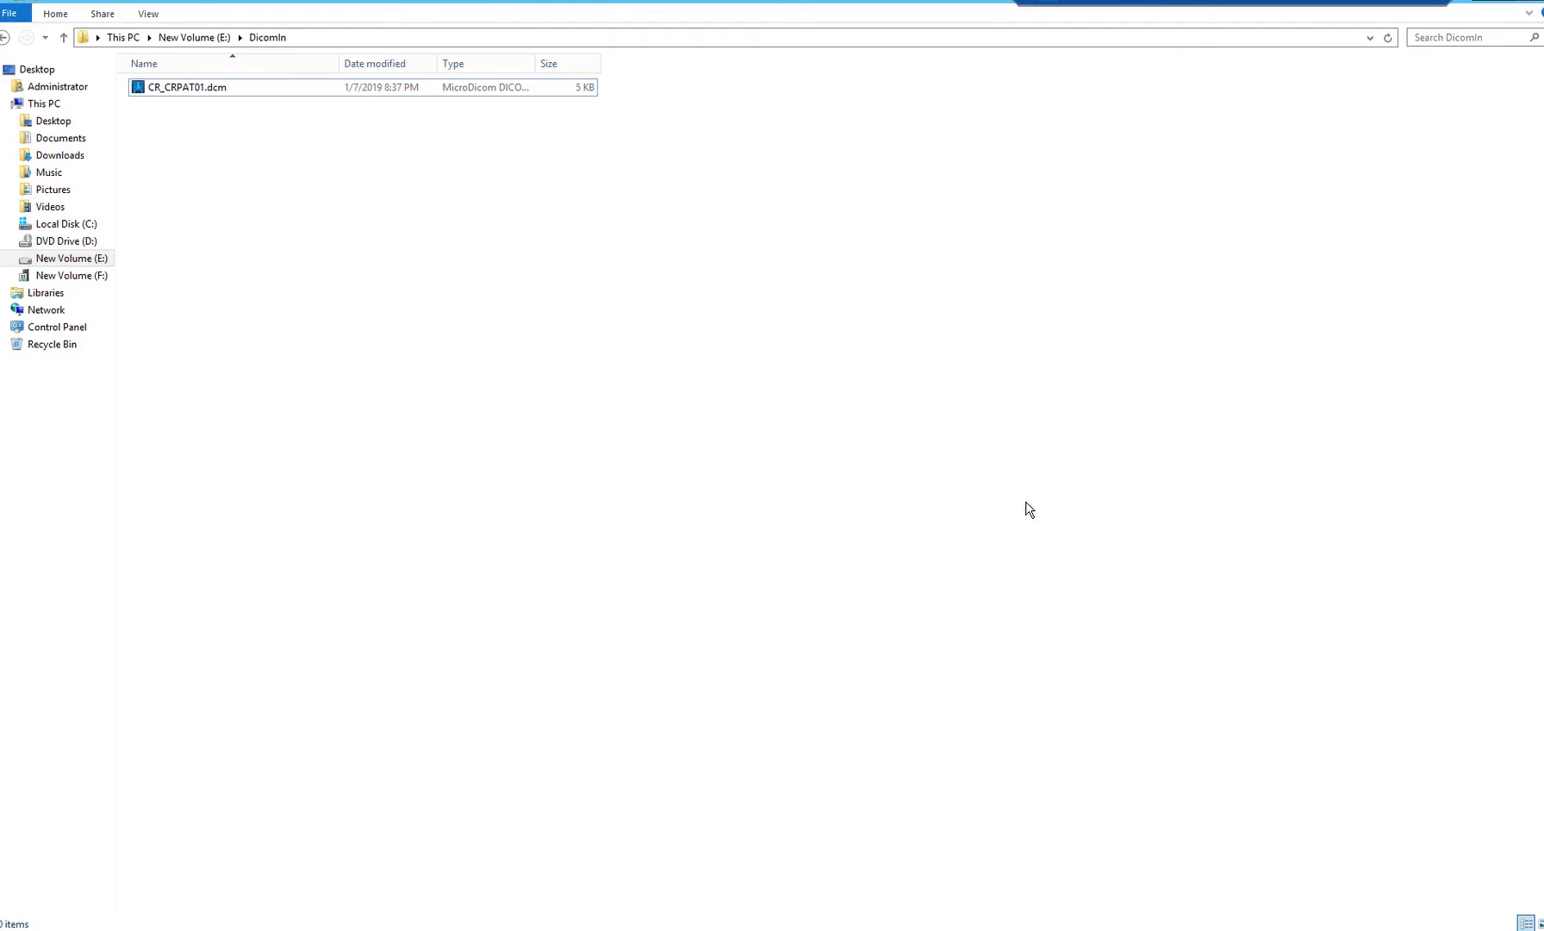
pyautogui.click(1509, 4)
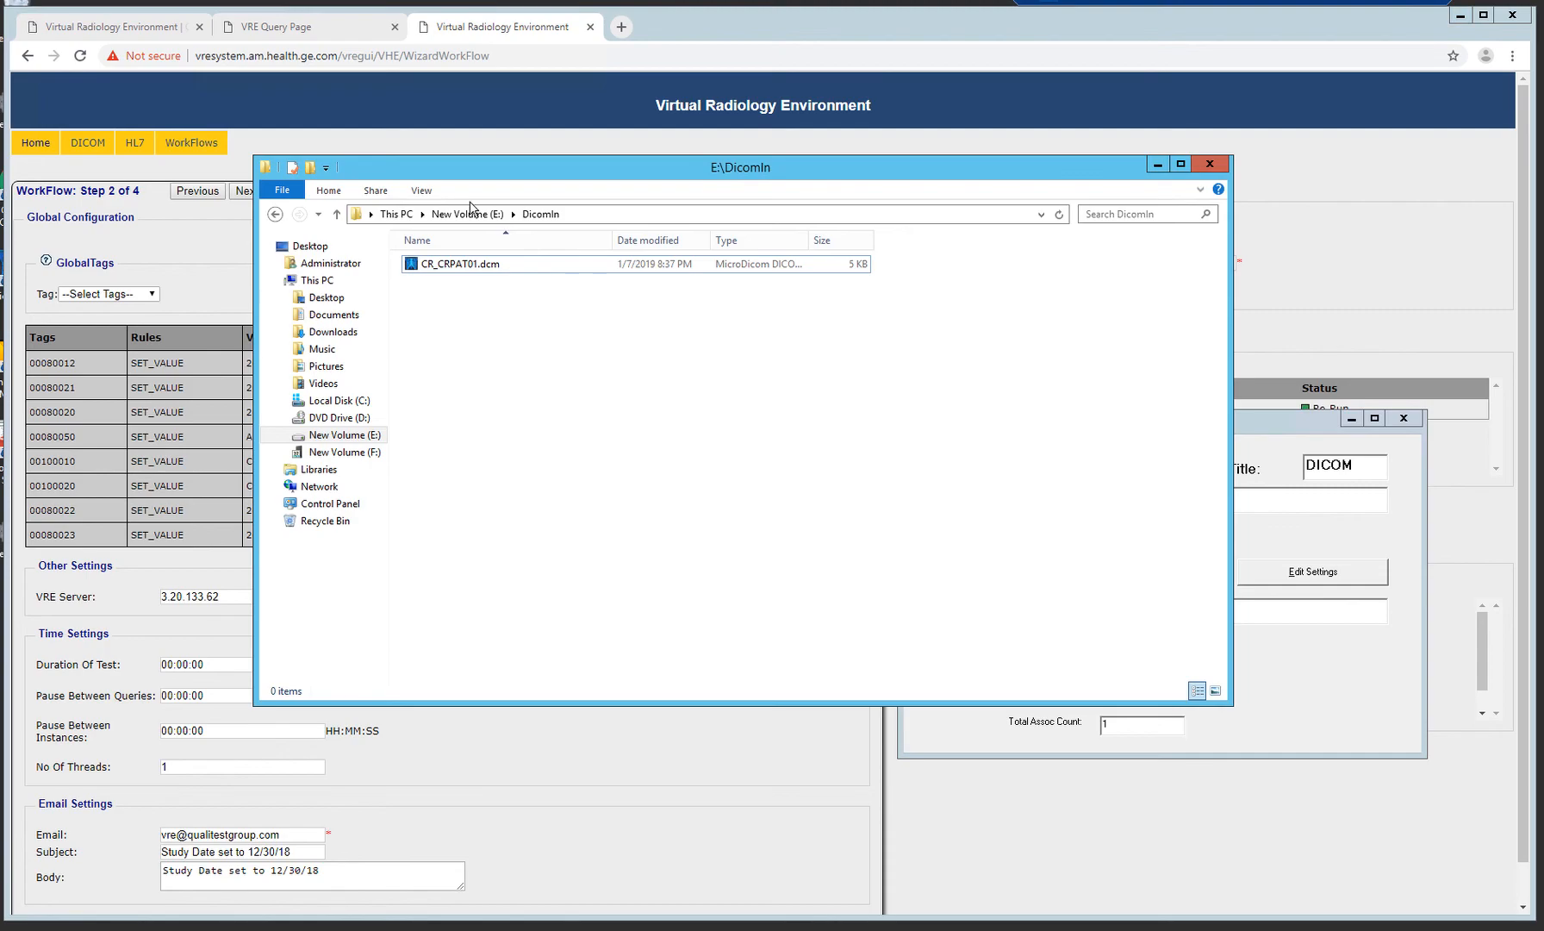
pyautogui.click(429, 267)
pyautogui.doubleClick(429, 267)
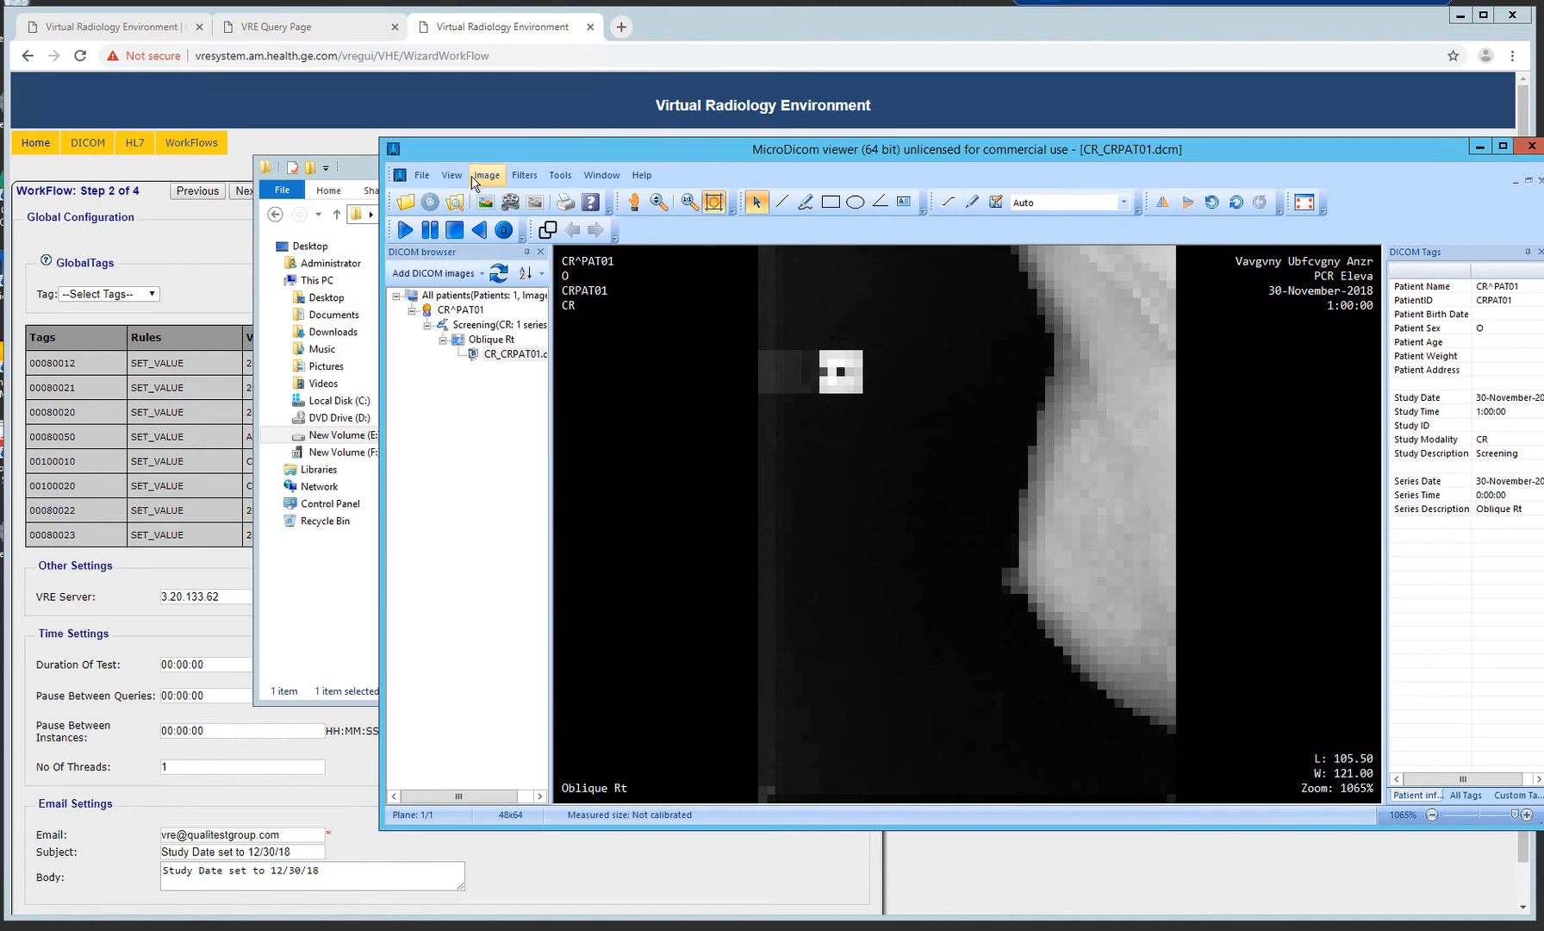
# - Show the DICOM tag list and check the AcquisitionDate and ContentDate values
pyautogui.click(452, 175)
pyautogui.click(471, 203)
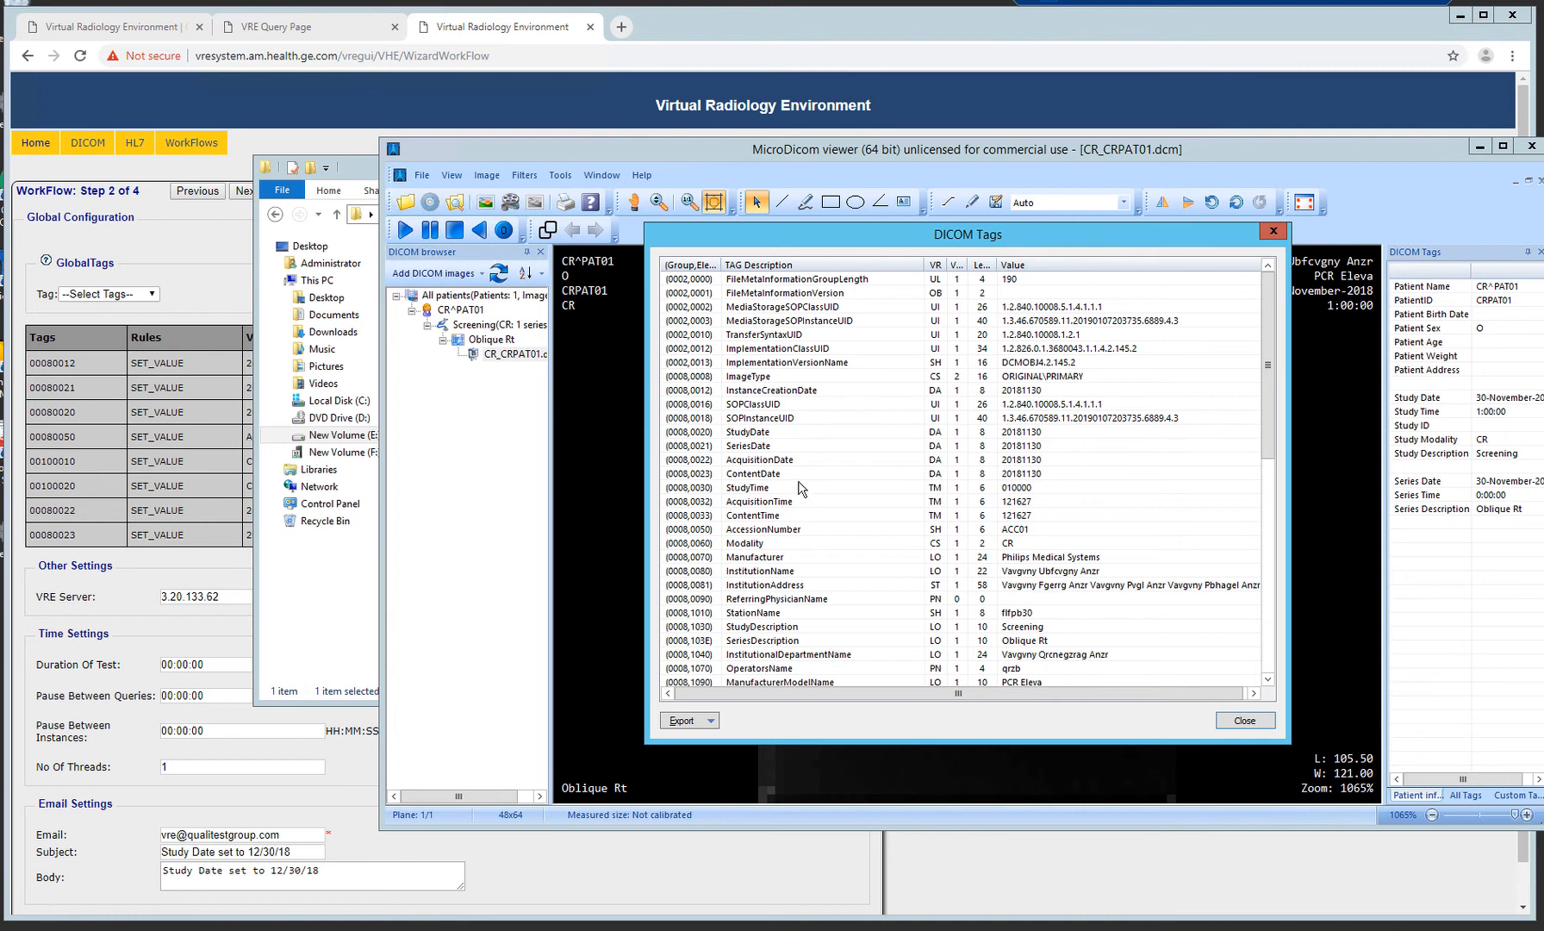
pyautogui.click(786, 459)
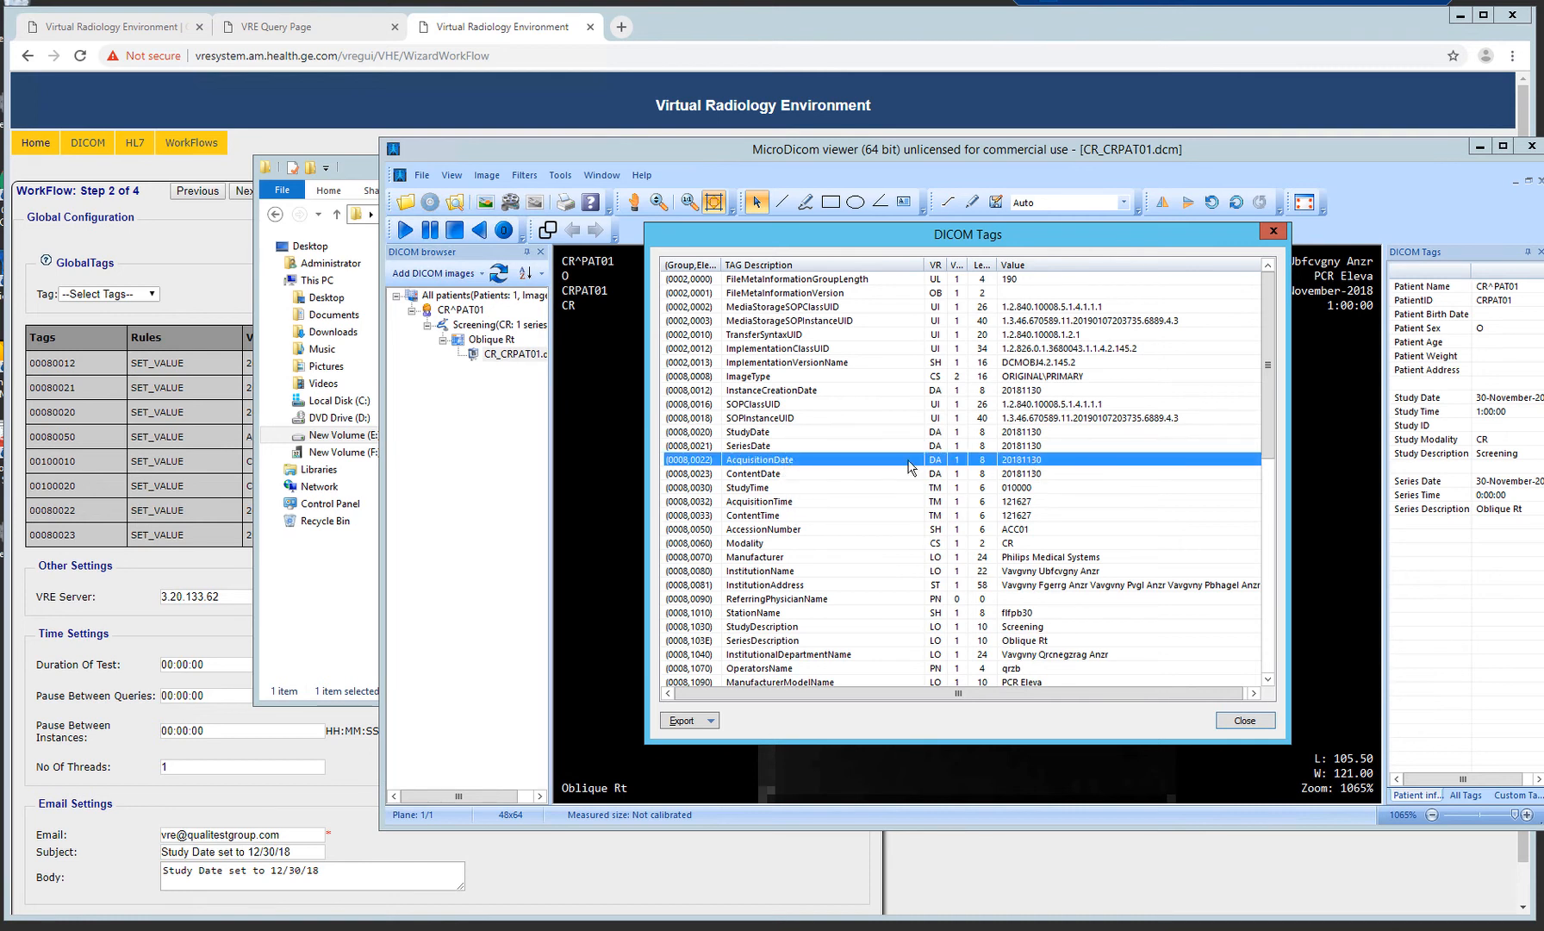
pyautogui.click(784, 474)
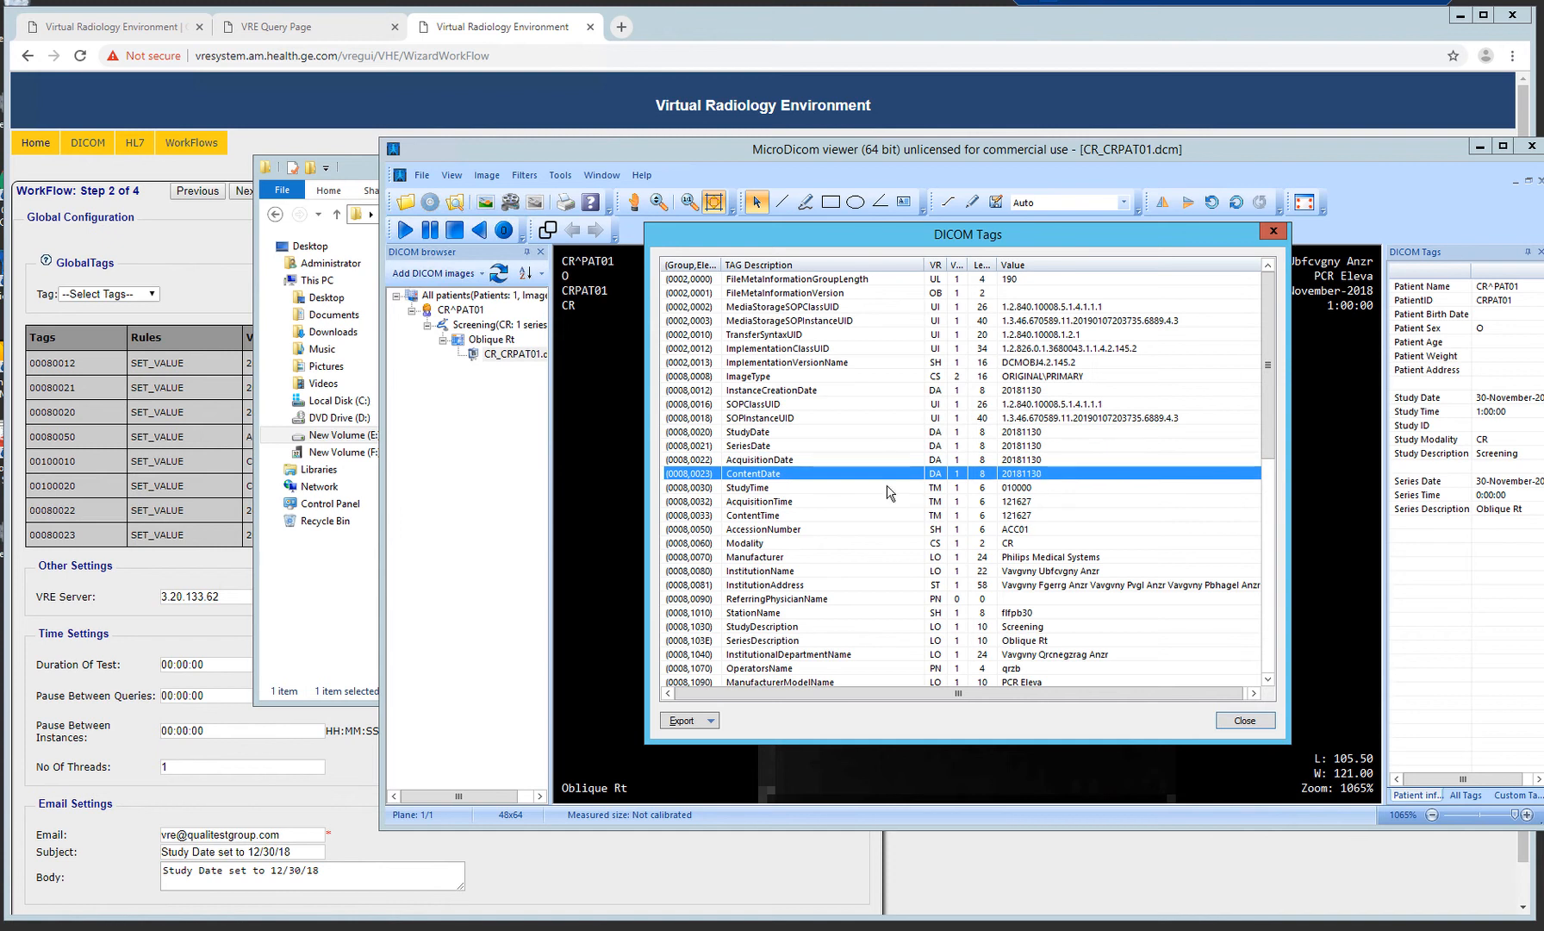
# - Check the AccessionNumber, Modality, PatientID and PatientName tag values
pyautogui.click(772, 529)
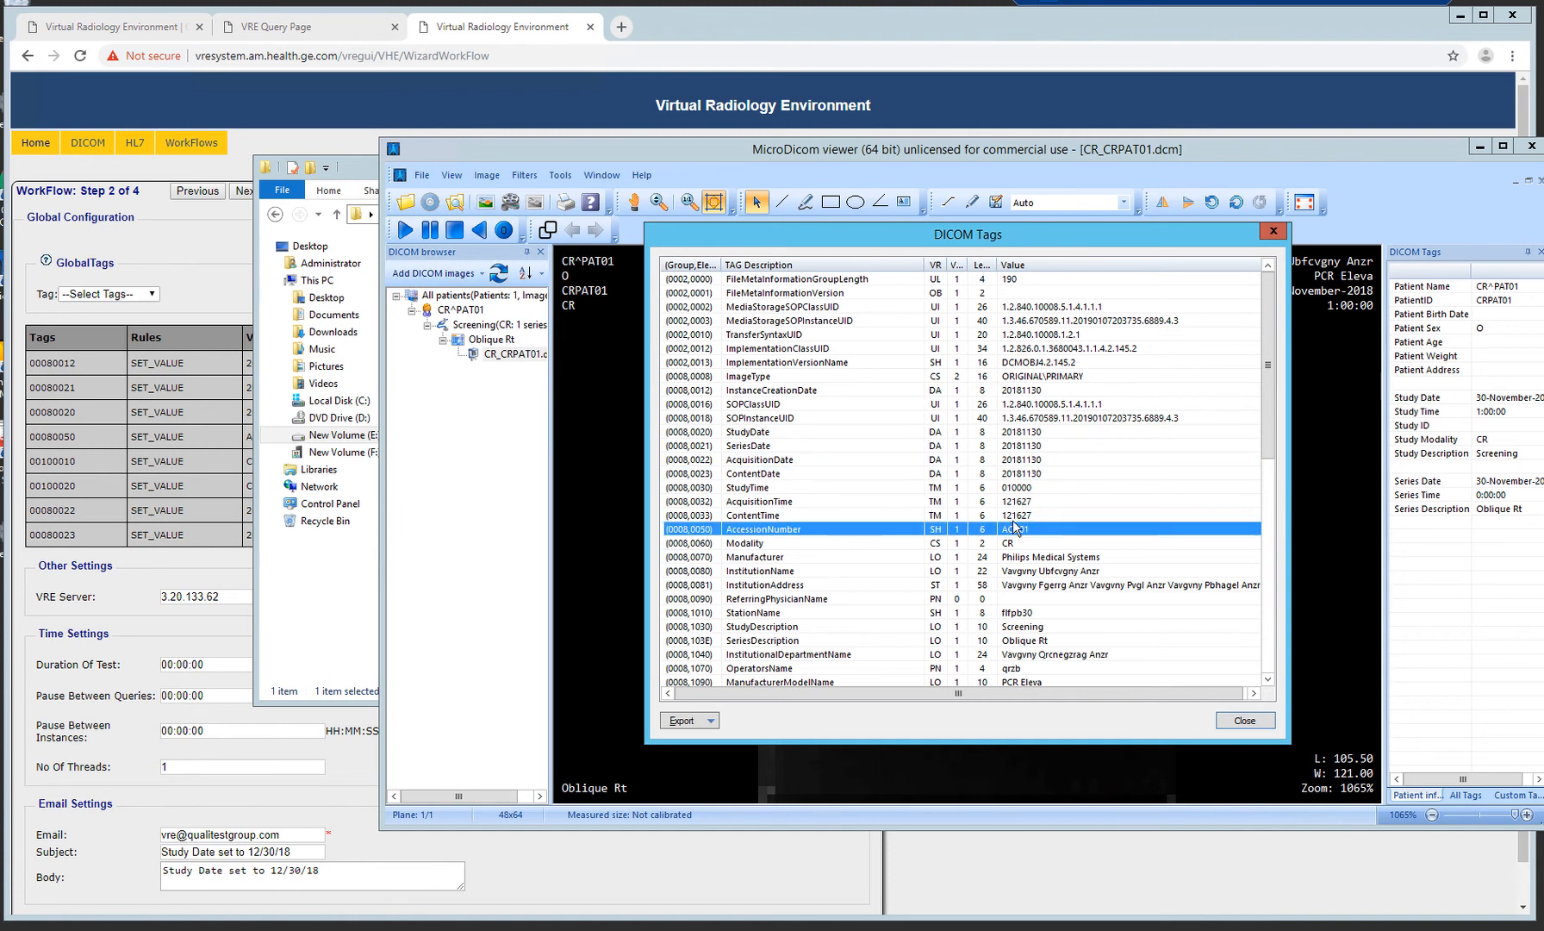
pyautogui.click(797, 543)
pyautogui.scroll(-1, 980, 517)
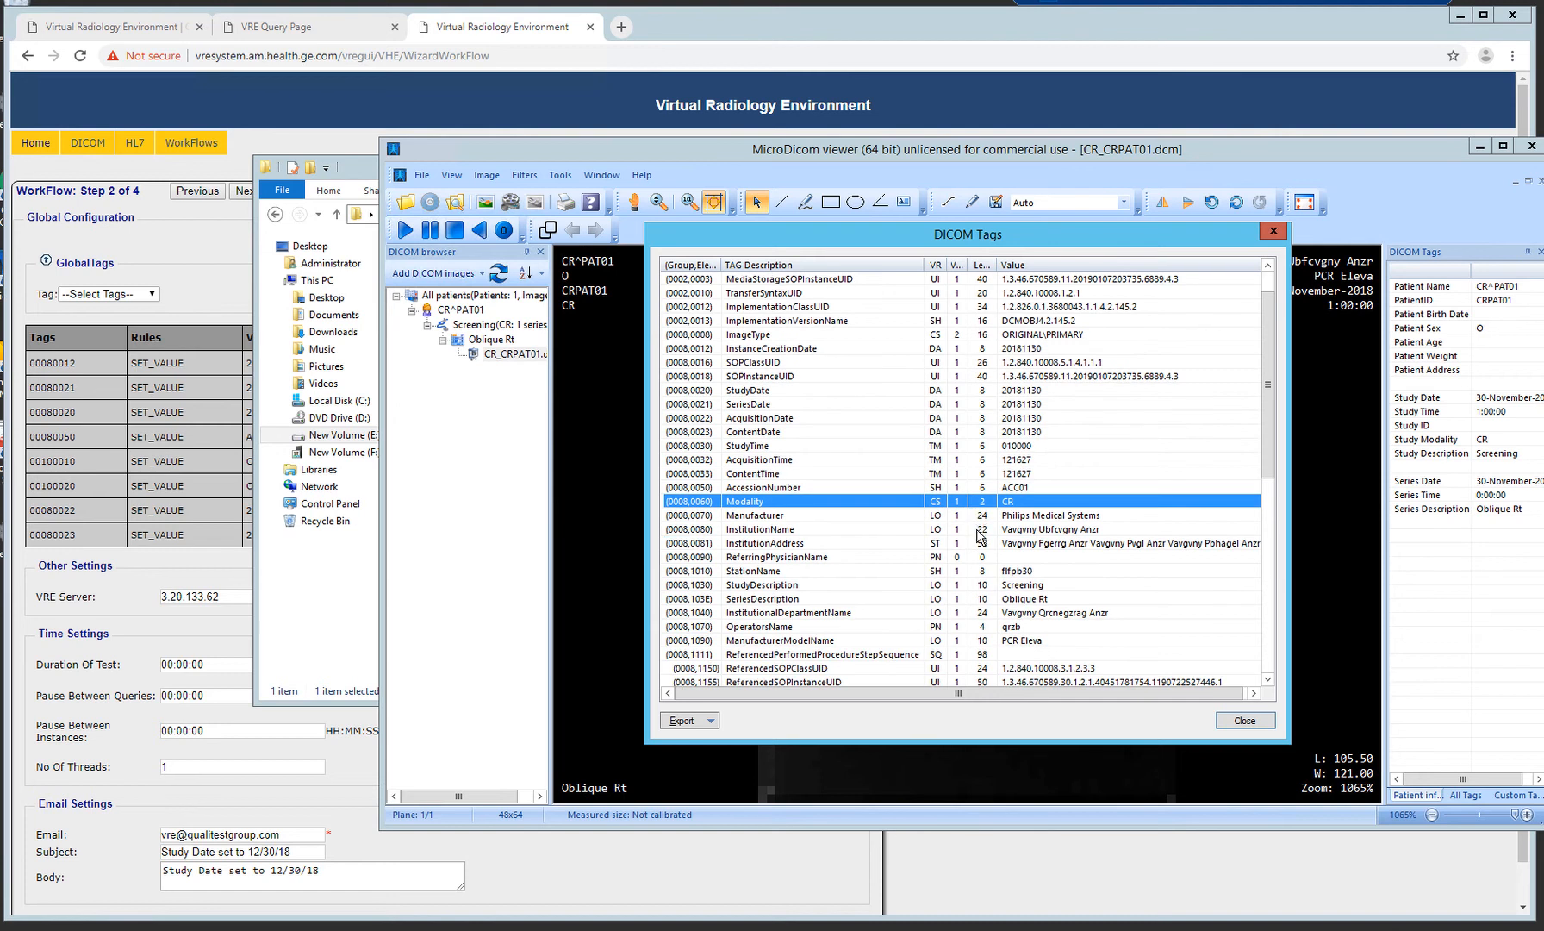
pyautogui.scroll(-3, 932, 555)
pyautogui.scroll(-2, 931, 555)
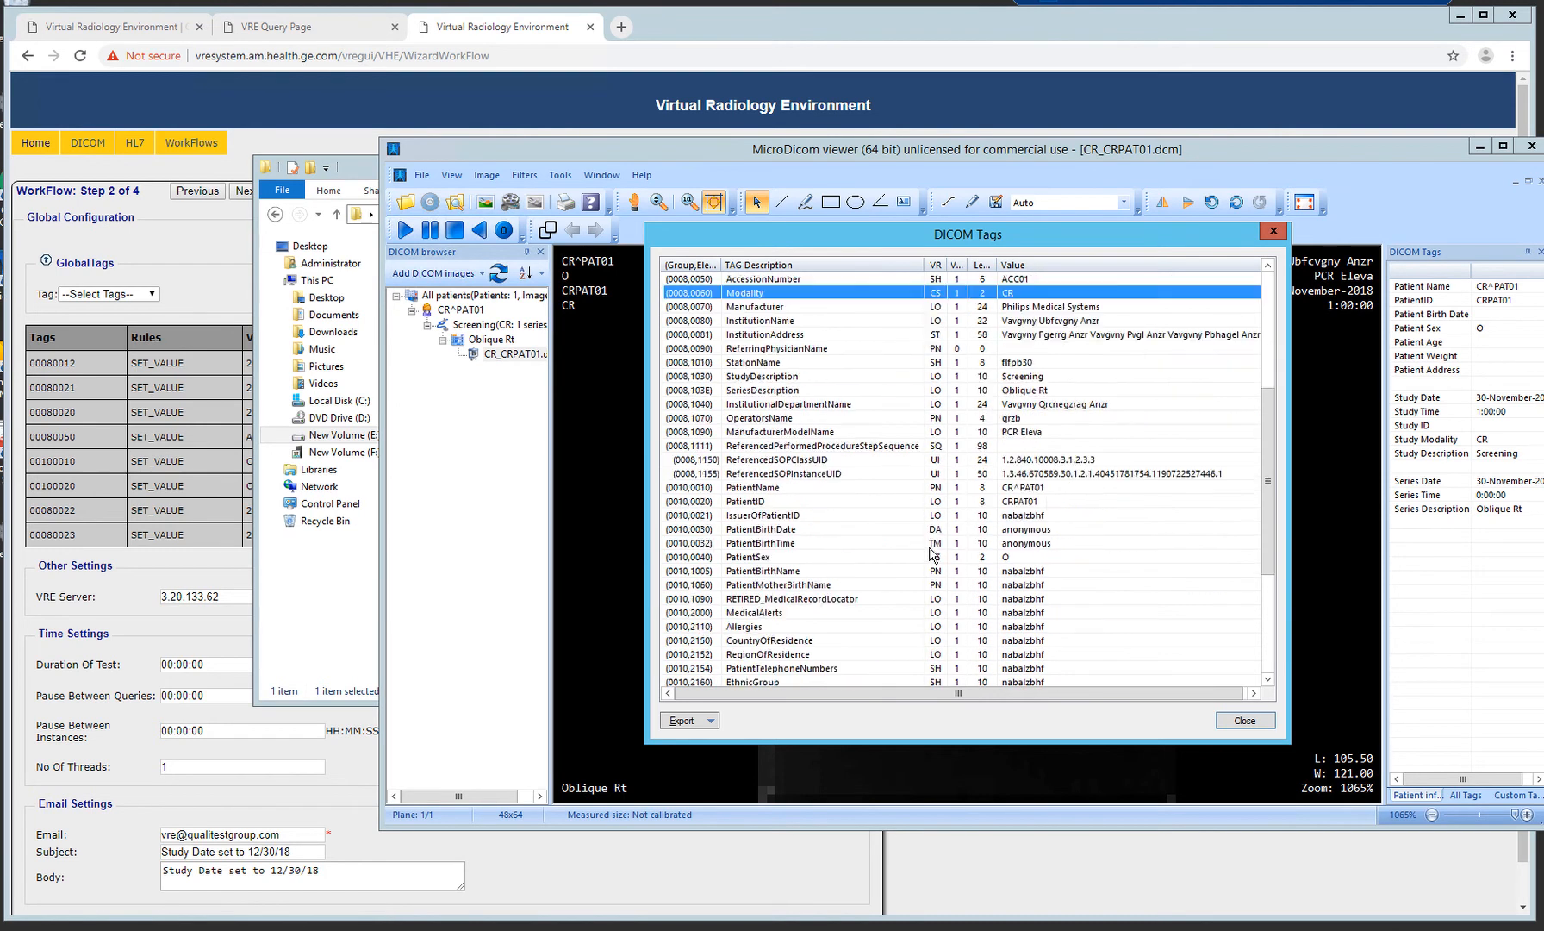
pyautogui.click(763, 502)
pyautogui.click(1024, 488)
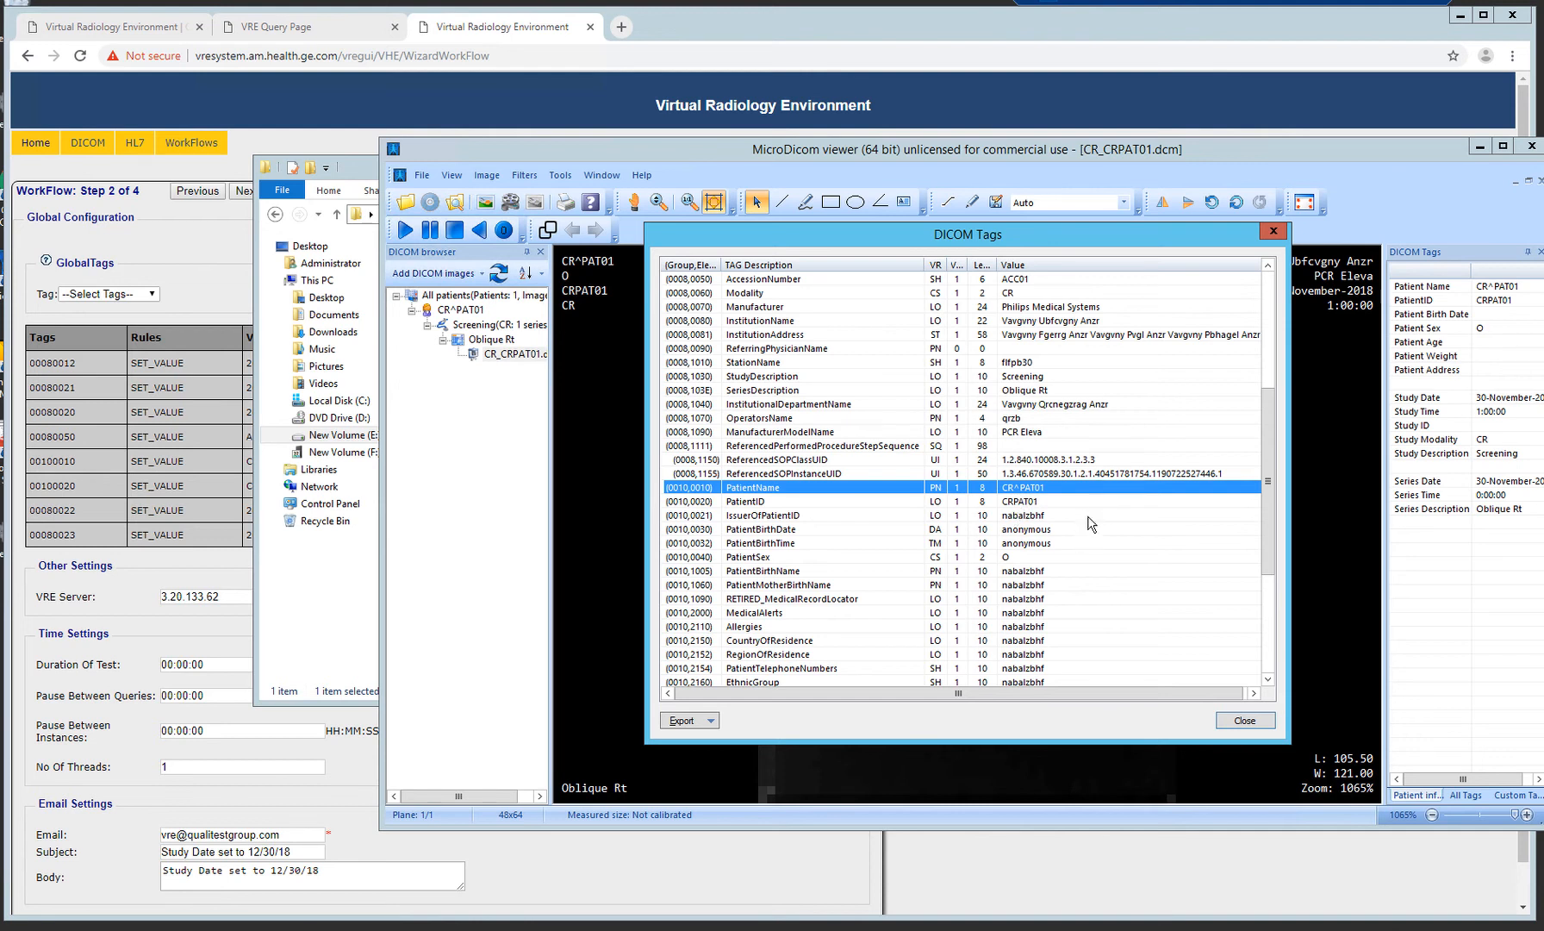
pyautogui.click(154, 296)
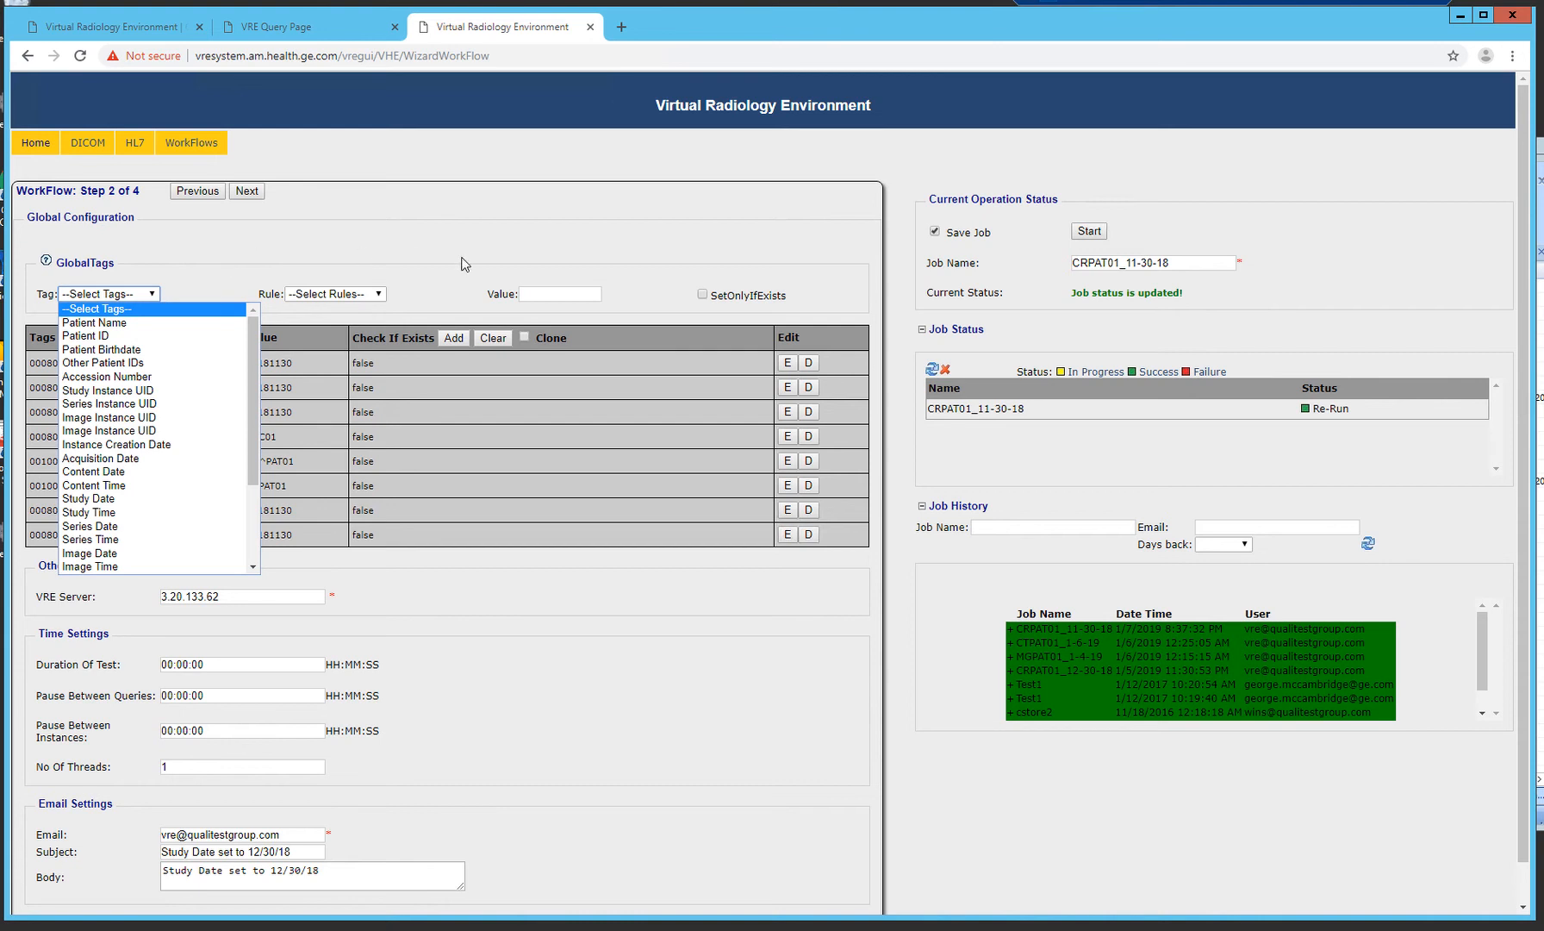
# - Add the notification e-mail address on a new line below the VRE URL in Notepad
pyautogui.moveTo(0, 191); pyautogui.dragTo(537, 226)
pyautogui.click(838, 394)
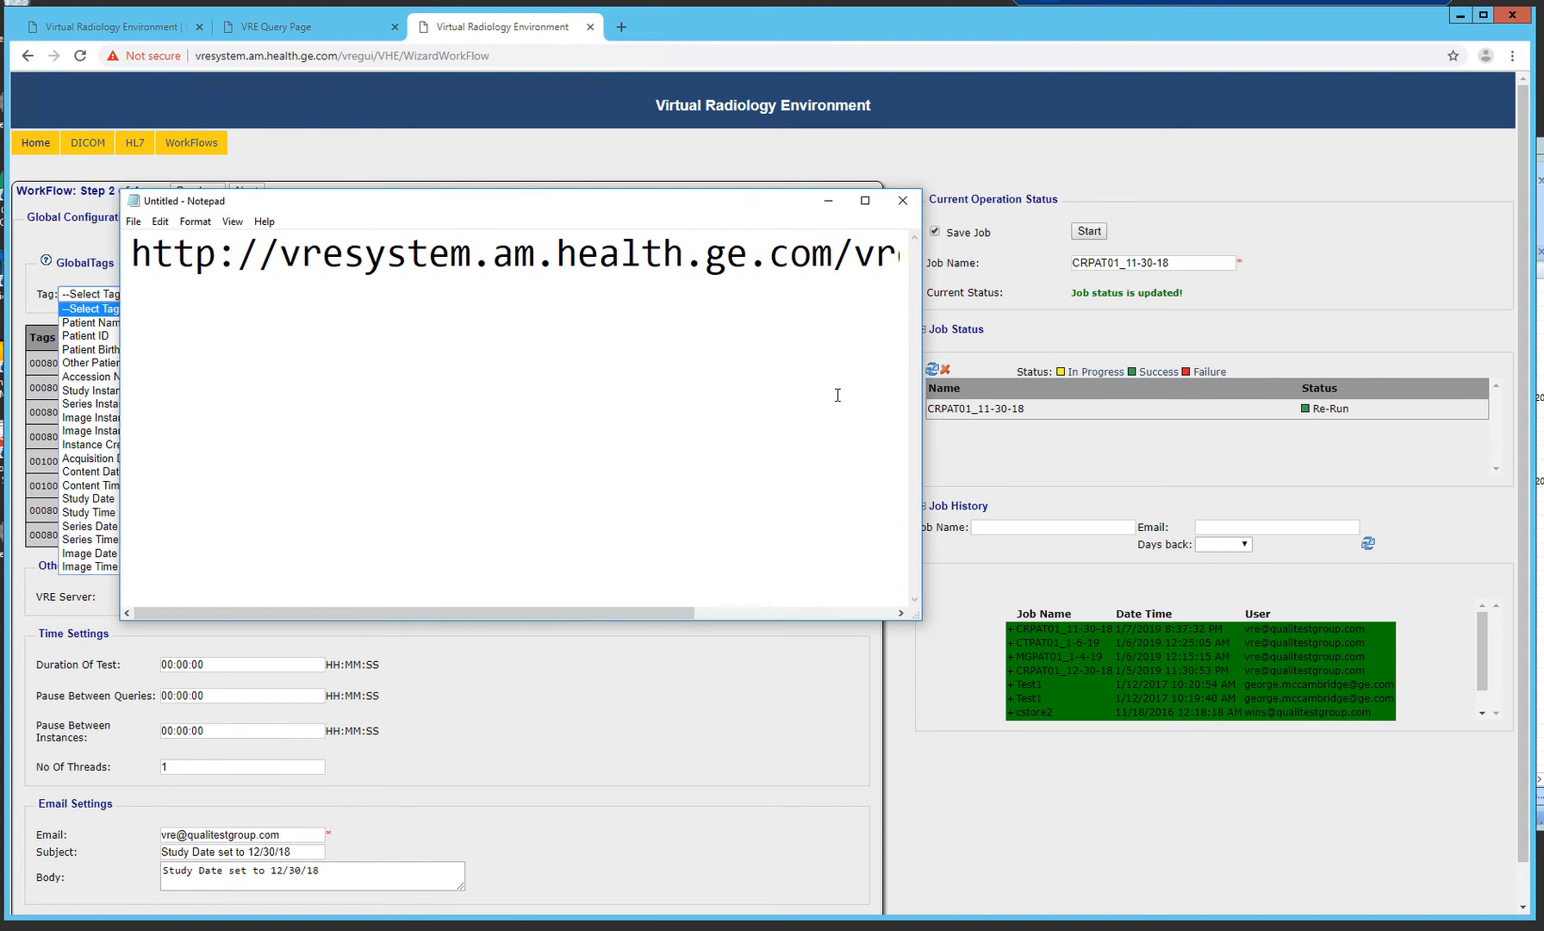
pyautogui.press('End')
pyautogui.press('Return')
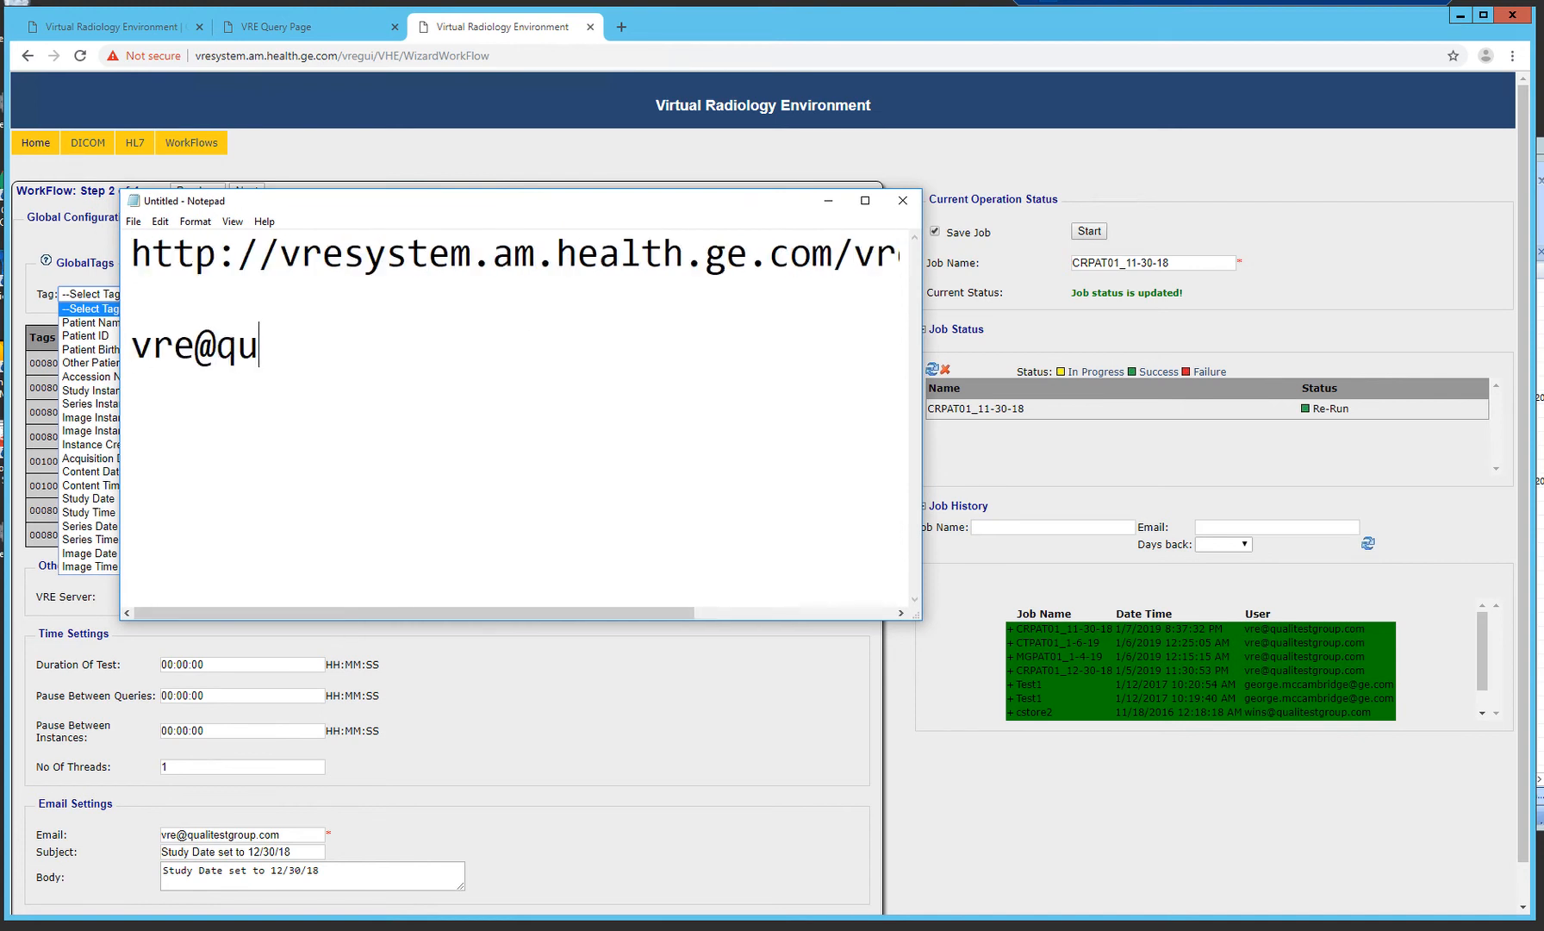
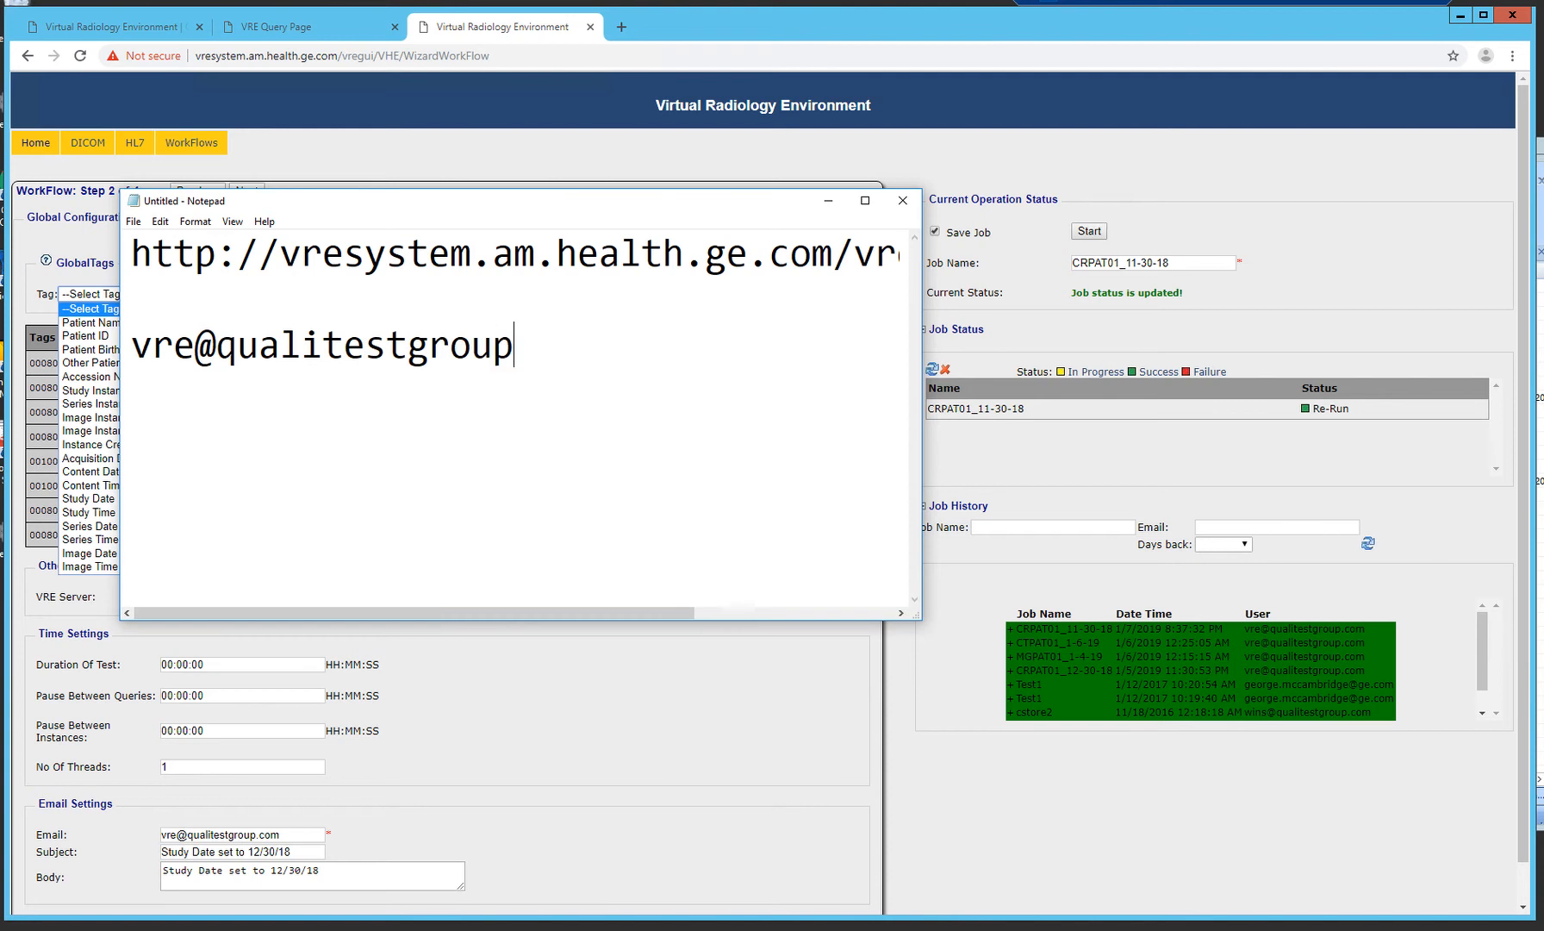
pyautogui.moveTo(760, 208); pyautogui.dragTo(0, 272)
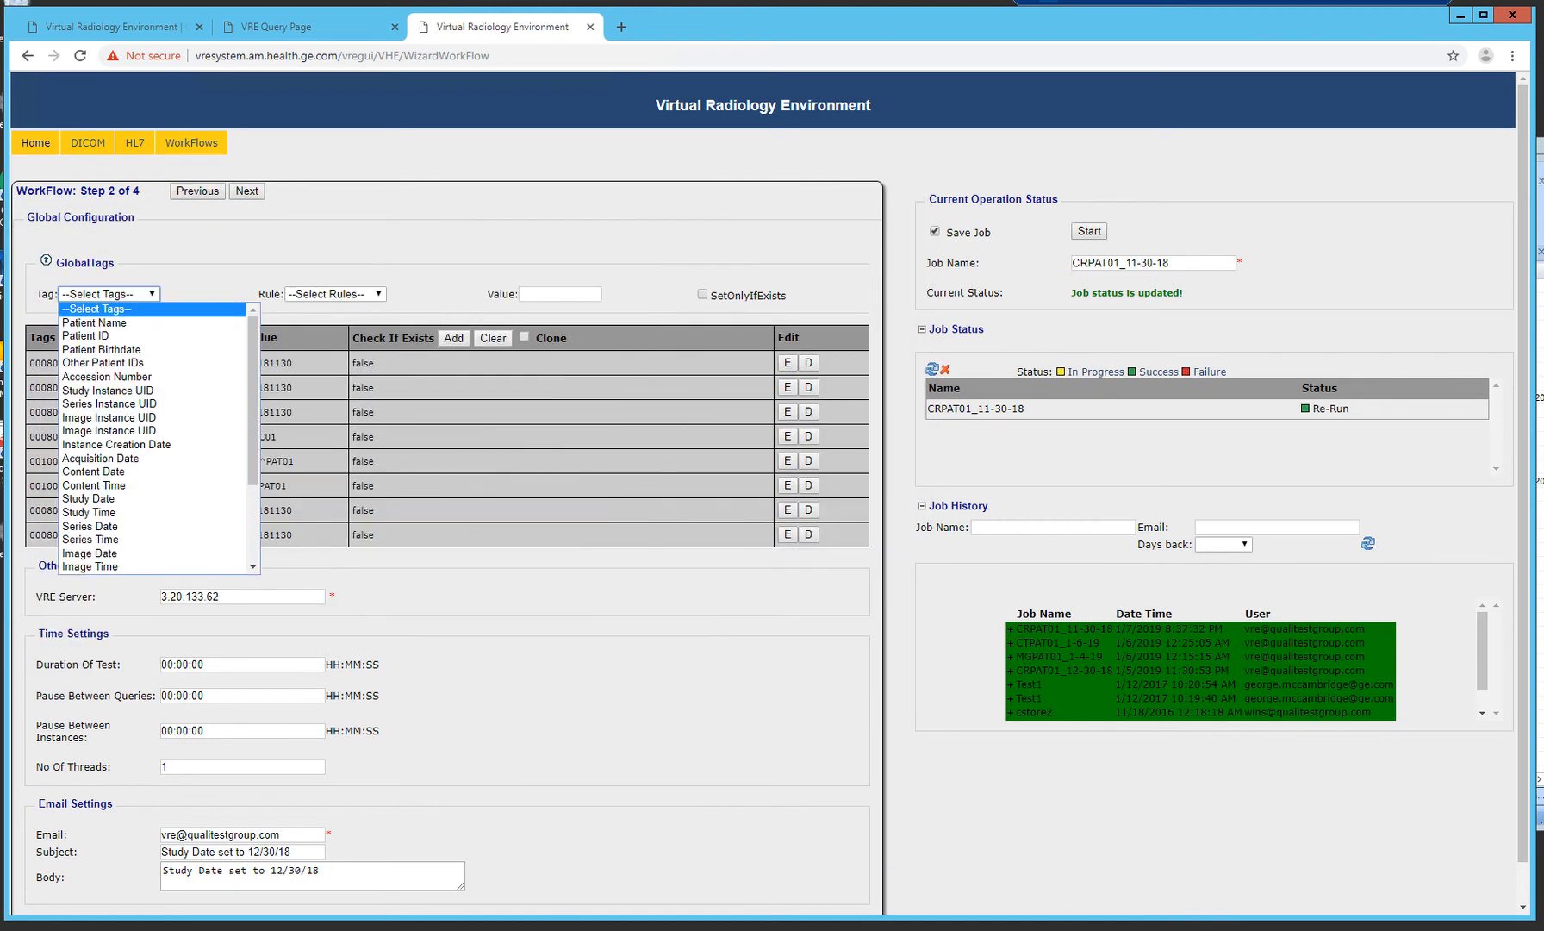
pyautogui.click(485, 245)
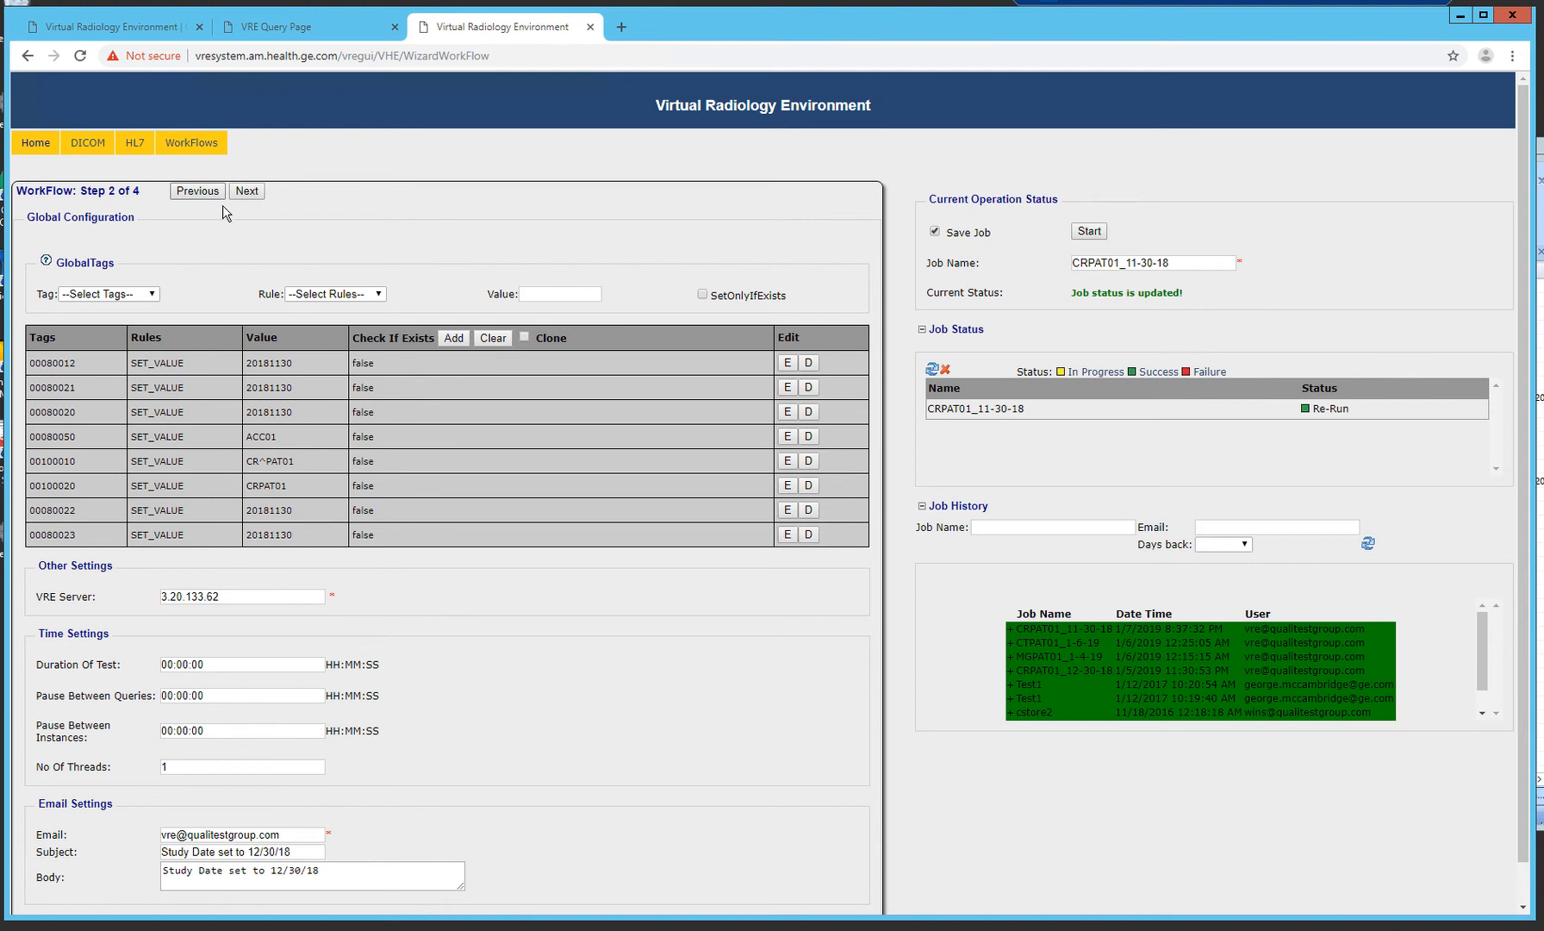
pyautogui.click(246, 190)
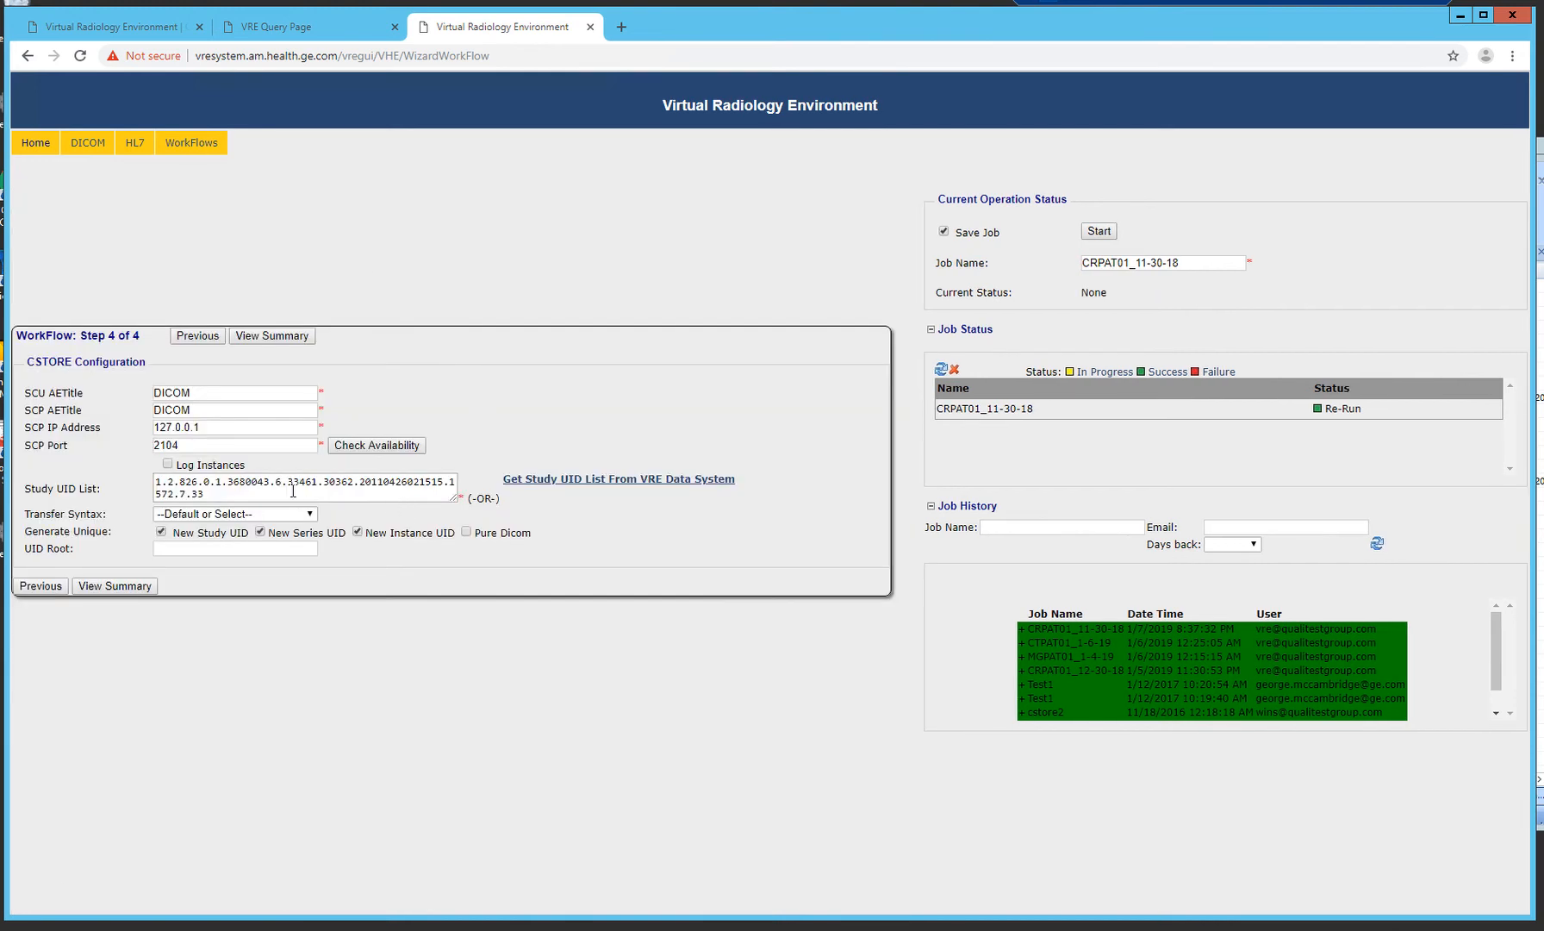
pyautogui.doubleClick(231, 491)
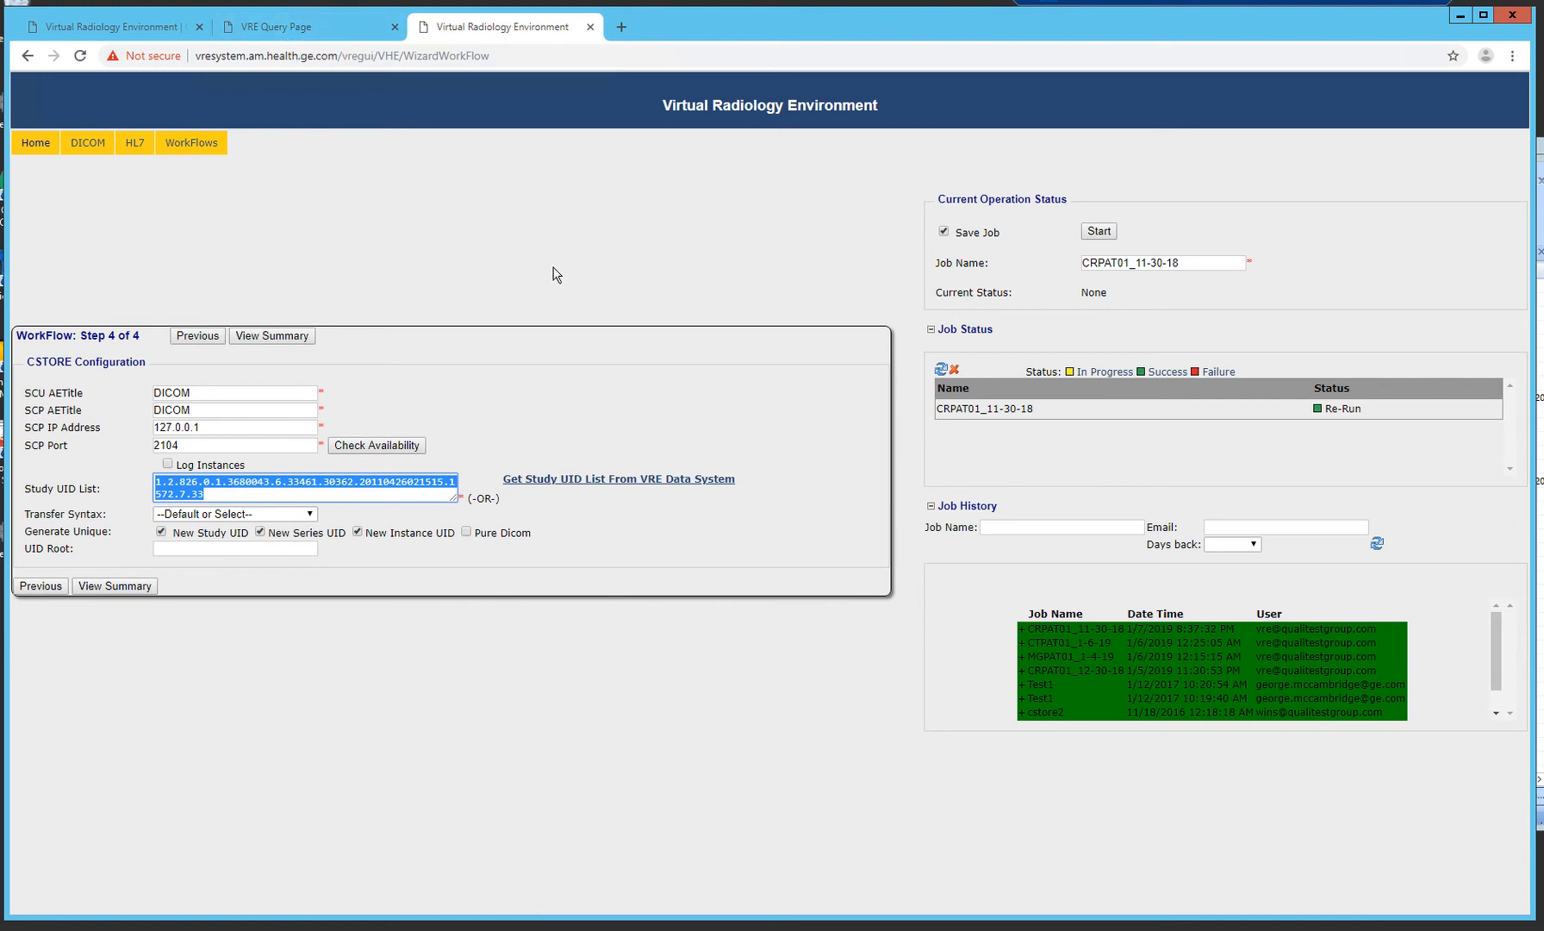
pyautogui.click(205, 335)
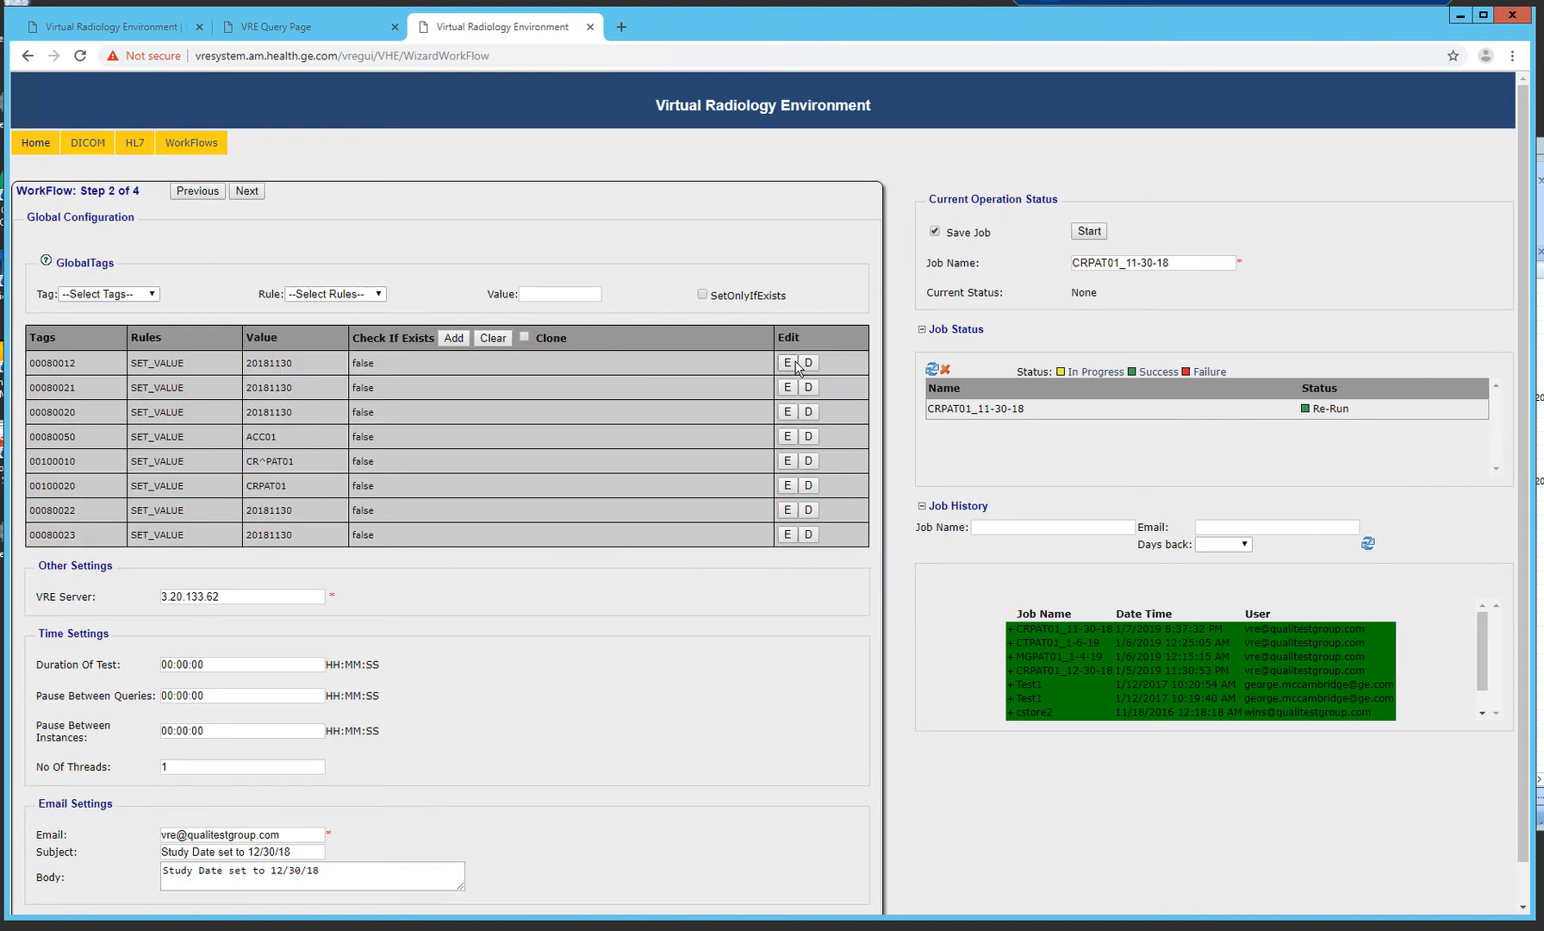
# - Change the 00080012 tag rule's value from 20181130 to 20181210
pyautogui.click(787, 363)
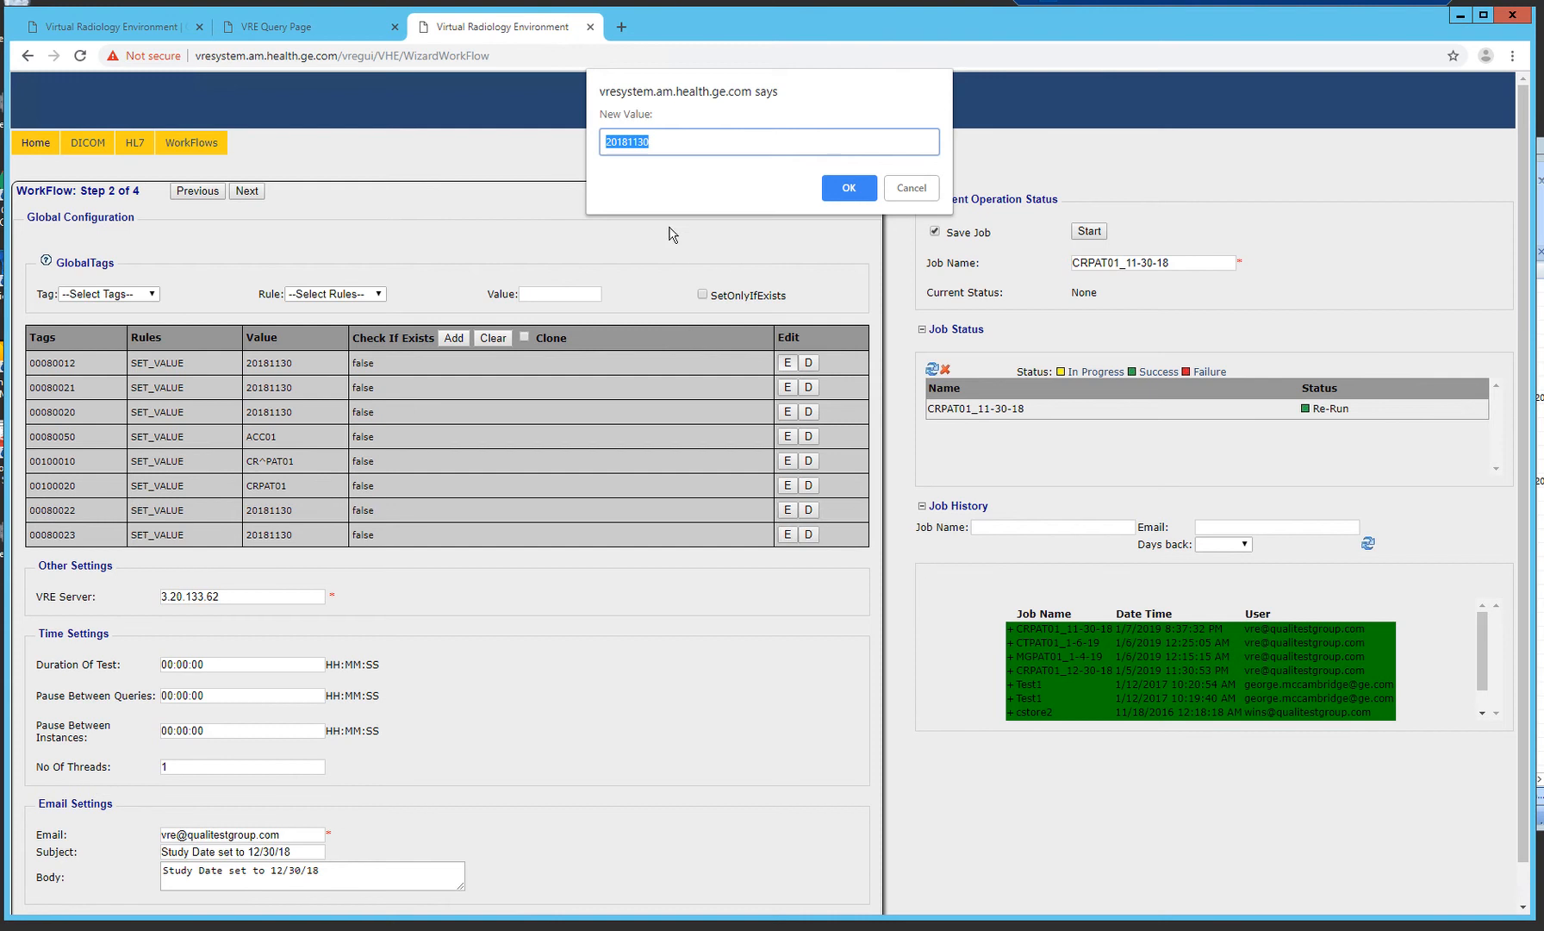
pyautogui.click(661, 141)
pyautogui.click(849, 189)
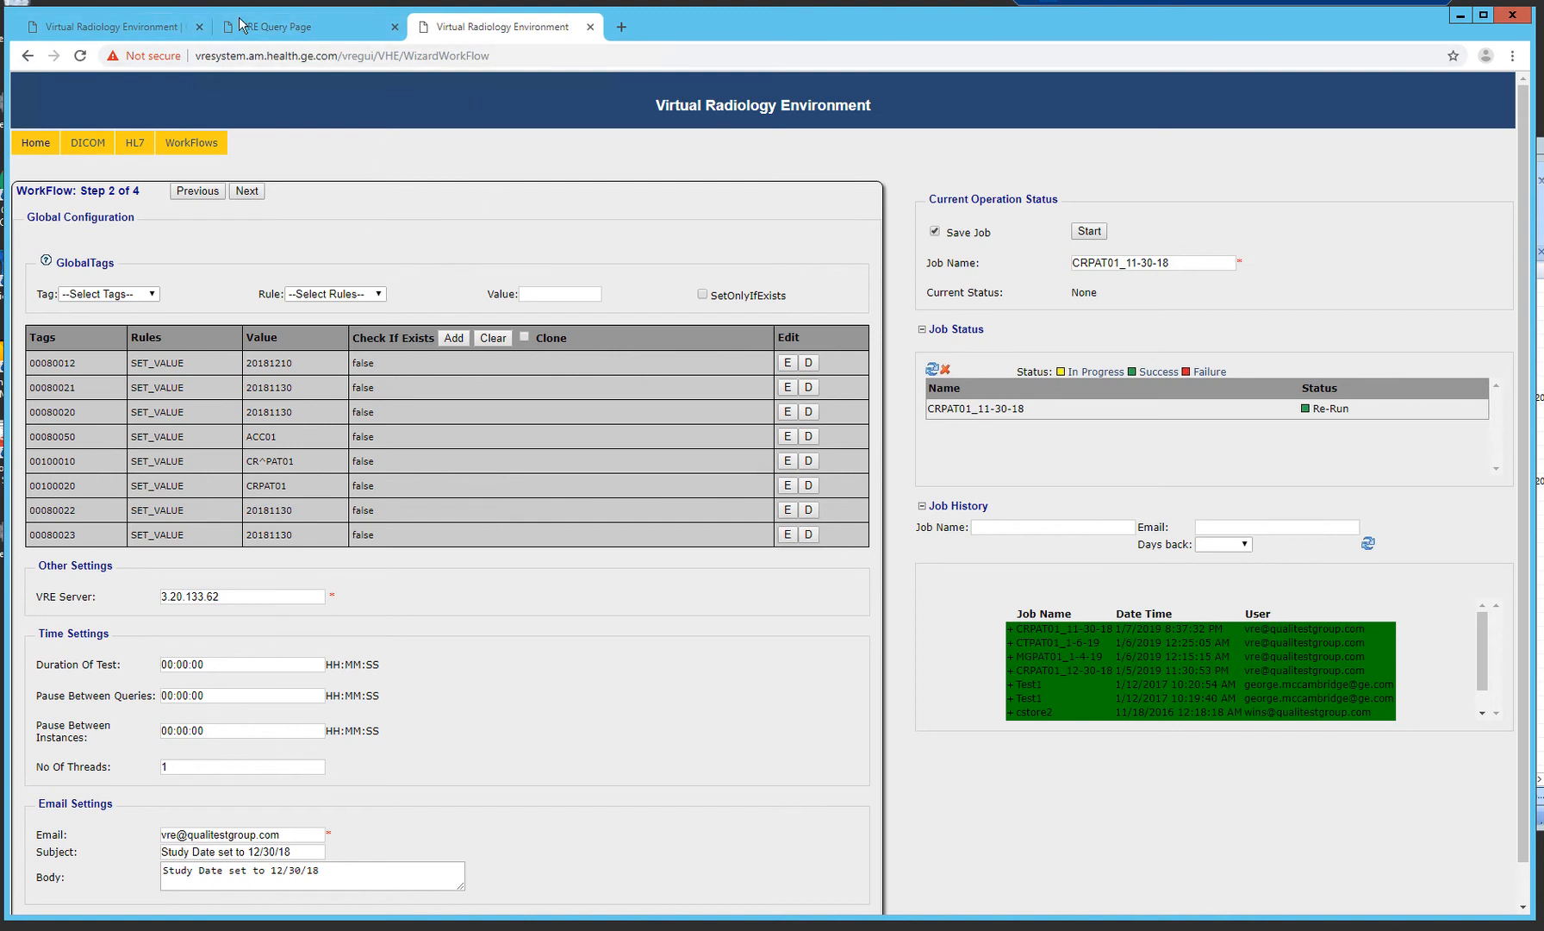
# - Query the data system for the study whose Study Instance UID equals the pasted UID
pyautogui.click(247, 191)
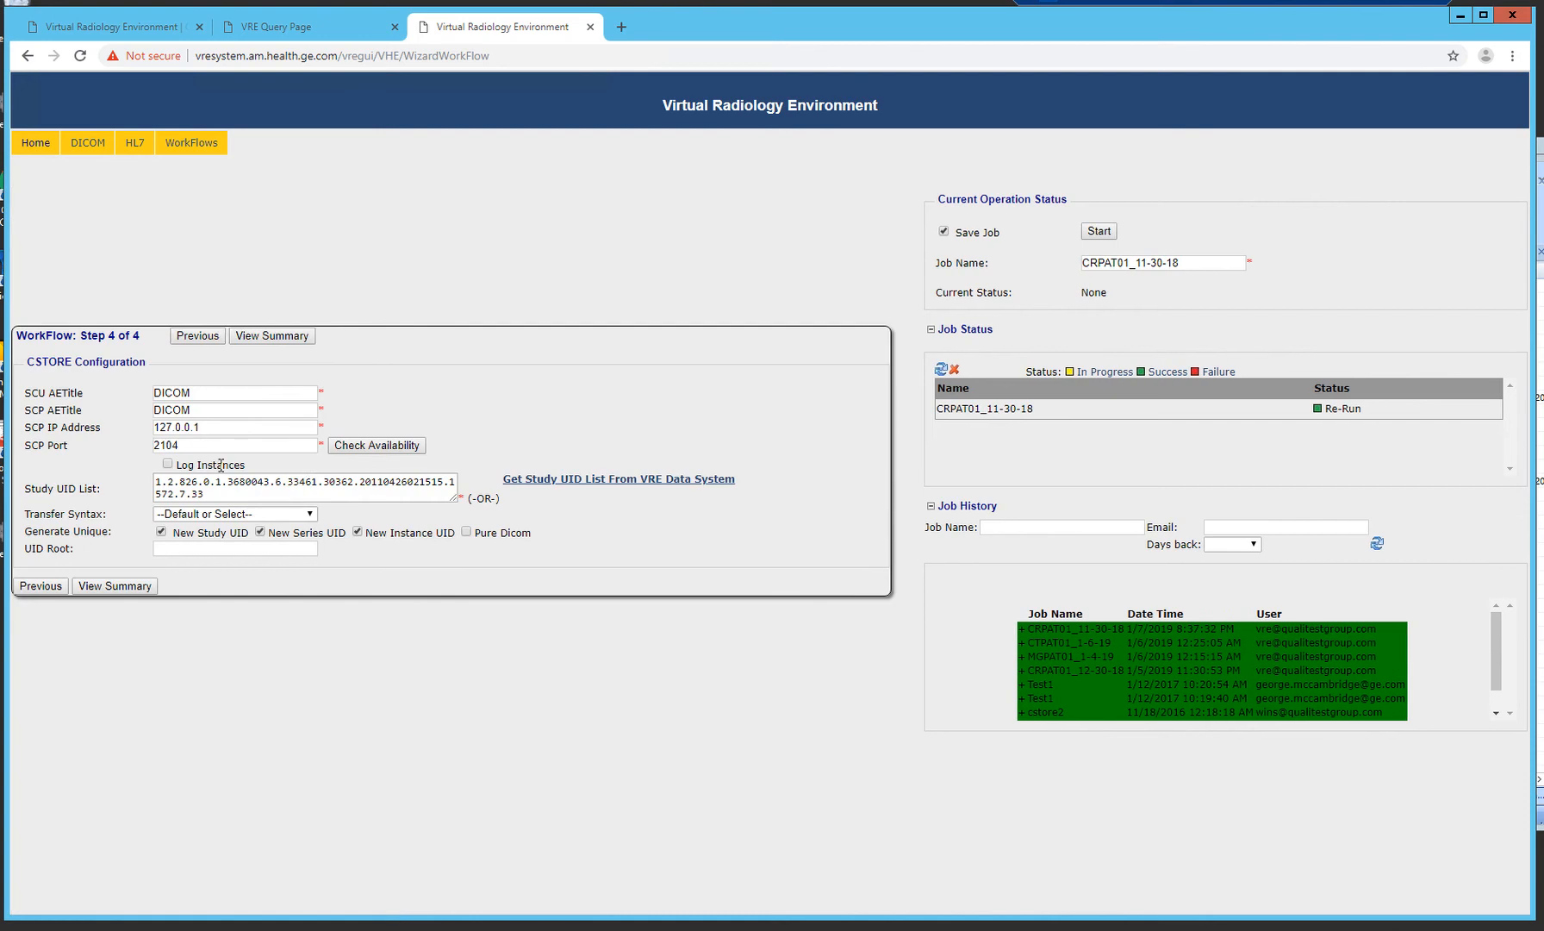
pyautogui.tripleClick(236, 495)
pyautogui.hotkey('ctrl', 'c')
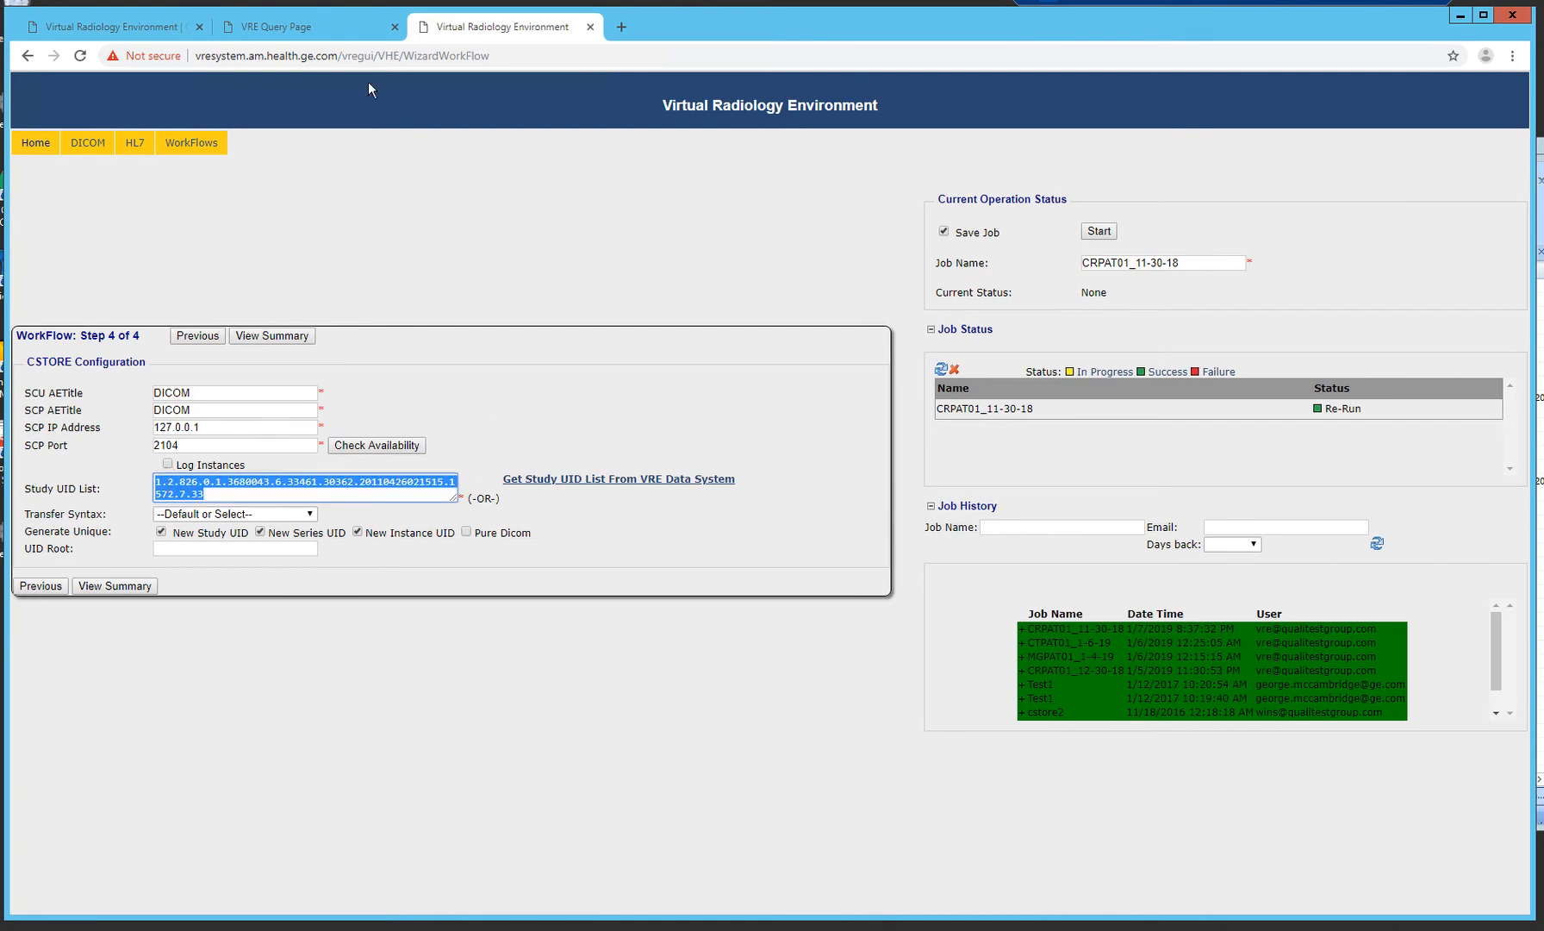
pyautogui.click(203, 336)
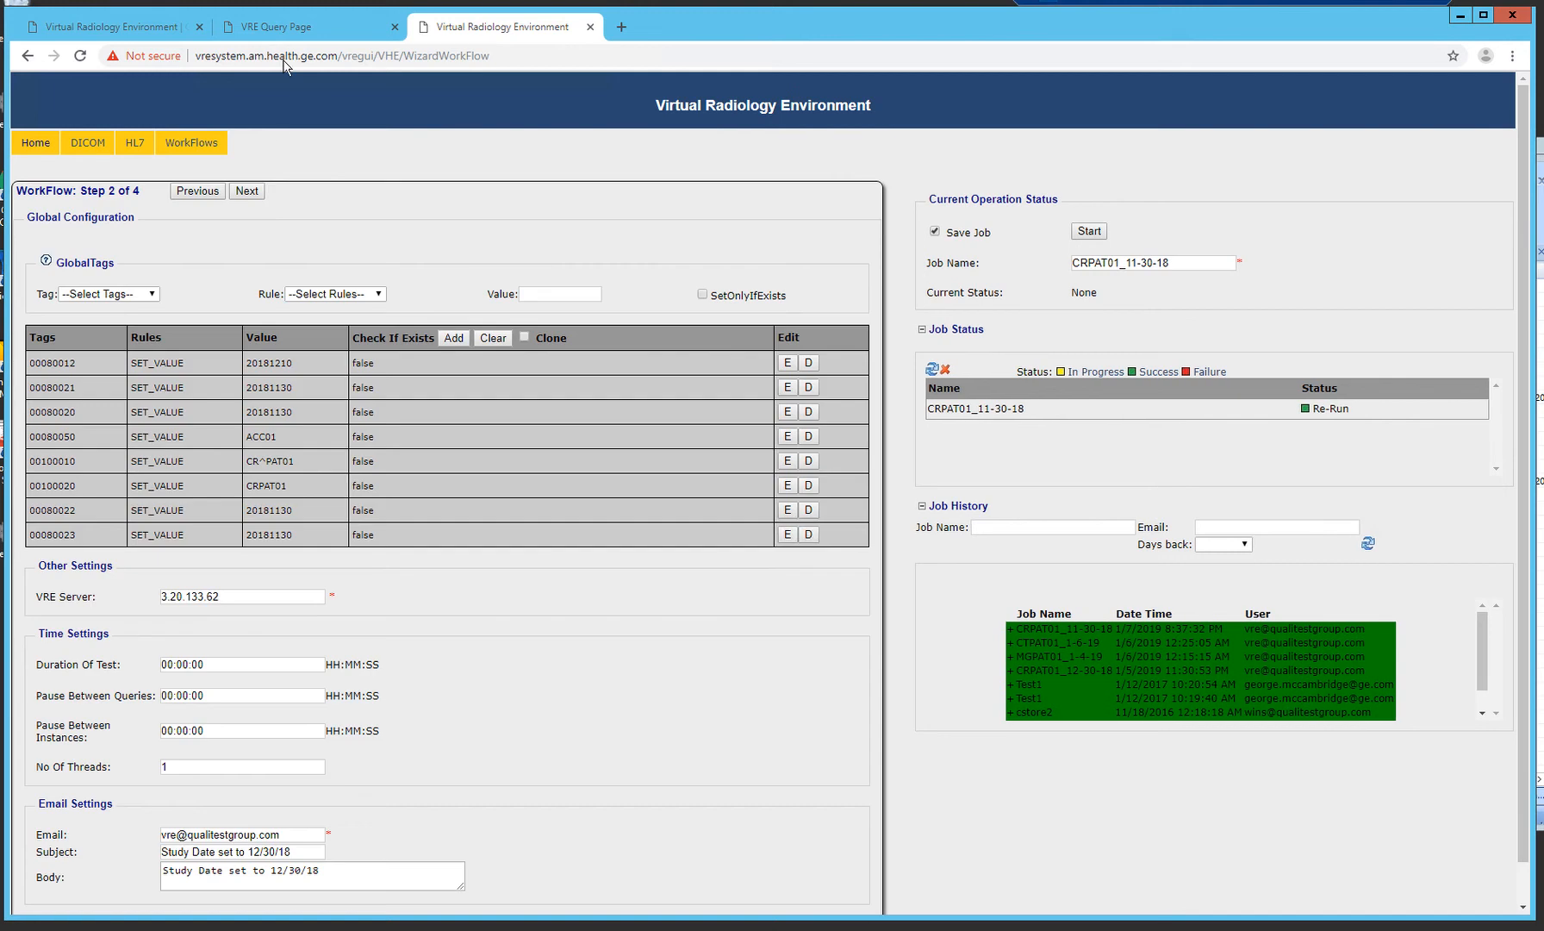
pyautogui.click(360, 38)
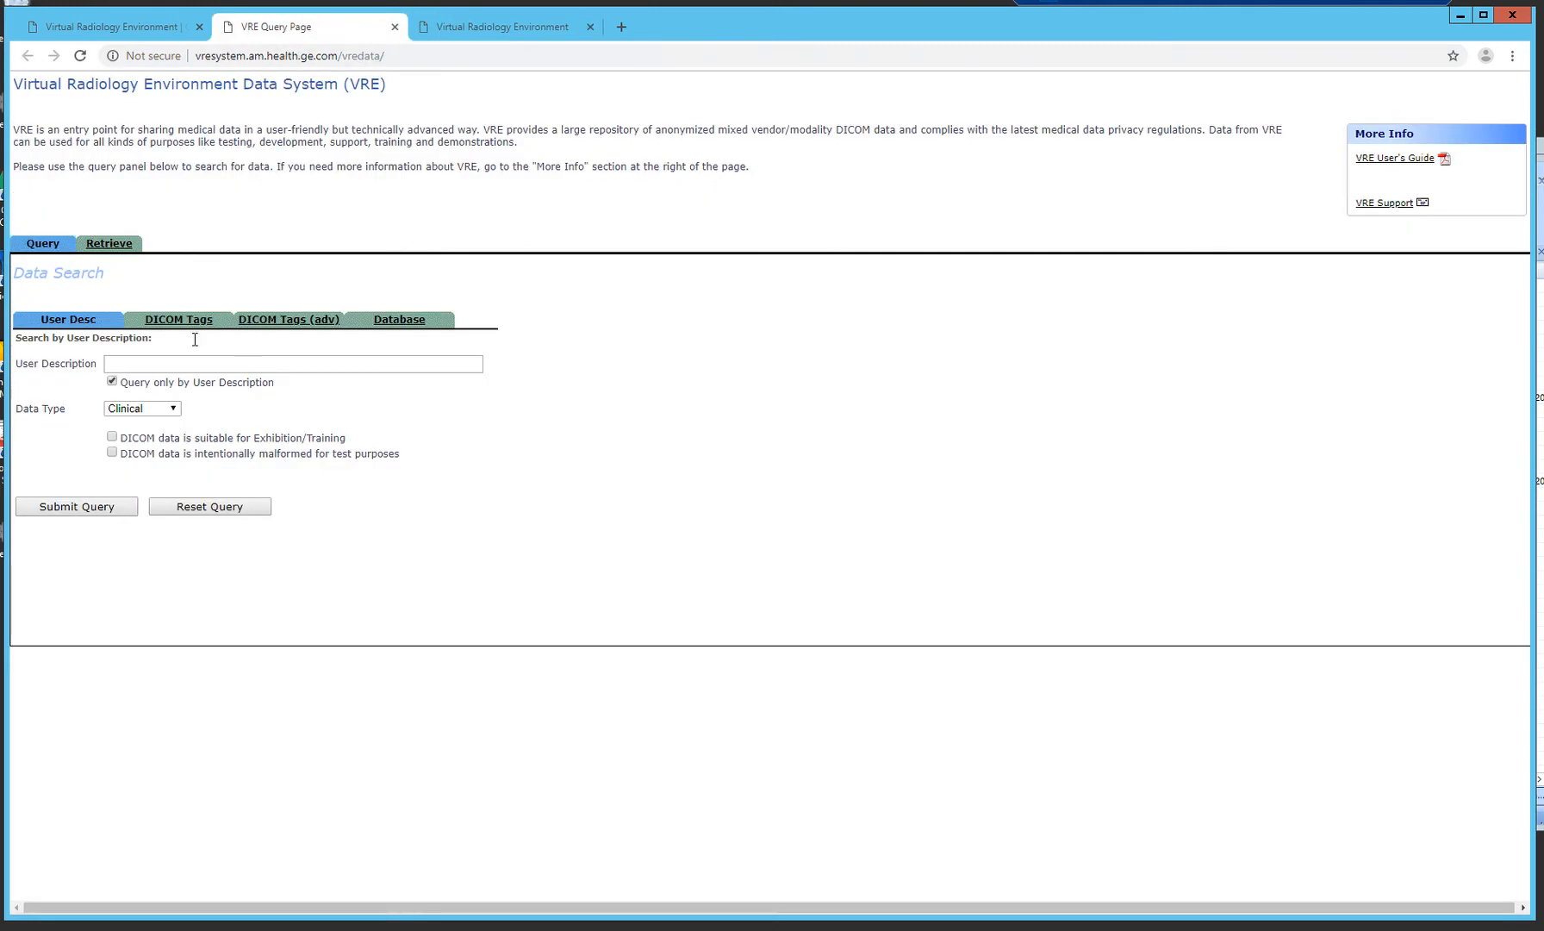
pyautogui.click(158, 324)
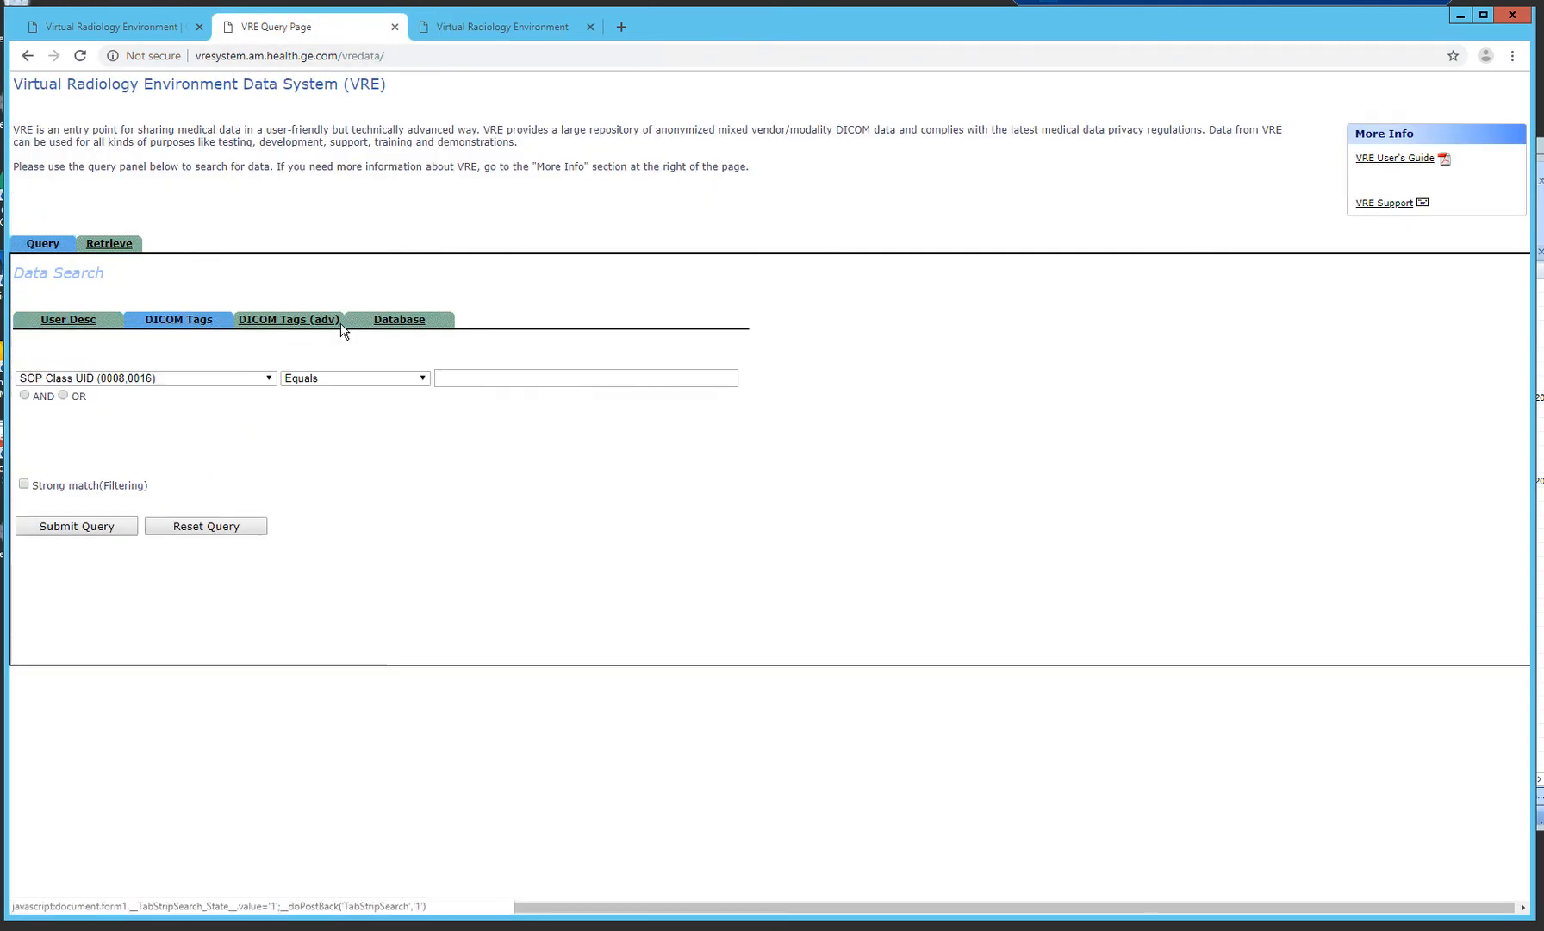
pyautogui.click(102, 380)
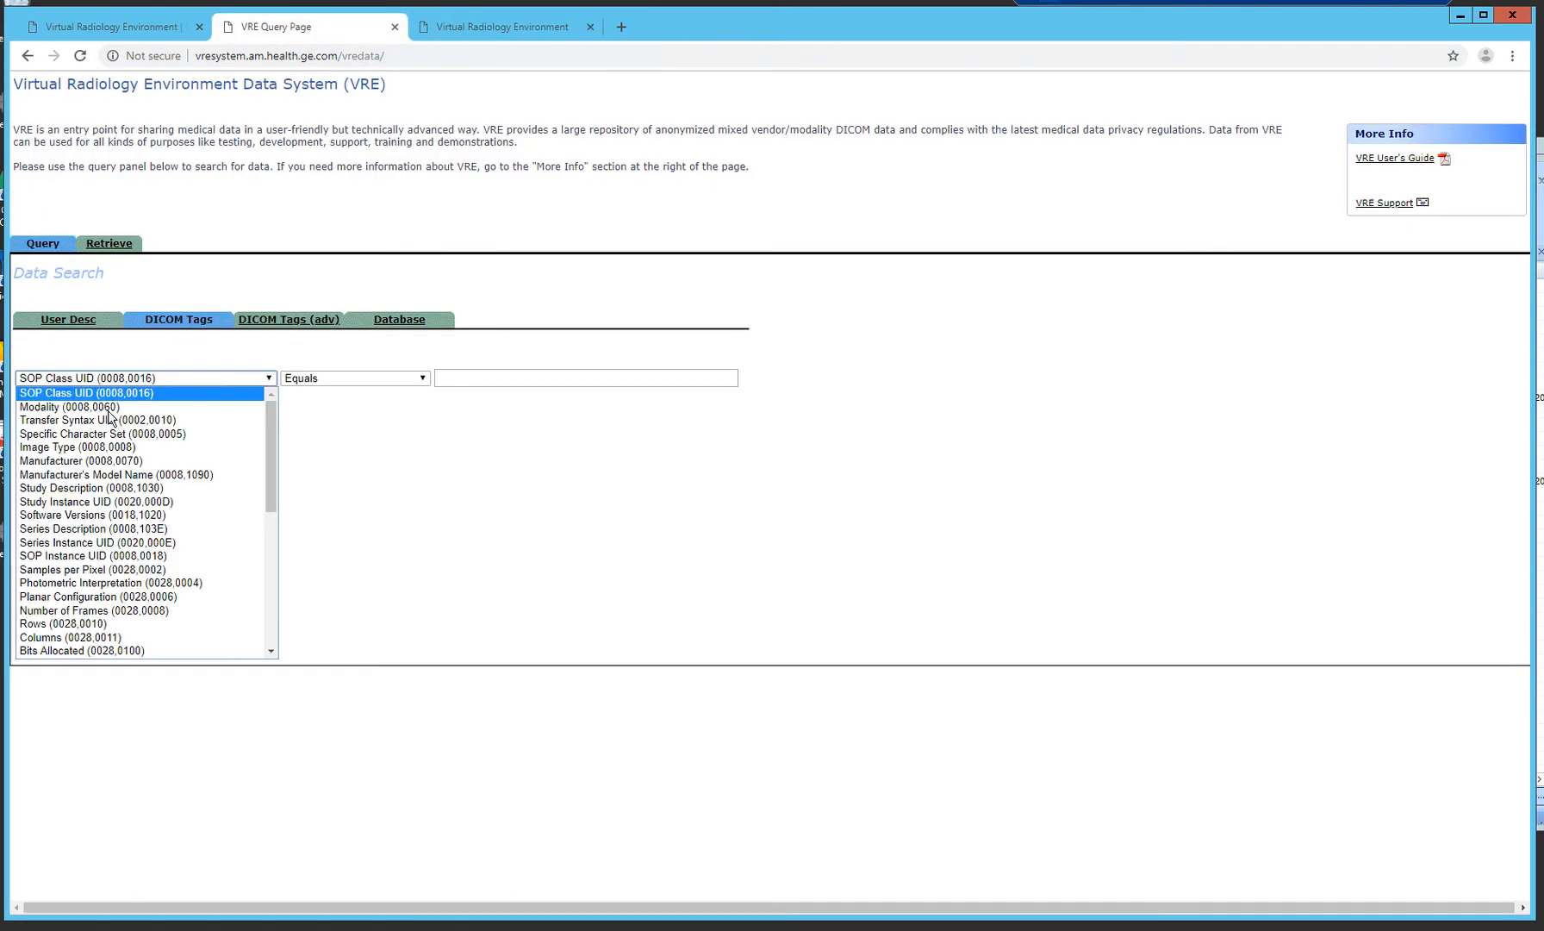
pyautogui.click(99, 502)
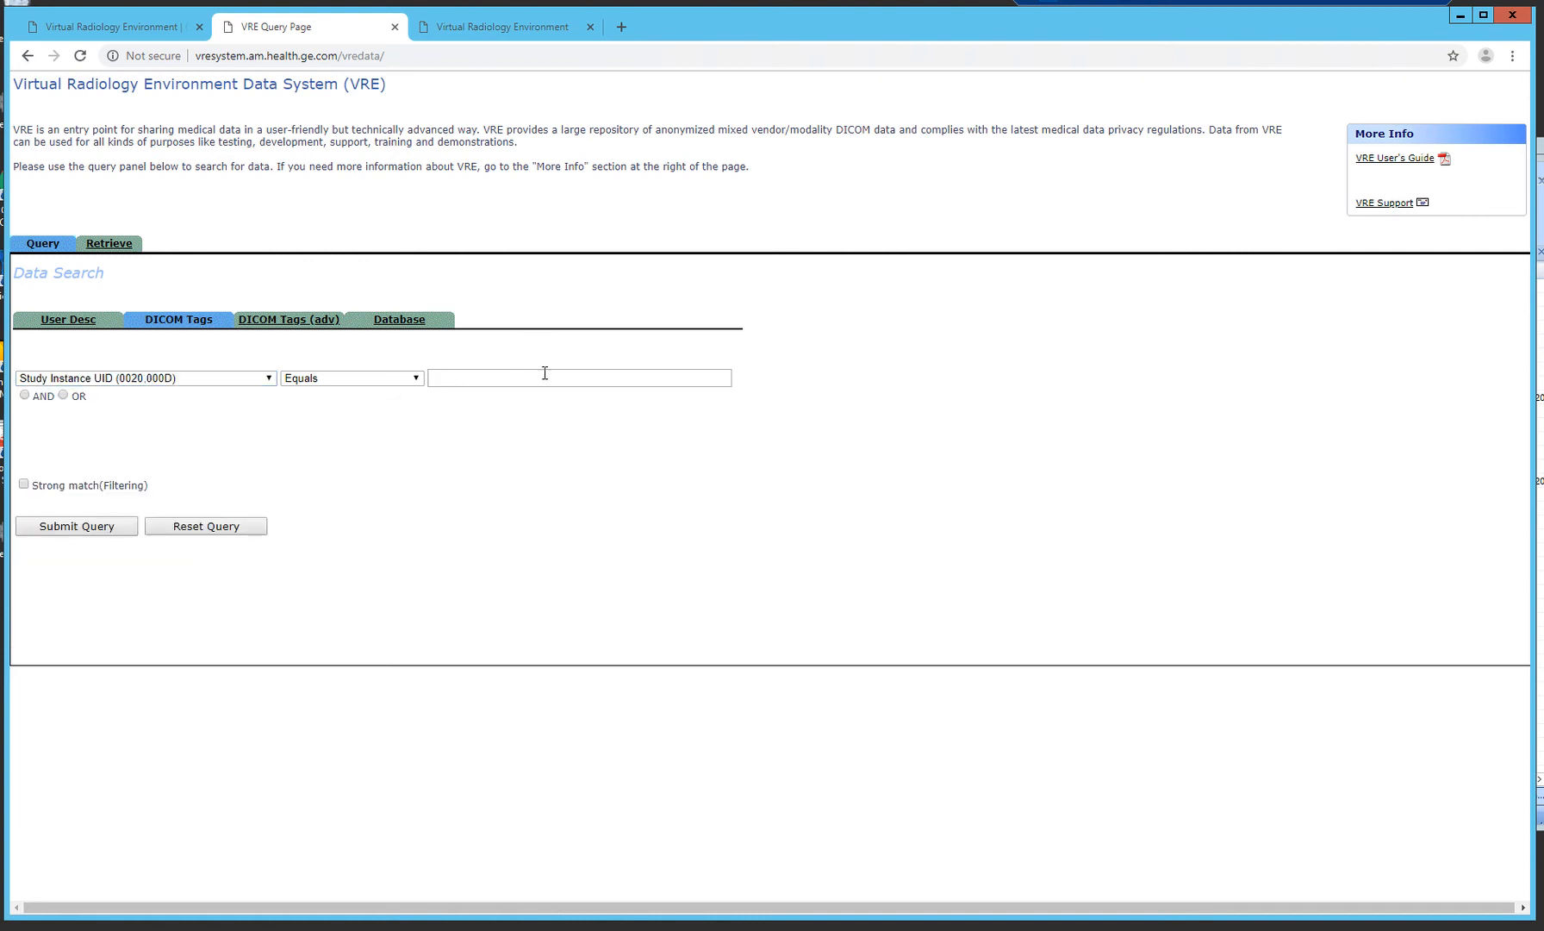
pyautogui.click(496, 381)
pyautogui.hotkey('ctrl', 'v')
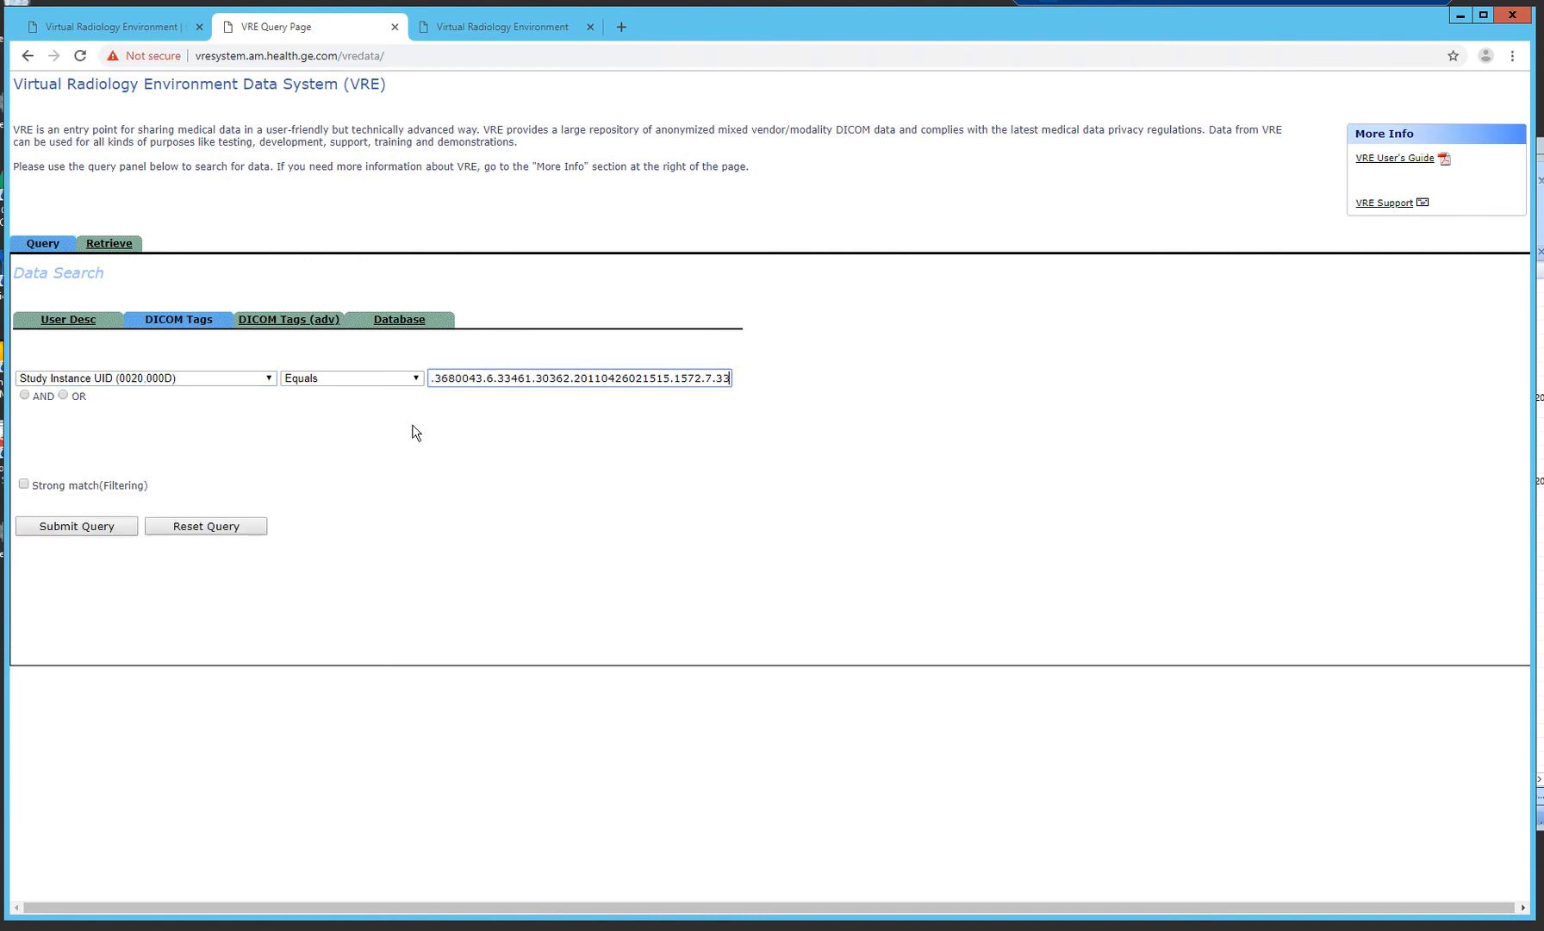
pyautogui.click(52, 527)
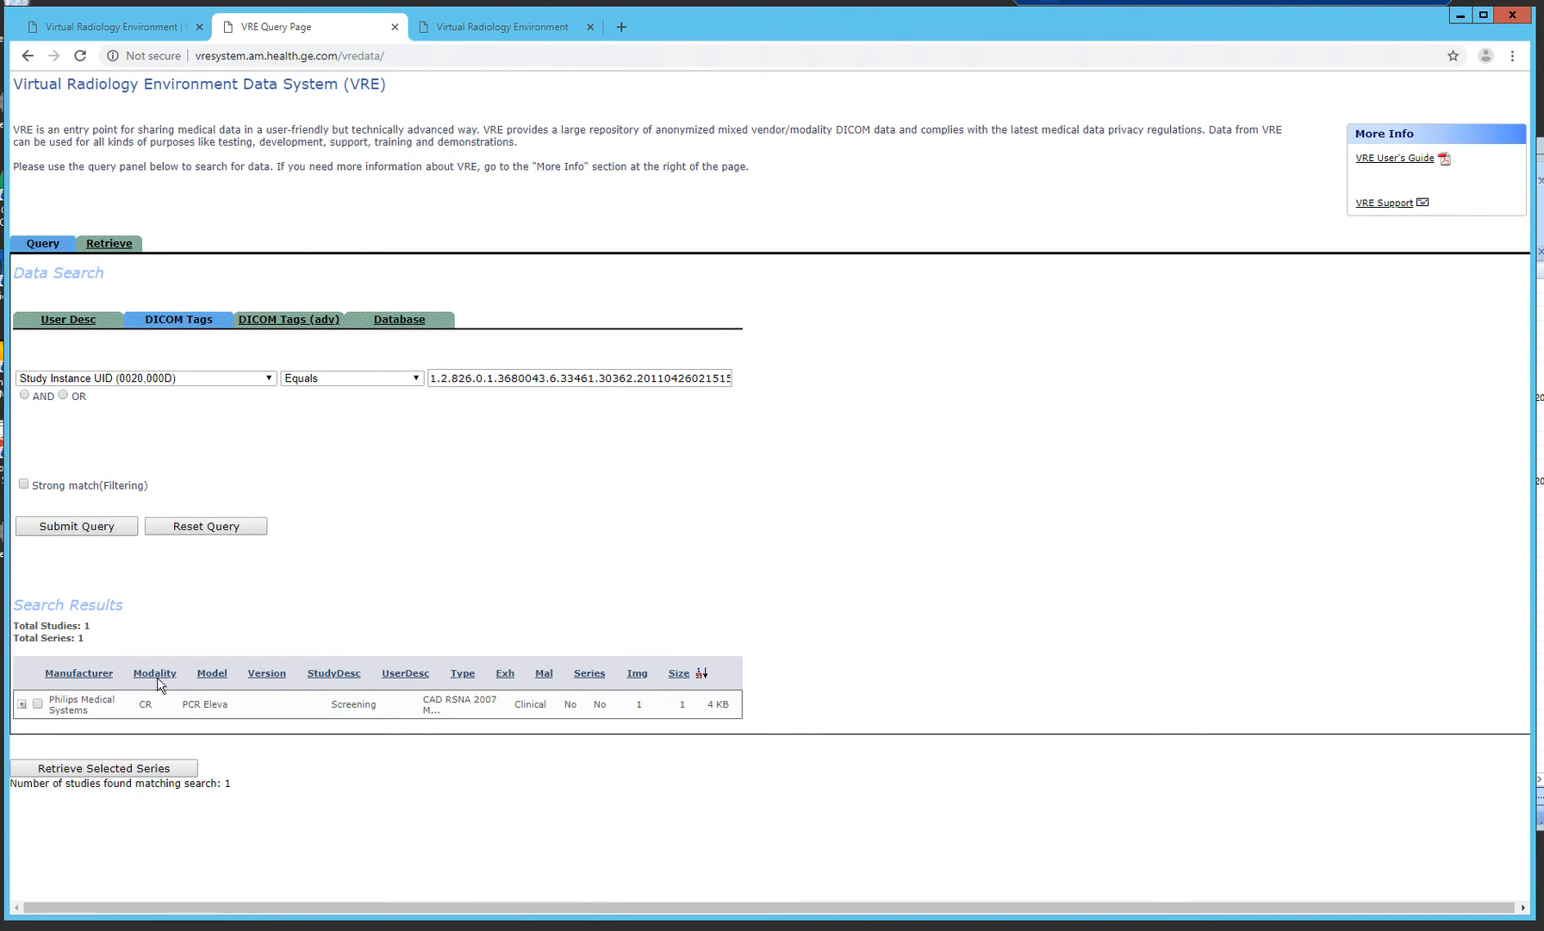
# - Copy the Study Instance UID from the Philips CR series' tag details and return to the workflow
pyautogui.click(22, 704)
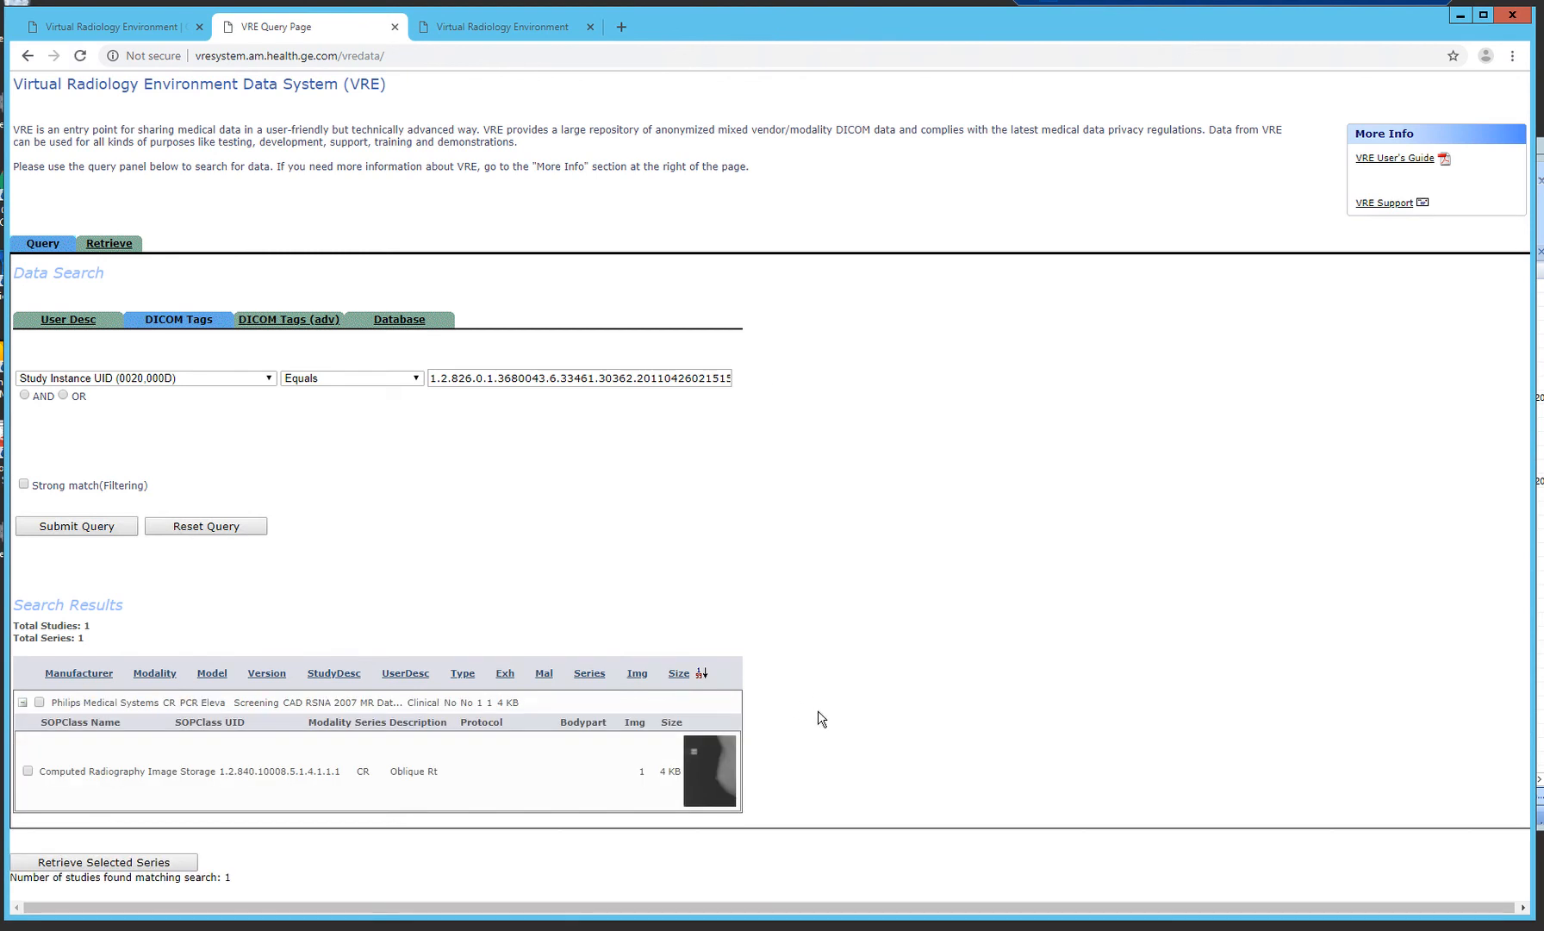
pyautogui.scroll(-1, 818, 711)
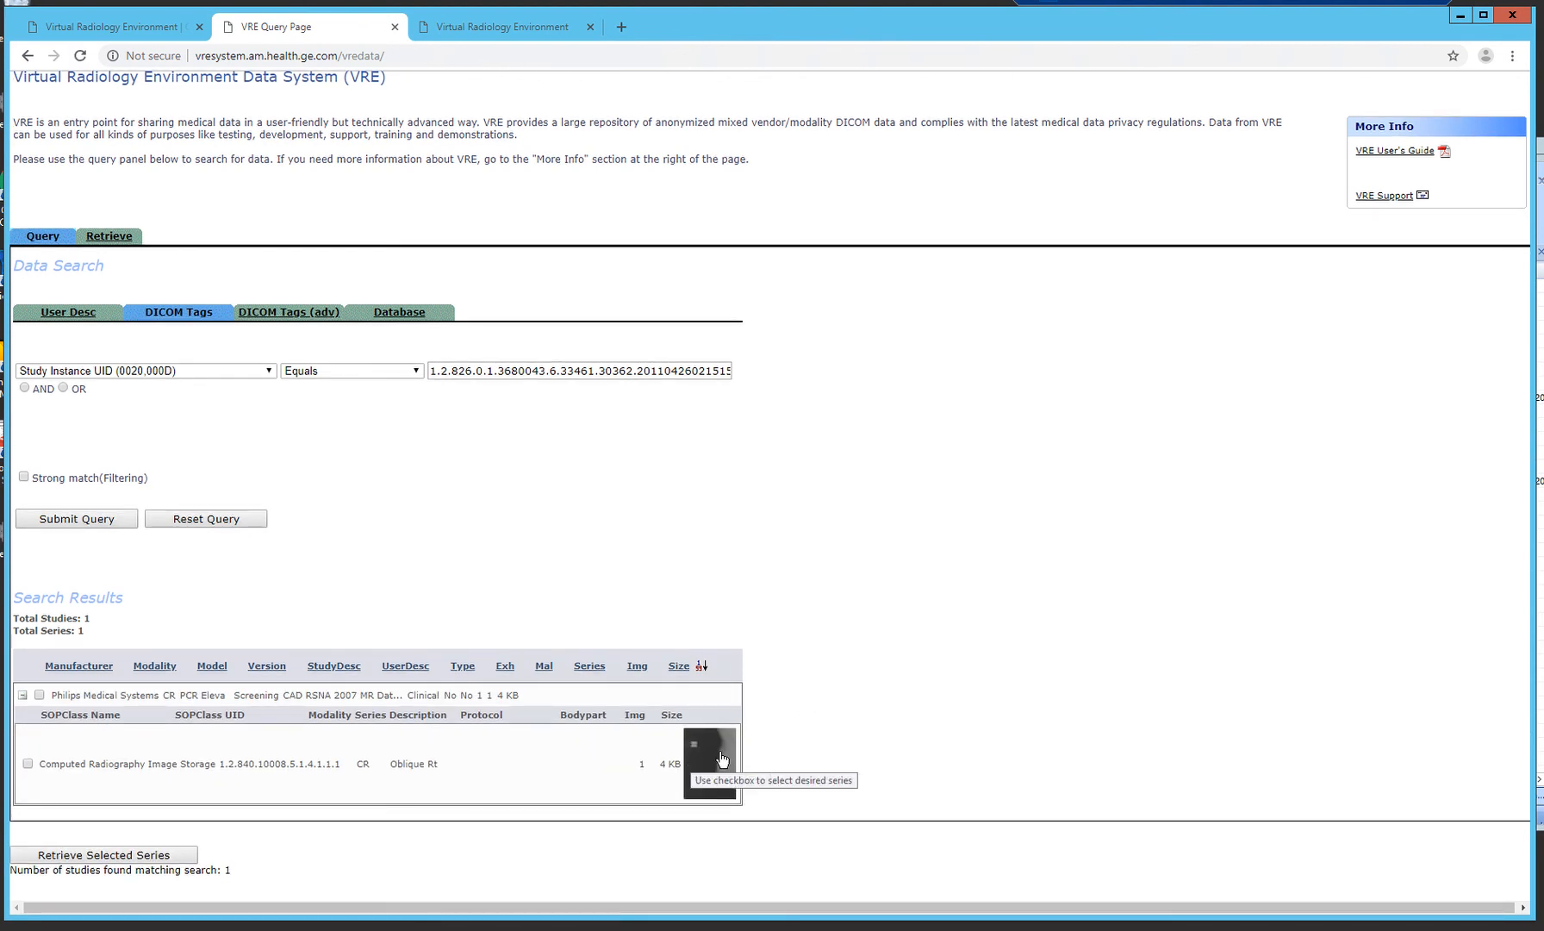
pyautogui.click(723, 758)
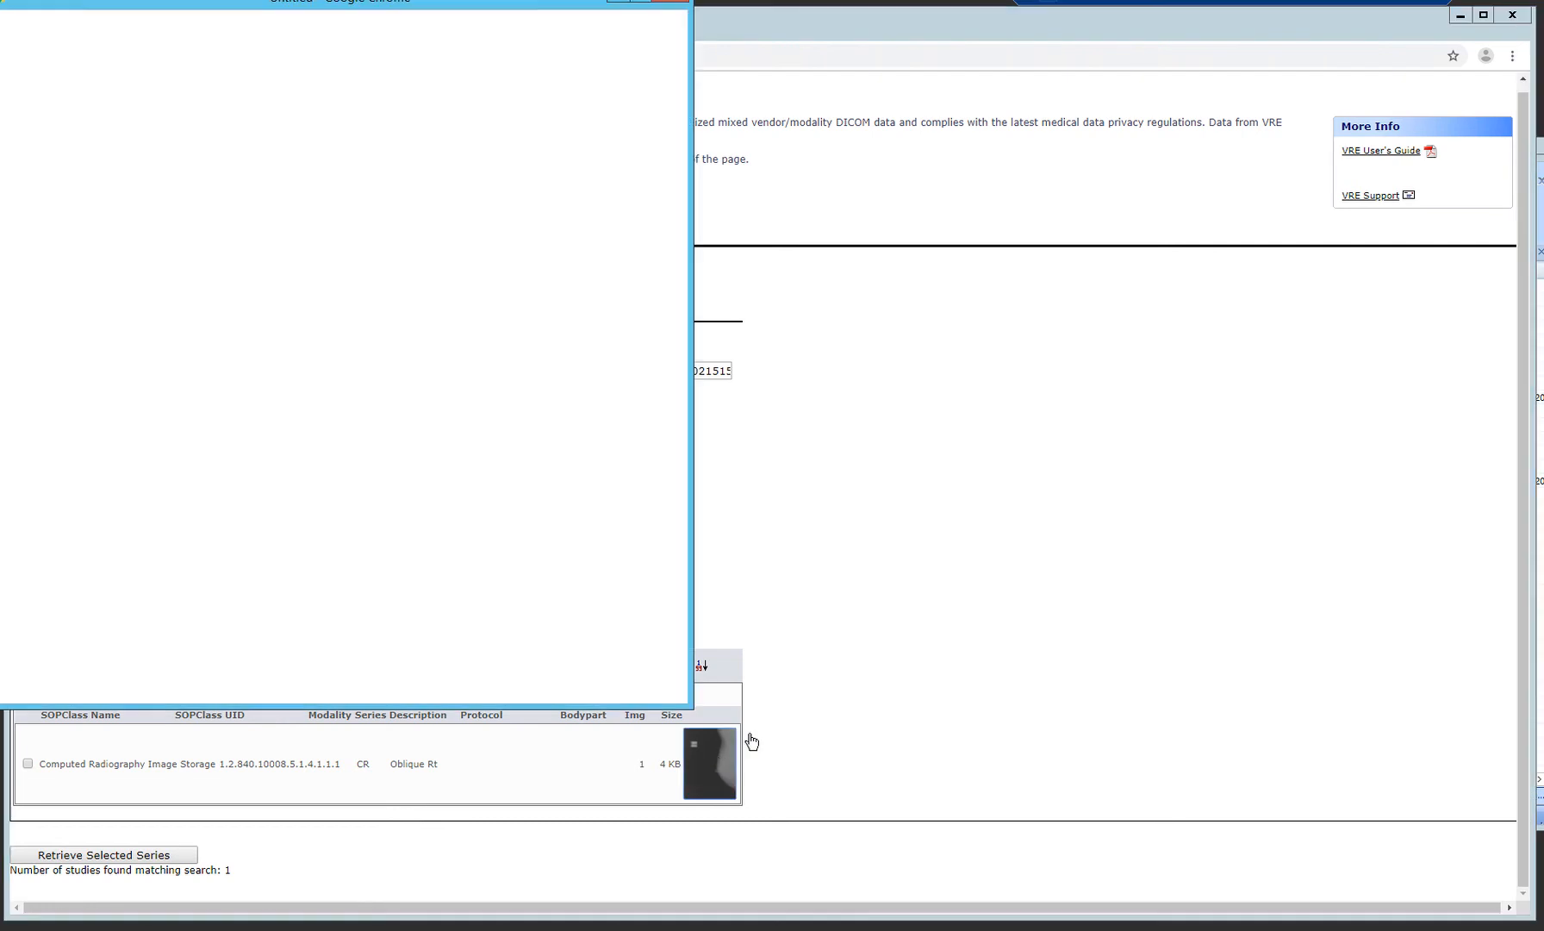
pyautogui.doubleClick(499, 340)
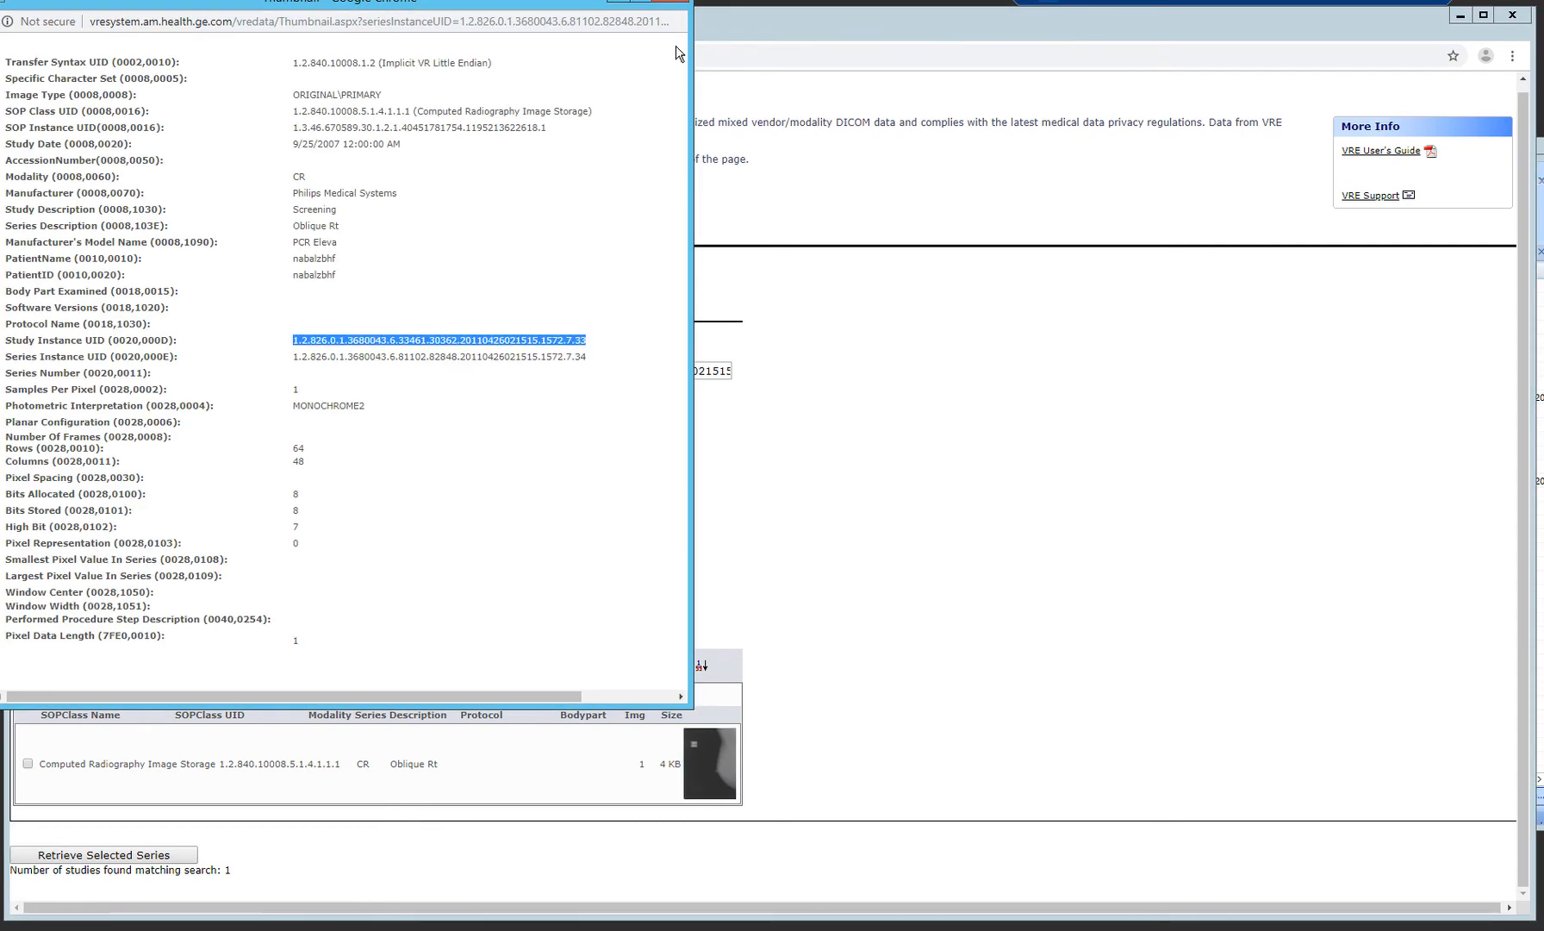
pyautogui.moveTo(526, 3); pyautogui.dragTo(633, 80)
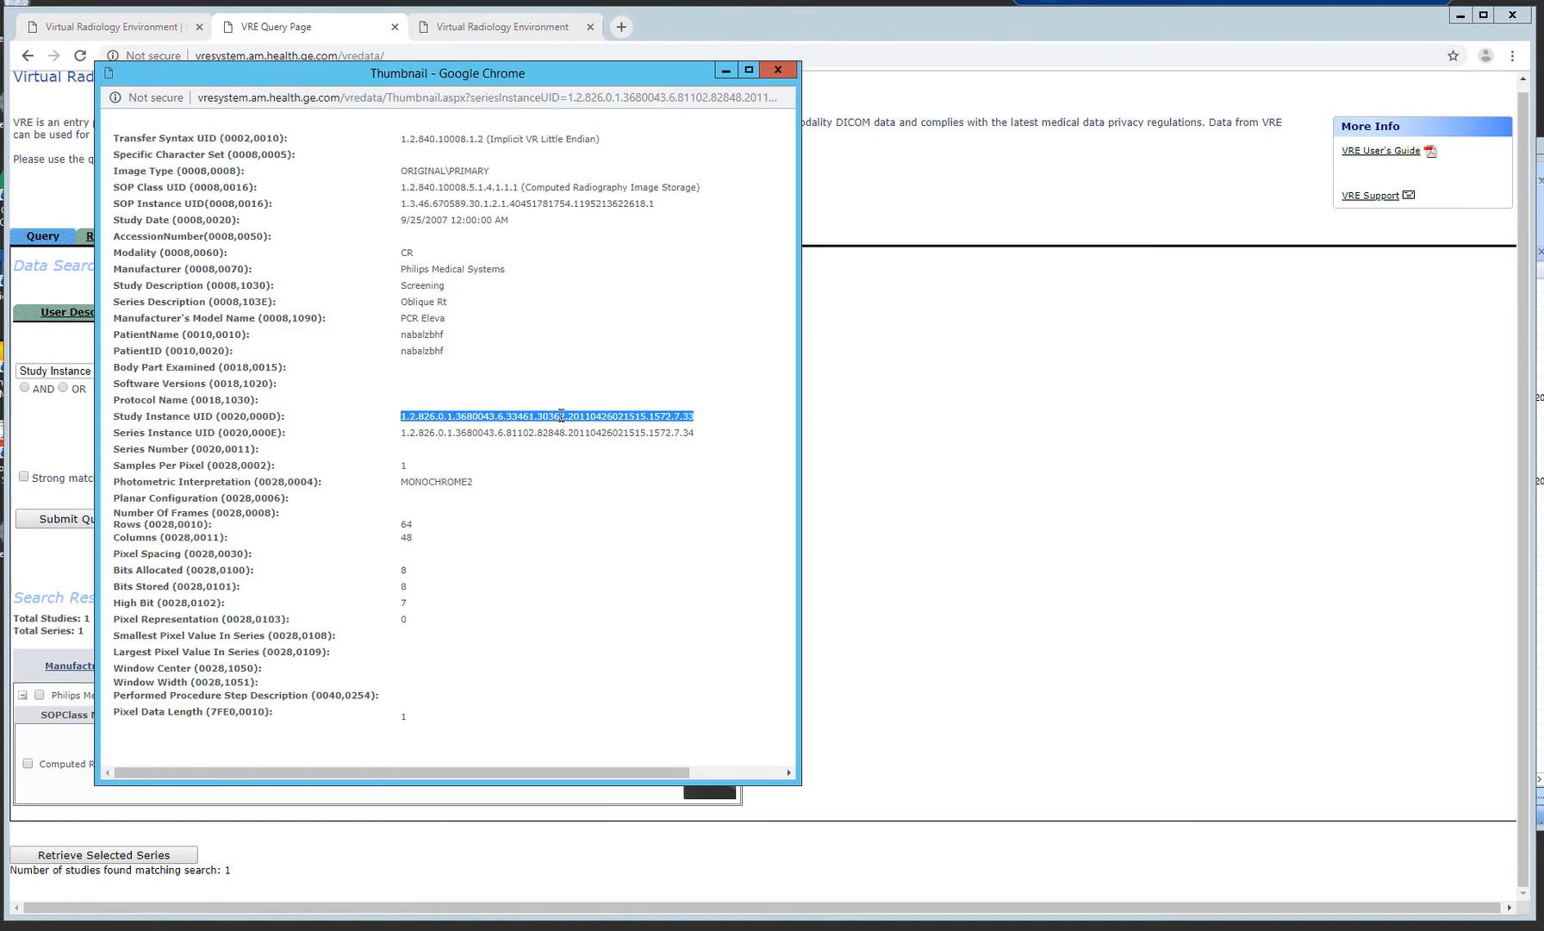
pyautogui.rightClick(560, 416)
pyautogui.click(601, 430)
pyautogui.click(779, 71)
pyautogui.click(481, 23)
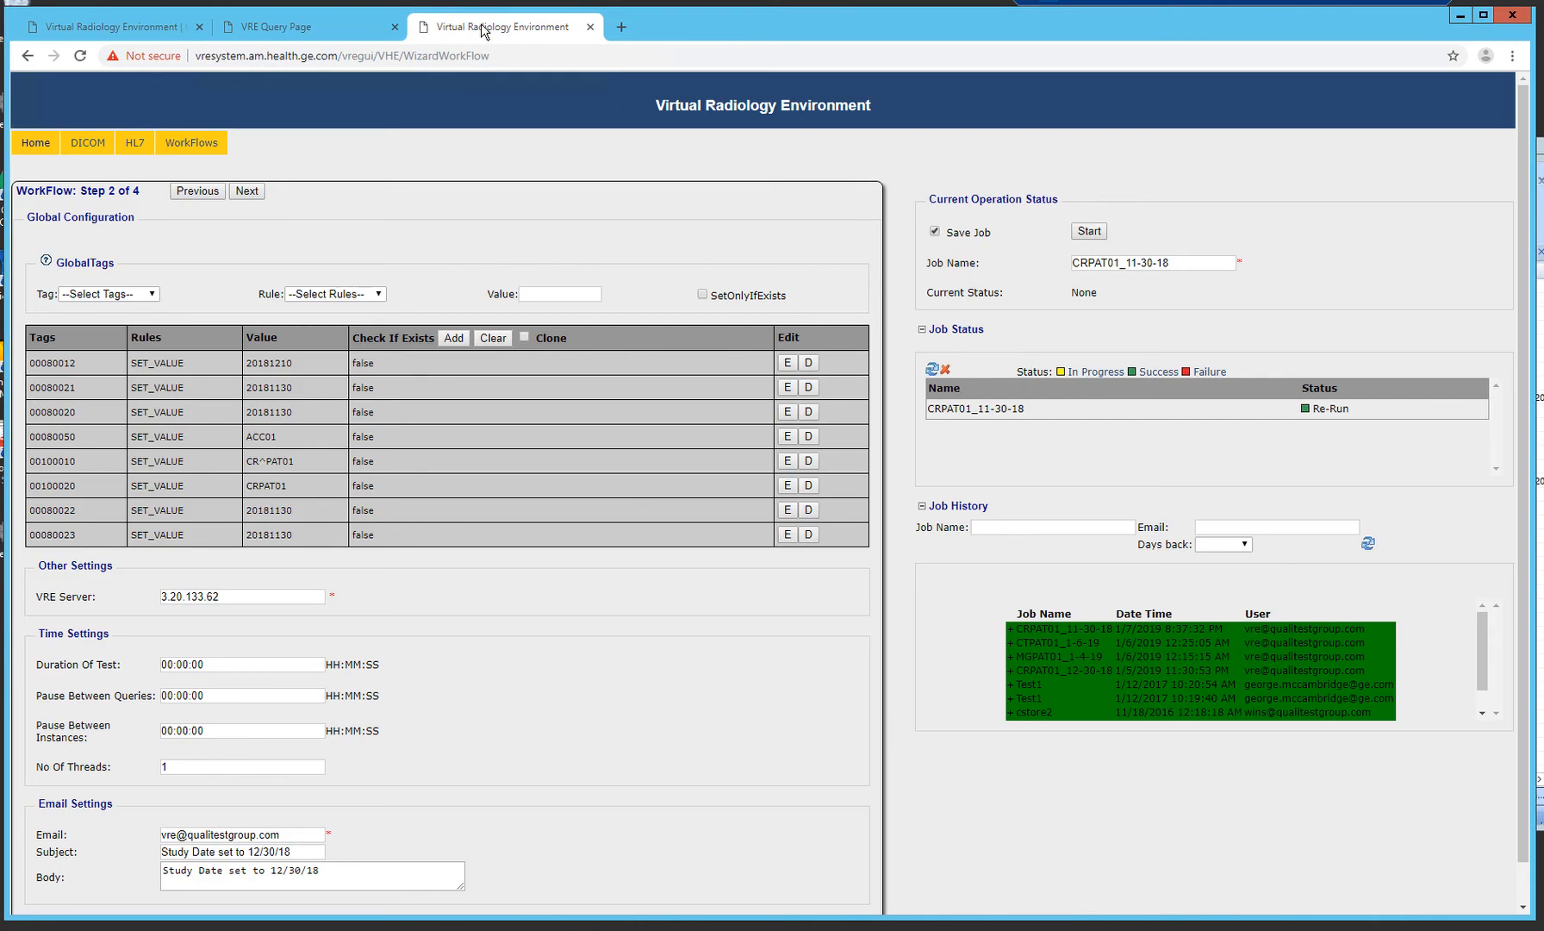
# - Advance to Step 4 of 4, CSTORE Configuration, and verify the Study UID List holds the copied UID
pyautogui.click(246, 190)
pyautogui.tripleClick(252, 491)
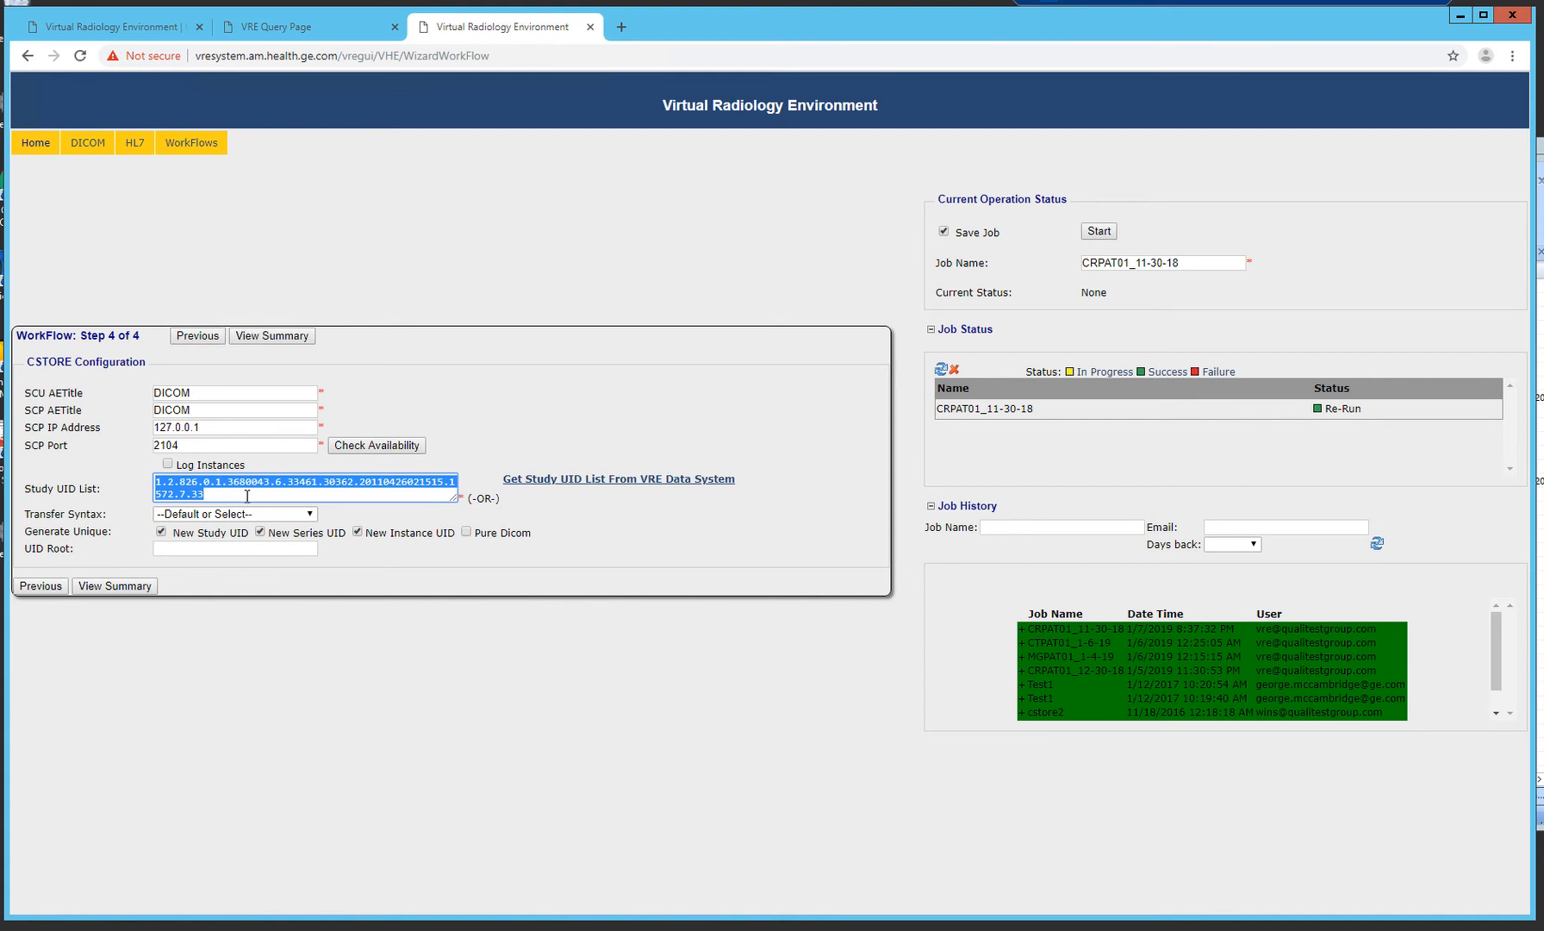
pyautogui.click(248, 495)
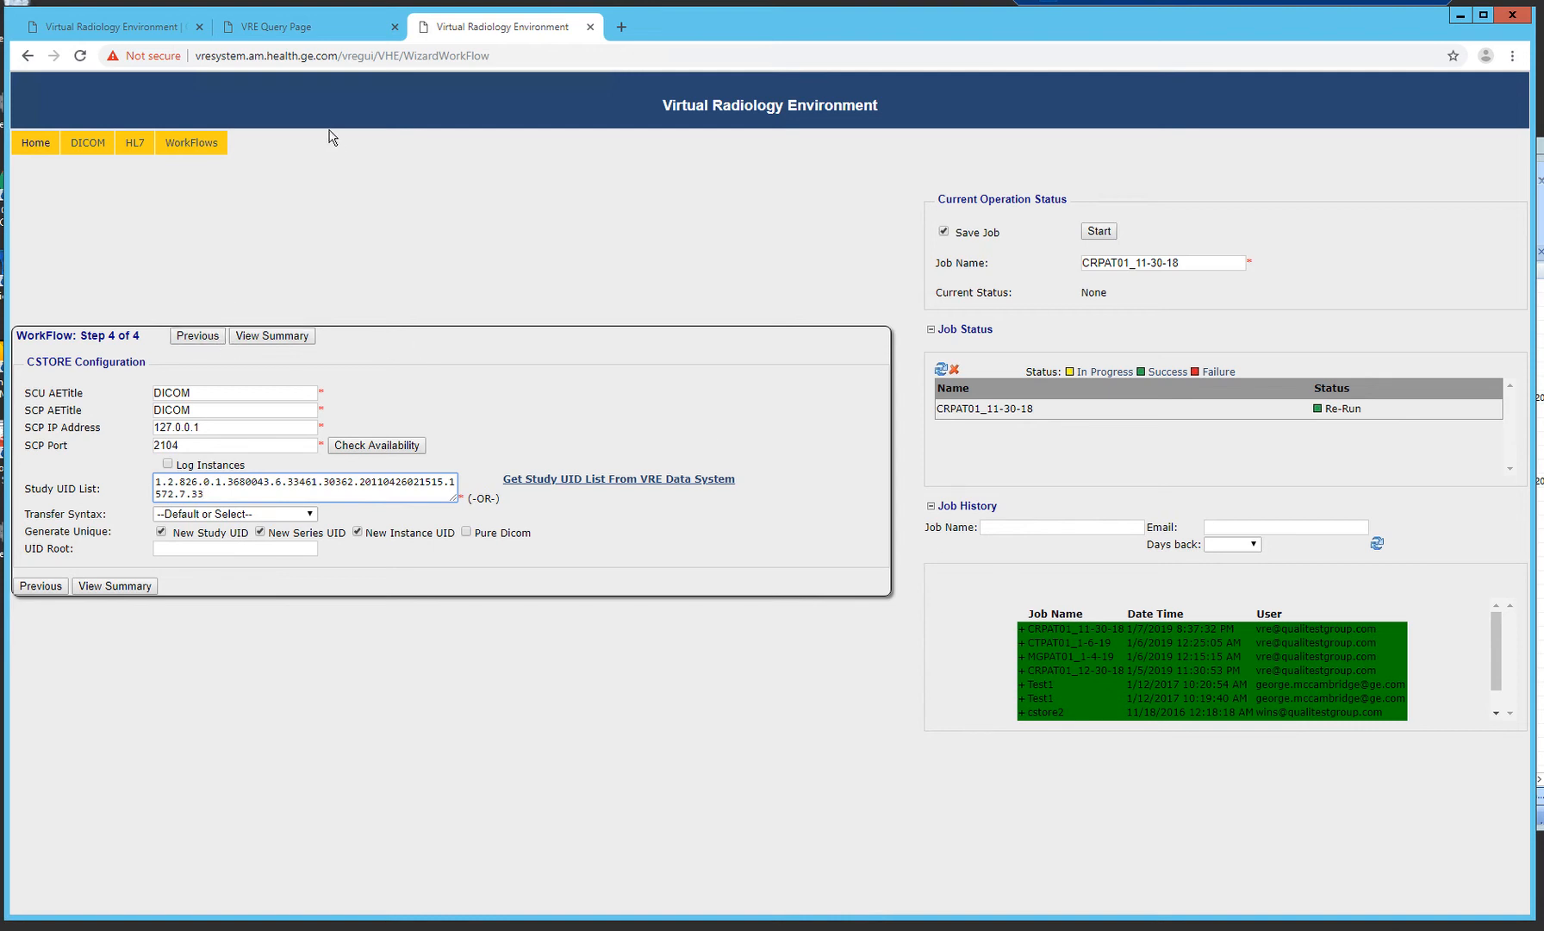
# - Query the data system for studies with Modality (0008,0060) equal to MR
pyautogui.click(314, 30)
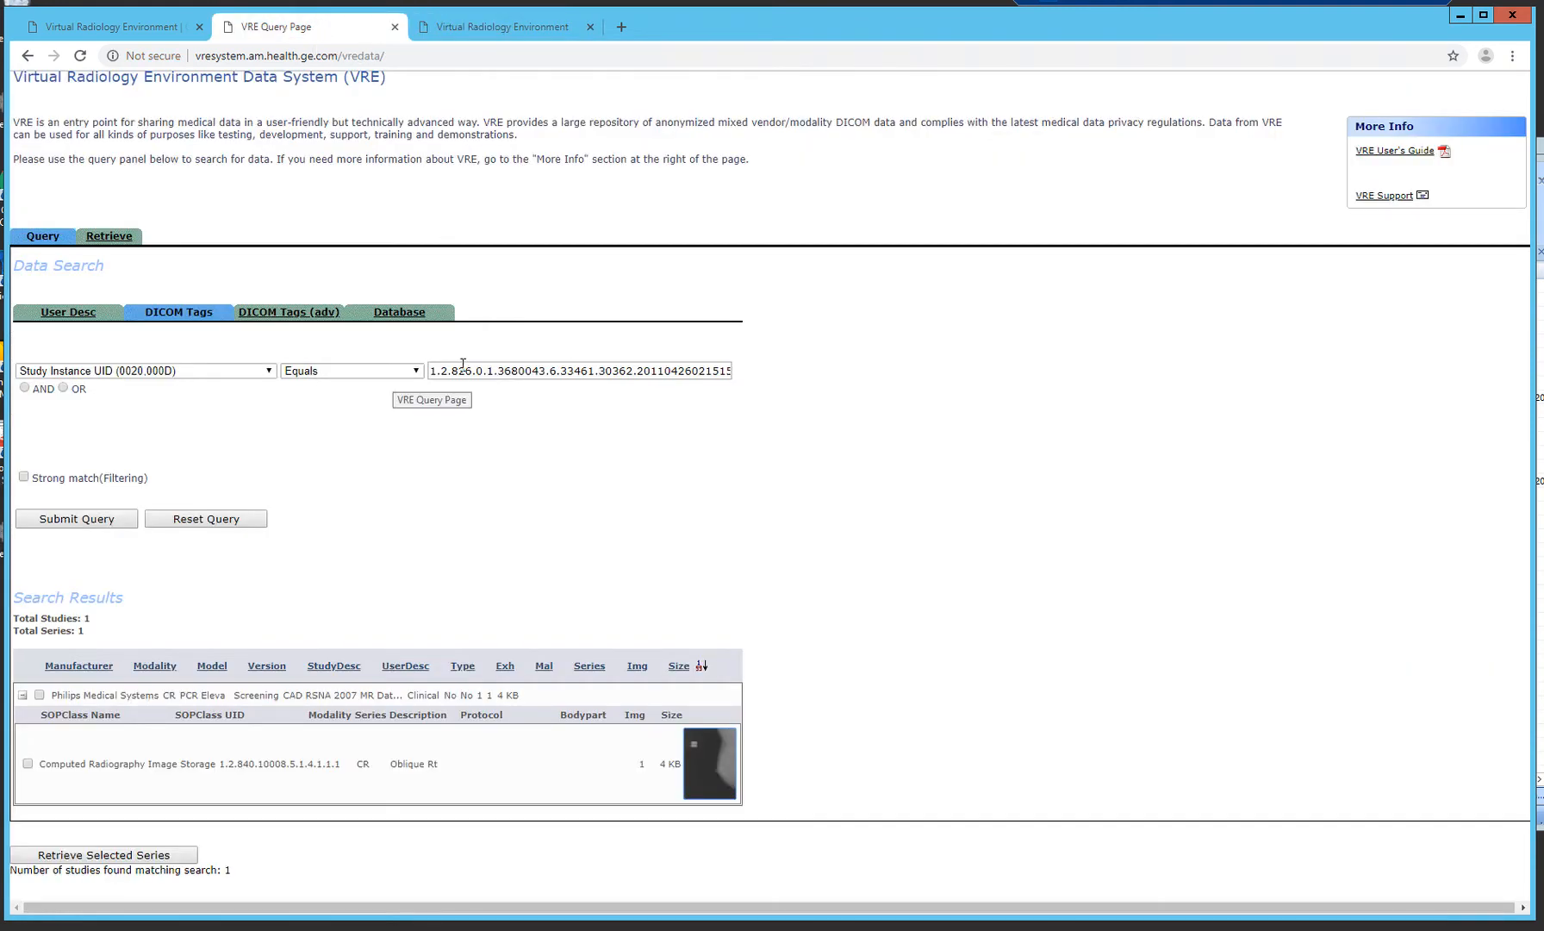
pyautogui.click(148, 371)
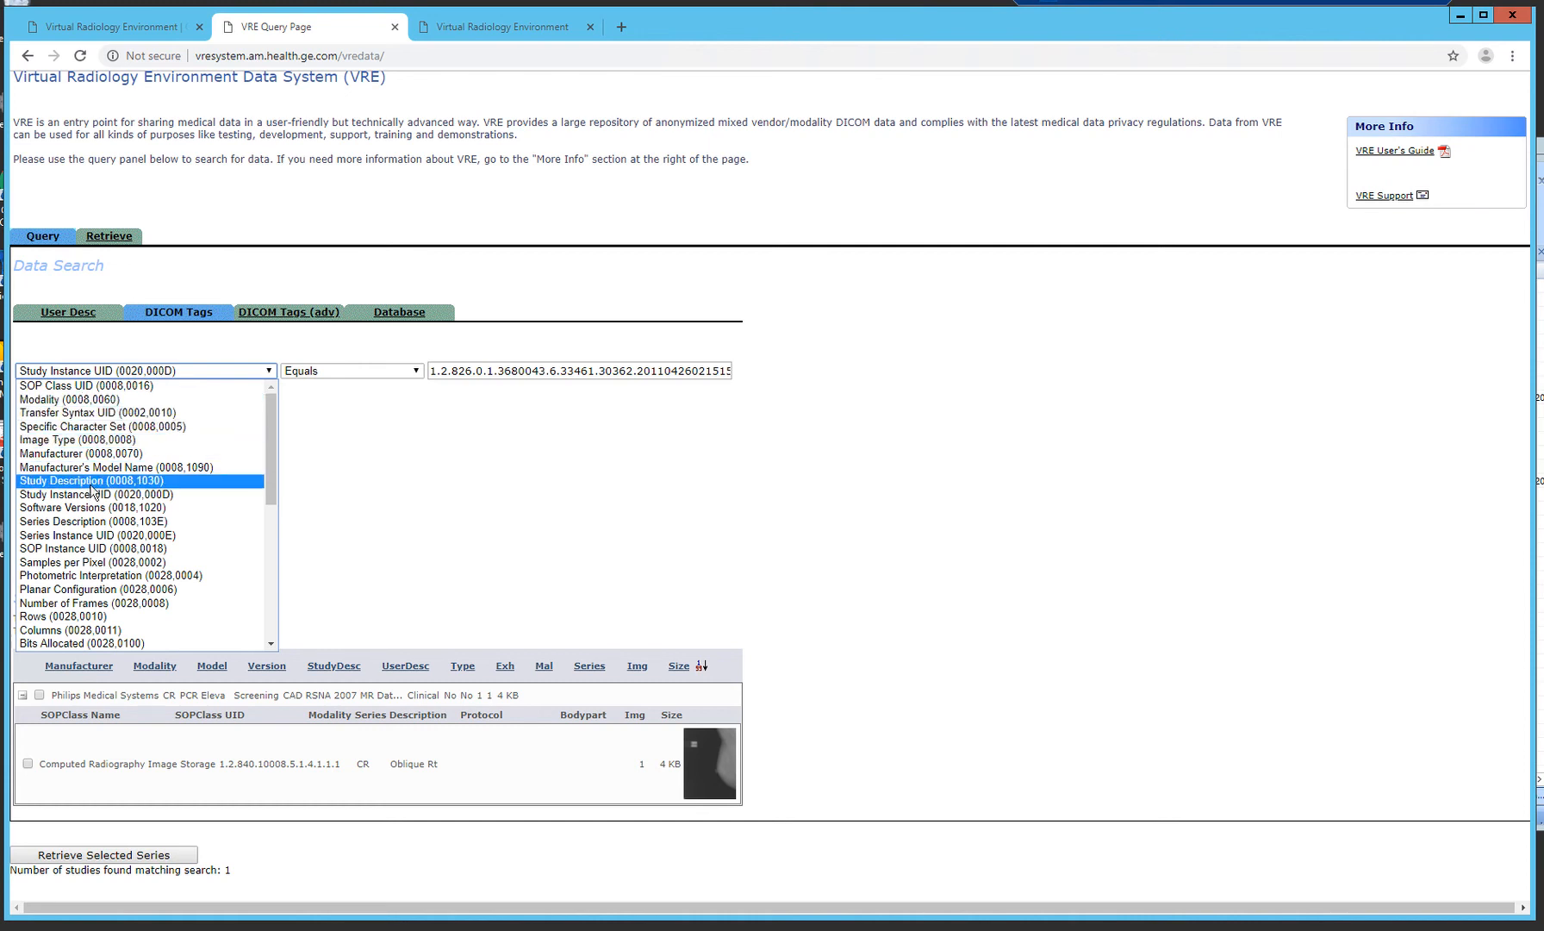
pyautogui.click(54, 397)
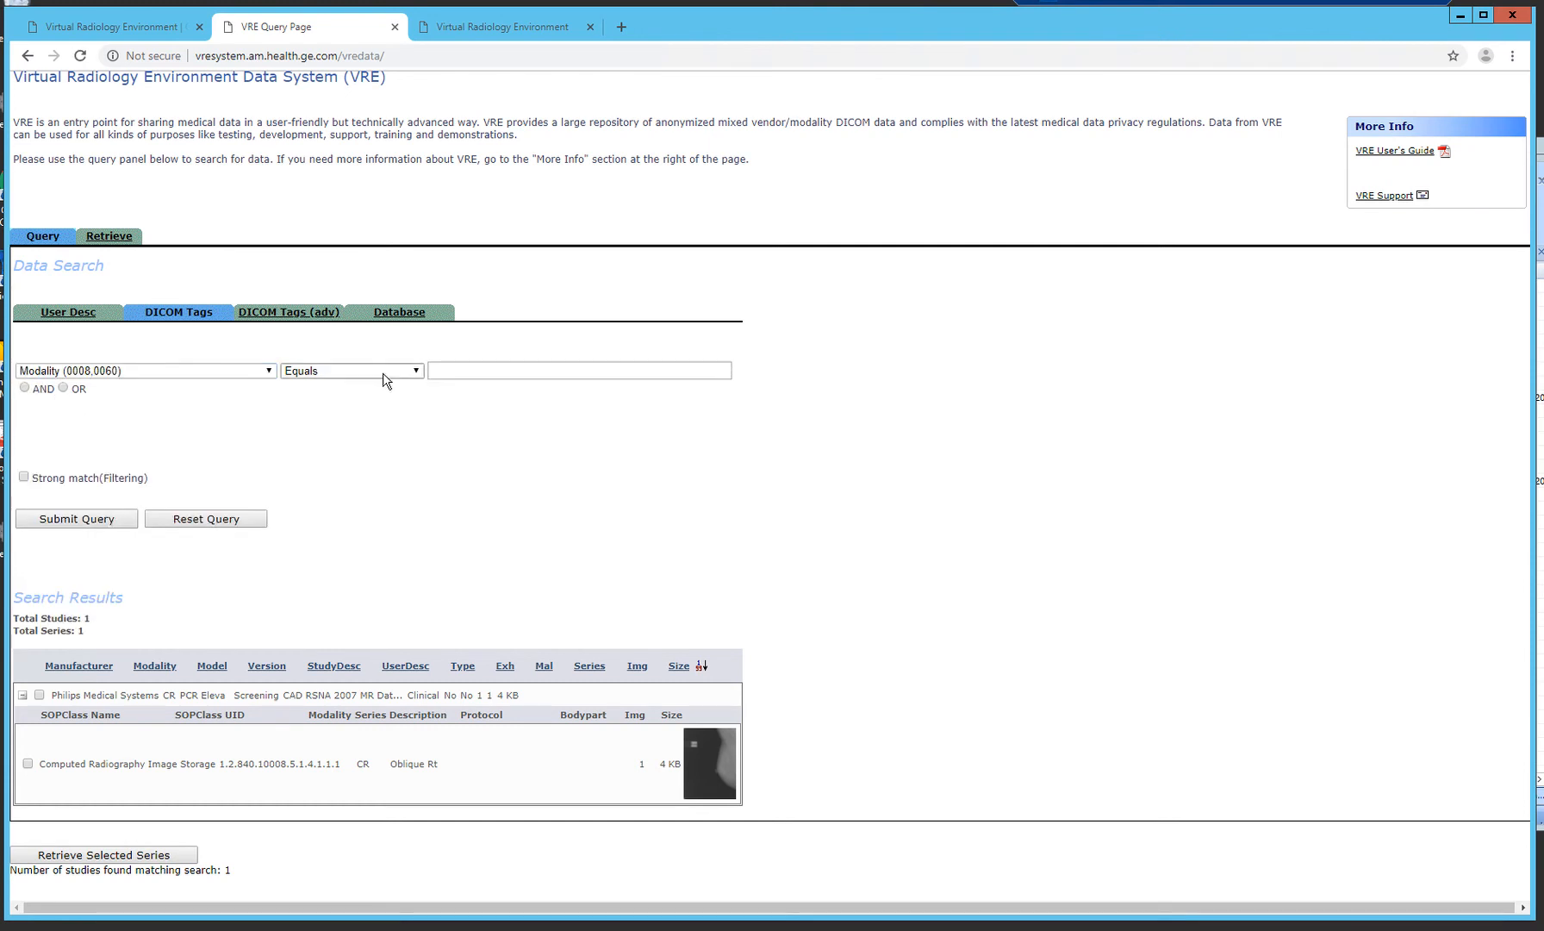
pyautogui.click(455, 368)
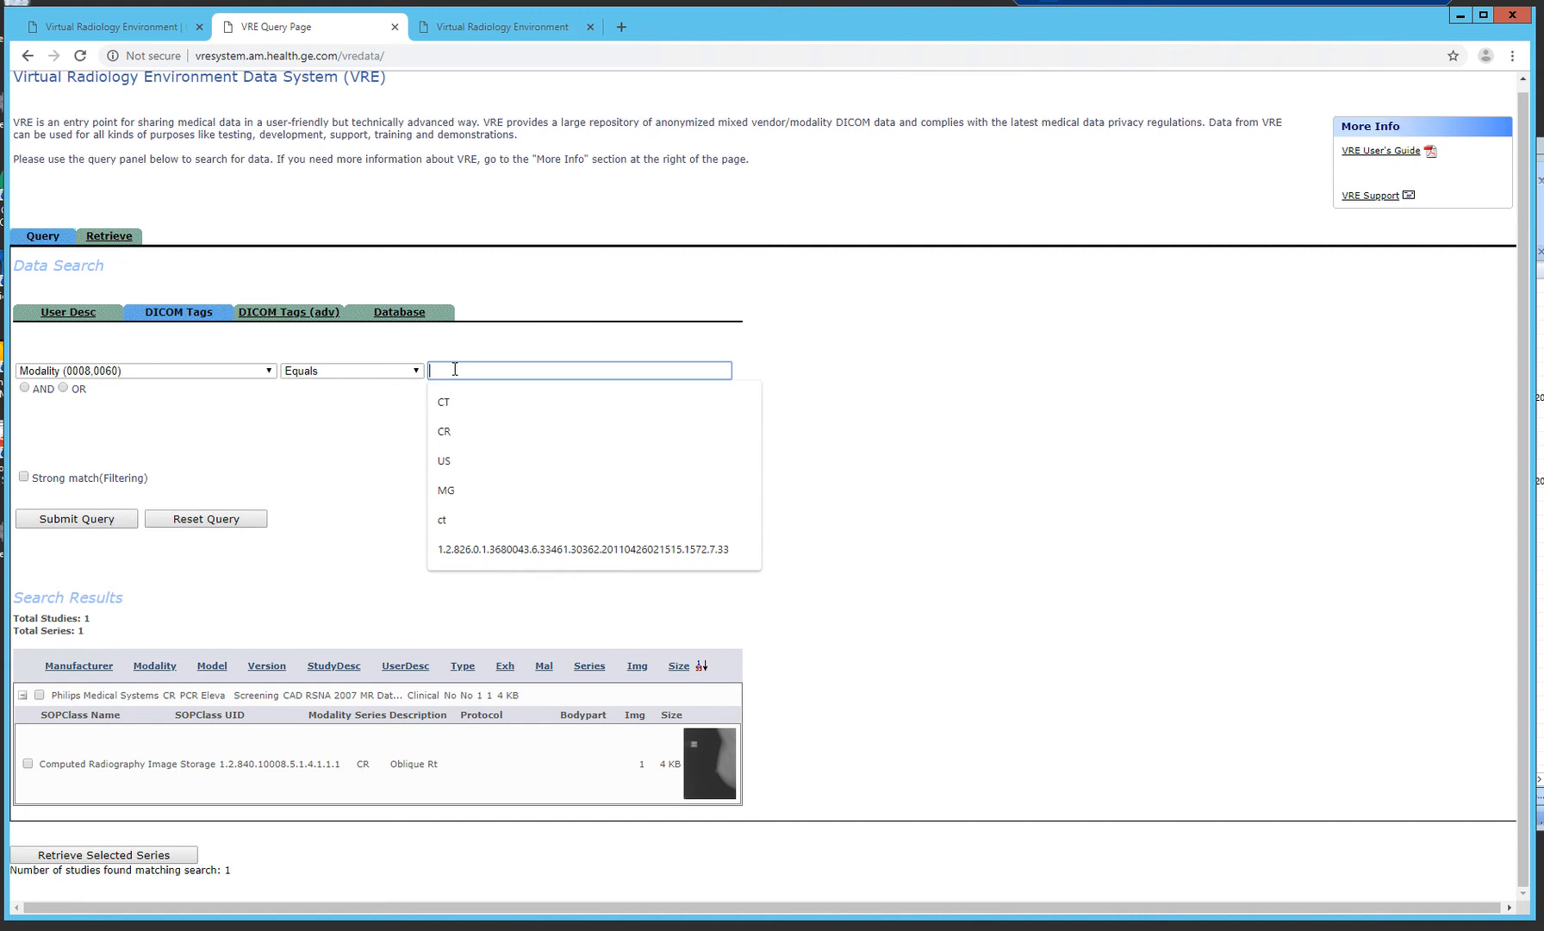
pyautogui.write('MR')
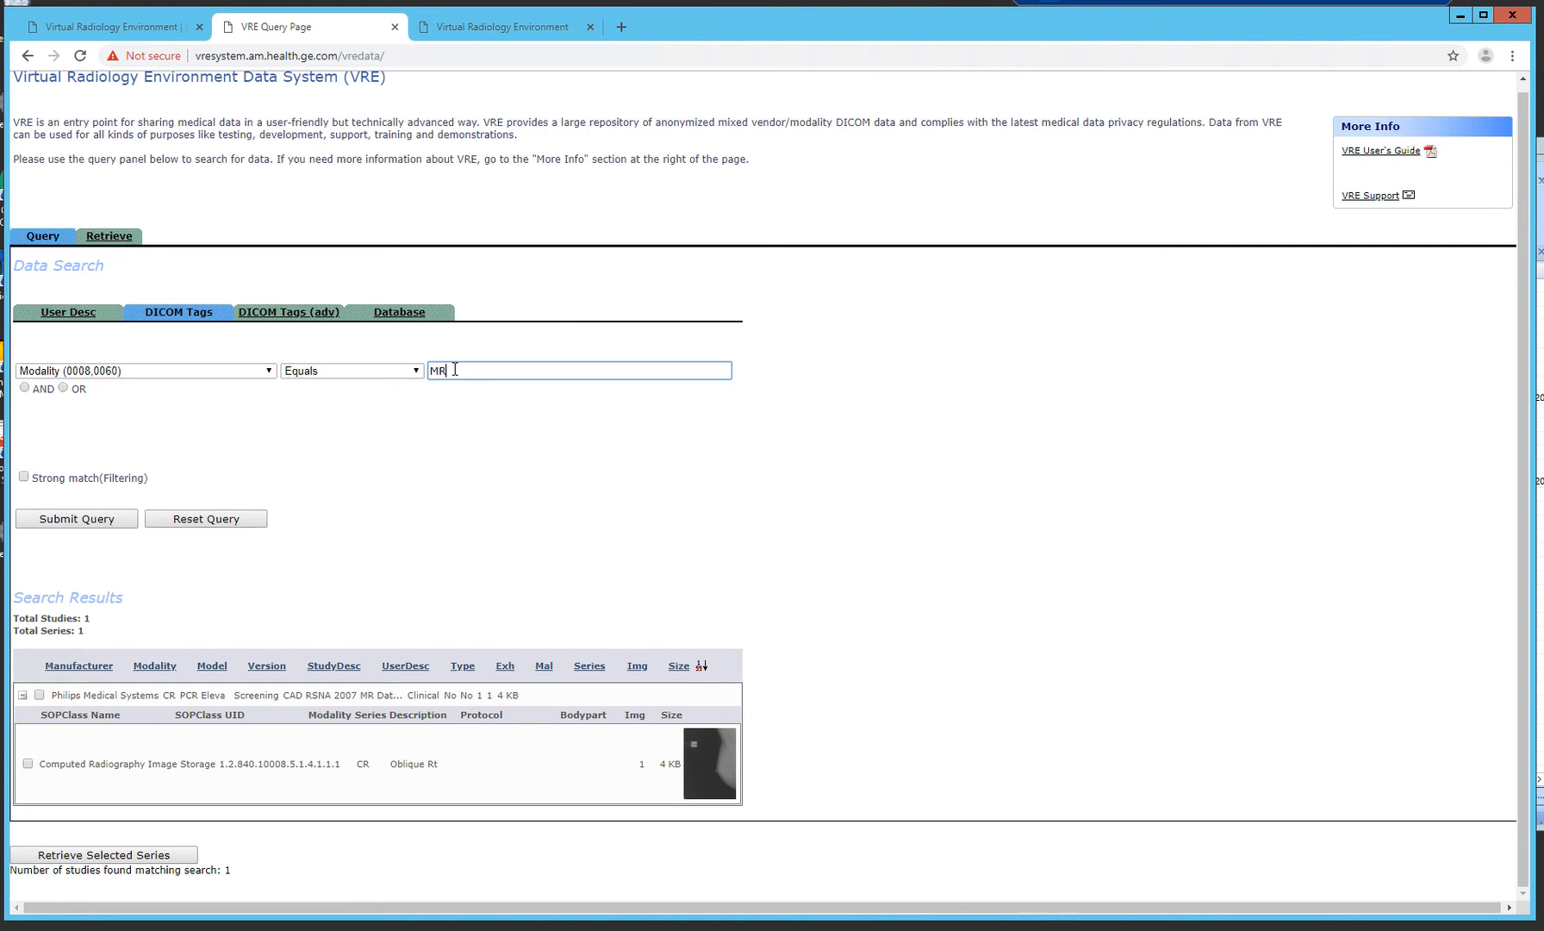
pyautogui.click(98, 520)
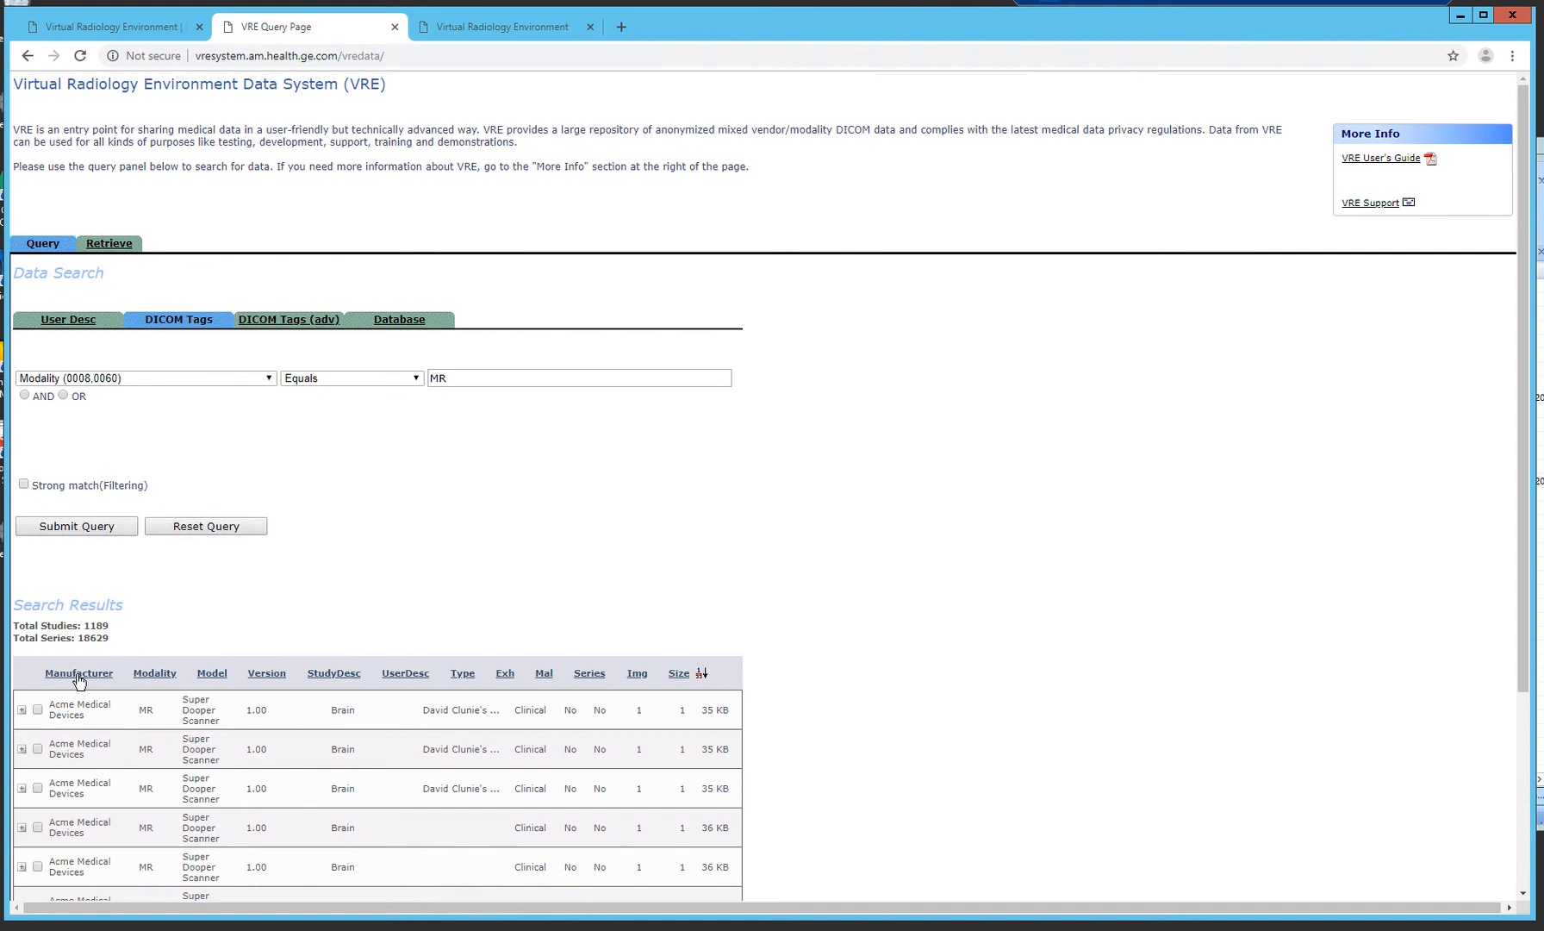
# - Sort the query results by manufacturer in reverse and expand the TOSHIBA_MEC MRT50H1 study's series
pyautogui.click(198, 671)
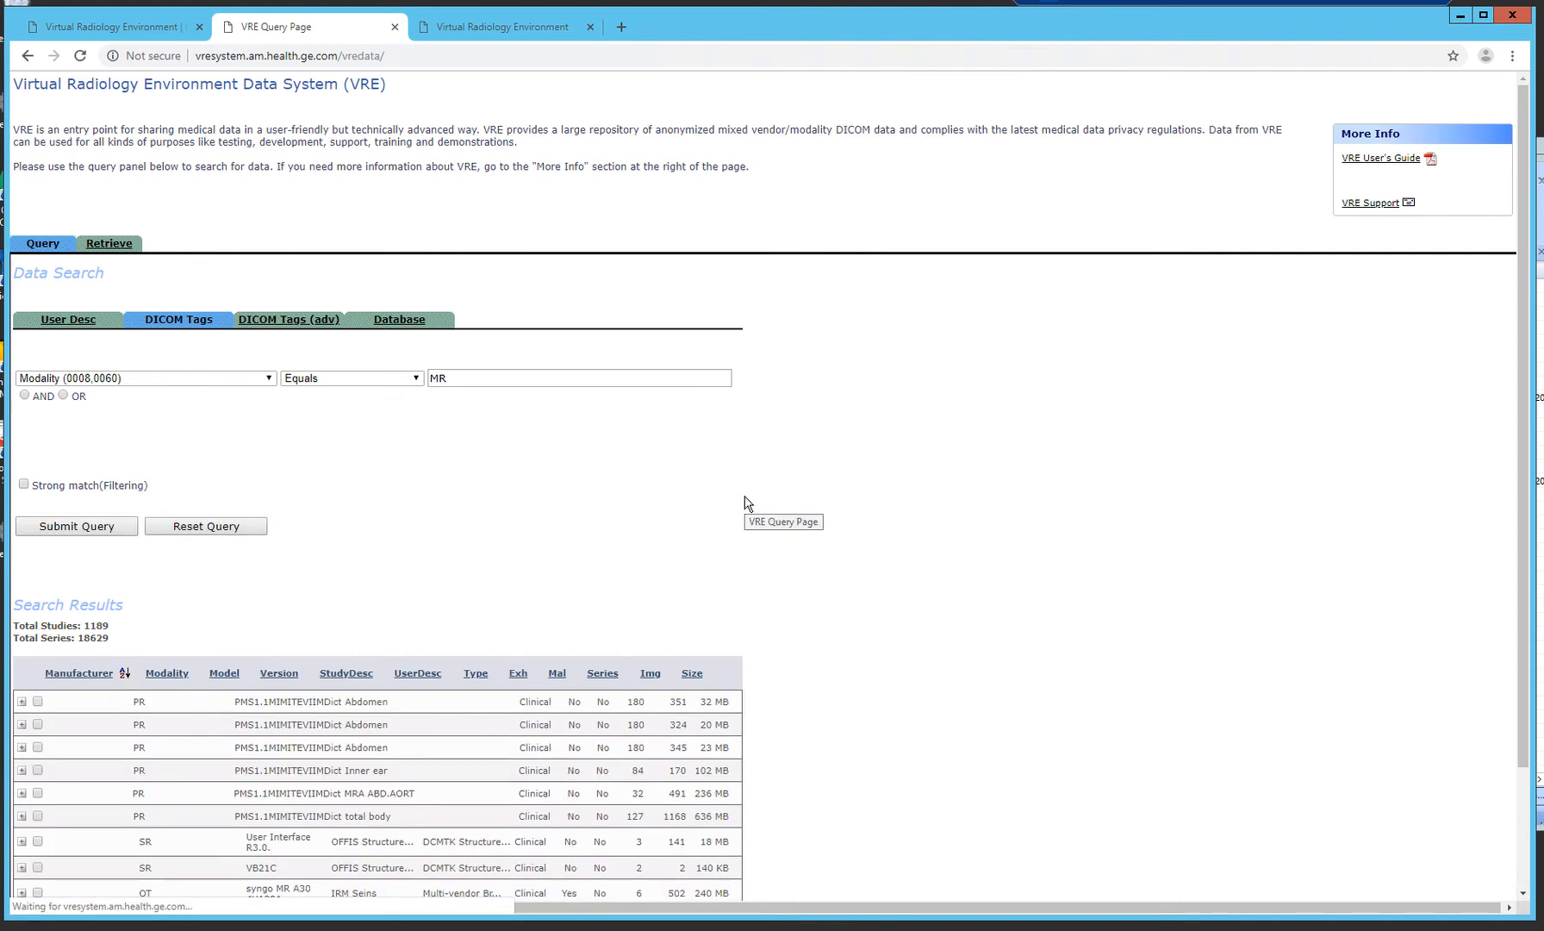
pyautogui.click(74, 673)
pyautogui.scroll(-3, 927, 536)
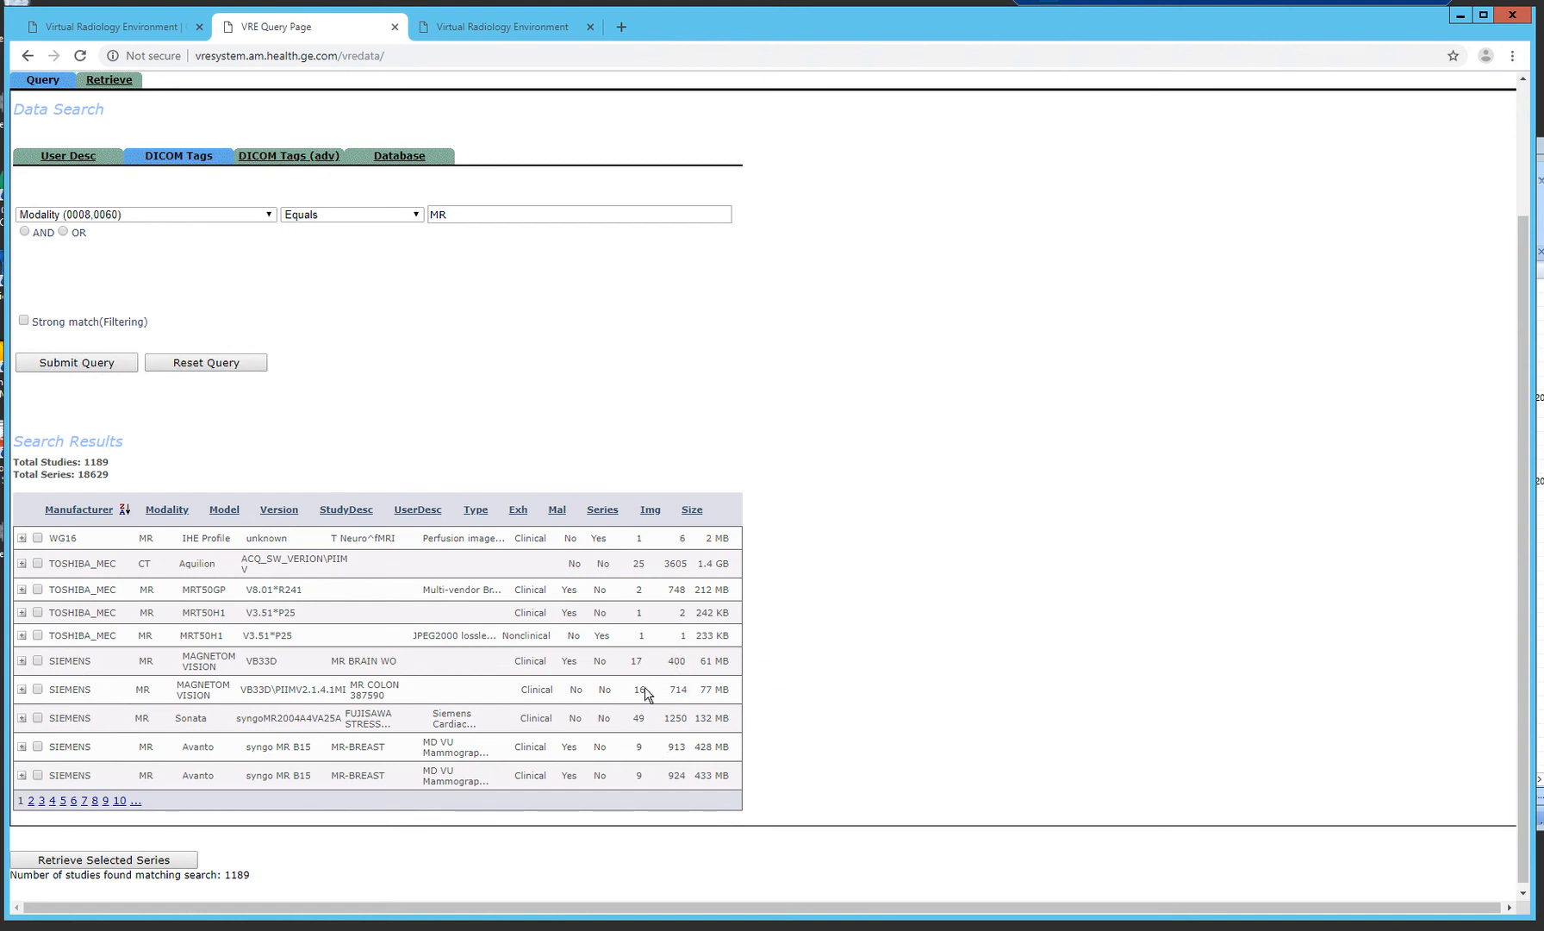
pyautogui.click(21, 612)
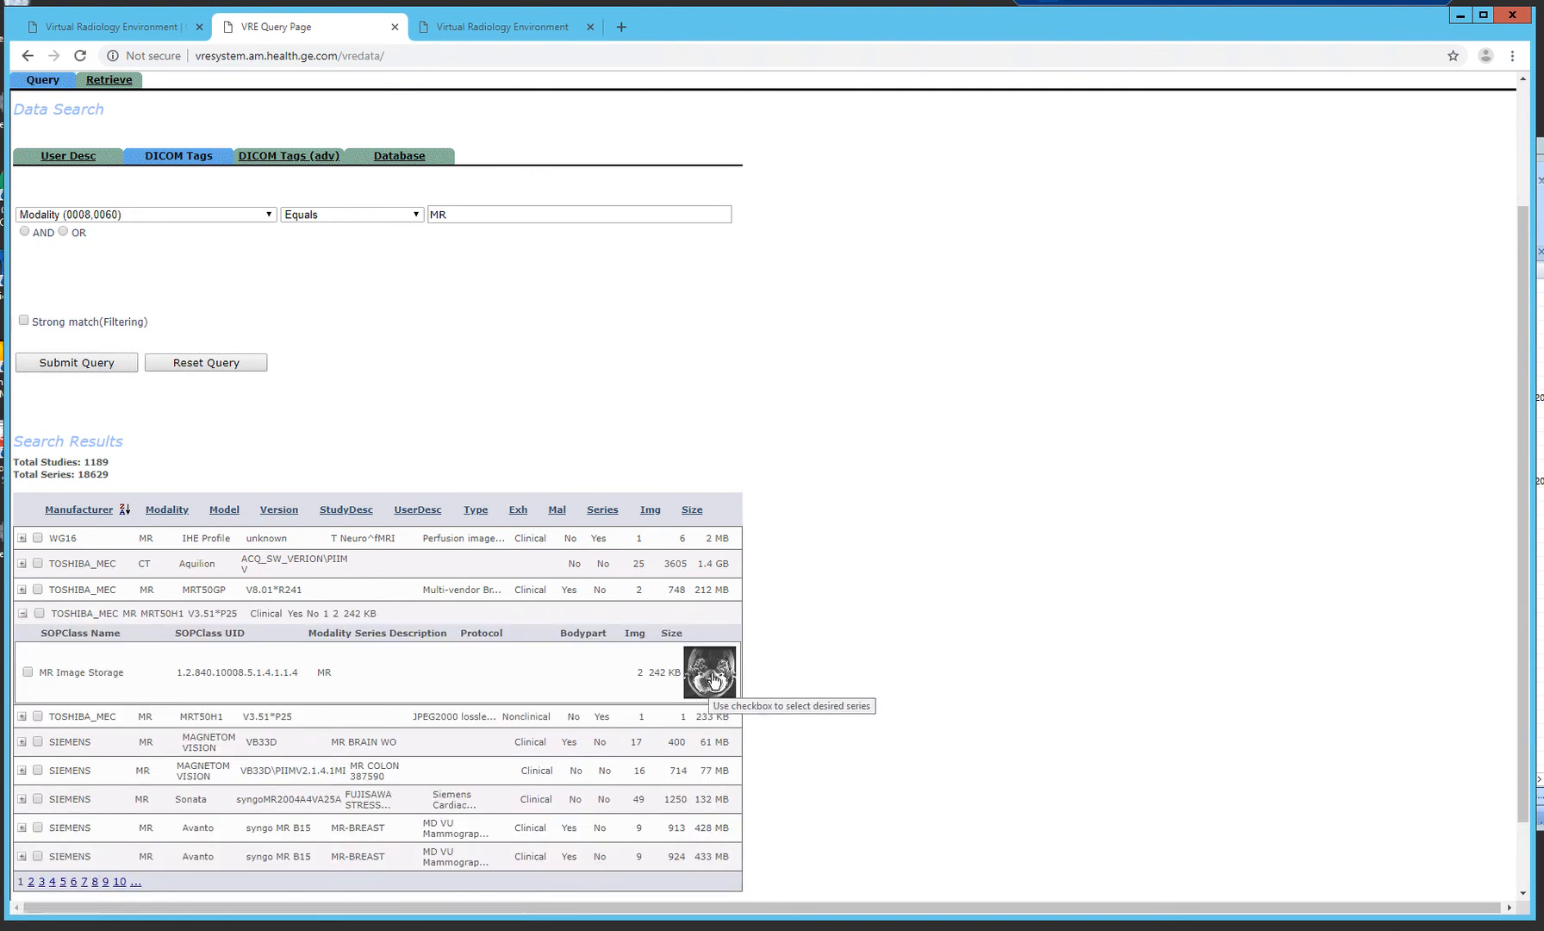
# - Copy the Study Instance UID from the MR series' DICOM tag details, then close that window
pyautogui.click(713, 680)
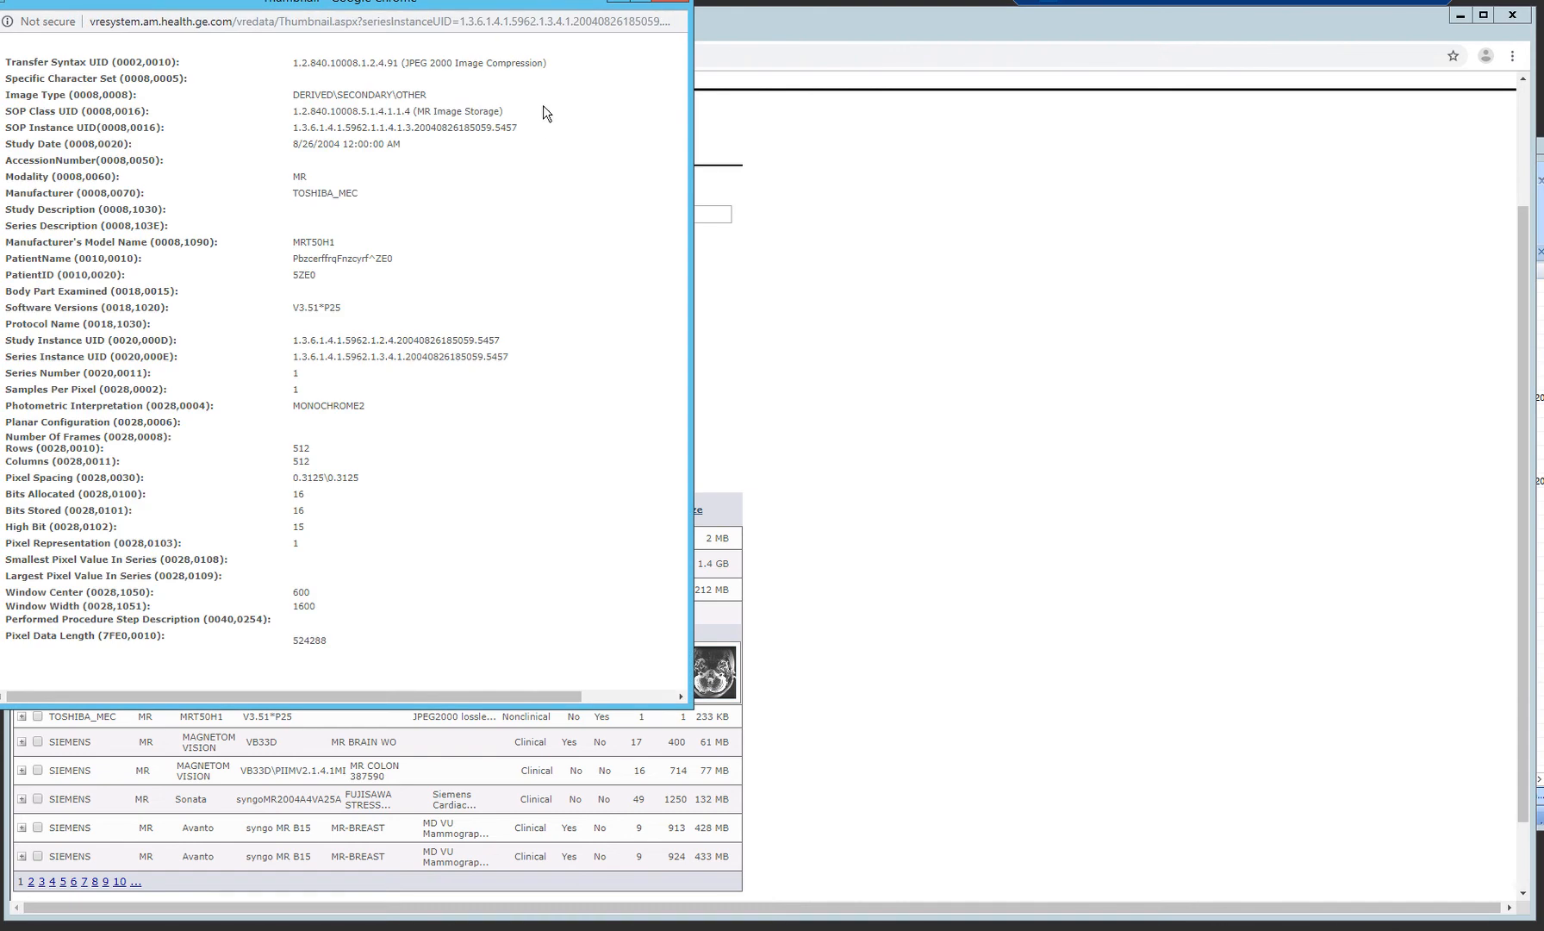
pyautogui.moveTo(488, 4); pyautogui.dragTo(512, 53)
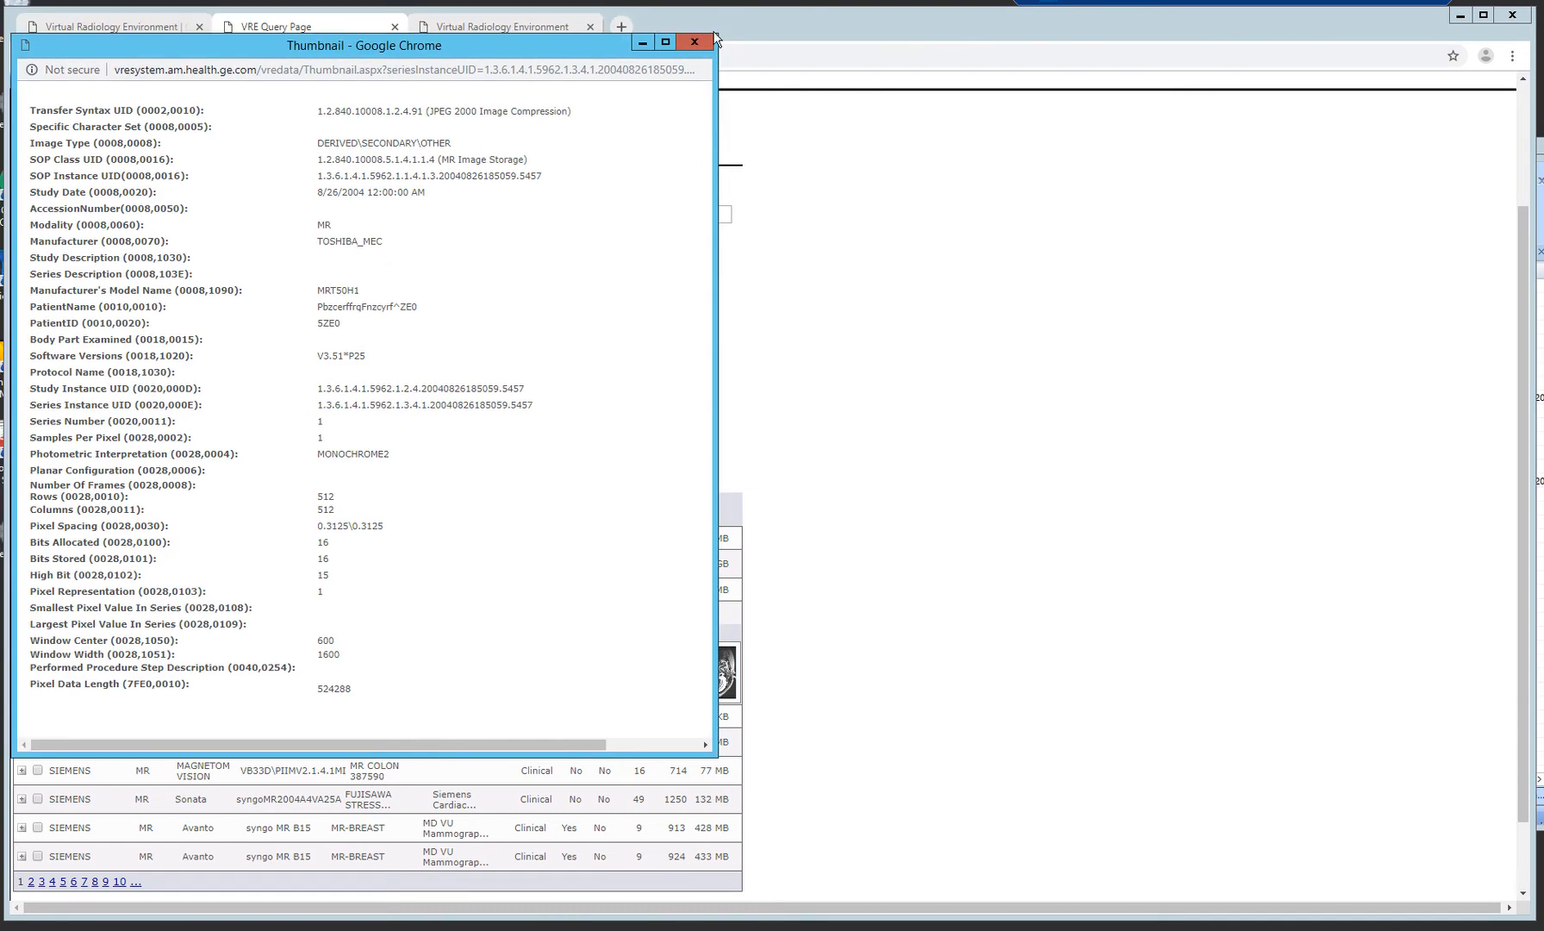
pyautogui.click(698, 41)
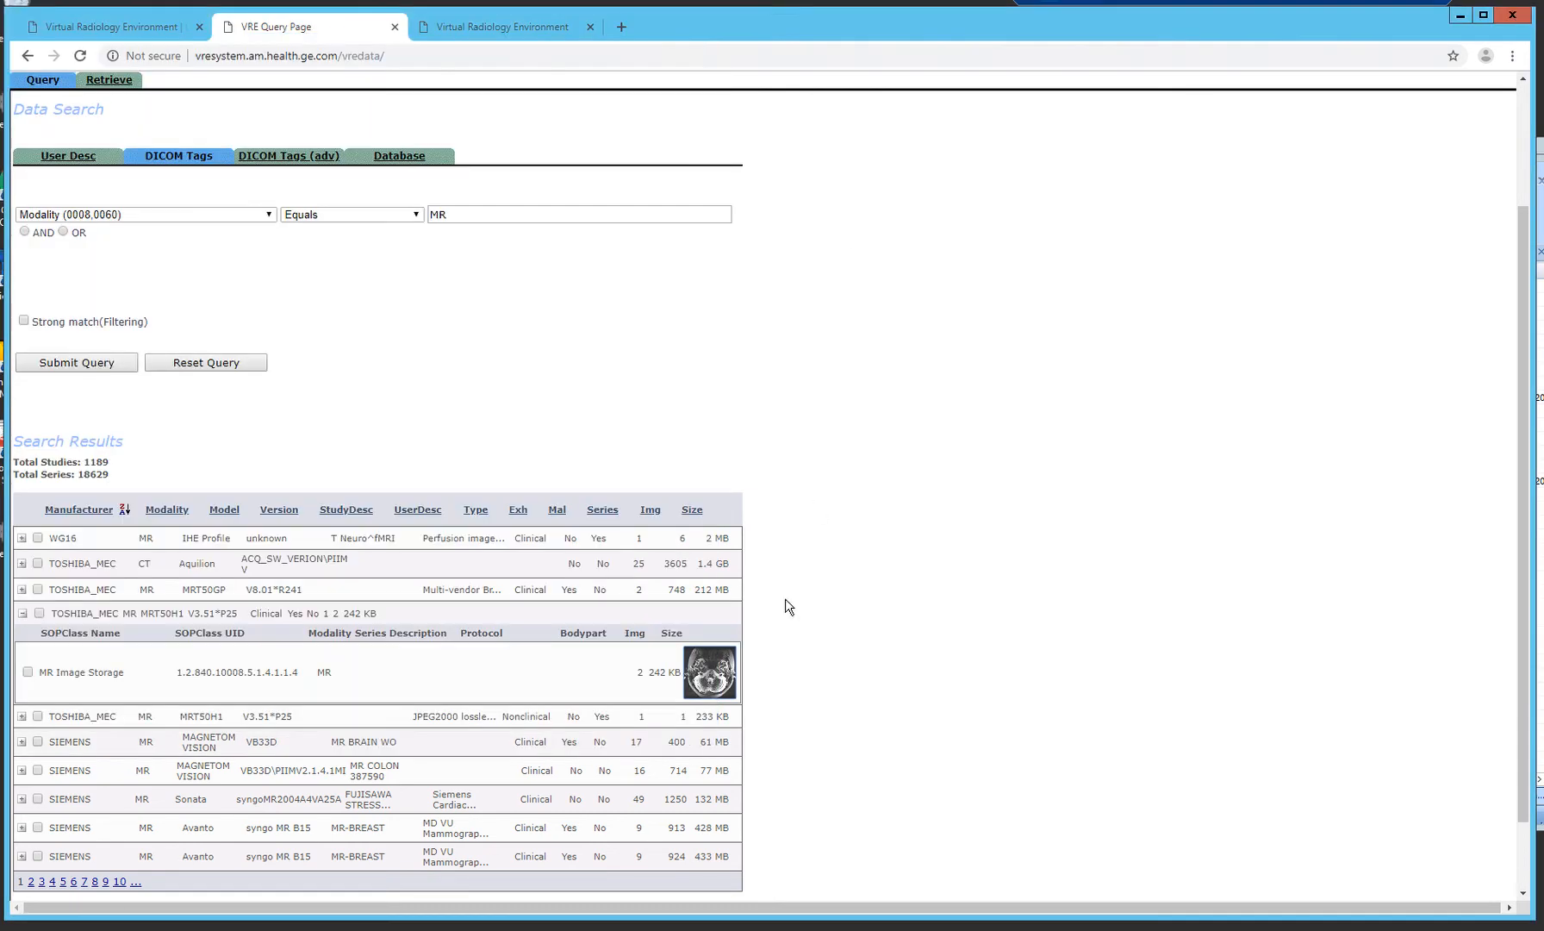
pyautogui.click(716, 674)
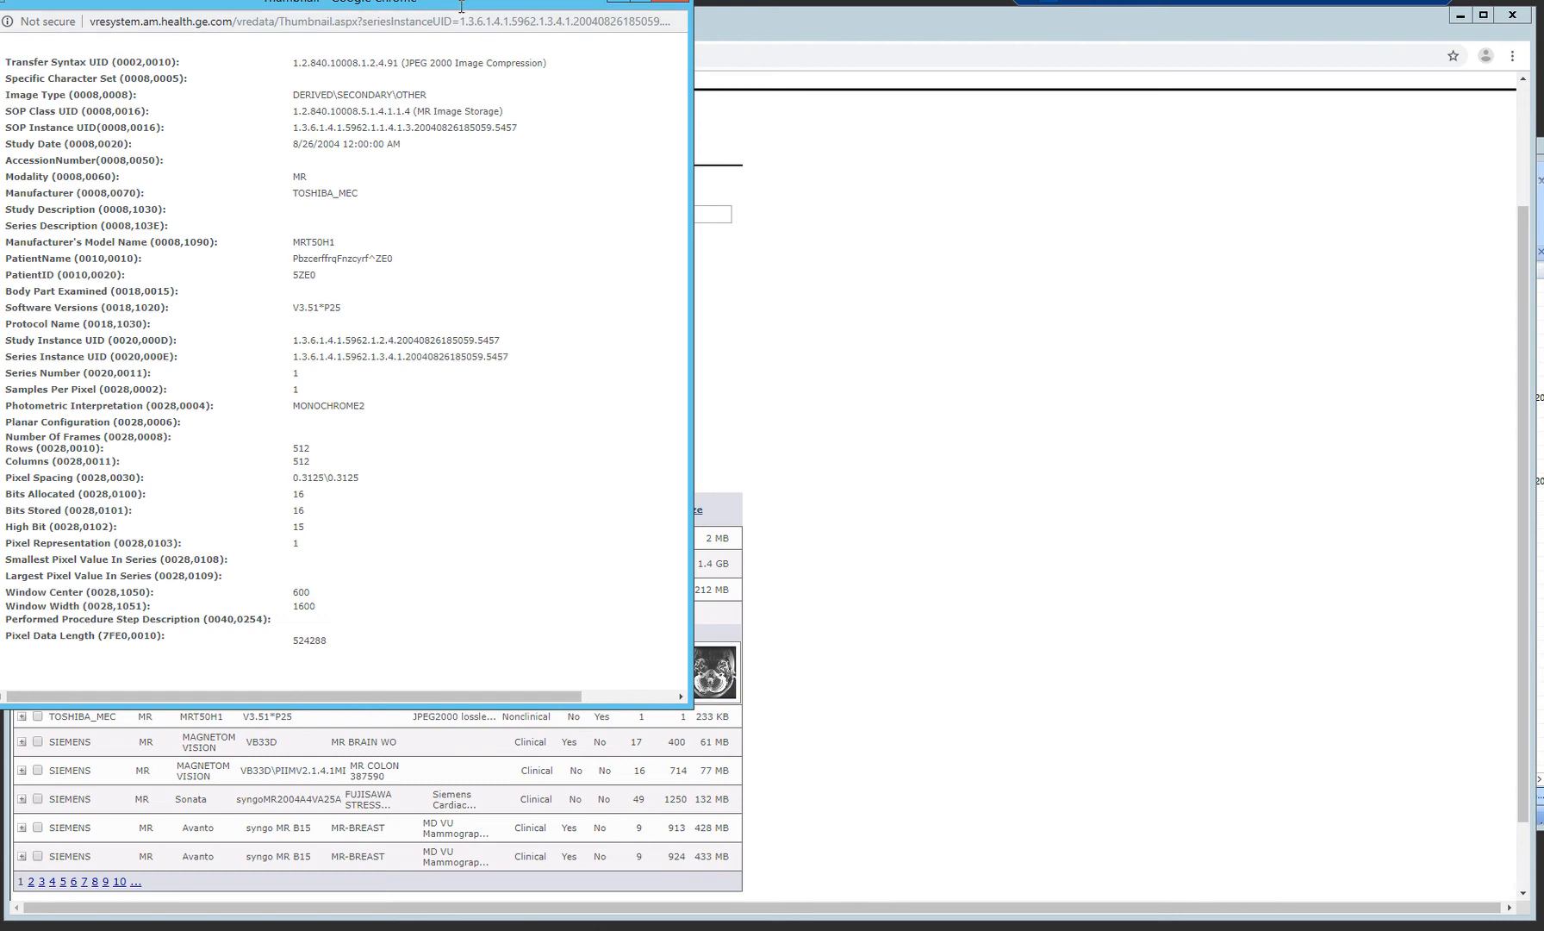
pyautogui.moveTo(460, 4); pyautogui.dragTo(601, 151)
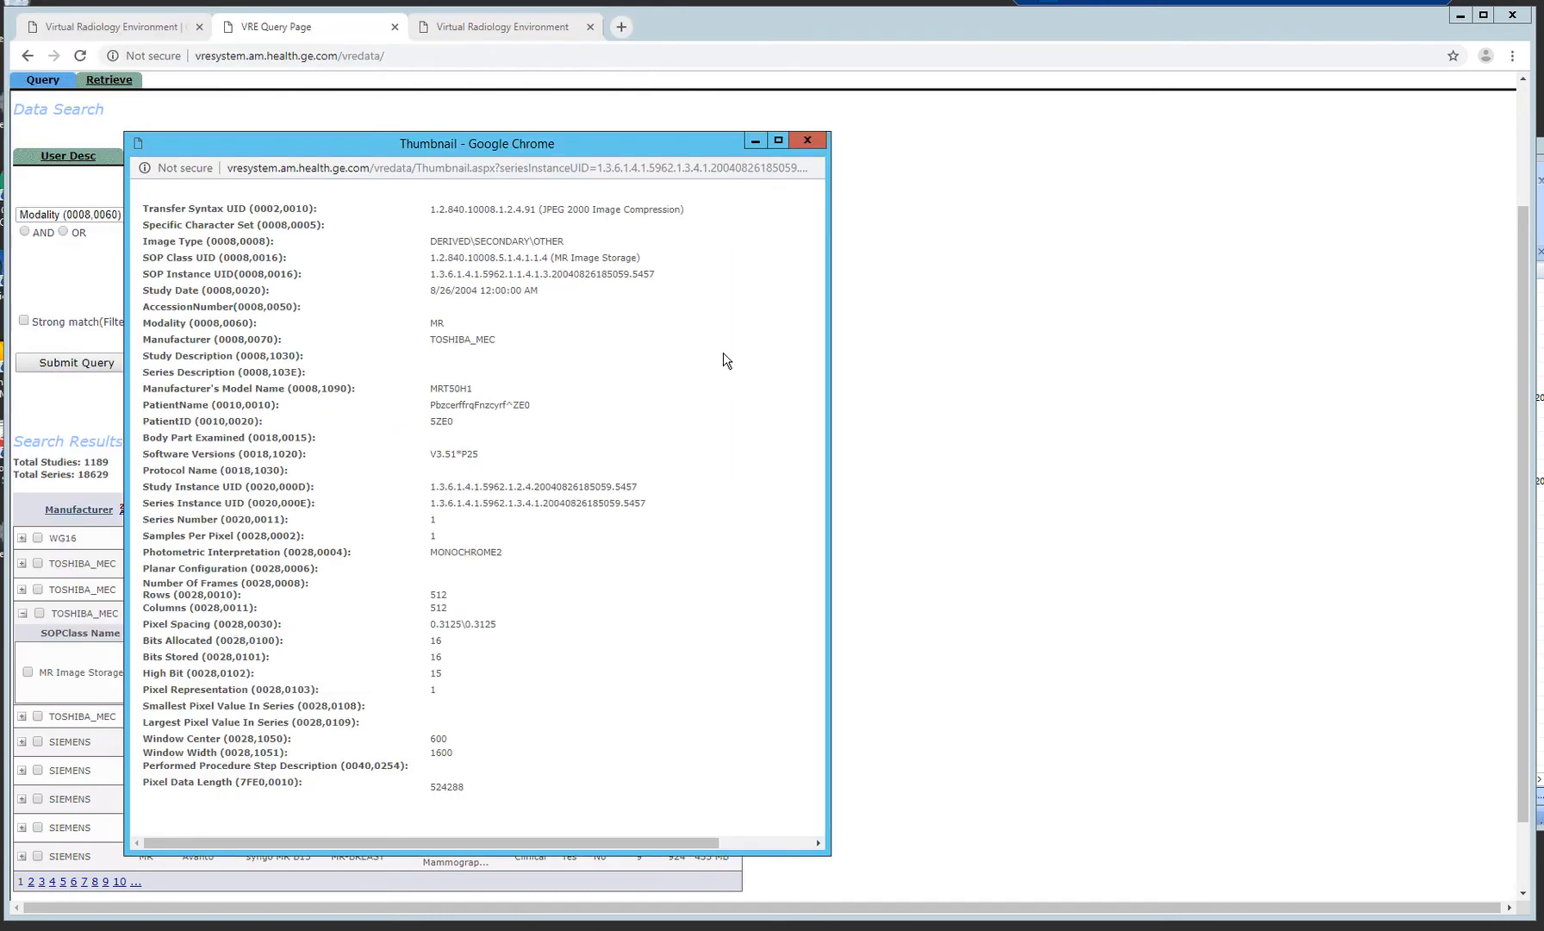
pyautogui.doubleClick(567, 488)
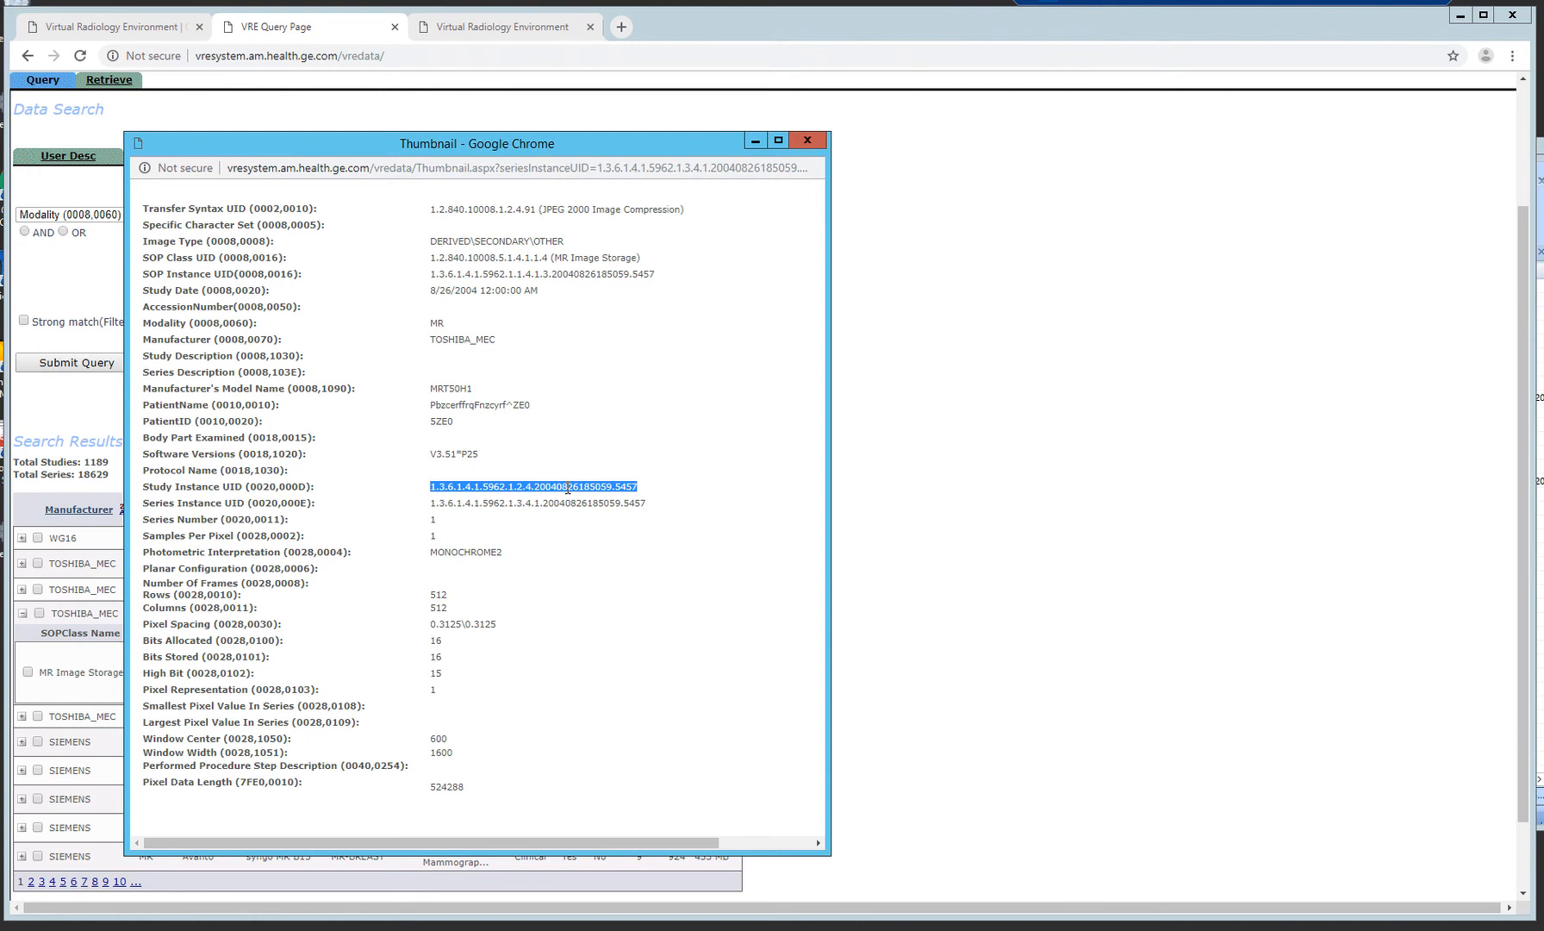
pyautogui.rightClick(568, 488)
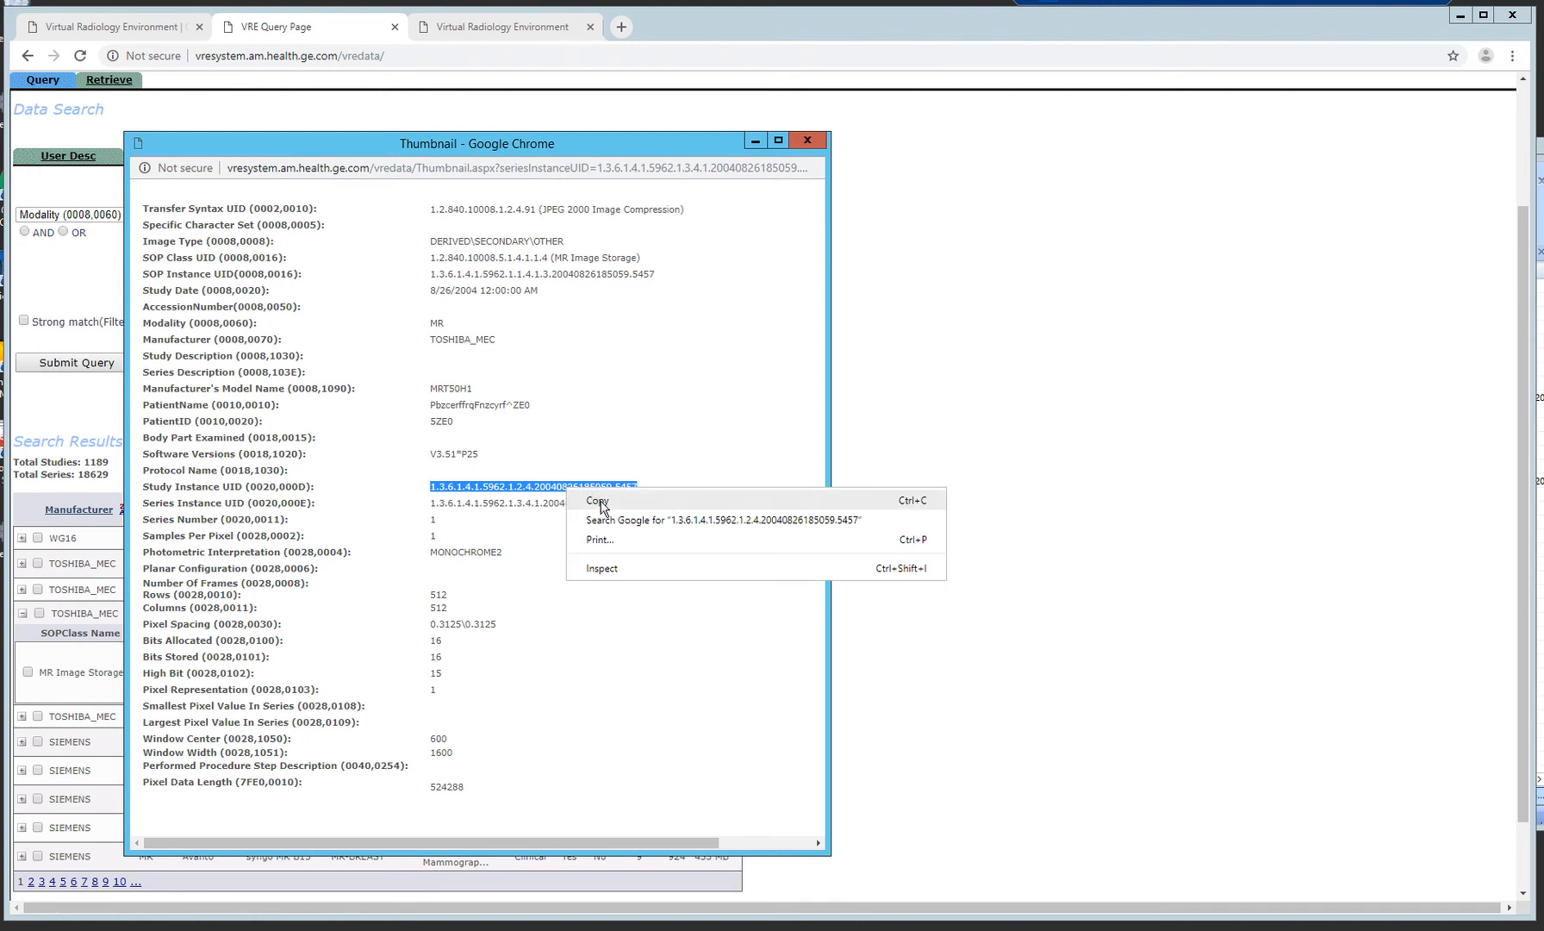
pyautogui.click(598, 502)
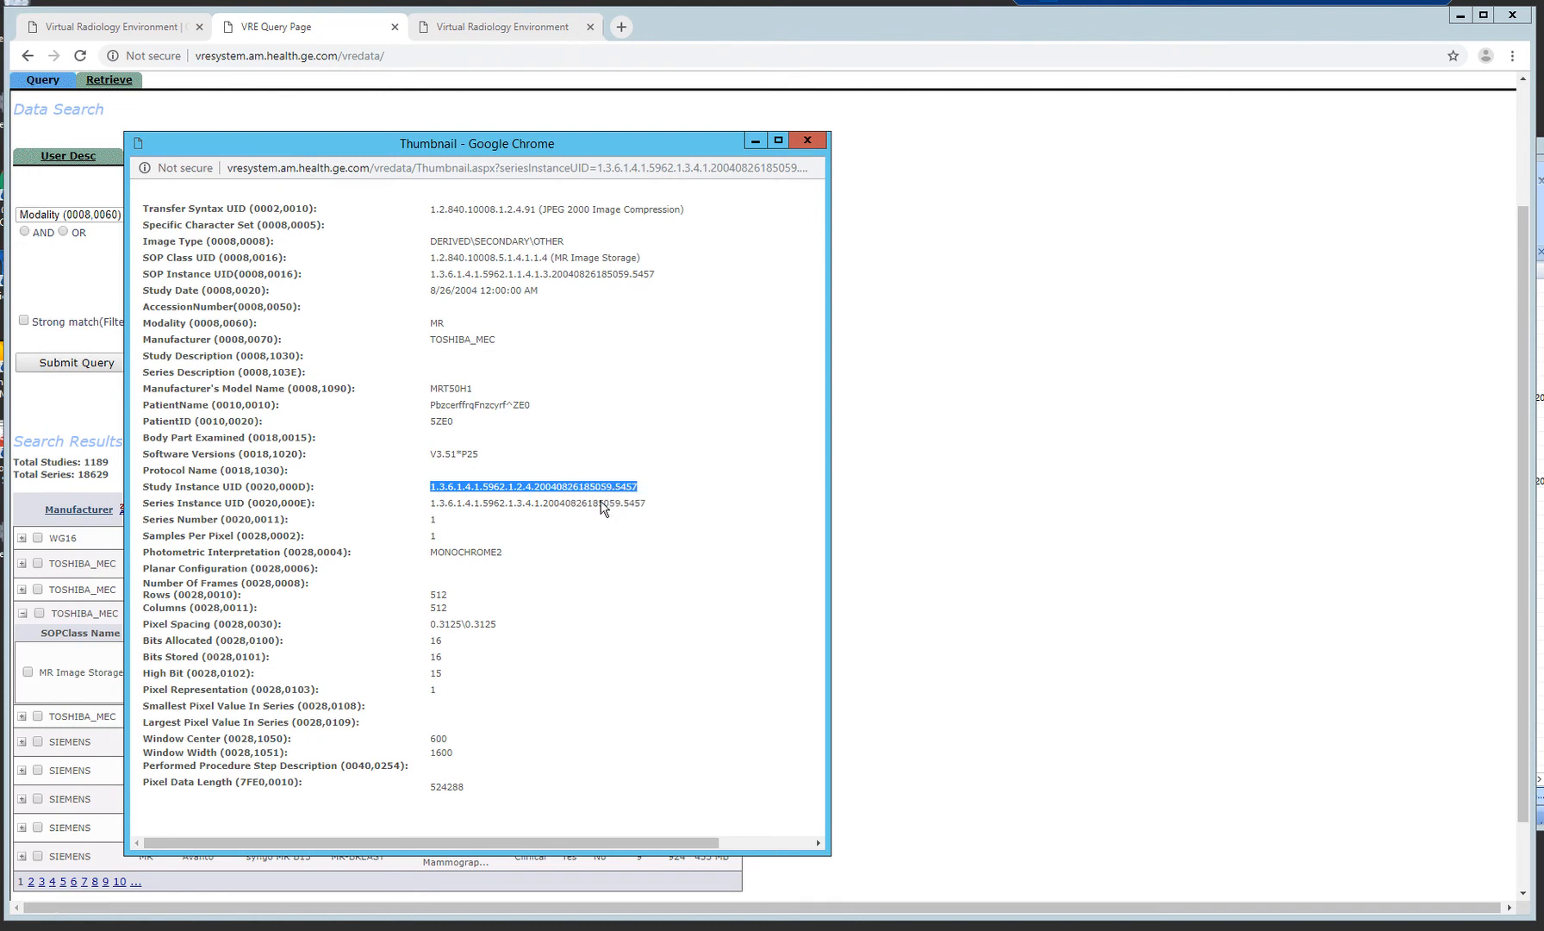
pyautogui.click(808, 141)
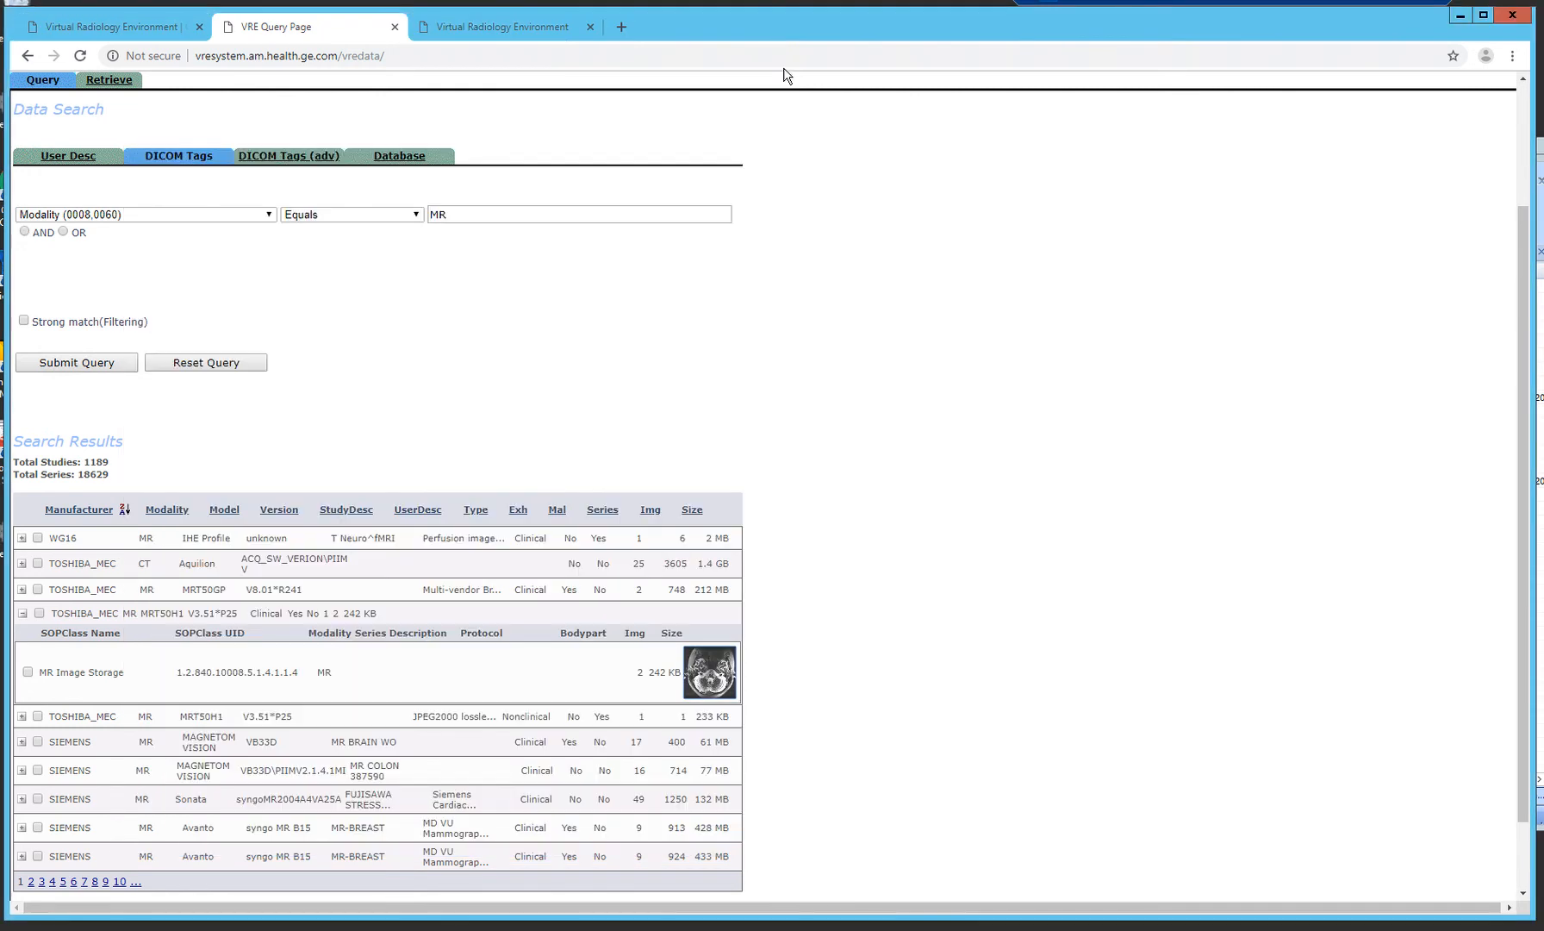
# - Replace the Study UID List value with the copied MR UID 1.3.6.1.4.1.5962.1.2.4.20040826185059.5457
pyautogui.click(476, 29)
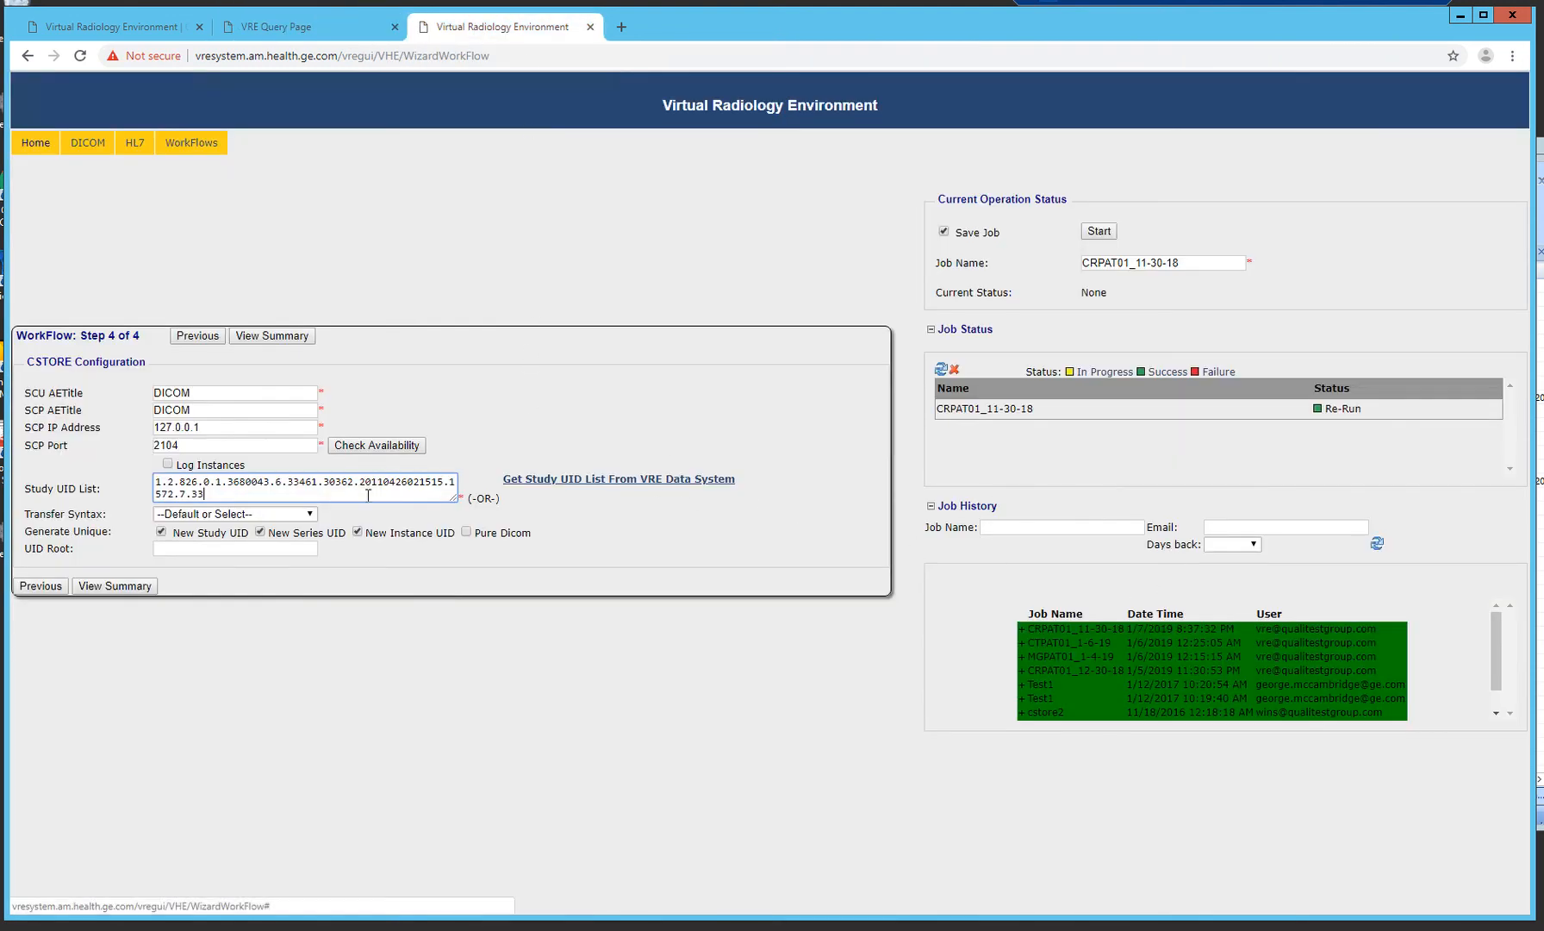
pyautogui.moveTo(202, 493); pyautogui.dragTo(155, 480)
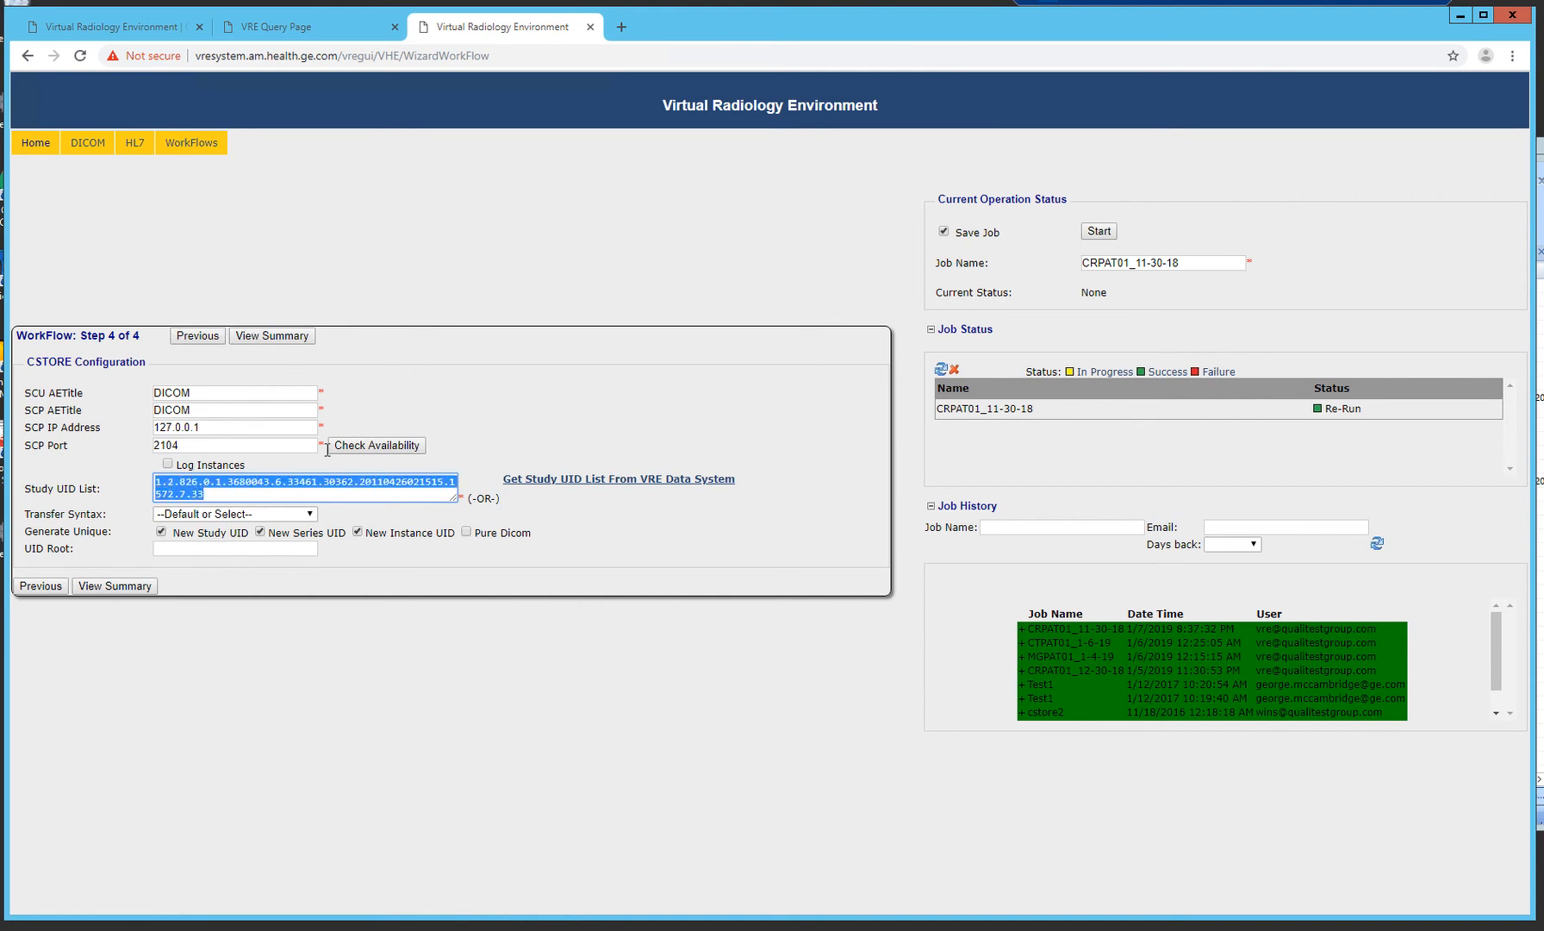
pyautogui.press('BackSpace')
pyautogui.hotkey('ctrl', 'v')
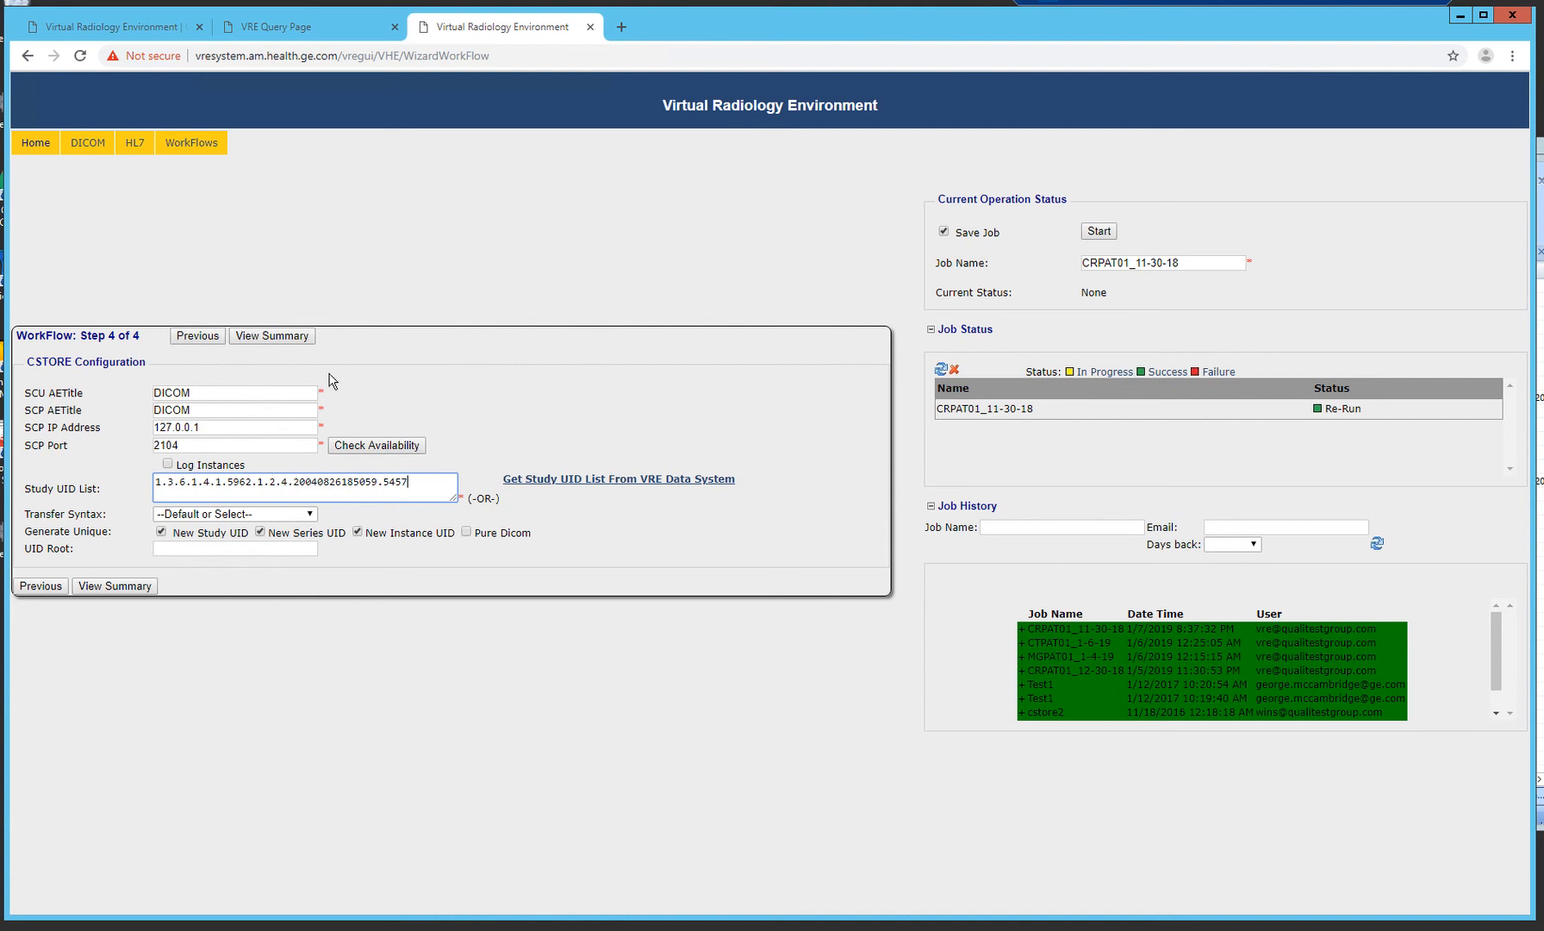
# - Back at Step 2, rename the job MRPAT01_12-10-18 and toggle Save Job off and on
pyautogui.click(208, 339)
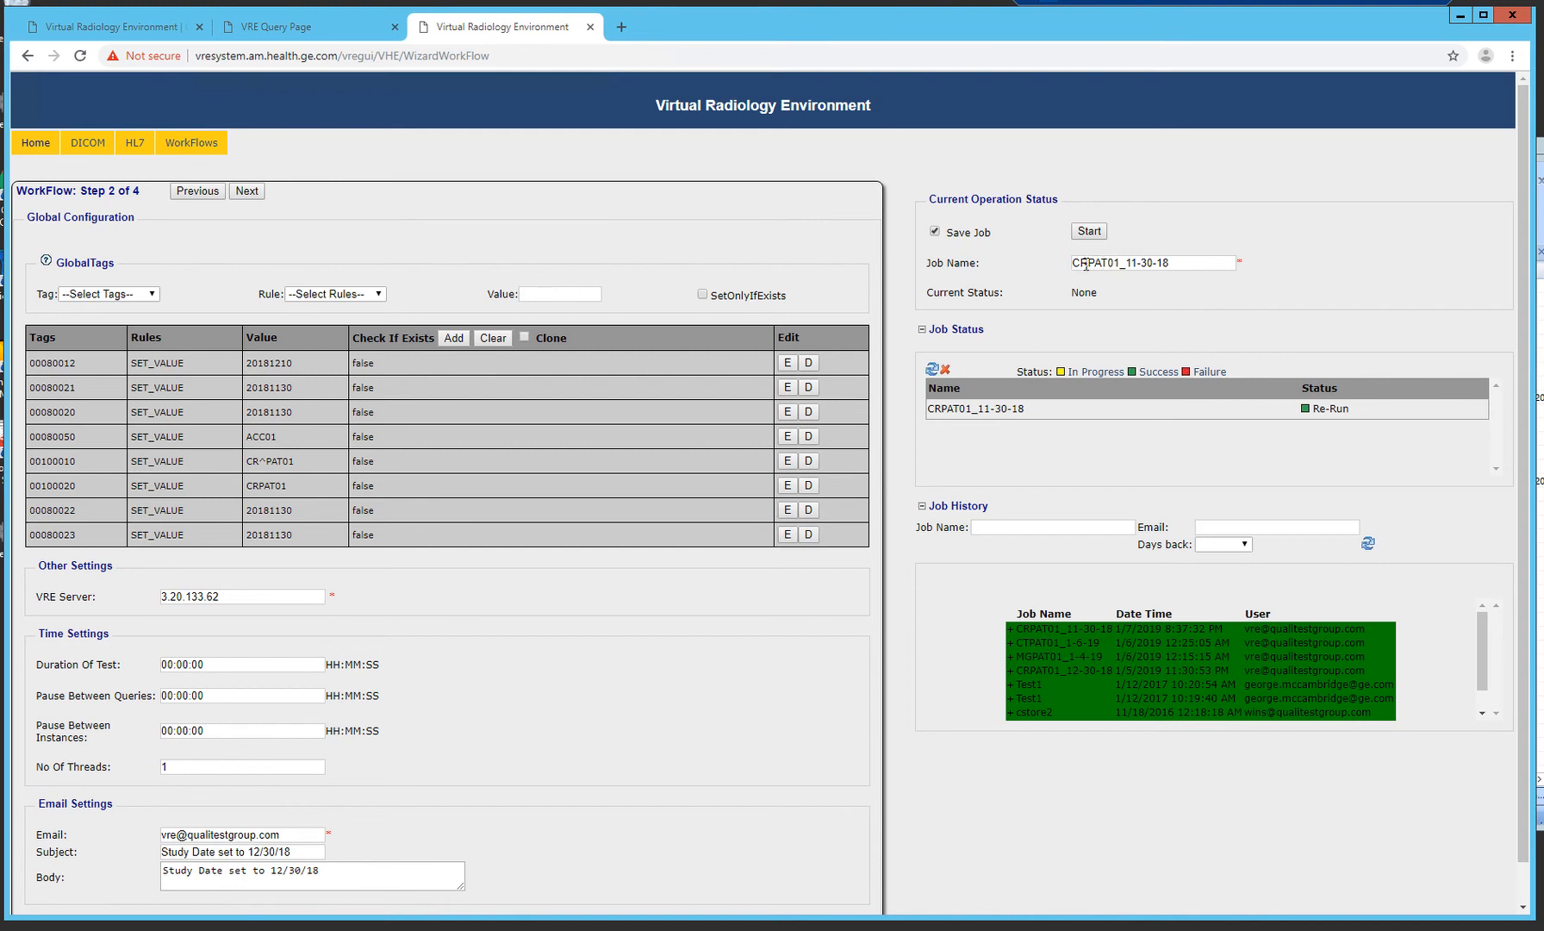
pyautogui.click(1089, 265)
pyautogui.press('BackSpace')
pyautogui.press('BackSpace')
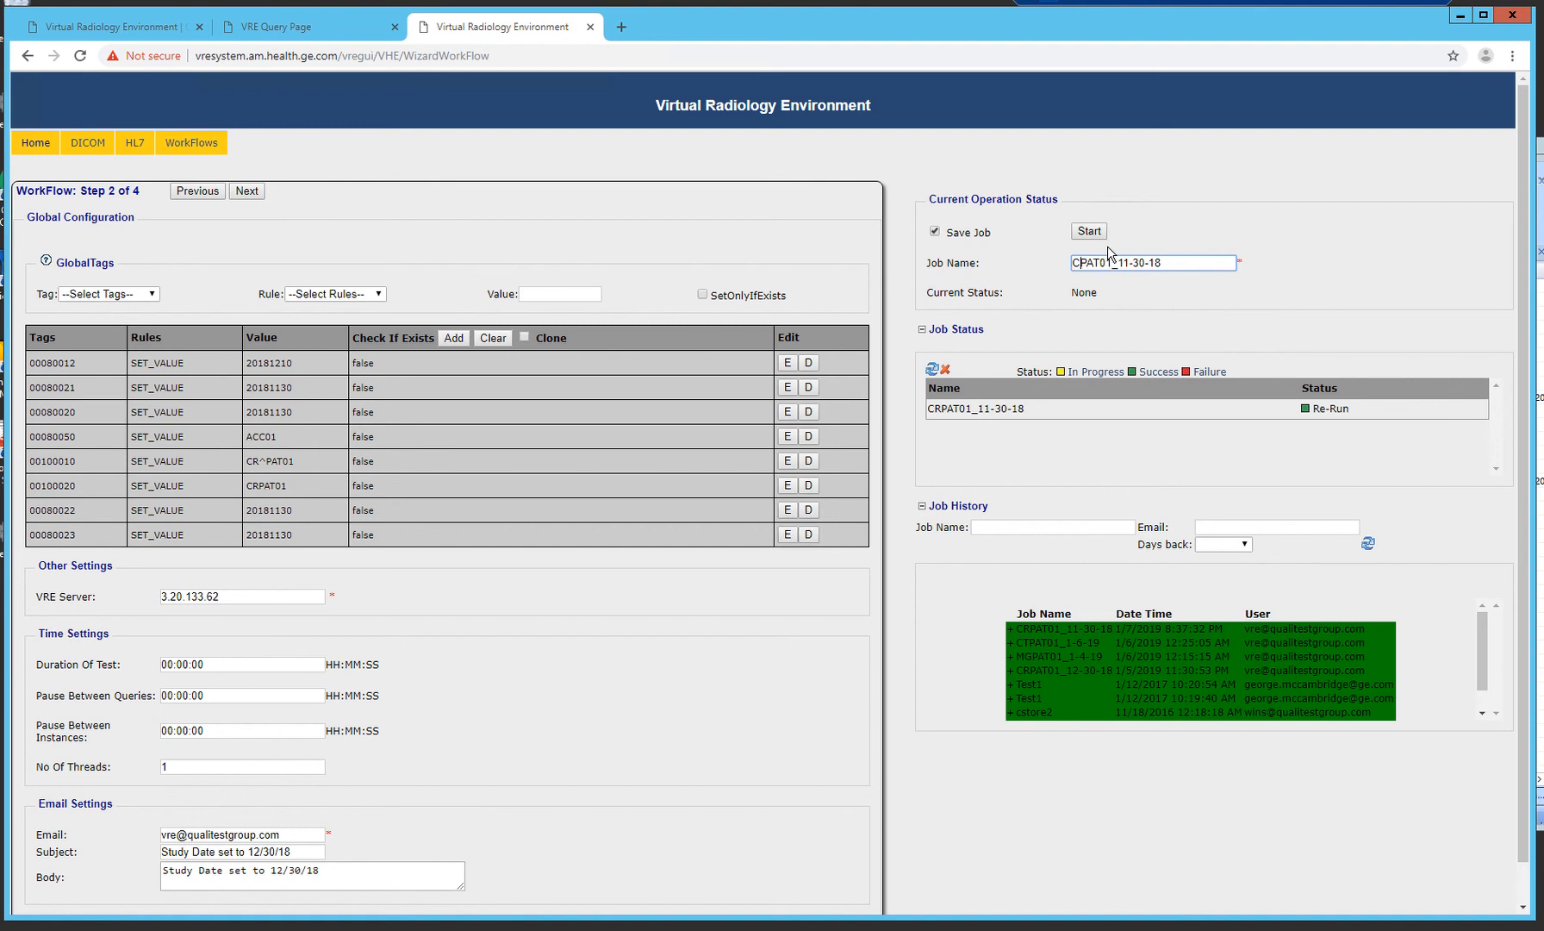
pyautogui.write('MR')
pyautogui.press('BackSpace')
pyautogui.write('2')
pyautogui.press('BackSpace')
pyautogui.press('BackSpace')
pyautogui.press('BackSpace')
pyautogui.write('10')
pyautogui.click(935, 233)
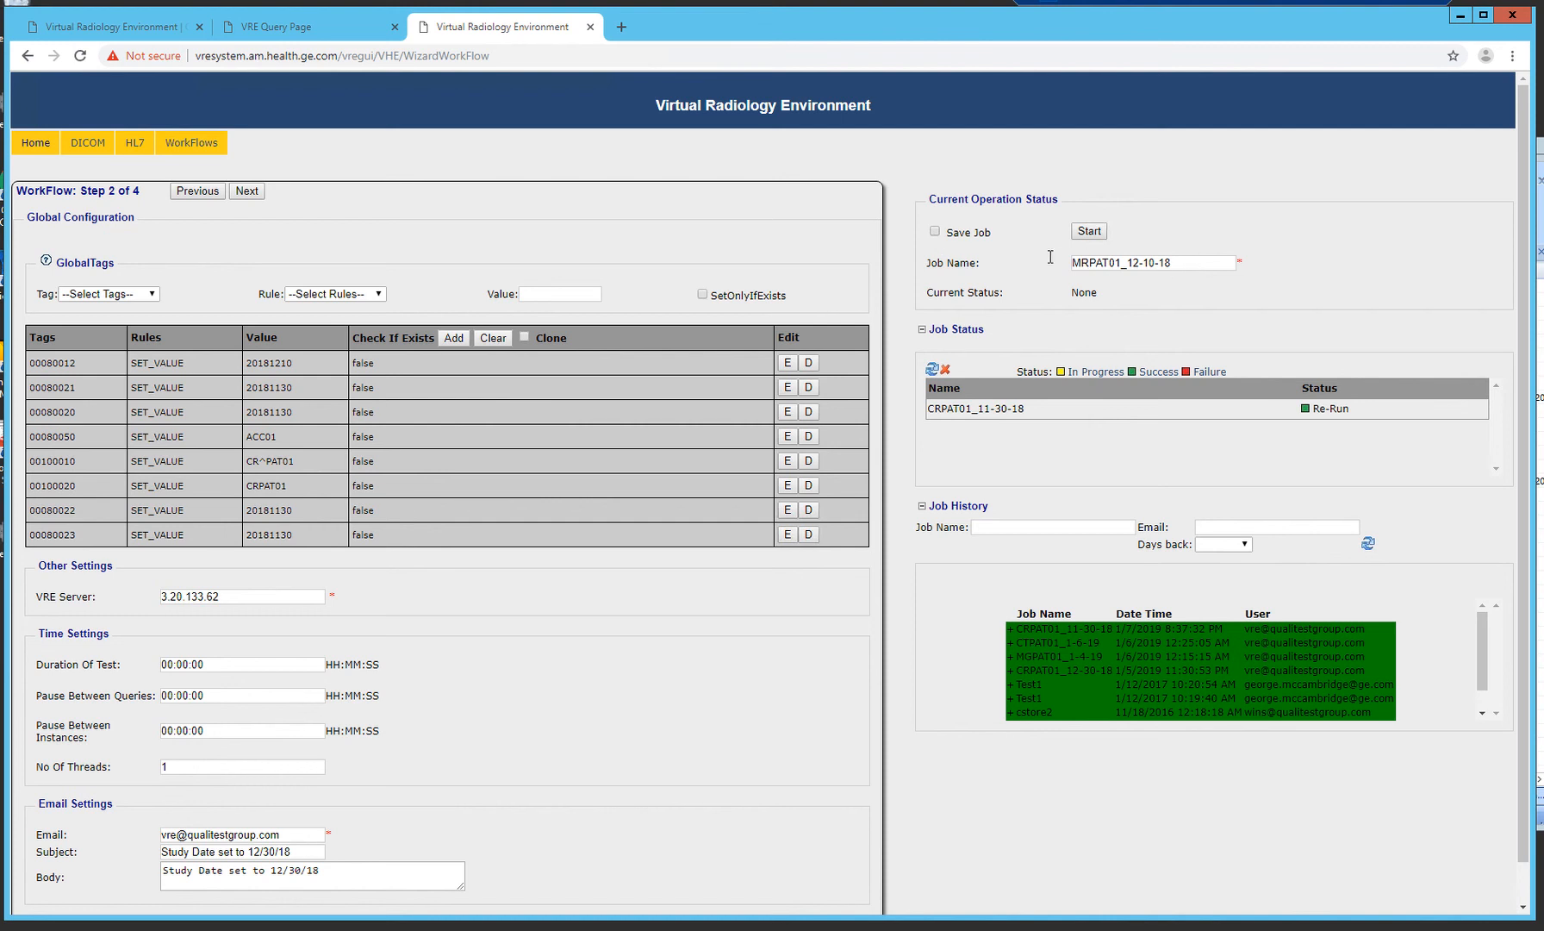
pyautogui.click(935, 233)
# - Set tags 00080021 and 00080020 to 20181210
pyautogui.doubleClick(284, 363)
pyautogui.click(794, 366)
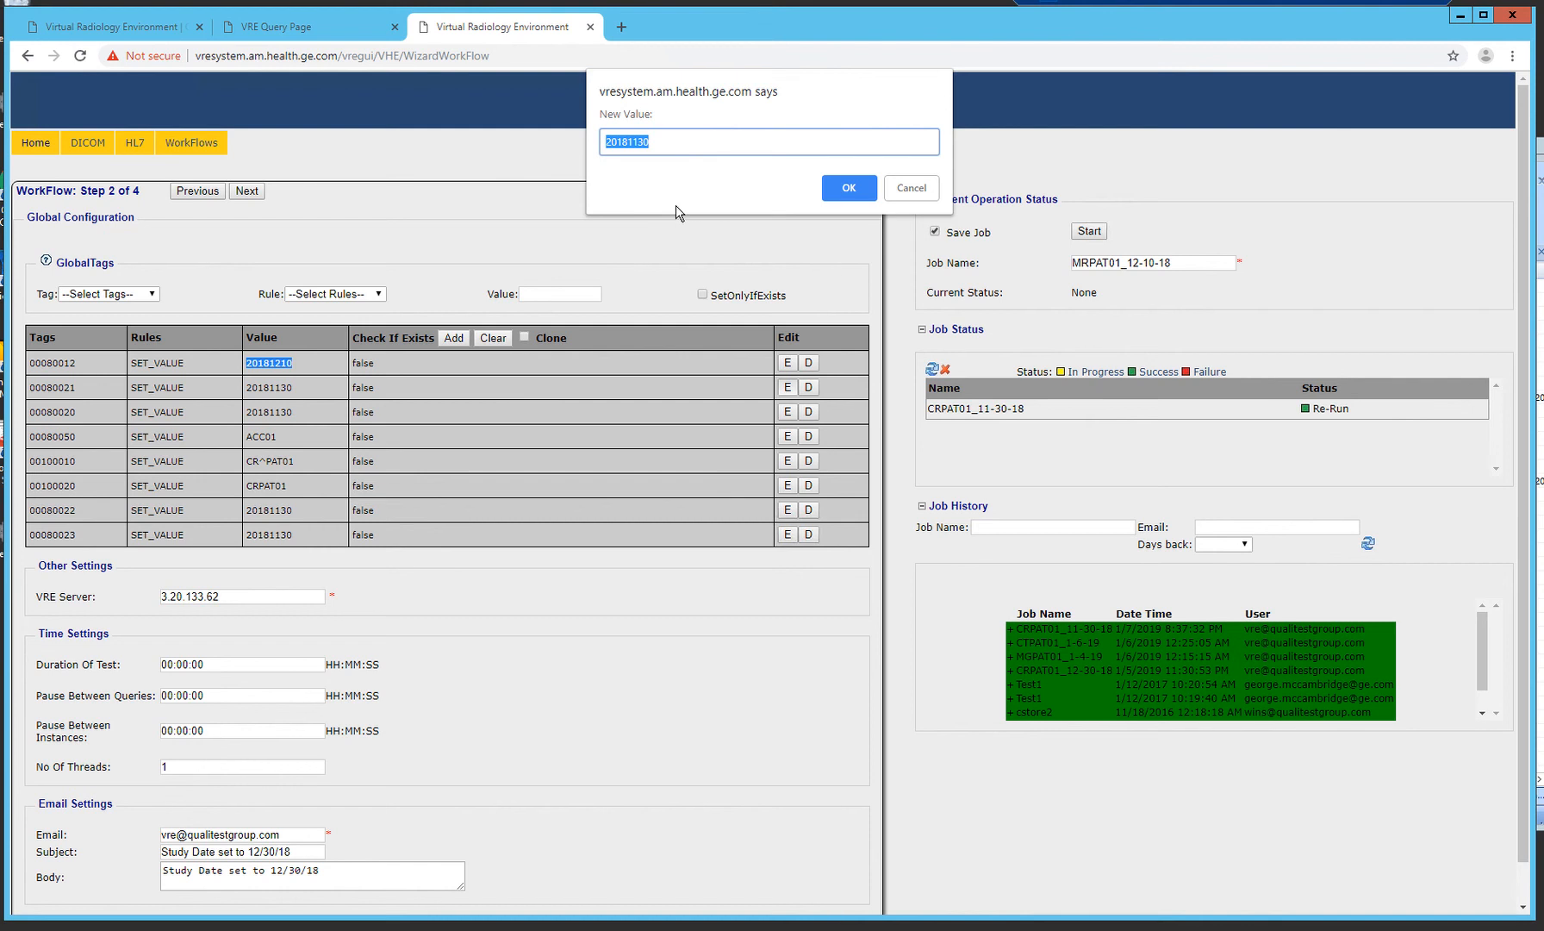
pyautogui.hotkey('ctrl', 'v')
pyautogui.click(847, 190)
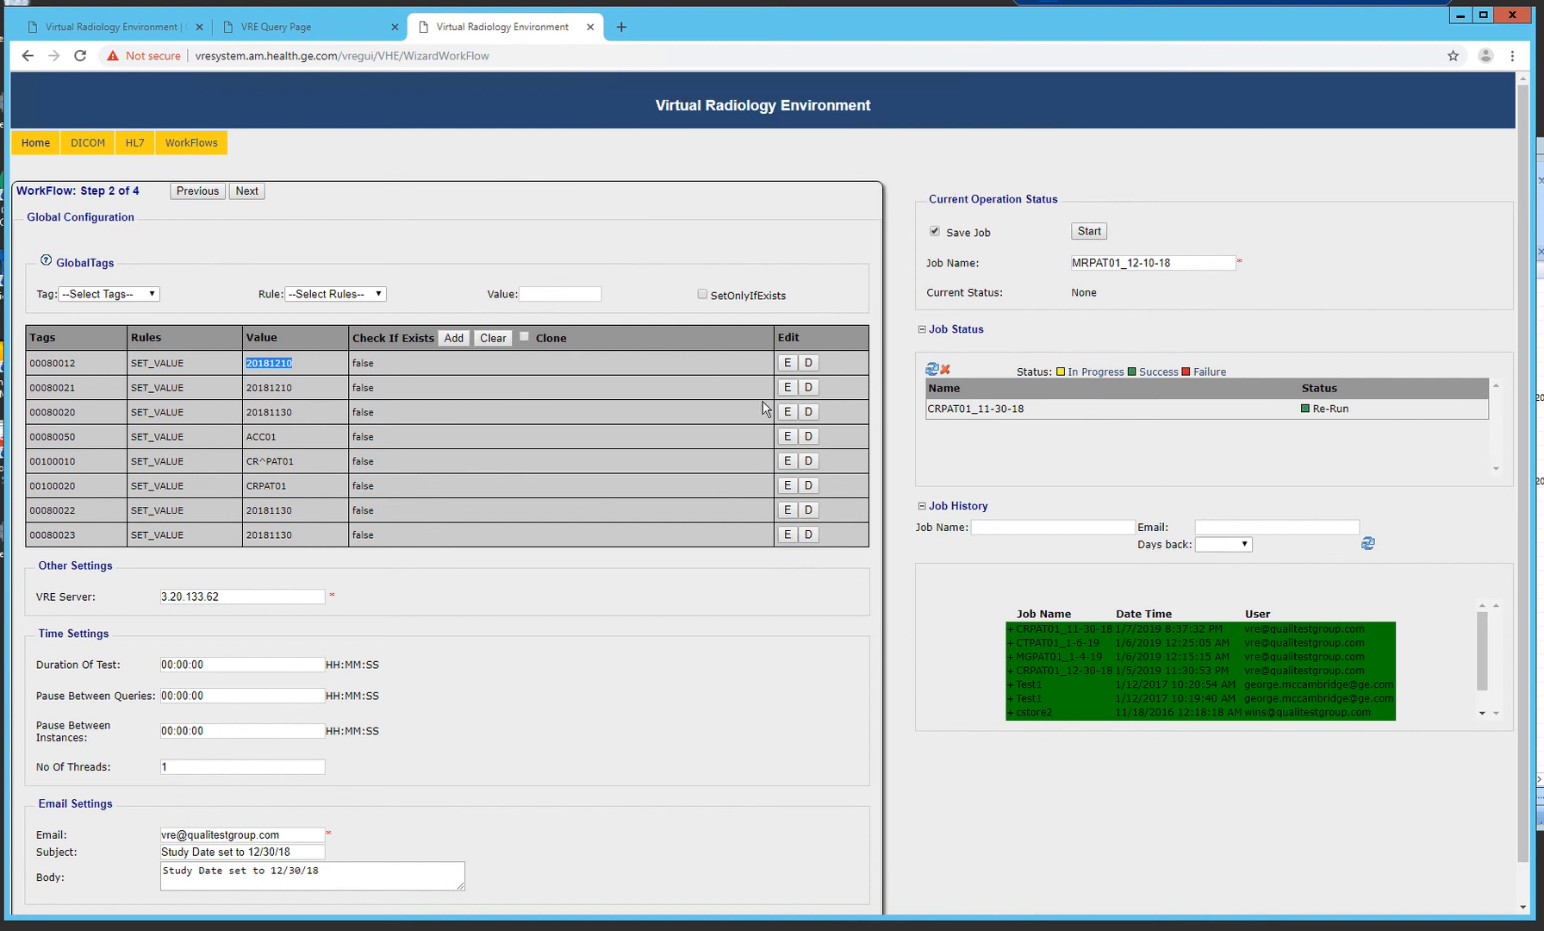
pyautogui.click(793, 412)
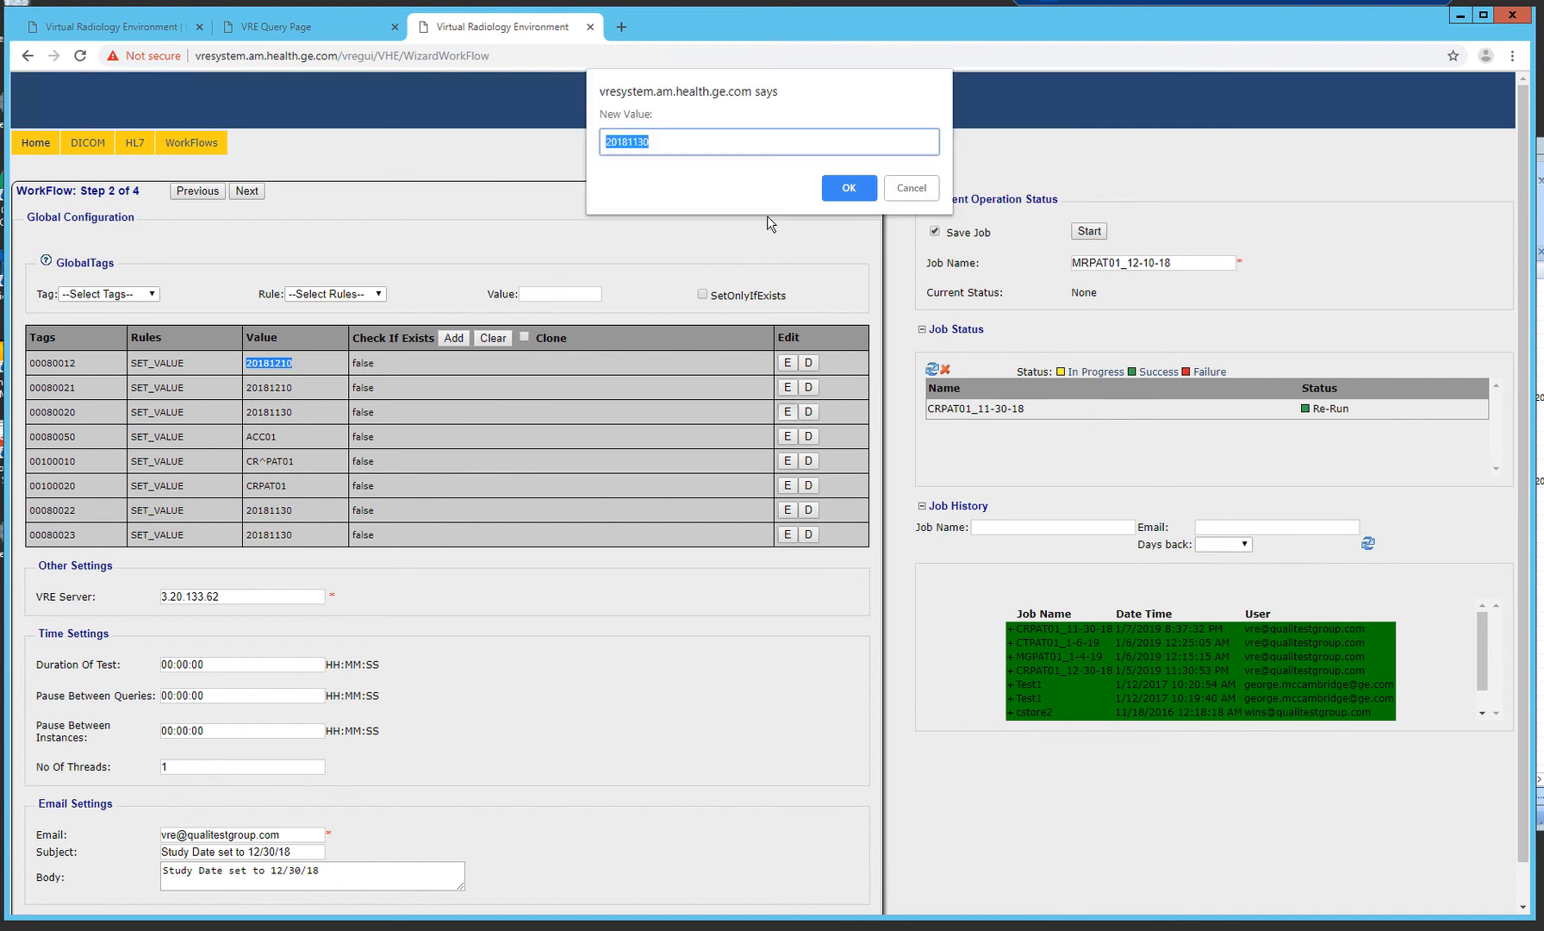
pyautogui.hotkey('ctrl', 'v')
pyautogui.click(848, 188)
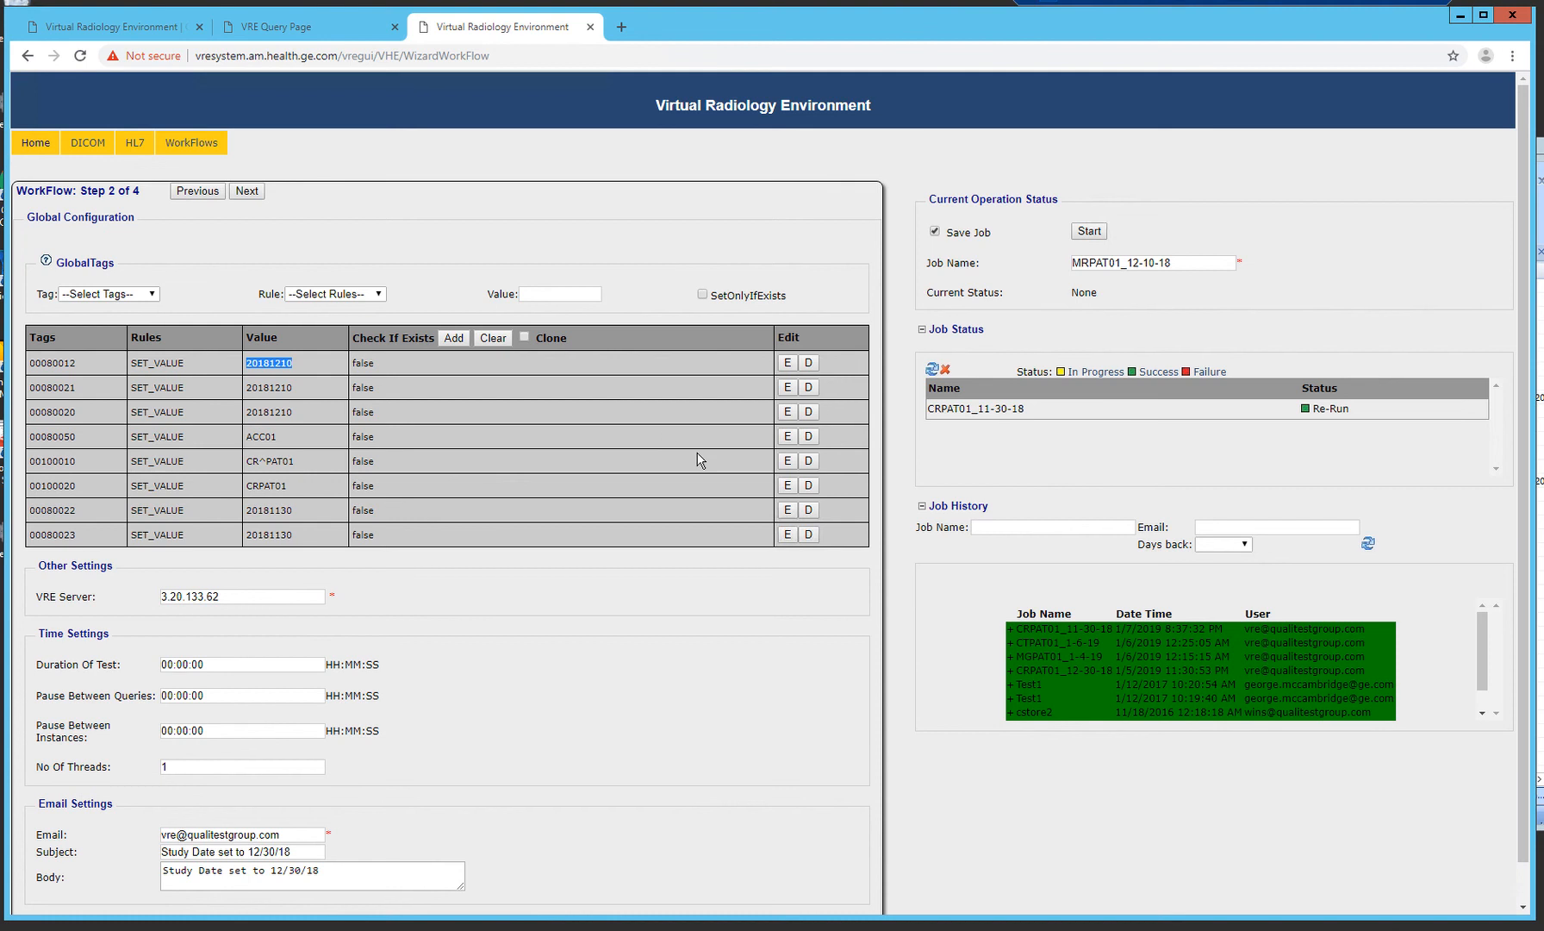
# - Change the accession number (00080050) from ACC01 to ACC02
pyautogui.click(788, 436)
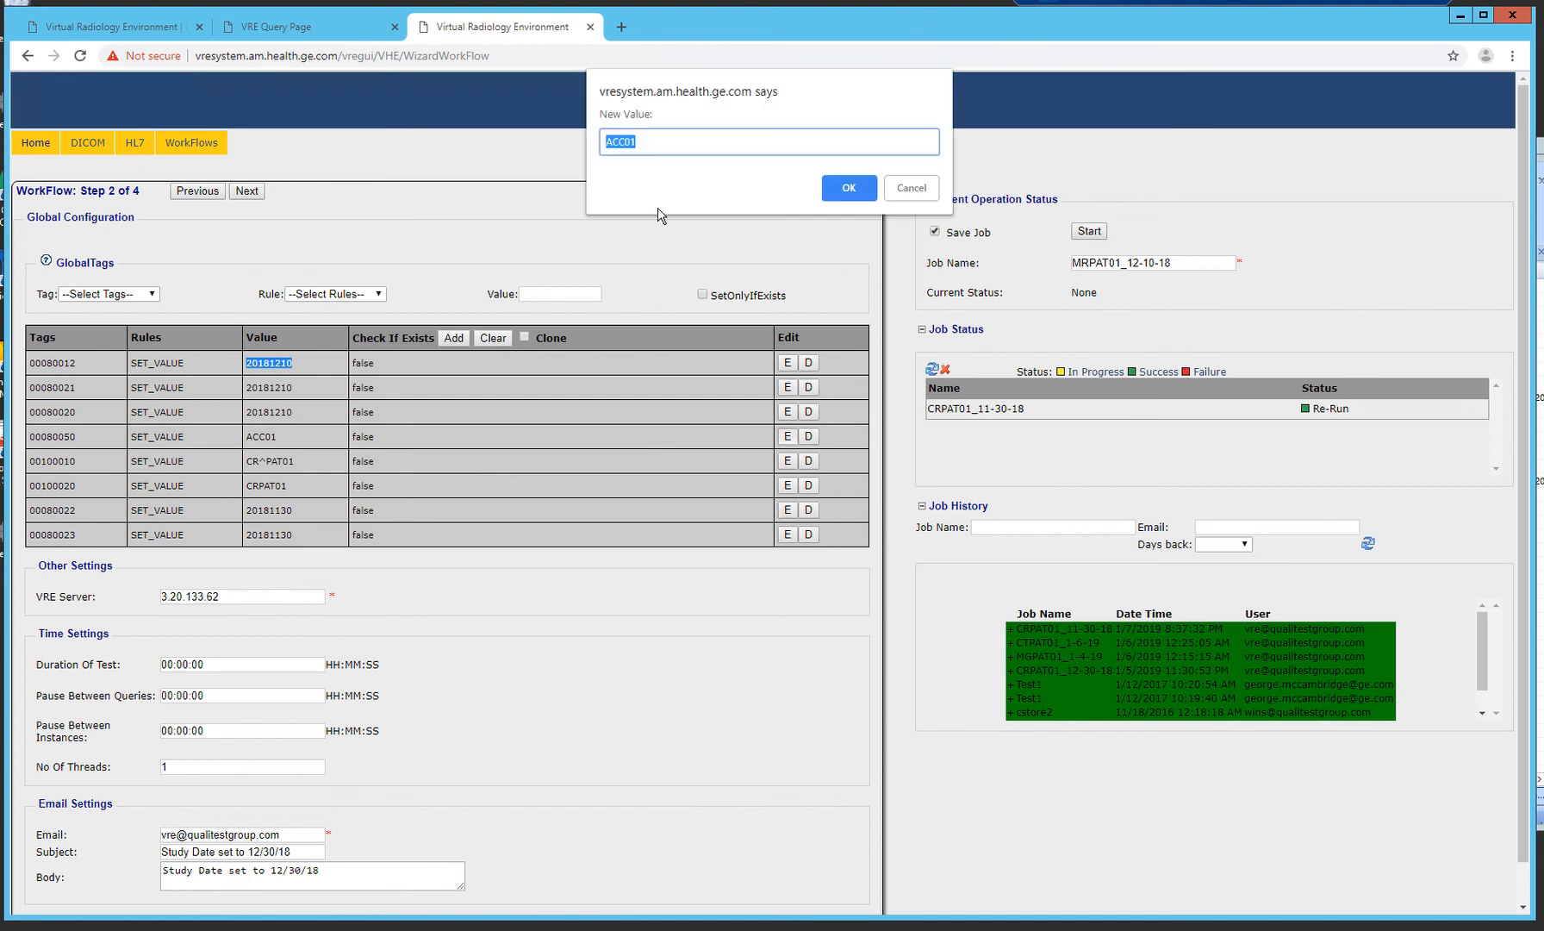
pyautogui.click(661, 139)
pyautogui.write('1')
pyautogui.click(836, 189)
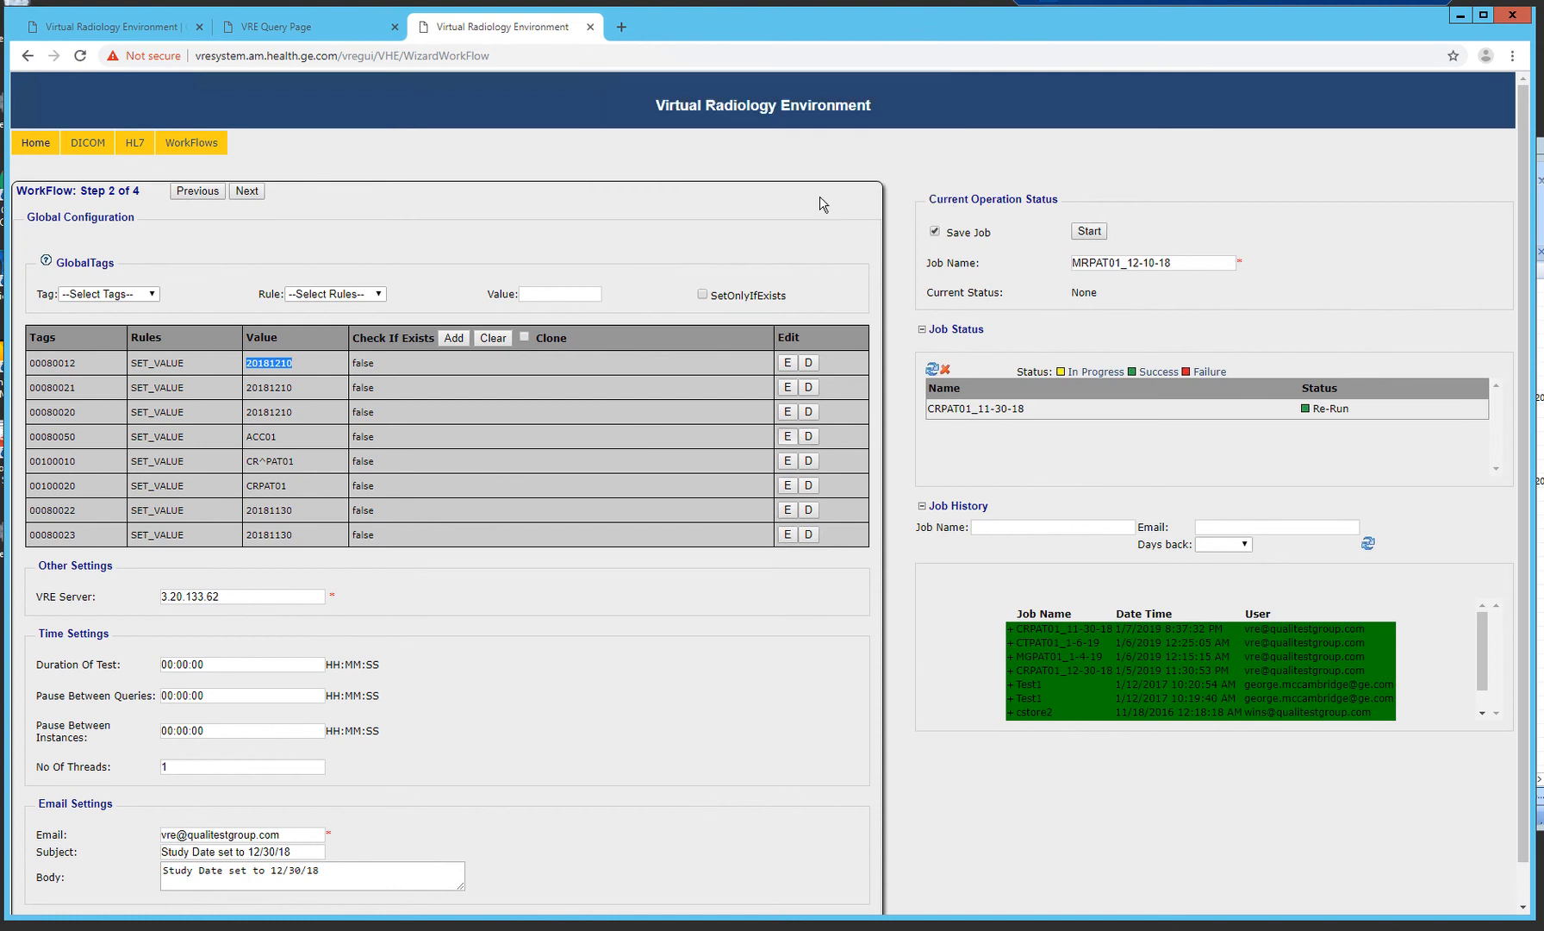
# - Set tags 00080022 and 00080023 to 20181210
pyautogui.click(784, 510)
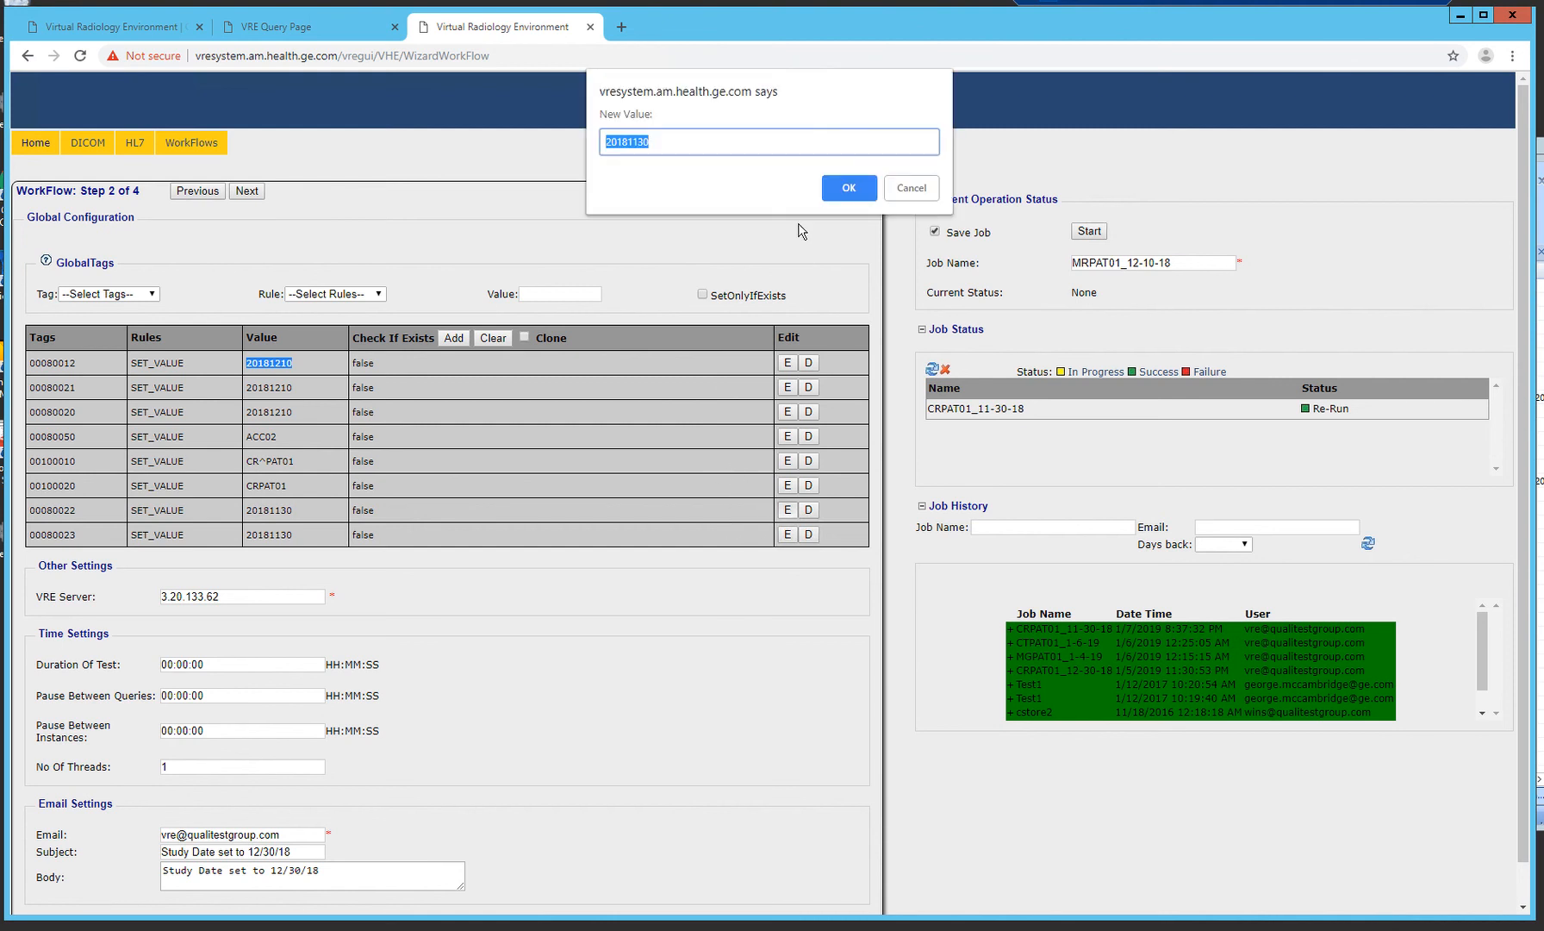
pyautogui.write('20181210')
pyautogui.click(850, 186)
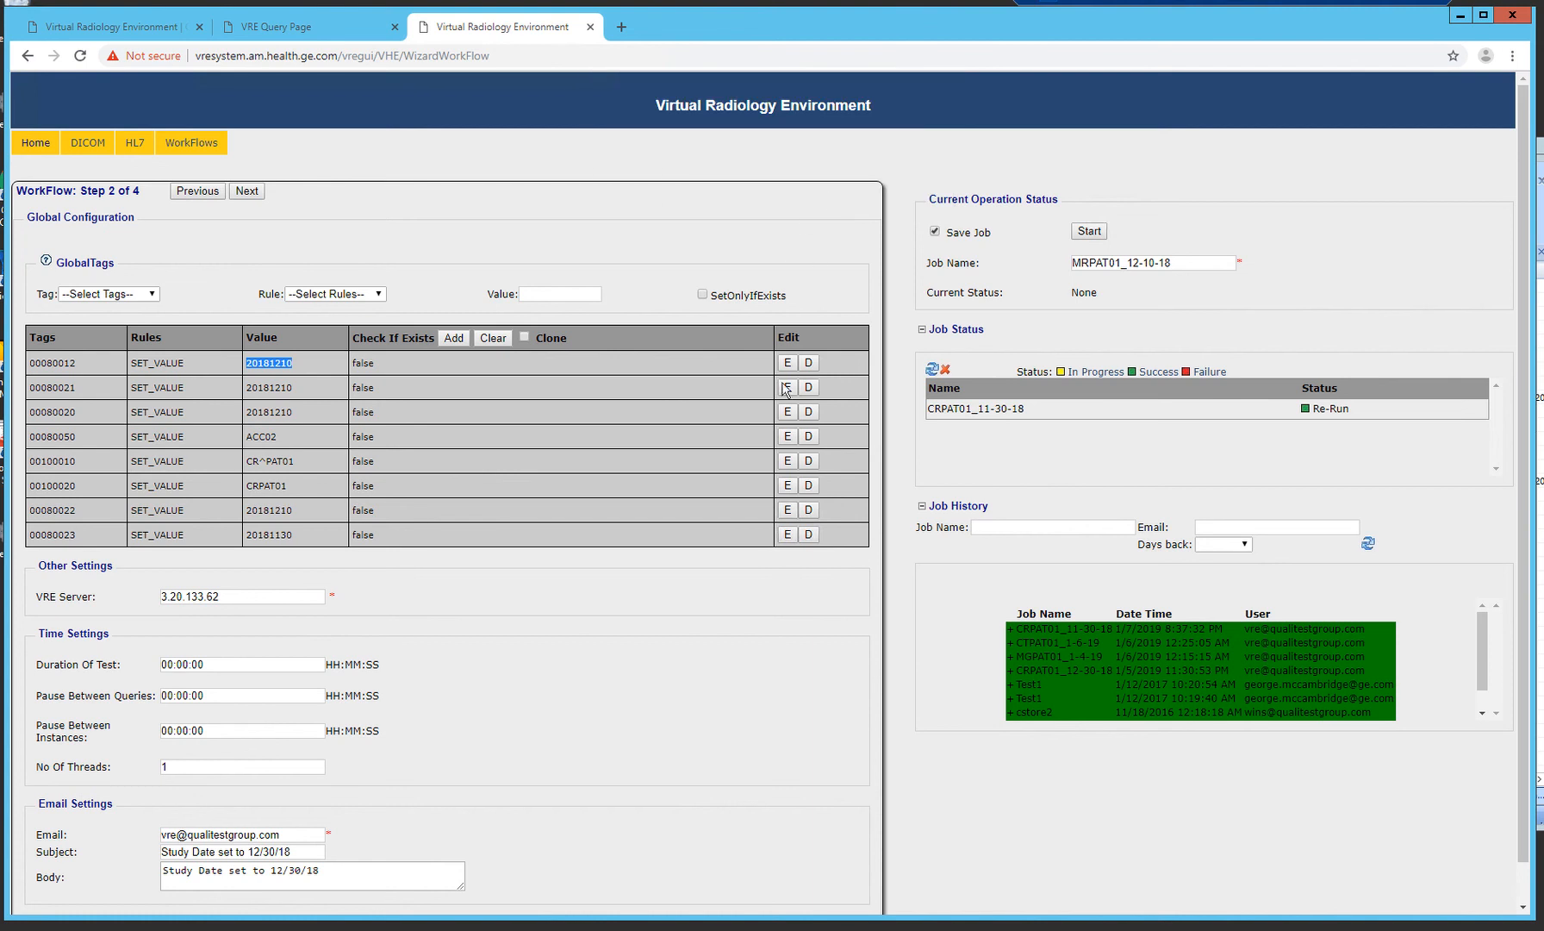
pyautogui.click(787, 534)
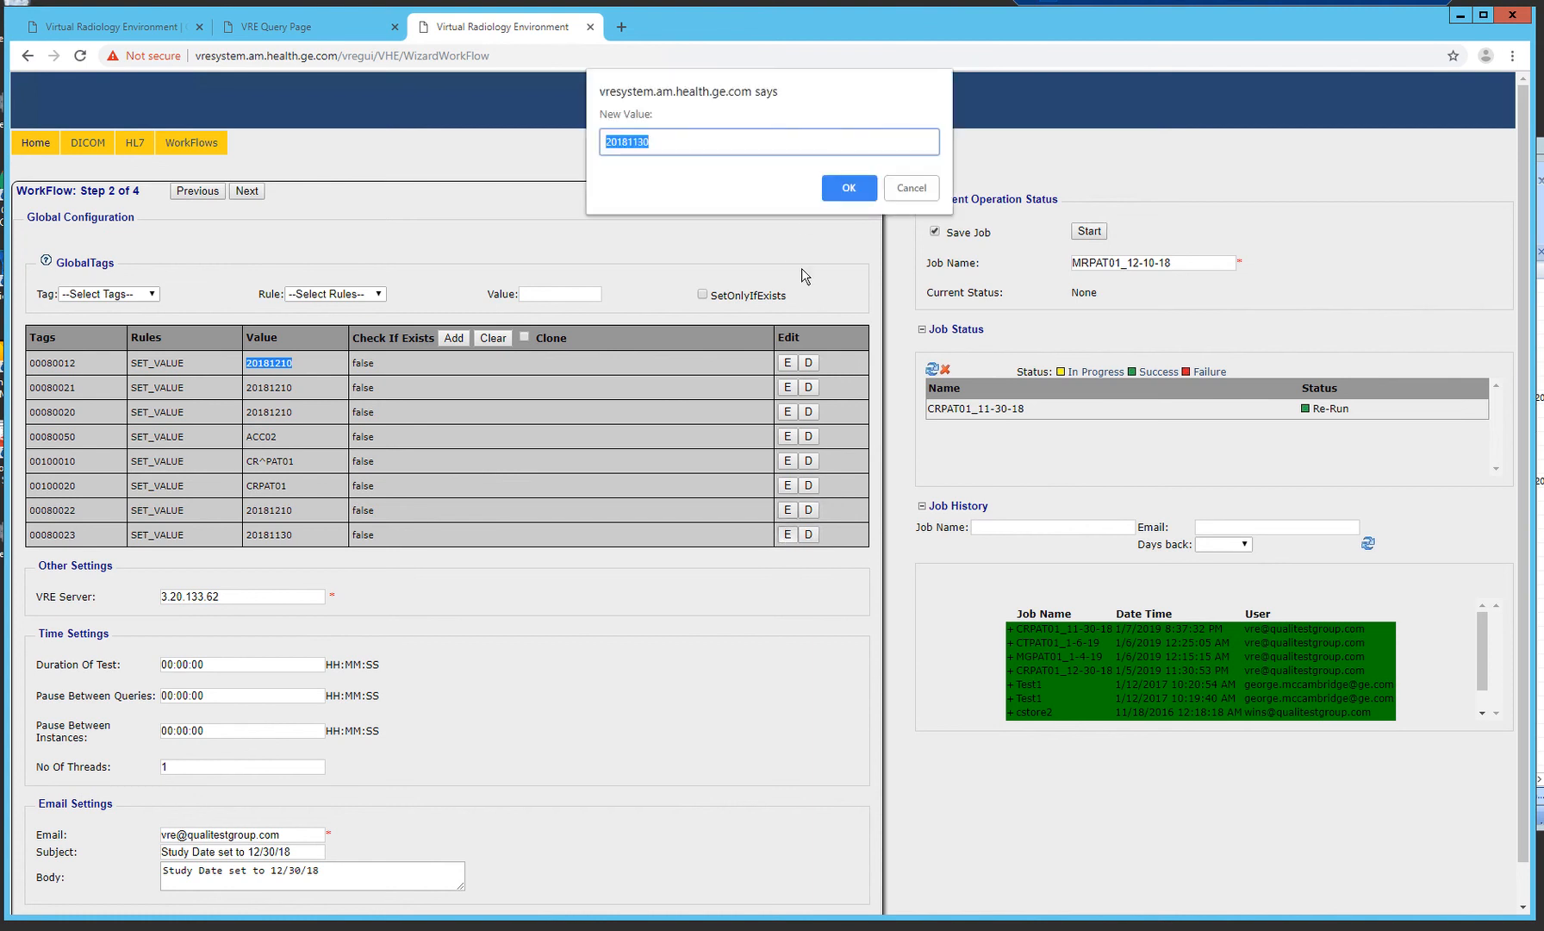
pyautogui.write('20181210')
pyautogui.click(850, 188)
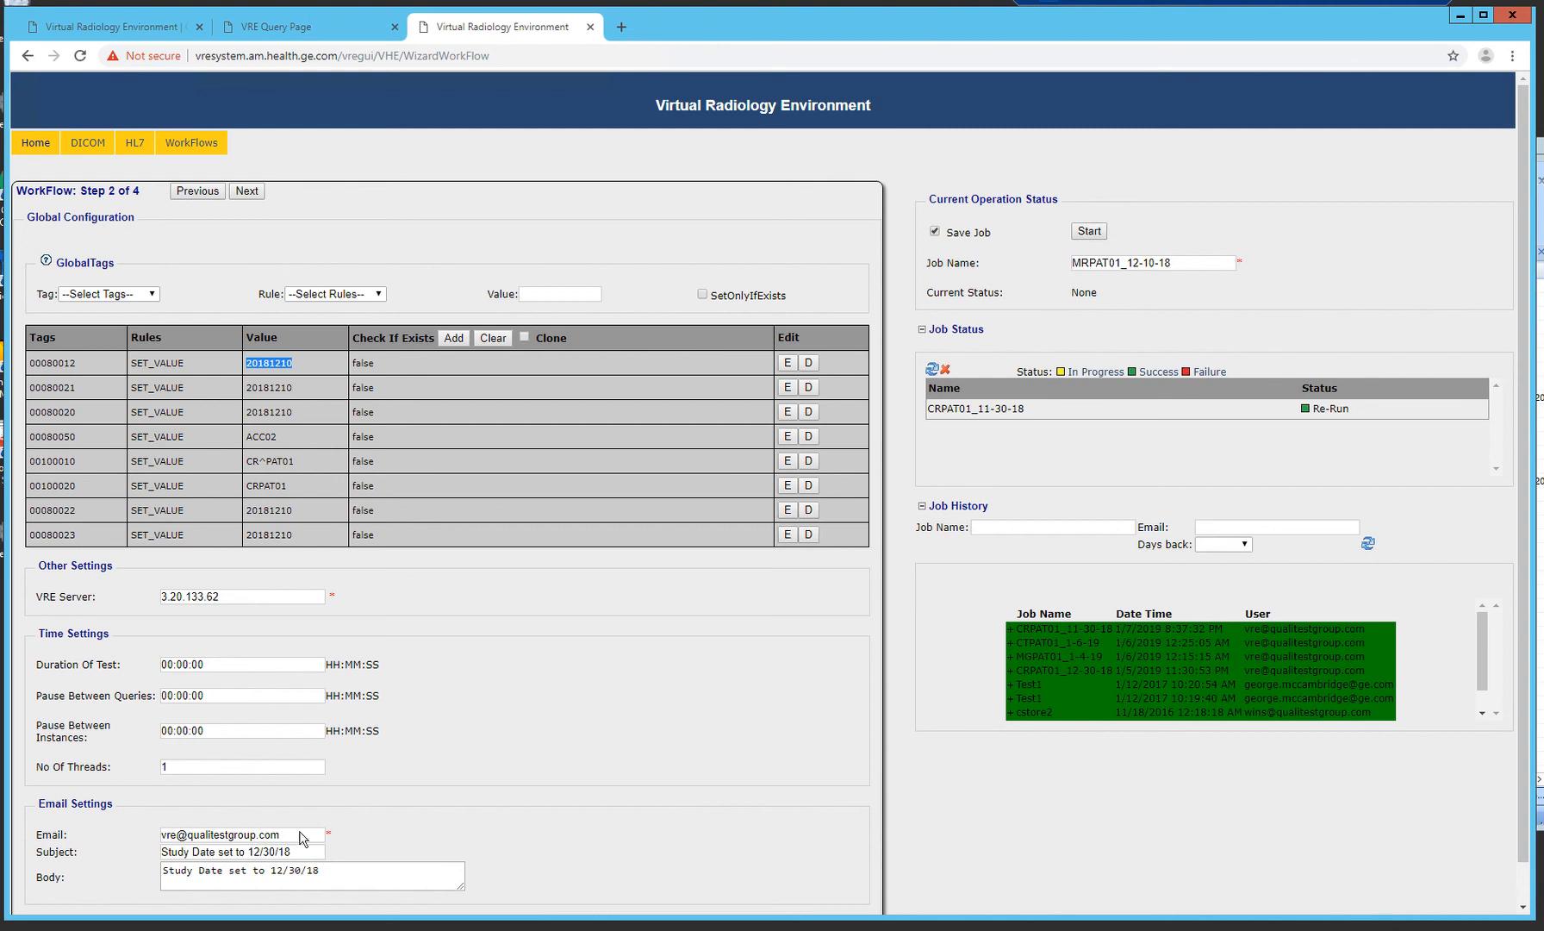
# - Change the dates in the e-mail Subject and Body to 12/10/18
pyautogui.click(295, 851)
pyautogui.moveTo(295, 851); pyautogui.dragTo(248, 851)
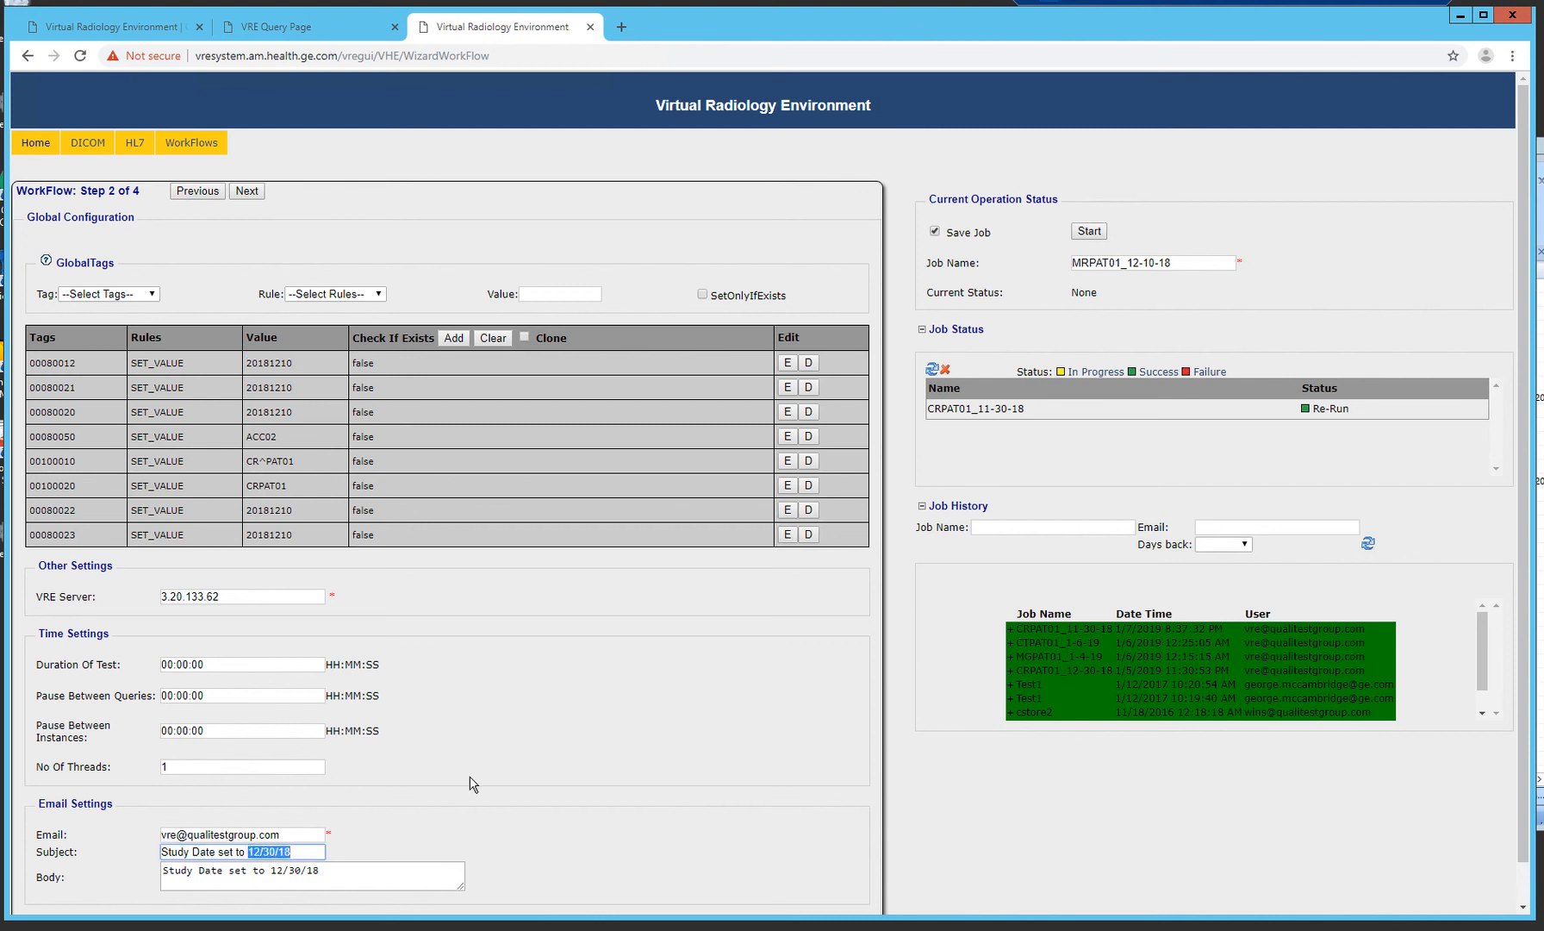
pyautogui.write('12/10/18')
pyautogui.press('Tab')
pyautogui.press('BackSpace')
pyautogui.press('BackSpace')
pyautogui.press('BackSpace')
pyautogui.press('BackSpace')
pyautogui.press('BackSpace')
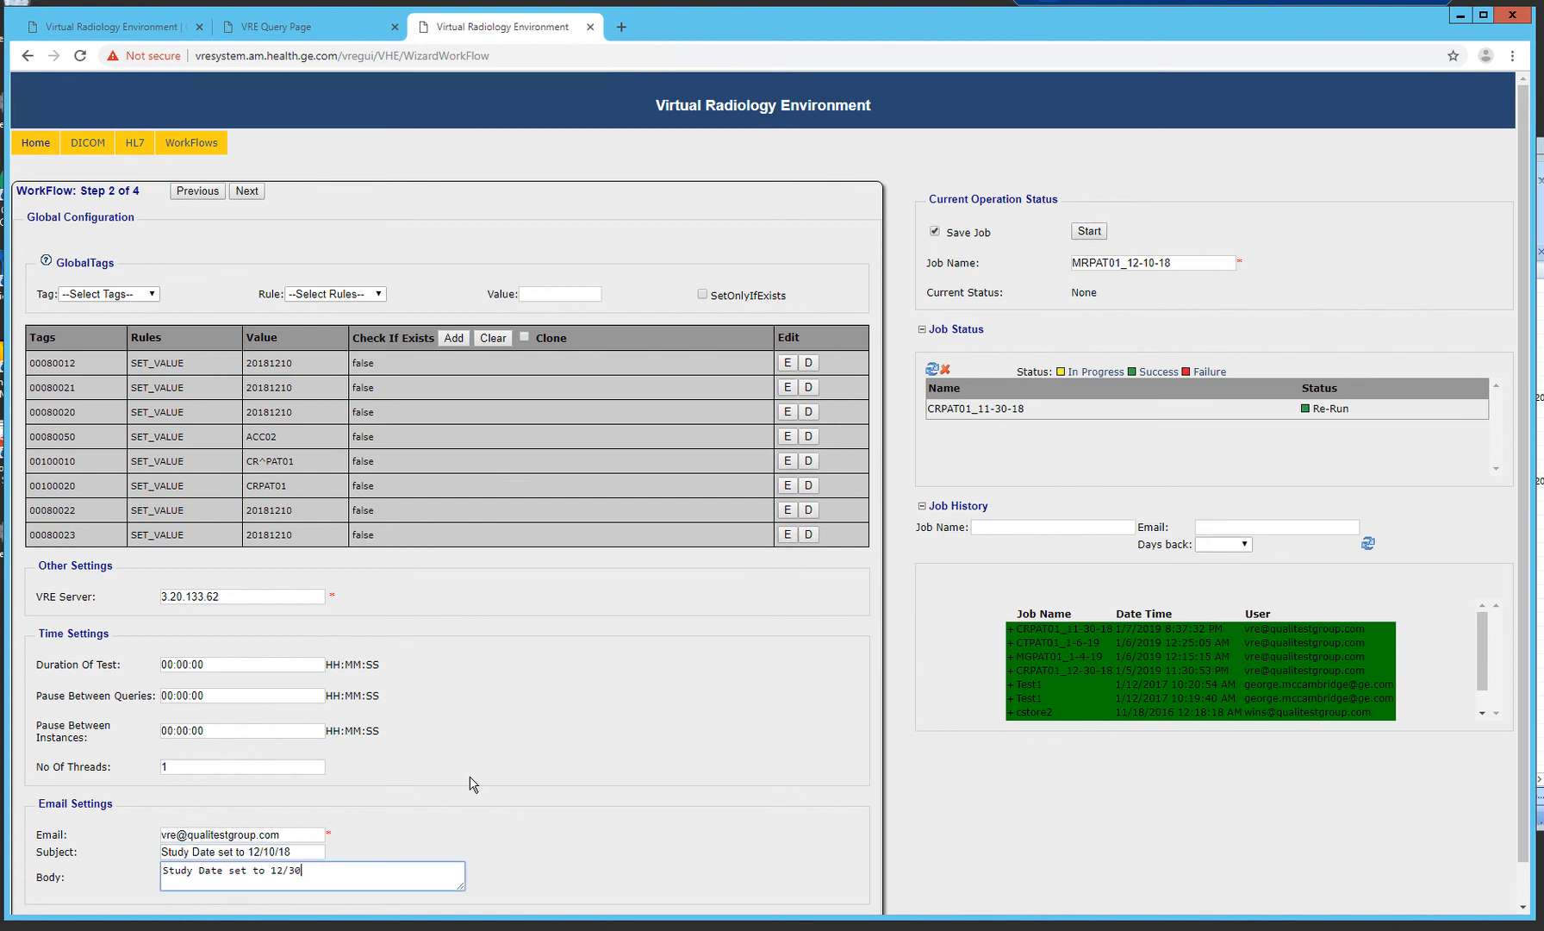
pyautogui.write('10/18')
pyautogui.click(526, 699)
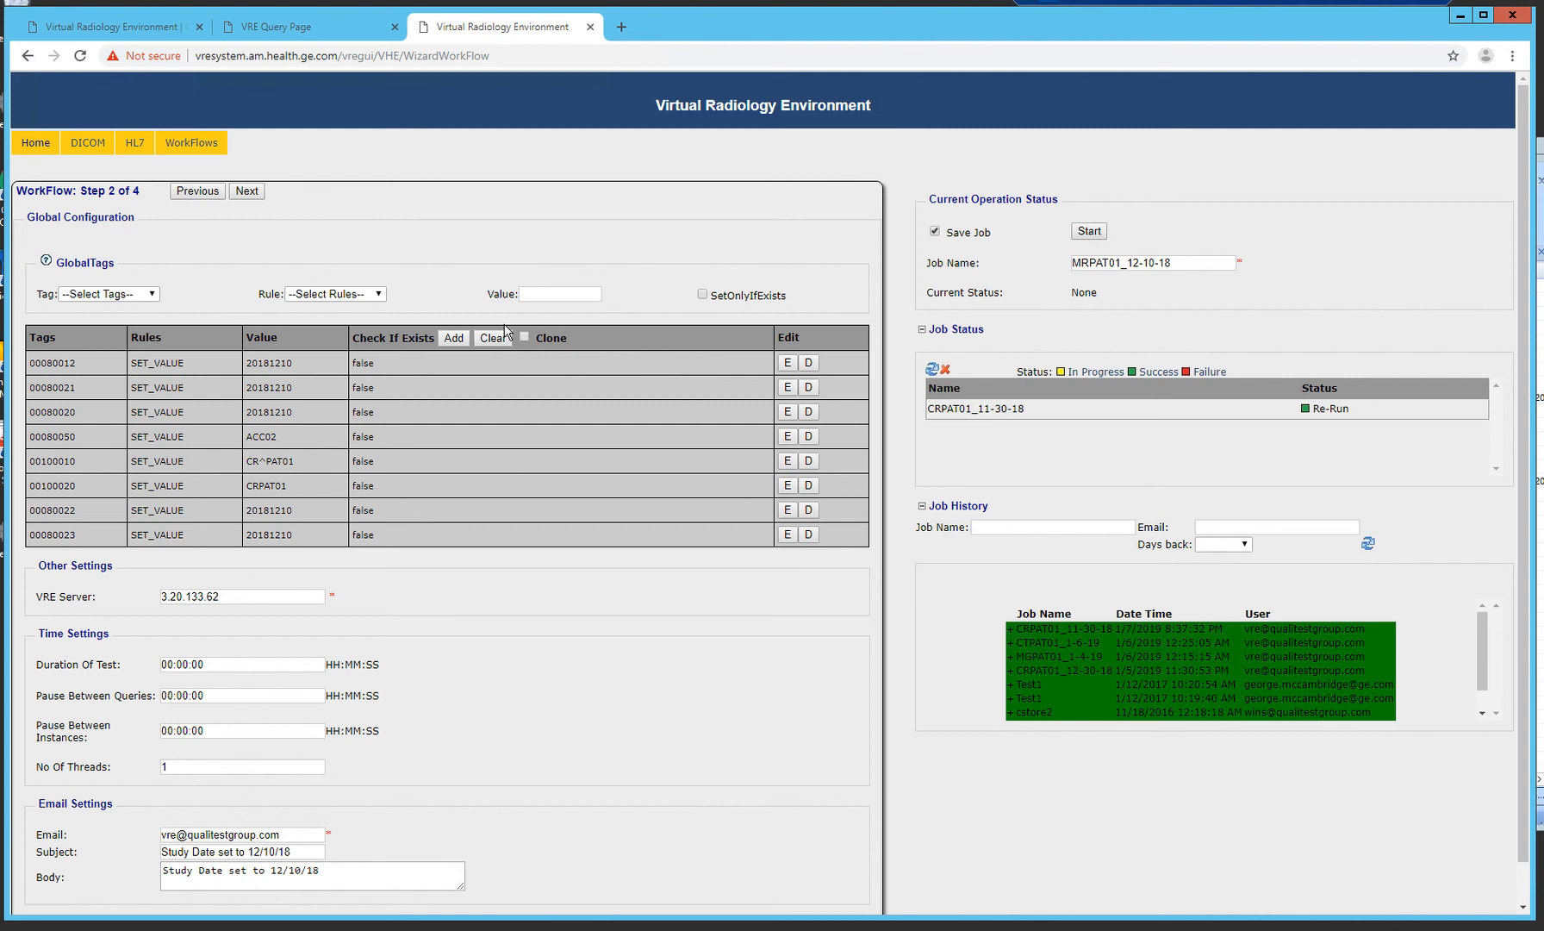
# - Advance to the C-STORE step, start the job, and bring up the DicomIn folder
pyautogui.click(247, 192)
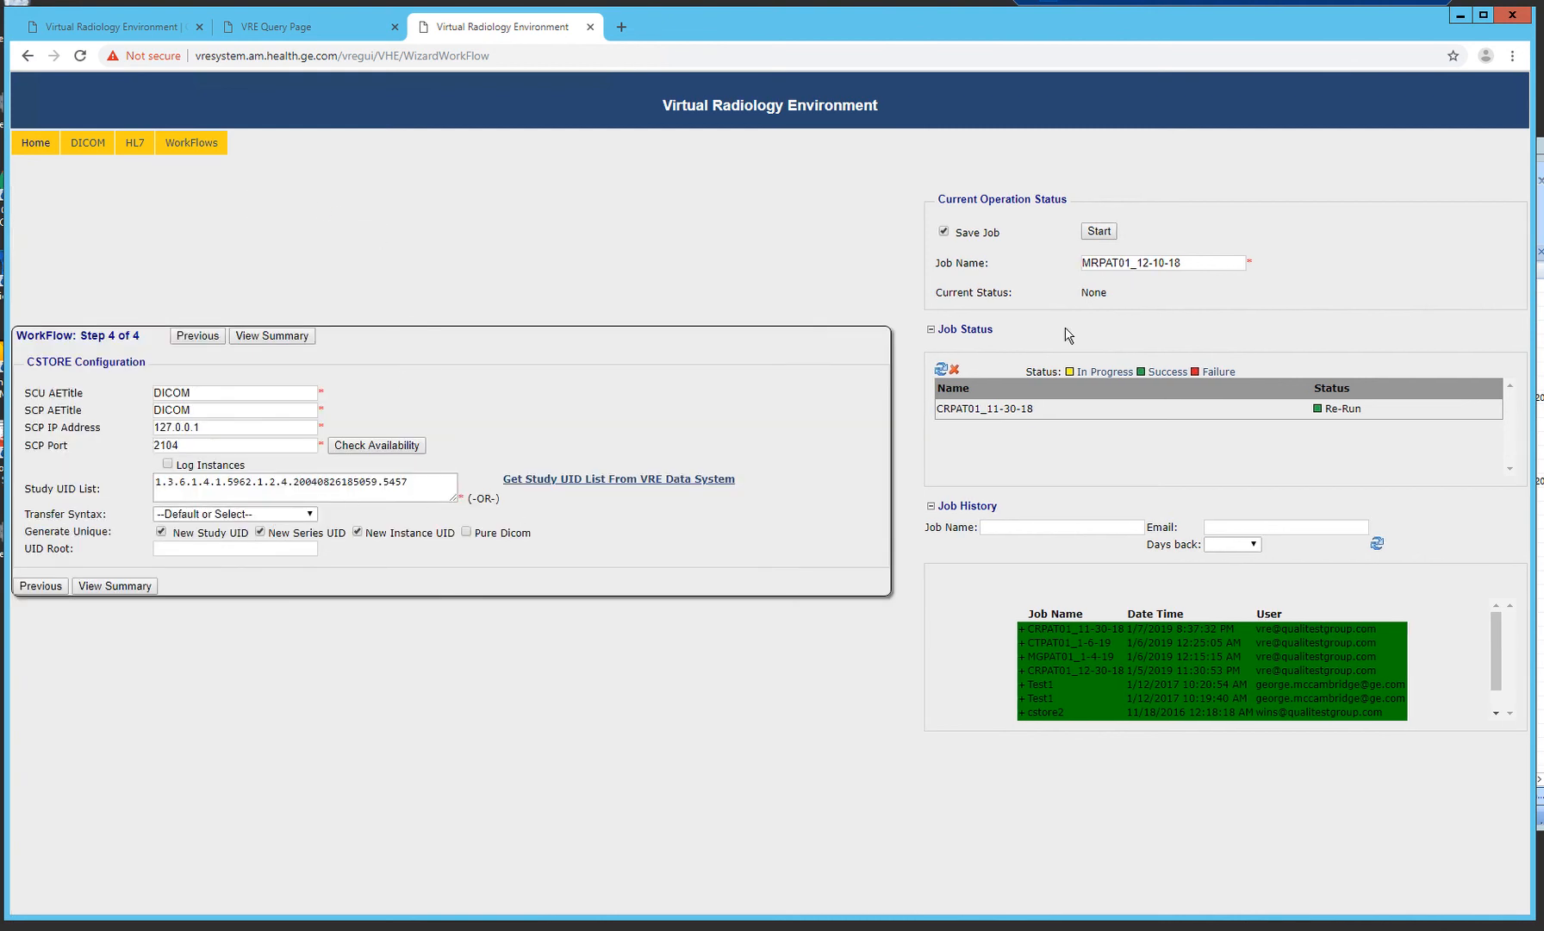
pyautogui.click(1099, 233)
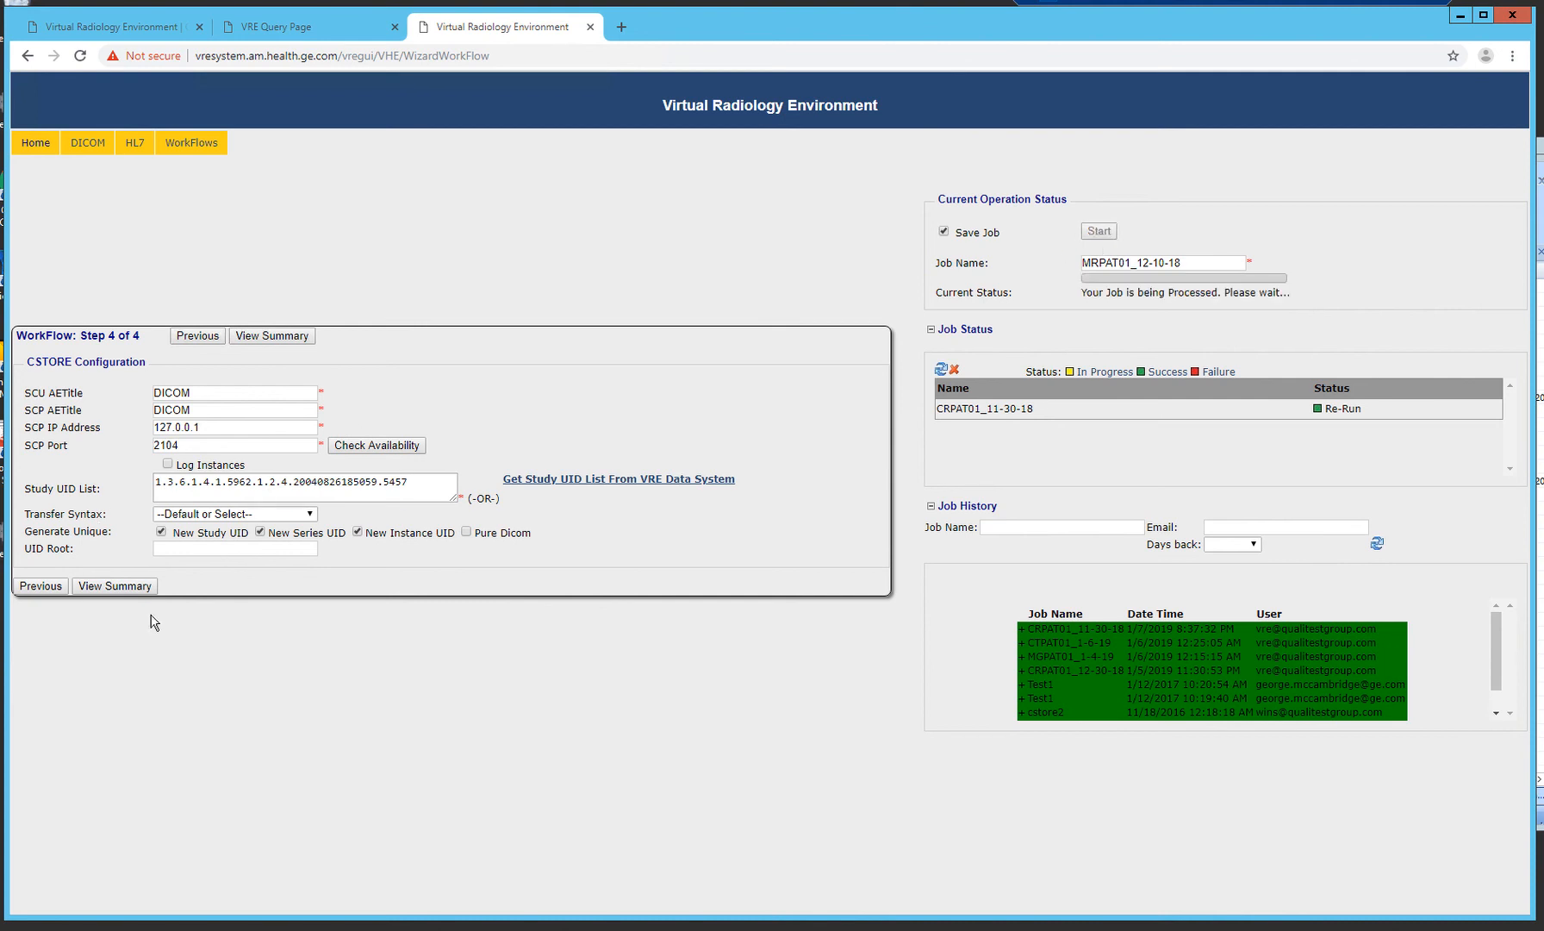
pyautogui.click(448, 928)
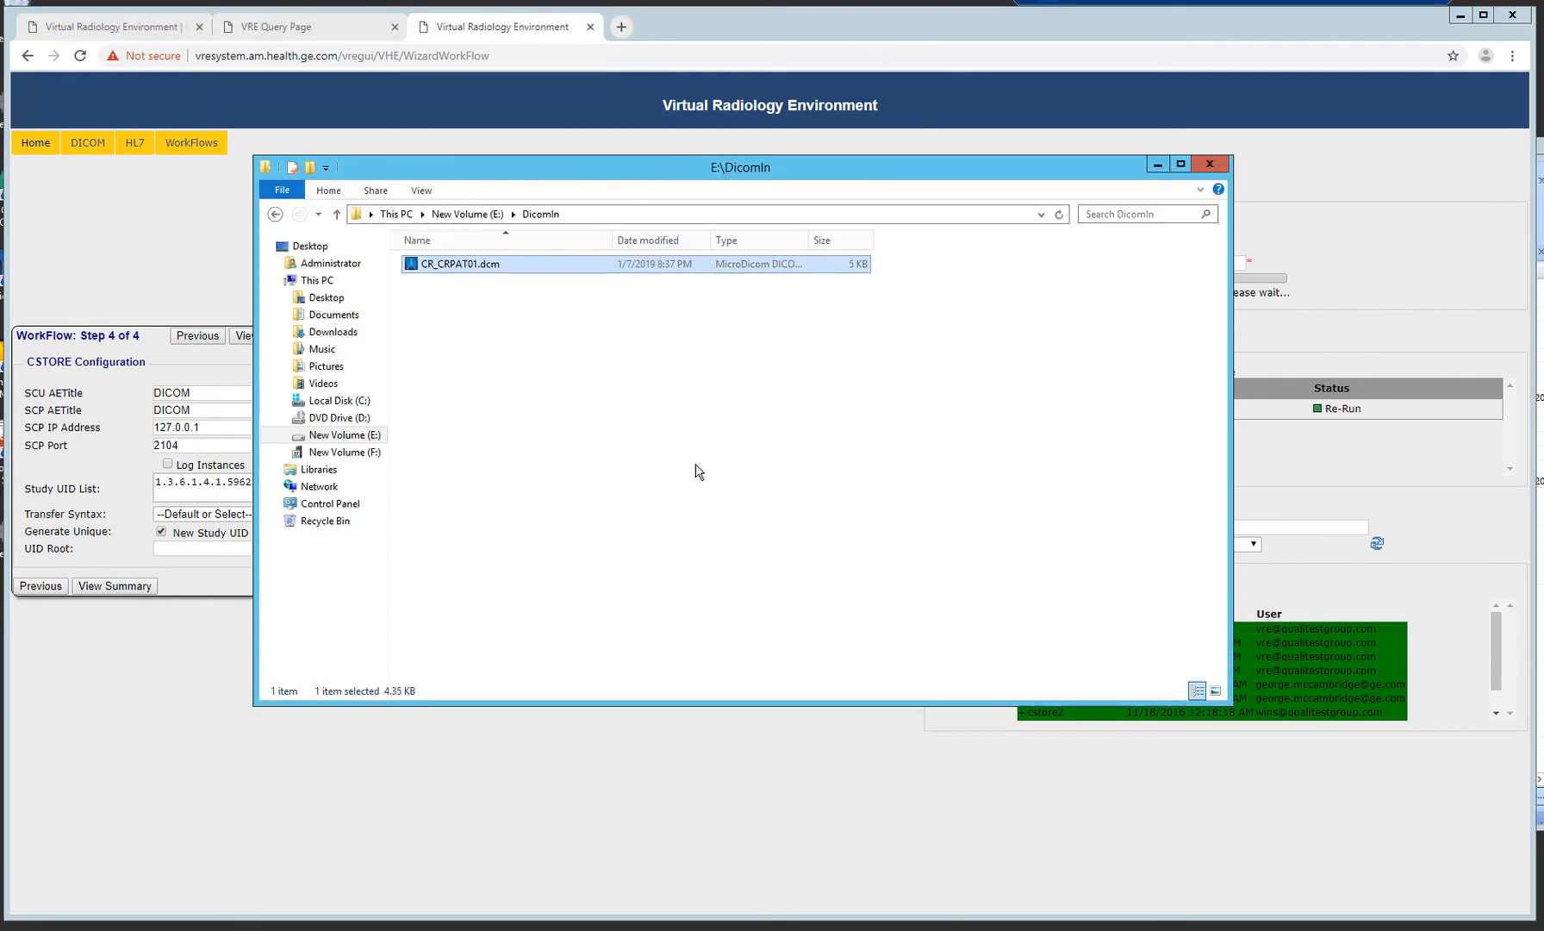
# - Refresh E:\DicomIn, check the receiver's counts, and open MR_CRPAT01_5ZE0_1_3.dcm in MicroDicom
pyautogui.click(824, 459)
pyautogui.press('F5')
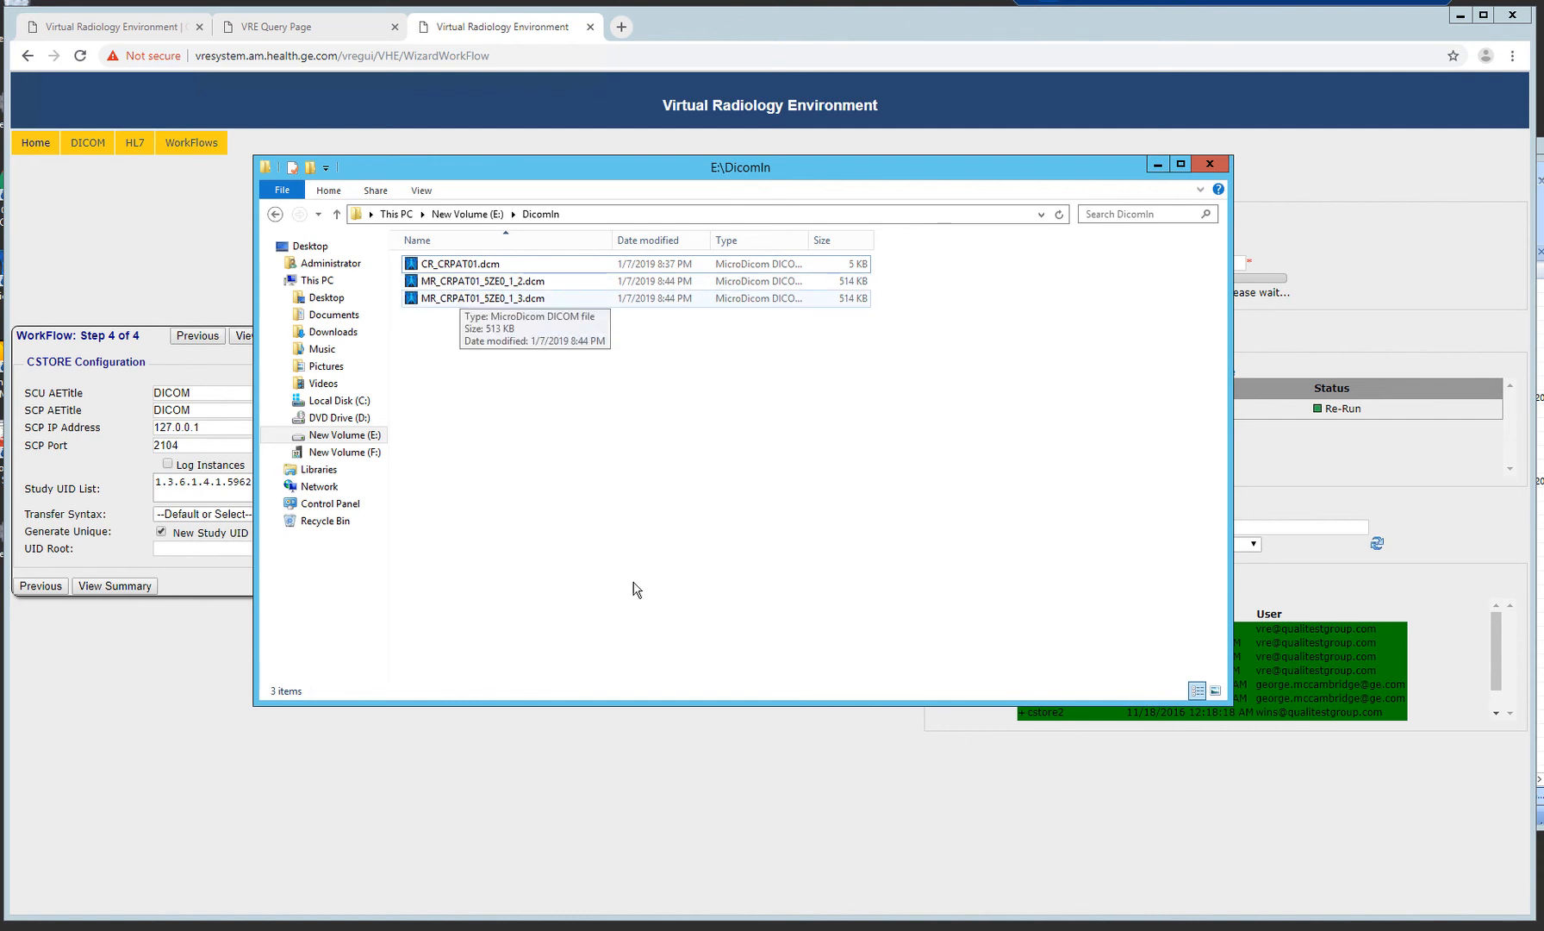
pyautogui.click(517, 928)
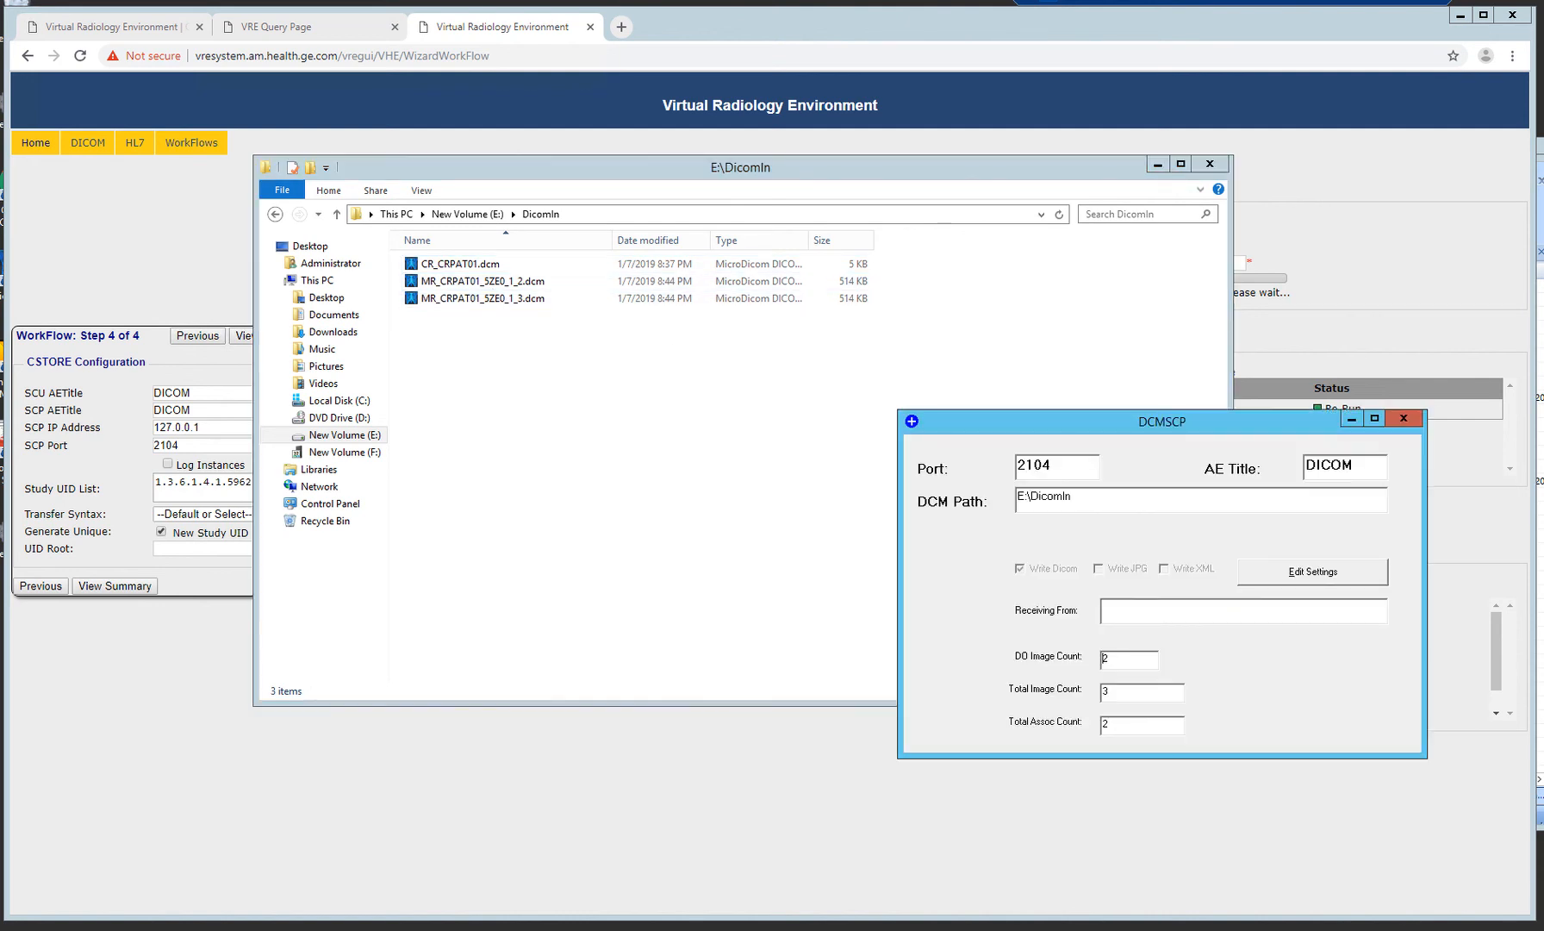
pyautogui.click(543, 928)
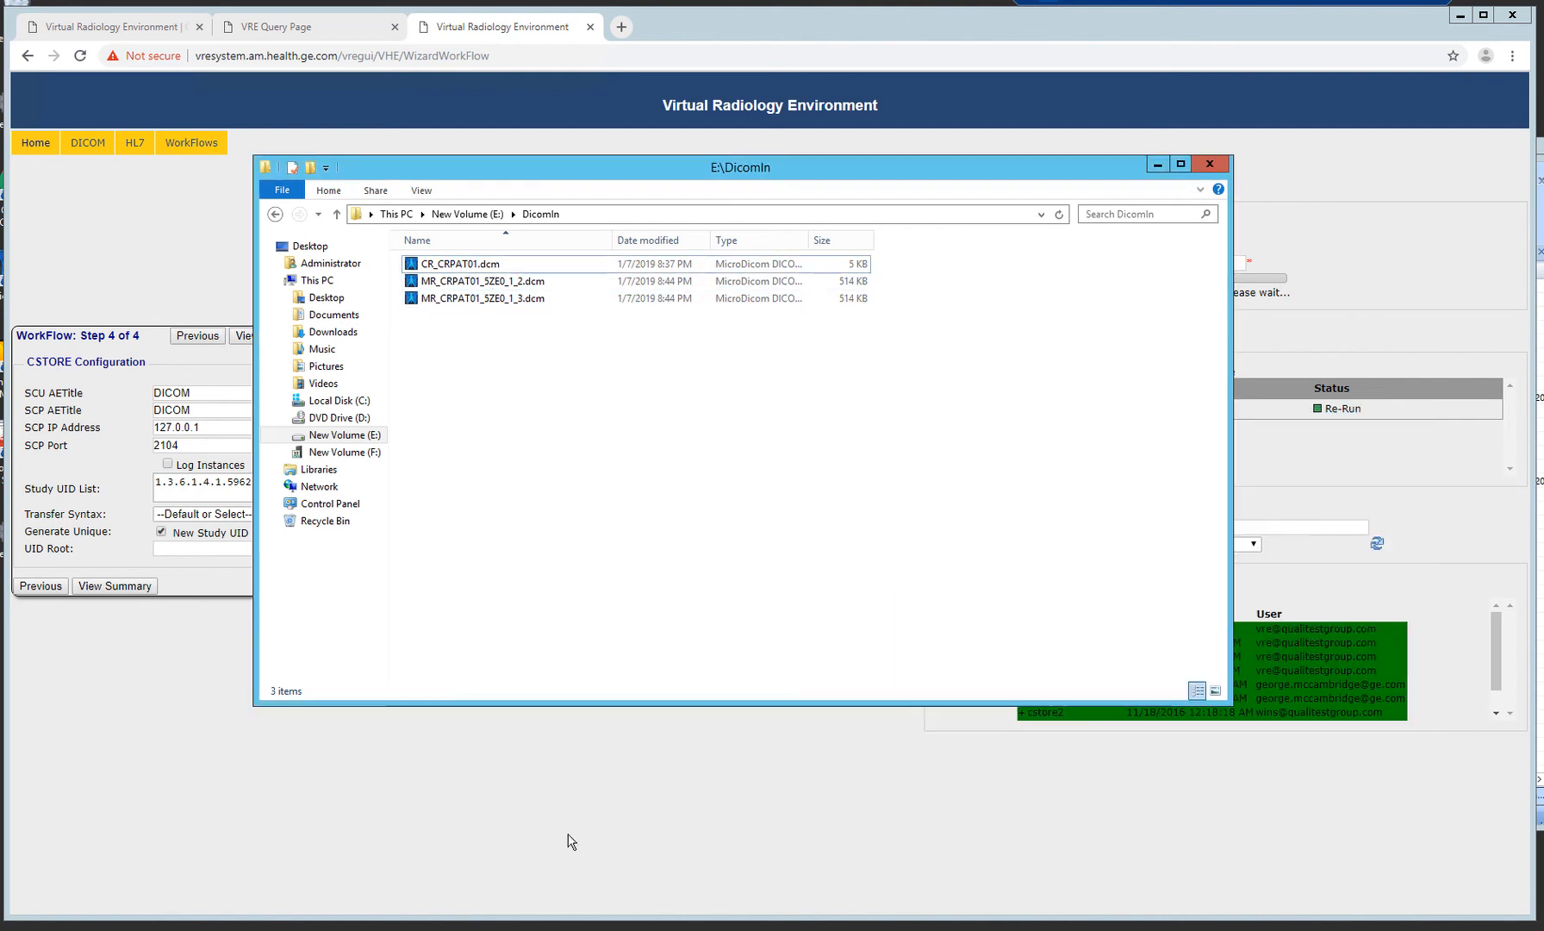
pyautogui.doubleClick(434, 297)
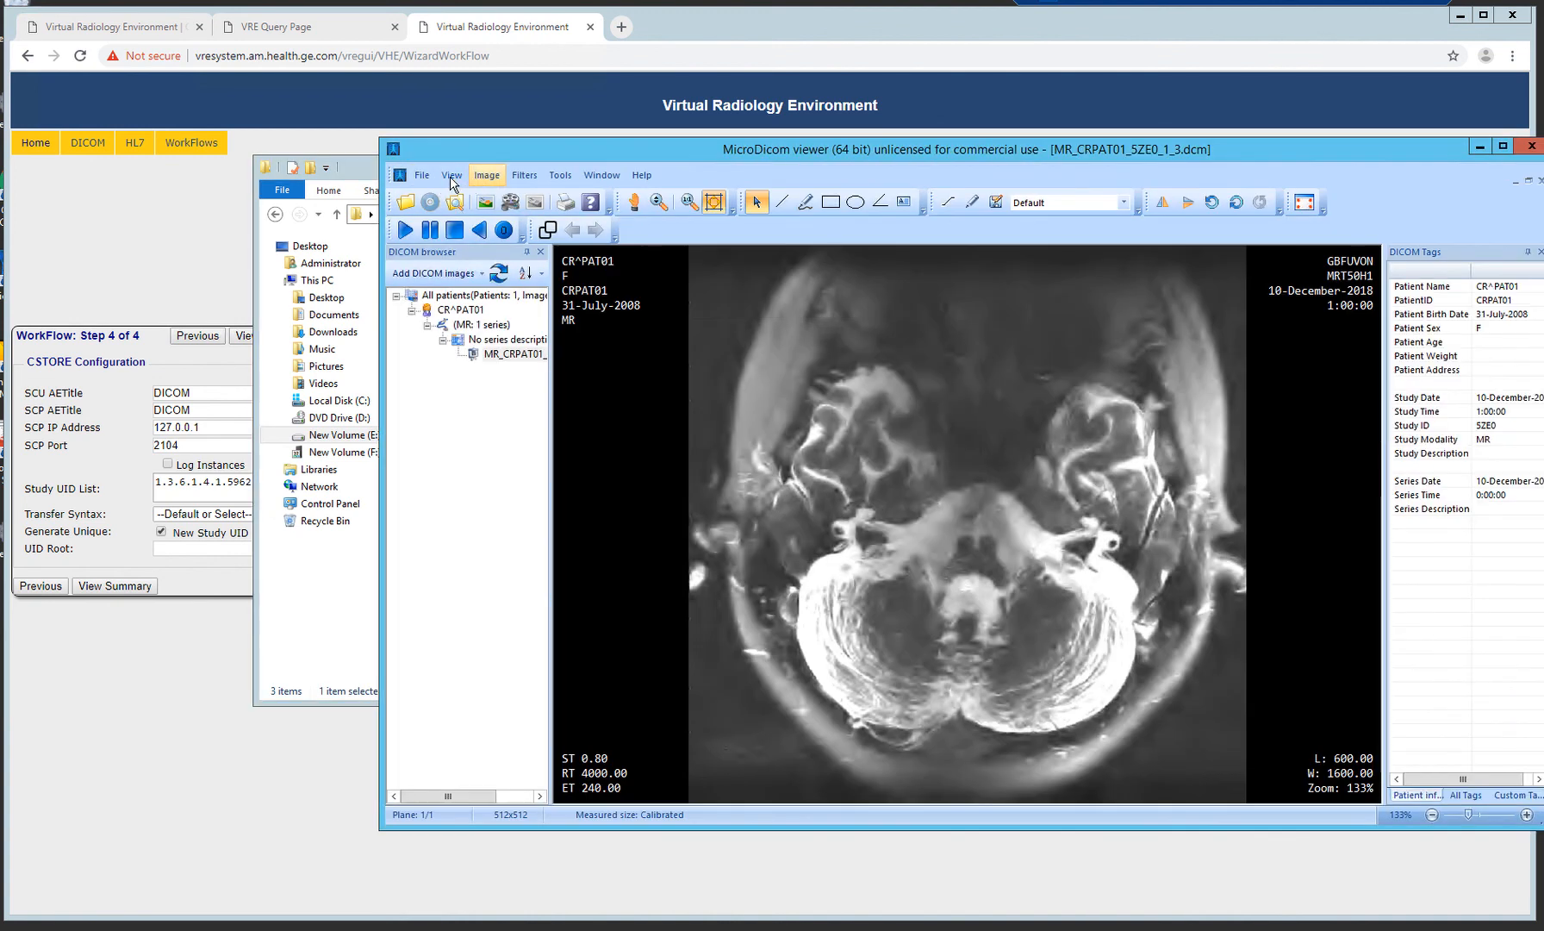
# - Review StudyDate 20181210, StudyTime, AccessionNumber and PatientID in DICOM Tags, then close MicroDicom
pyautogui.click(451, 175)
pyautogui.click(497, 200)
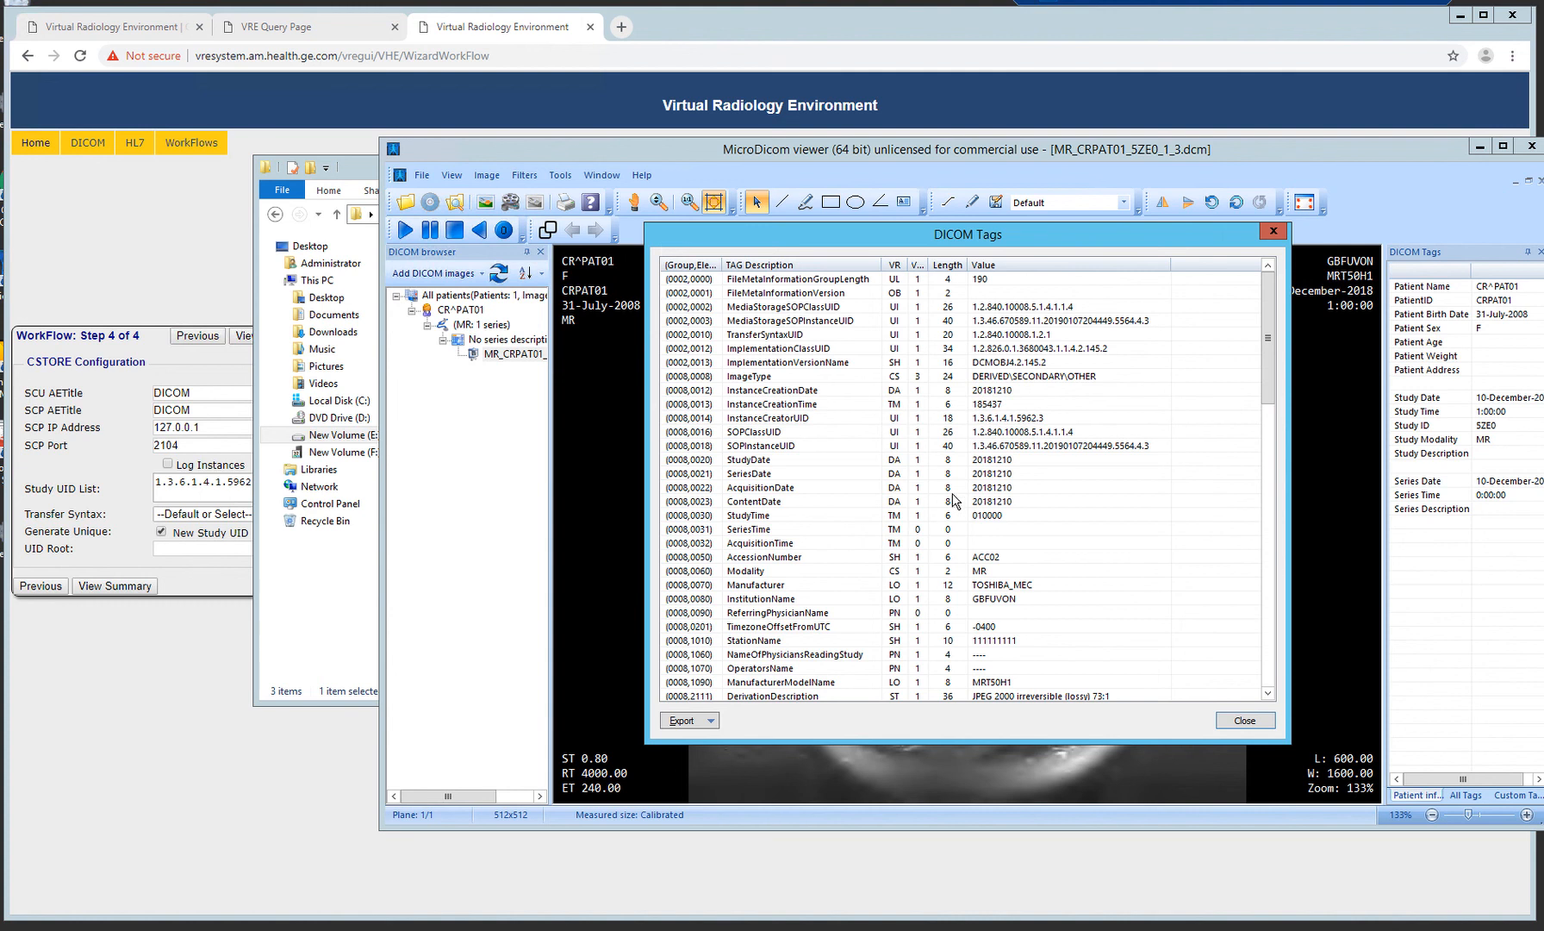
pyautogui.click(1009, 462)
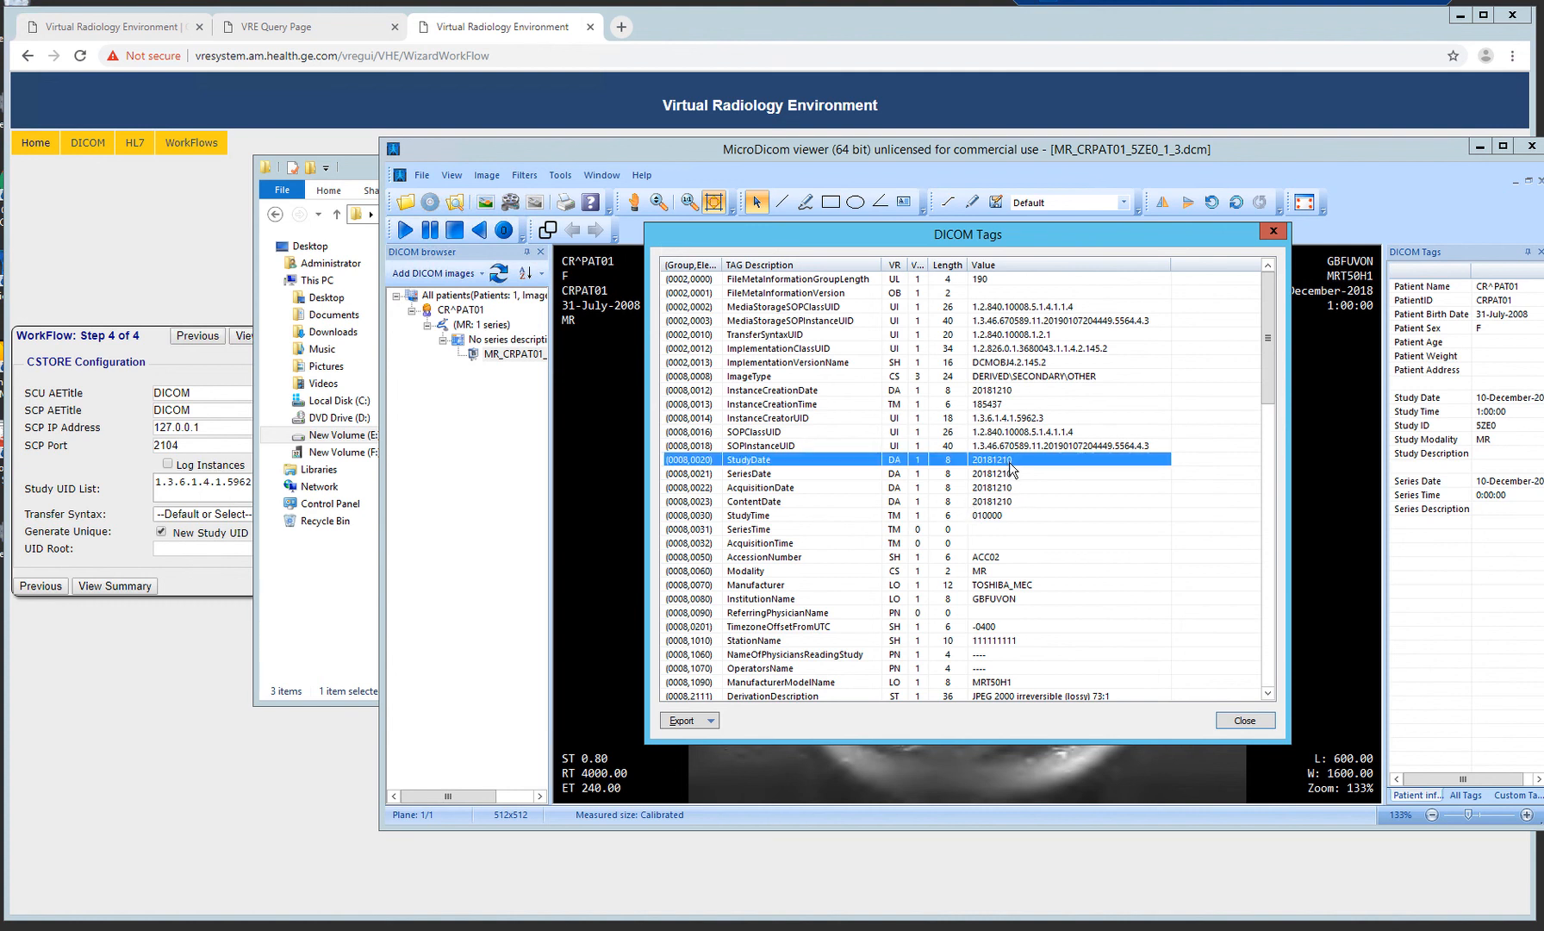
pyautogui.click(1010, 477)
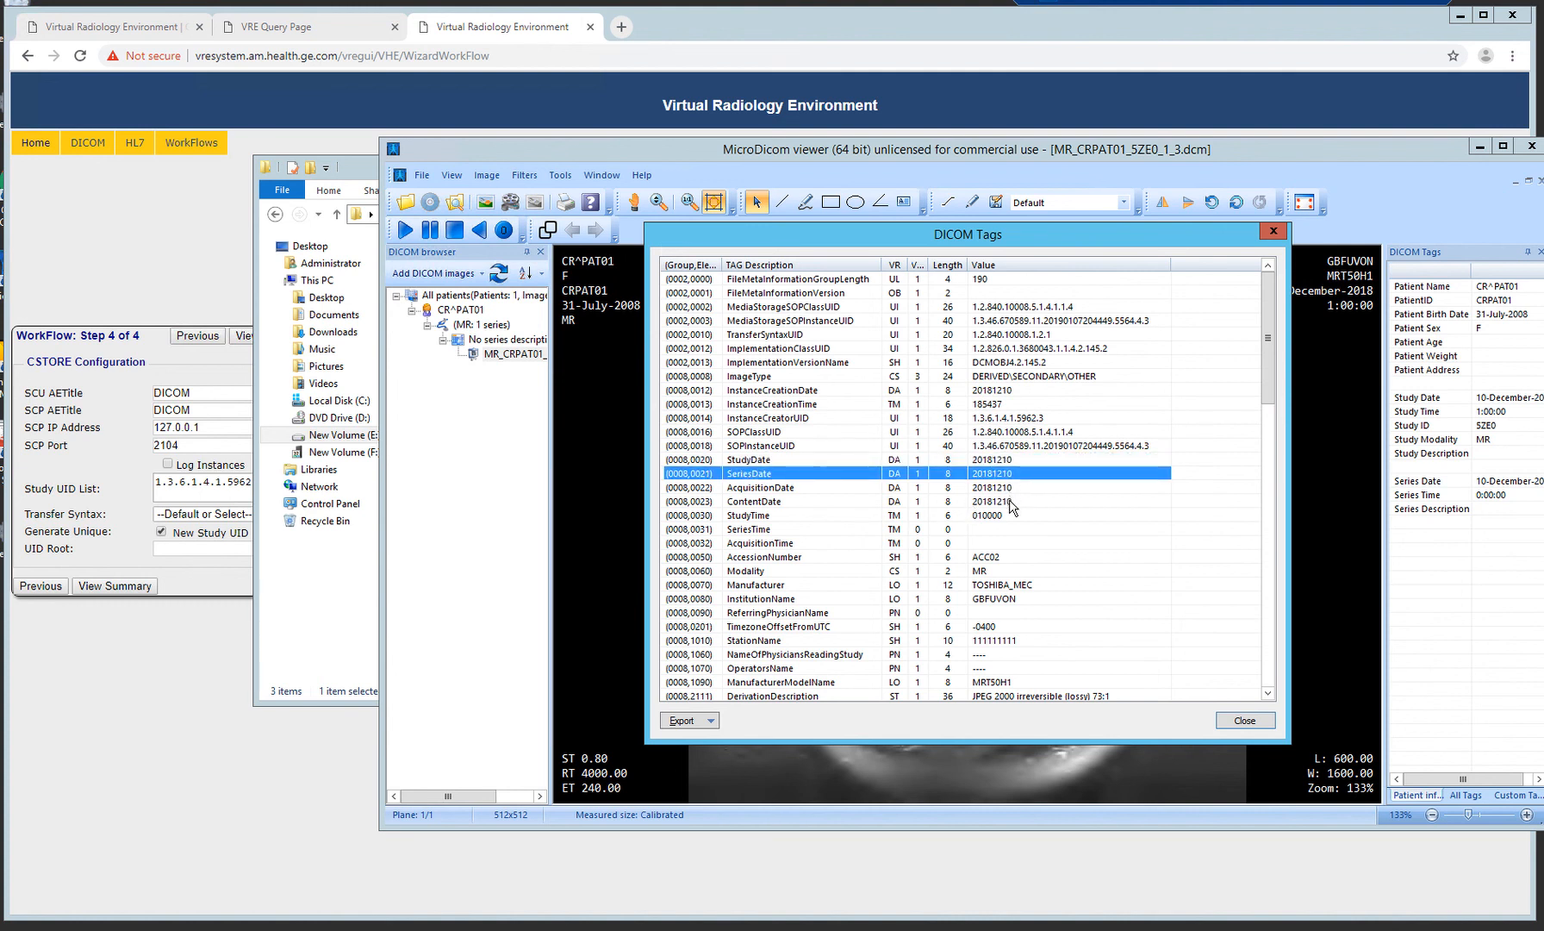
pyautogui.click(1000, 558)
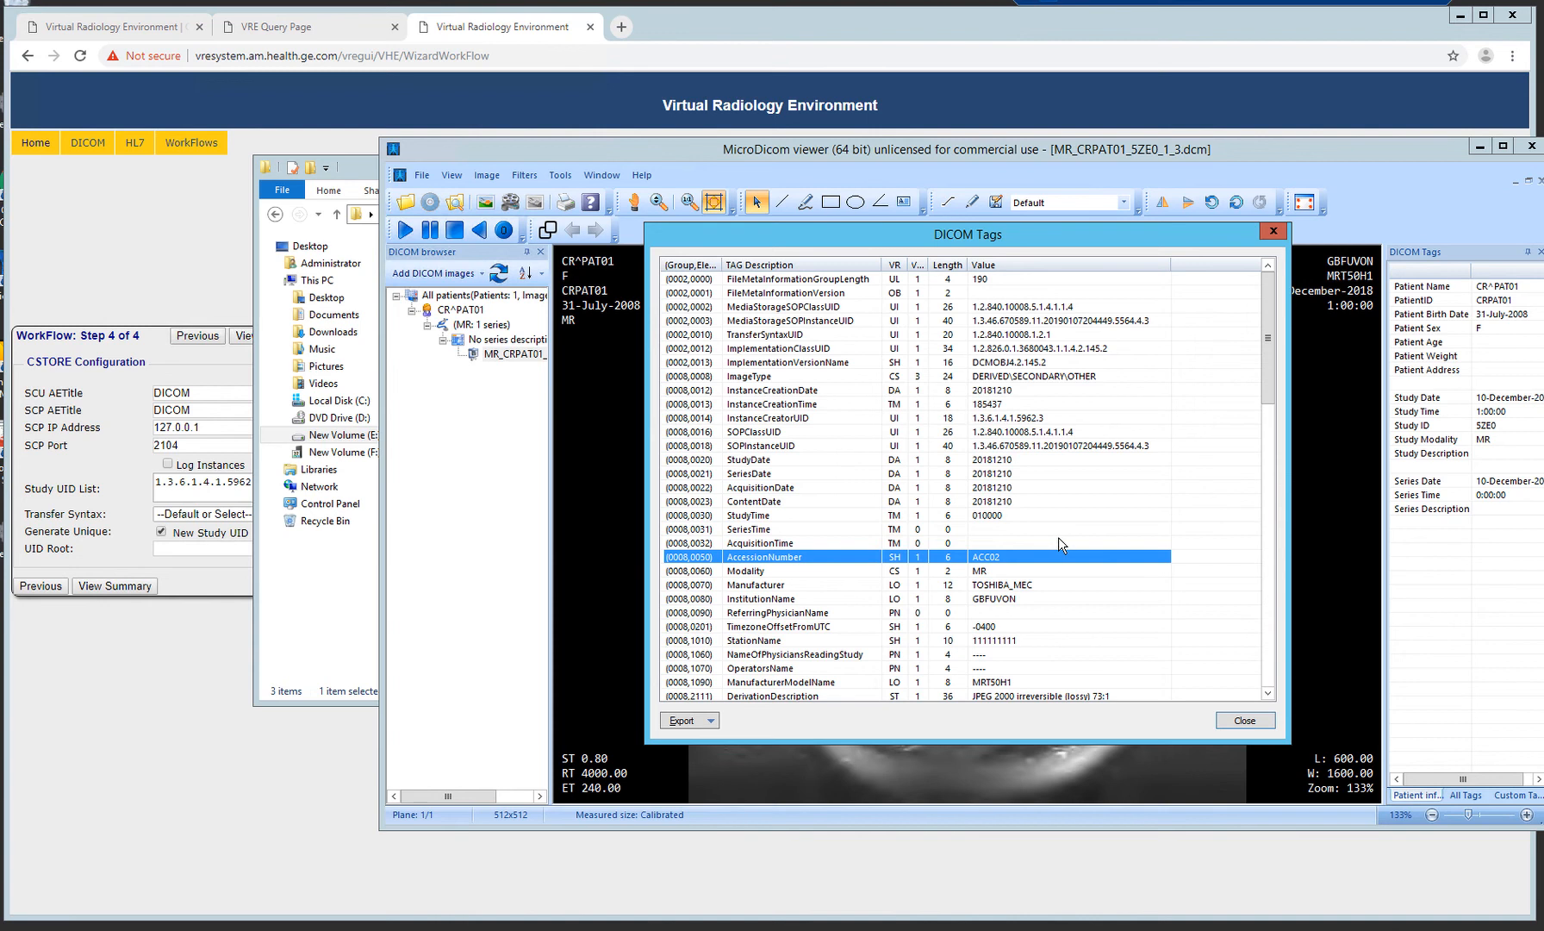
pyautogui.scroll(-6, 1061, 560)
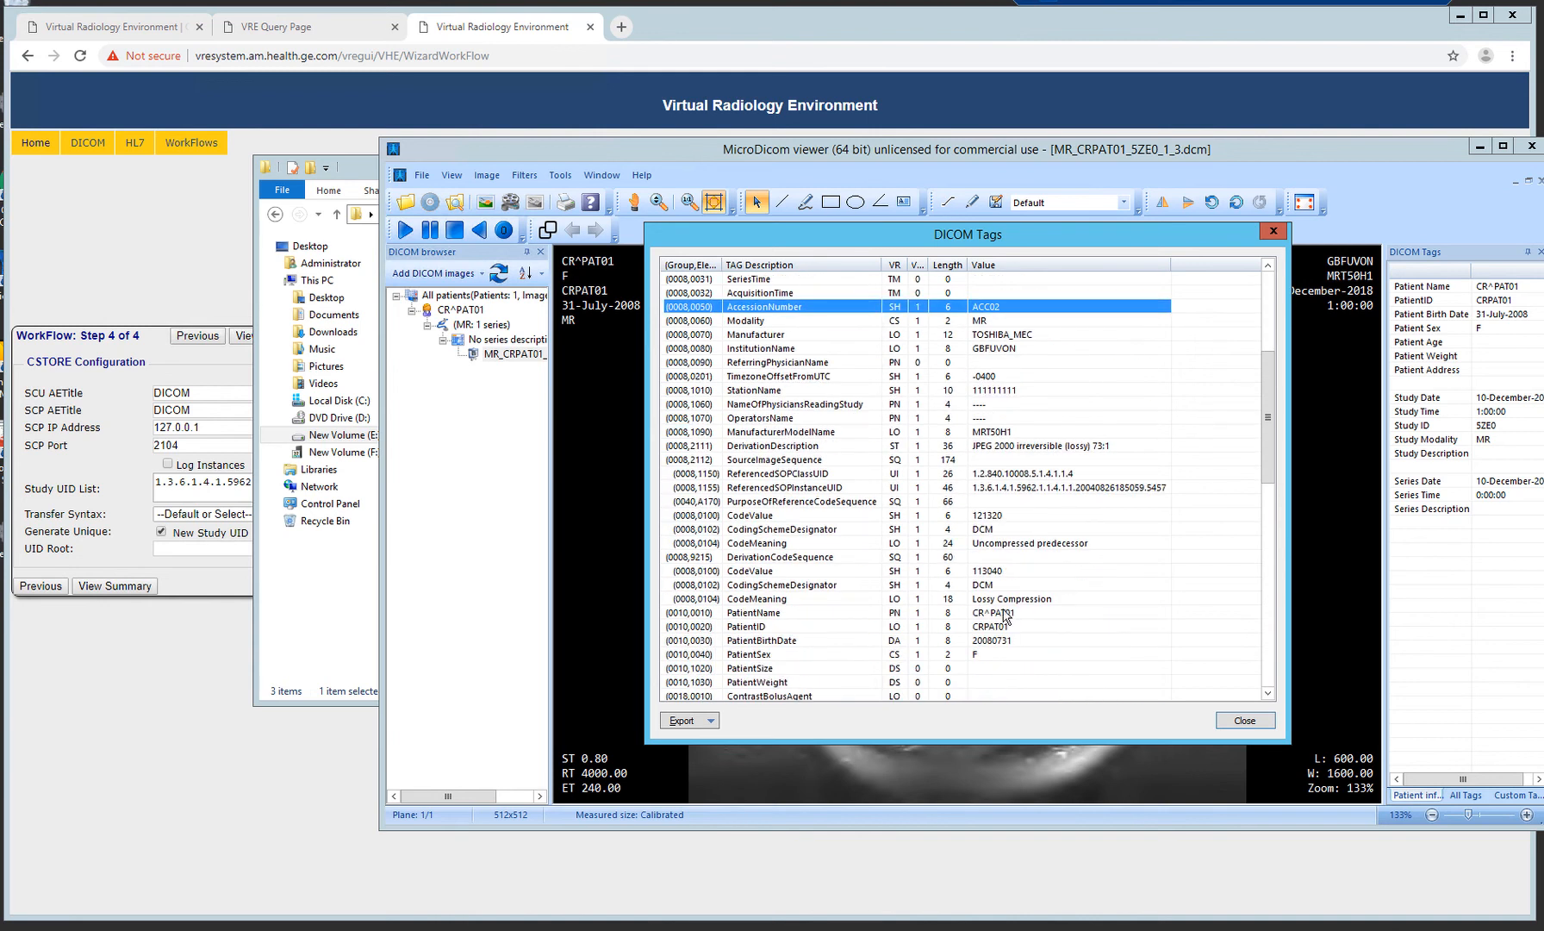
pyautogui.click(1005, 613)
pyautogui.click(1003, 627)
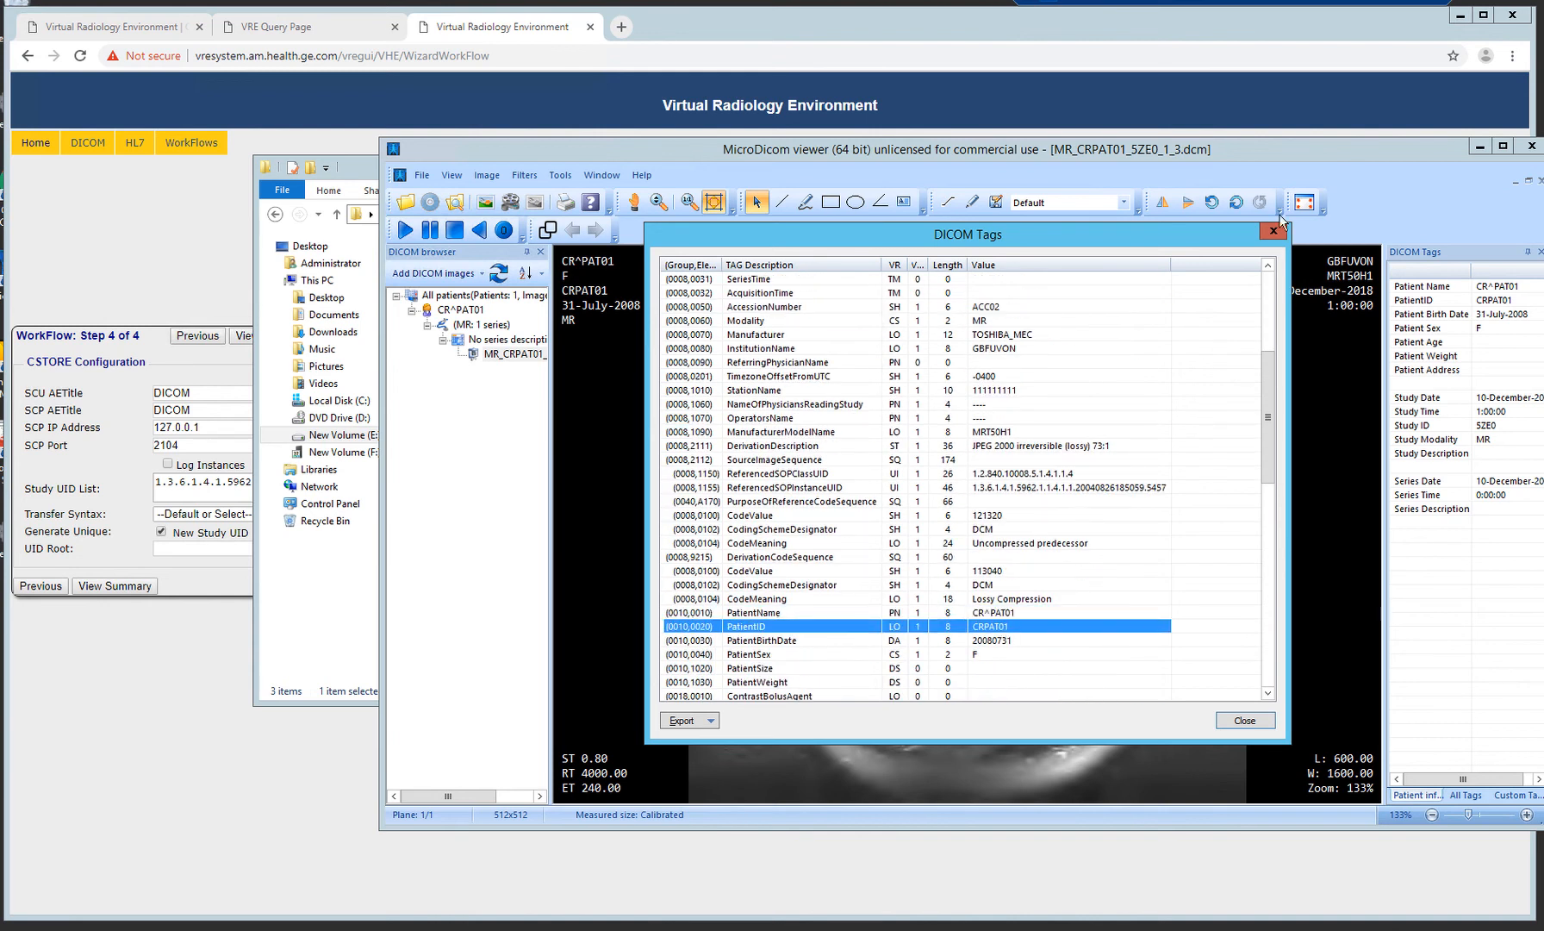
pyautogui.click(1273, 230)
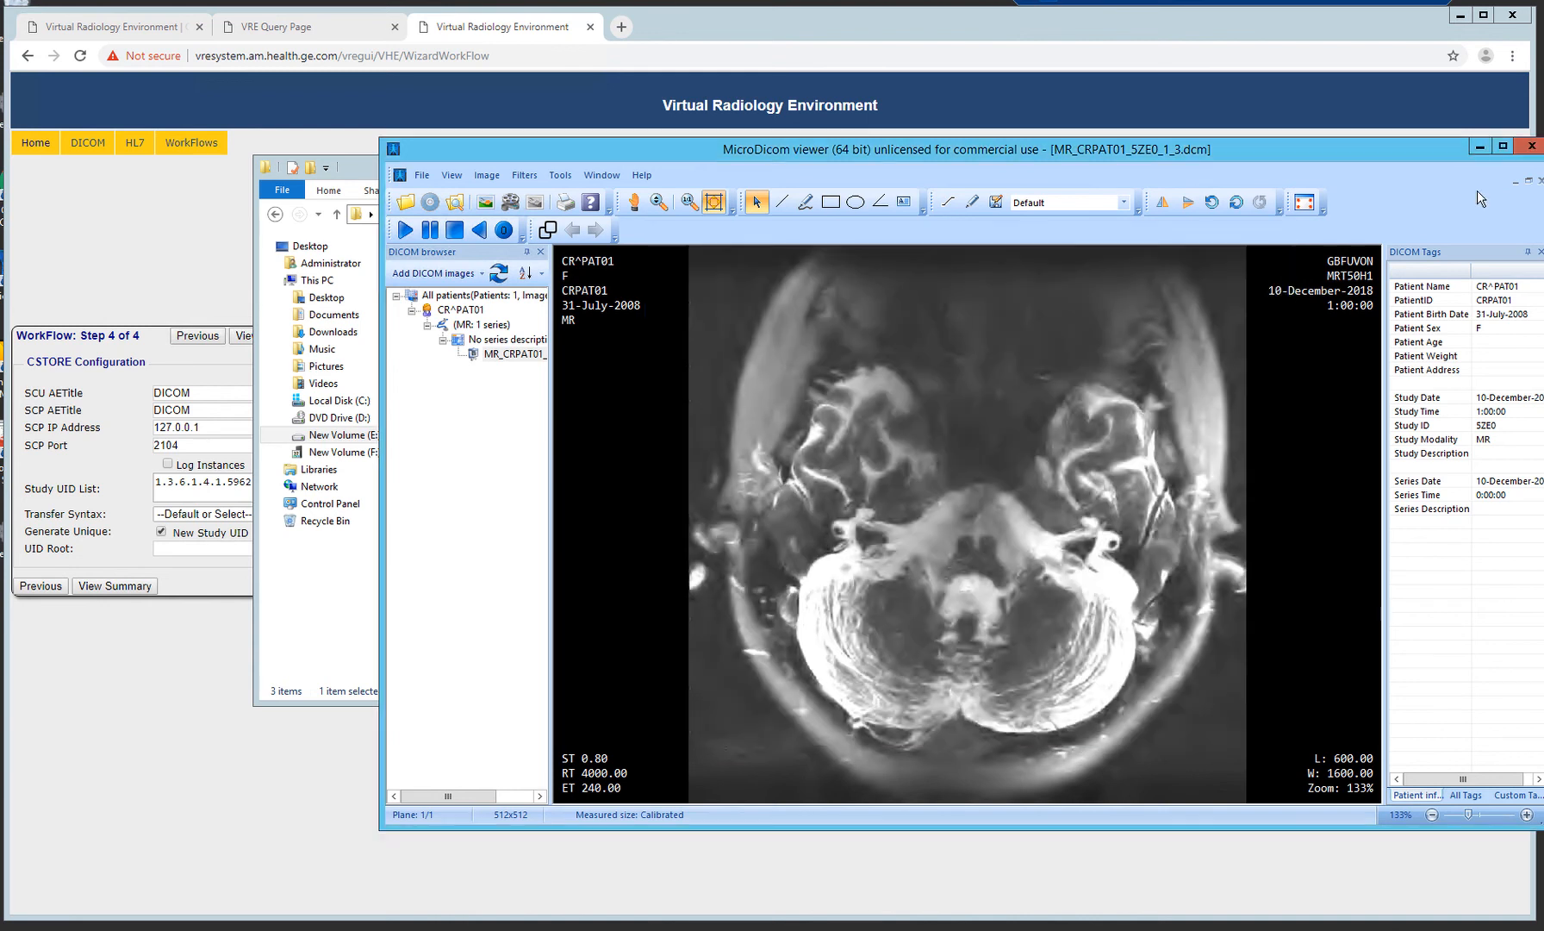
pyautogui.click(1532, 148)
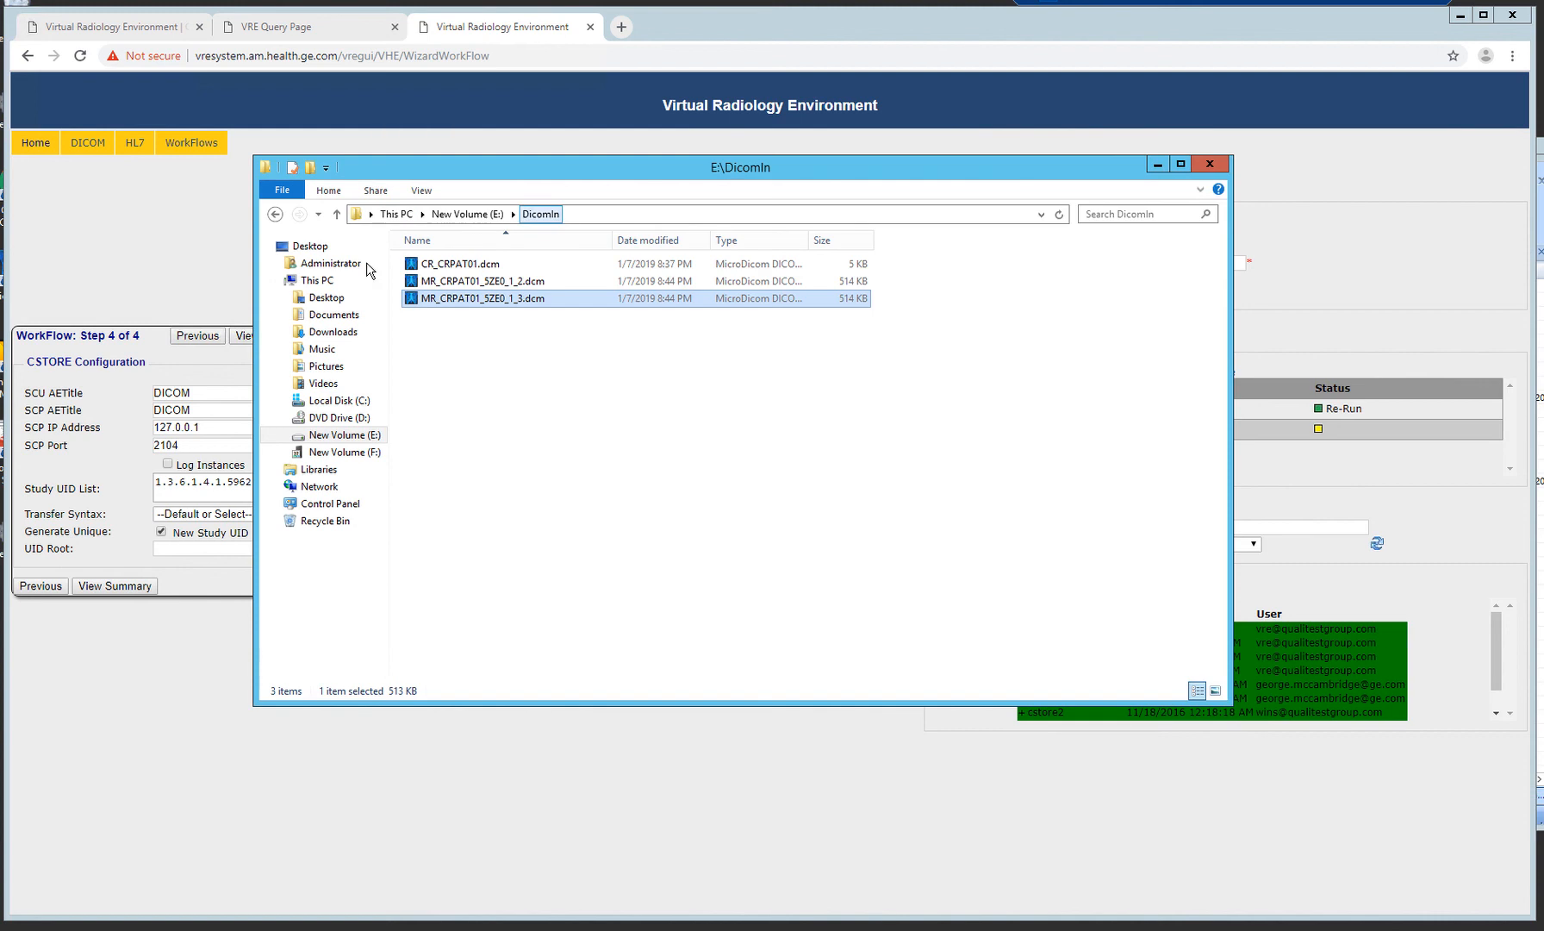
# - Go back to Step 1, tick Patient Create (ADT) and Order Create (ORM), then return to Step 2
pyautogui.click(1098, 141)
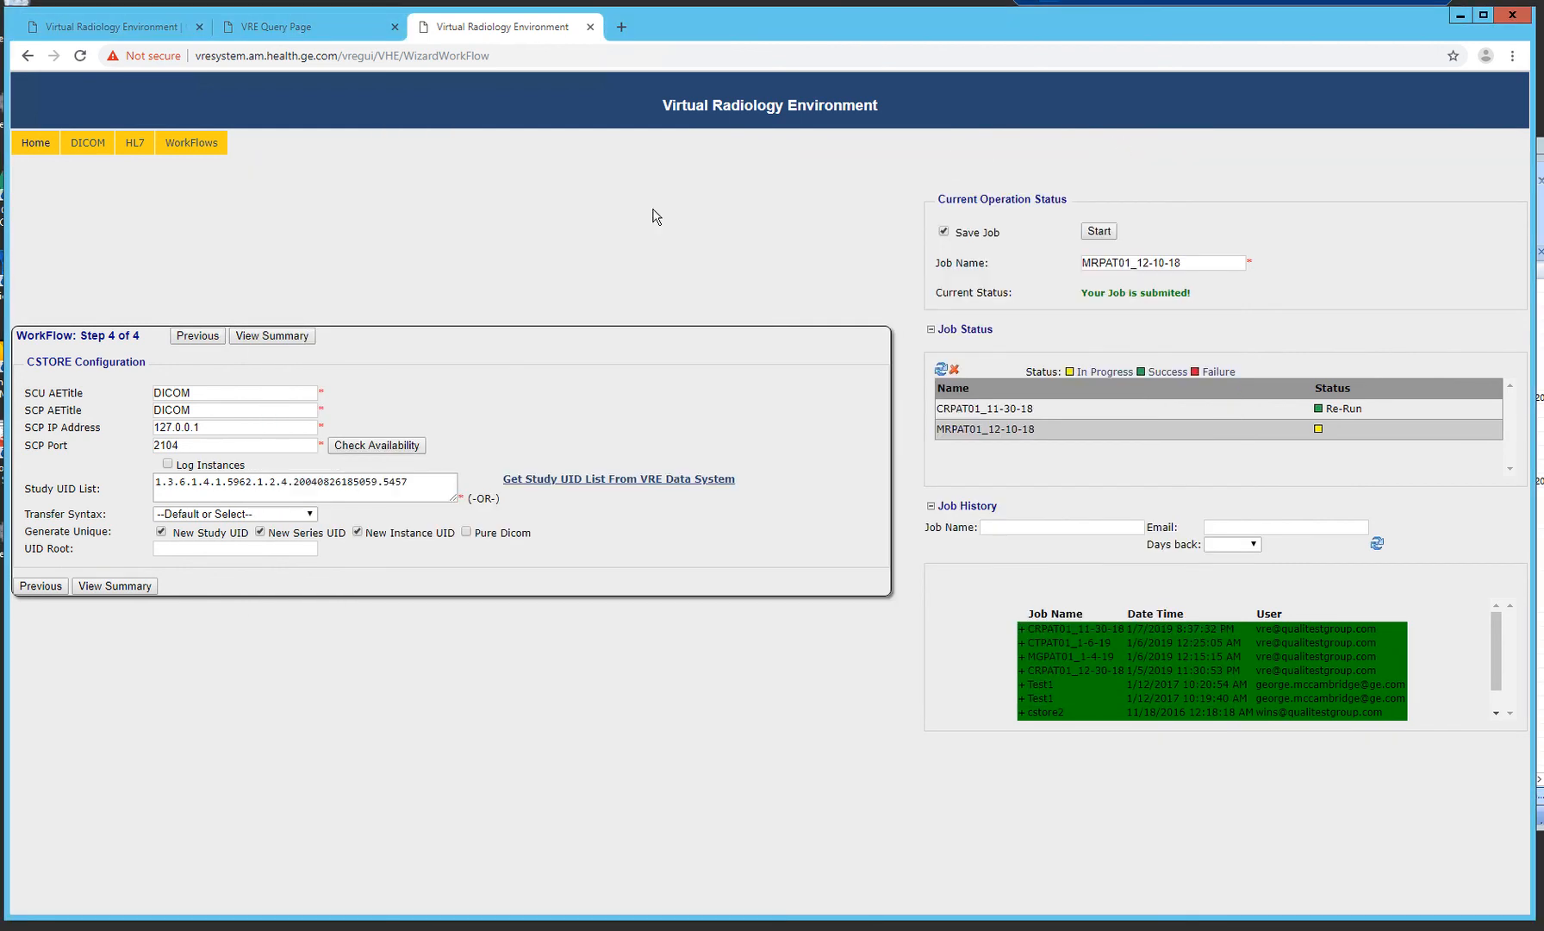
pyautogui.click(214, 339)
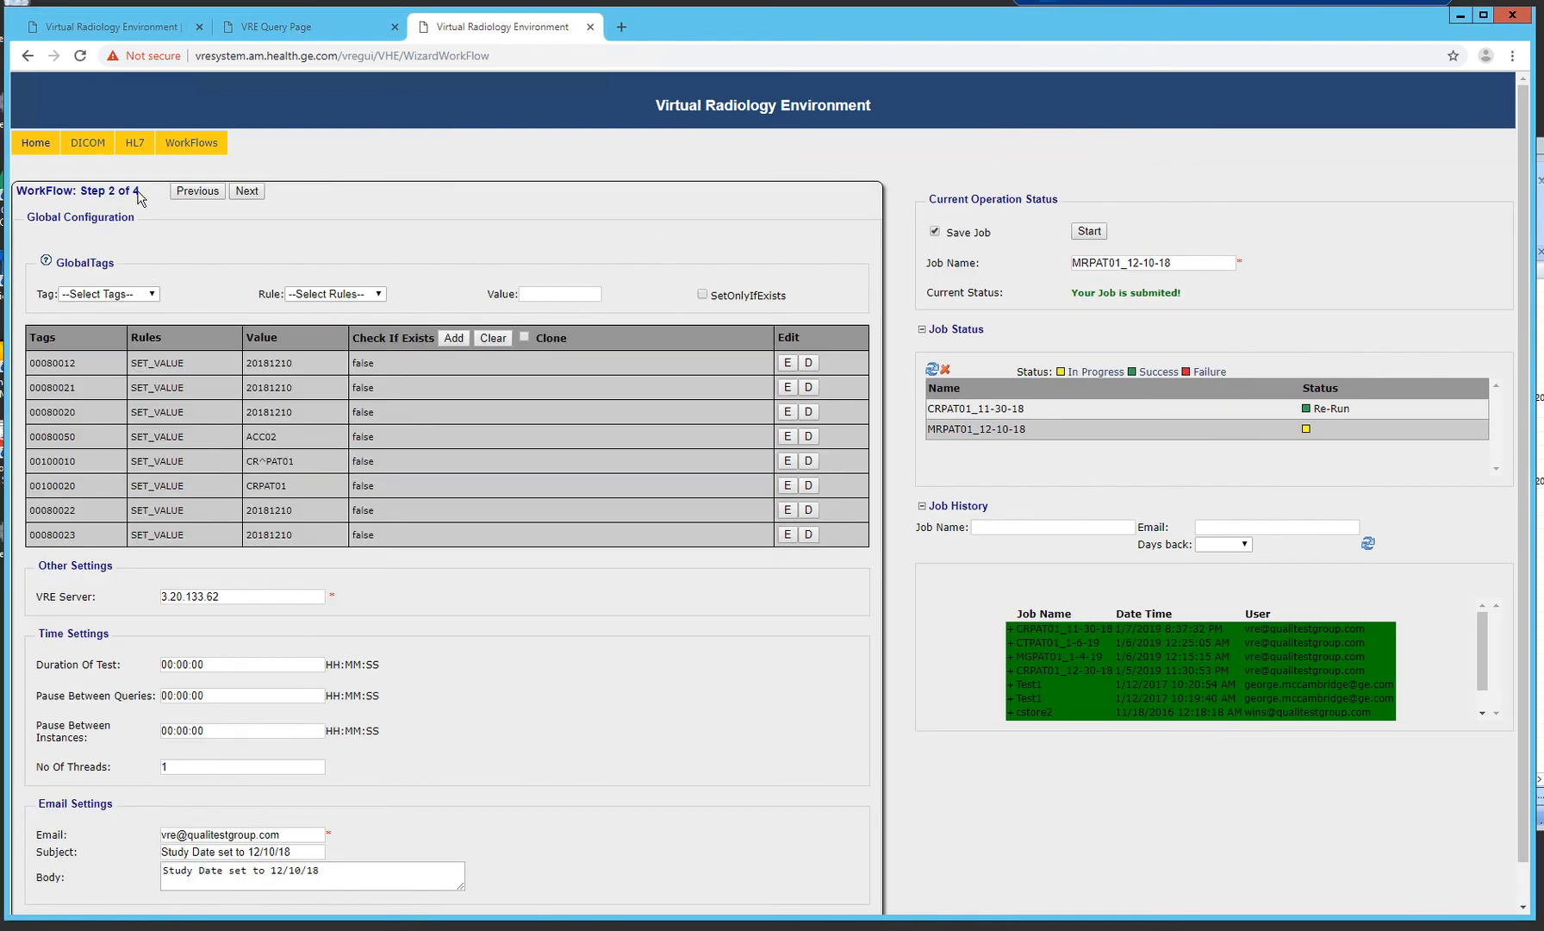
pyautogui.click(209, 193)
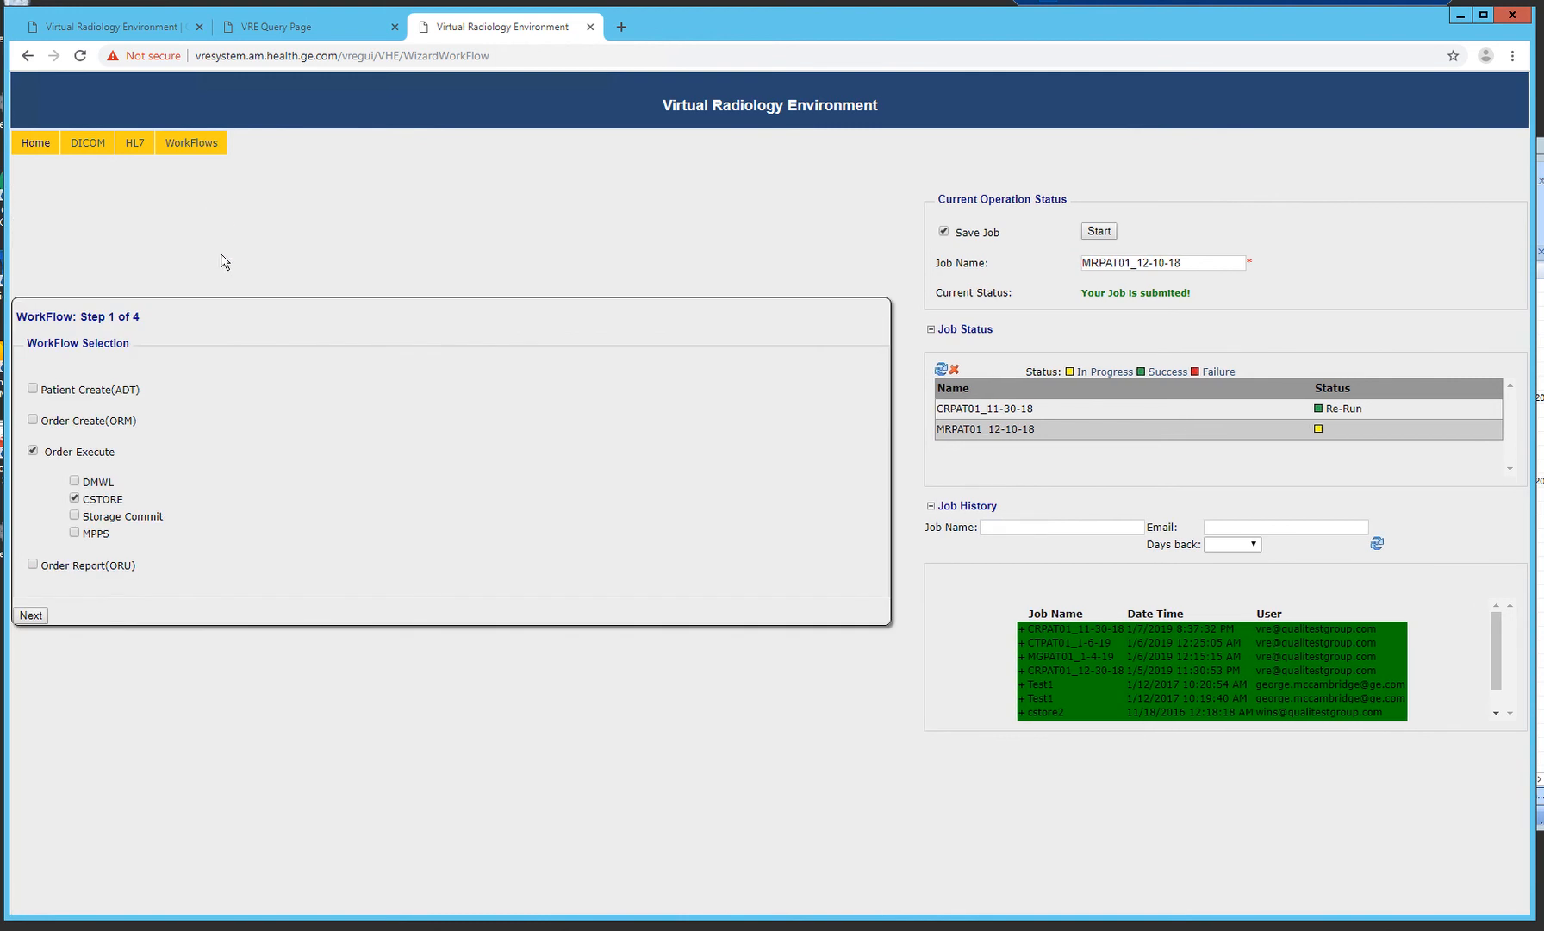
pyautogui.click(32, 389)
pyautogui.click(33, 420)
pyautogui.click(31, 615)
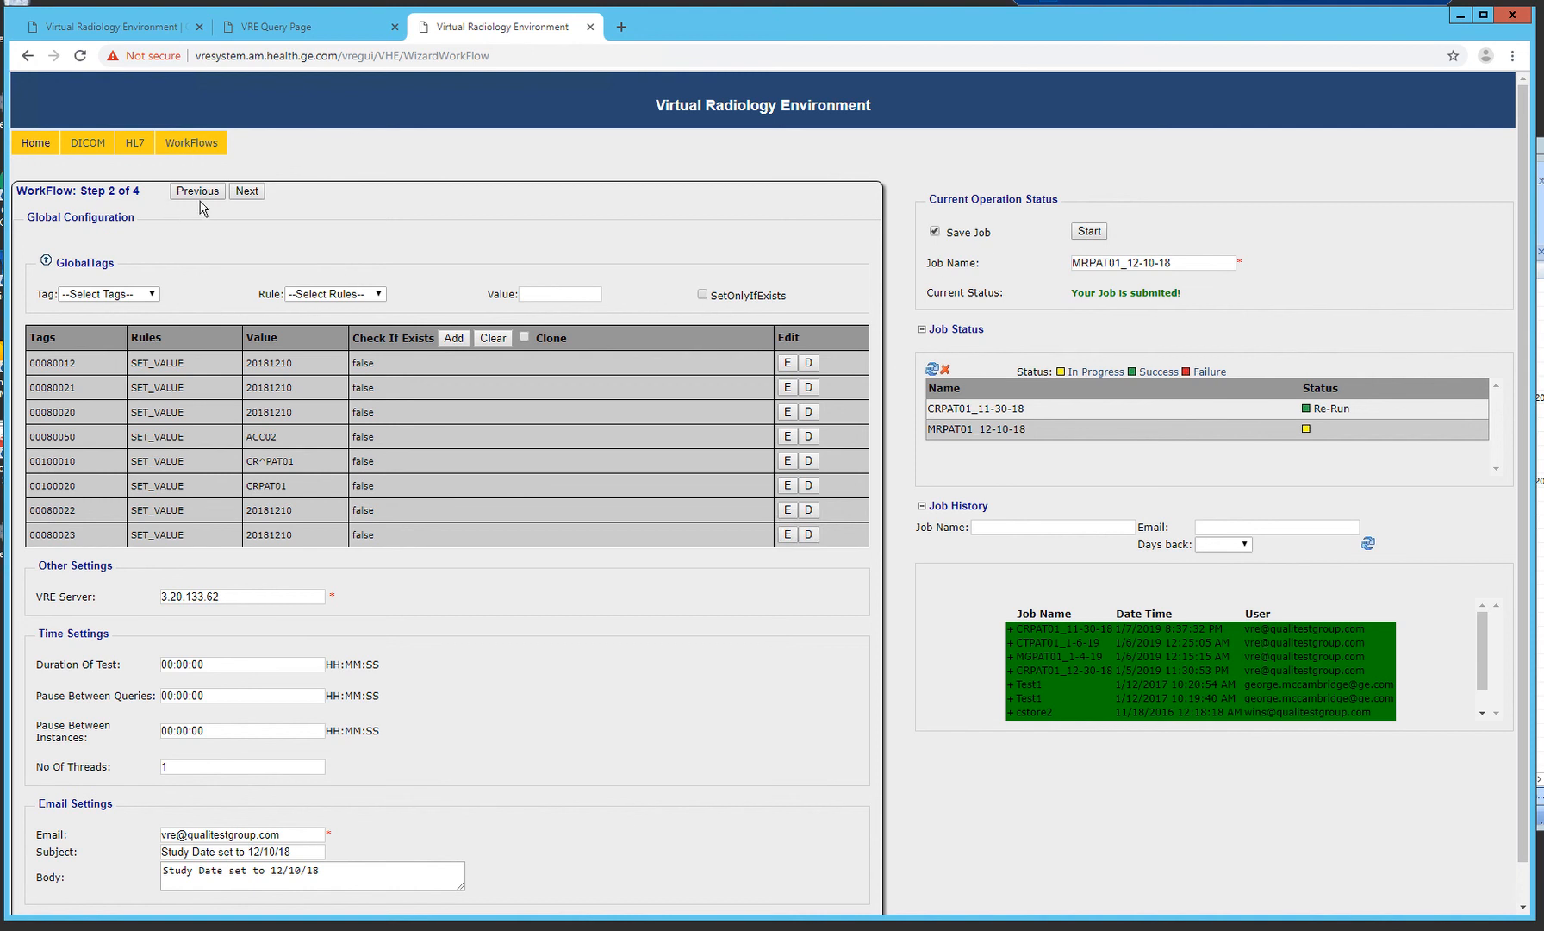
pyautogui.click(247, 192)
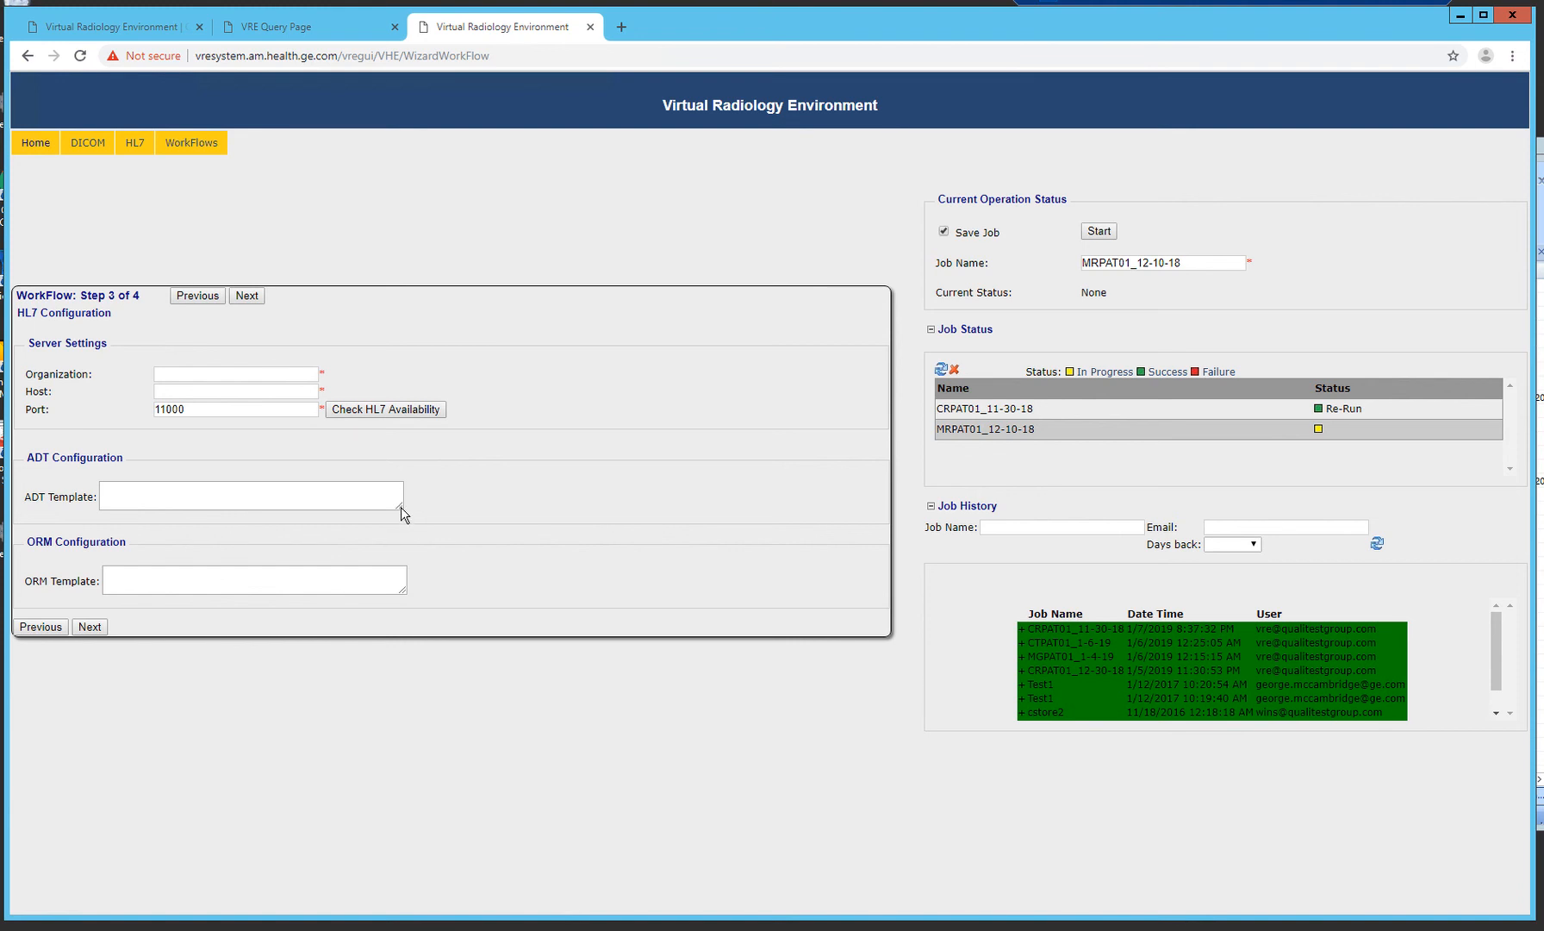
pyautogui.moveTo(401, 508); pyautogui.dragTo(650, 559)
pyautogui.click(320, 494)
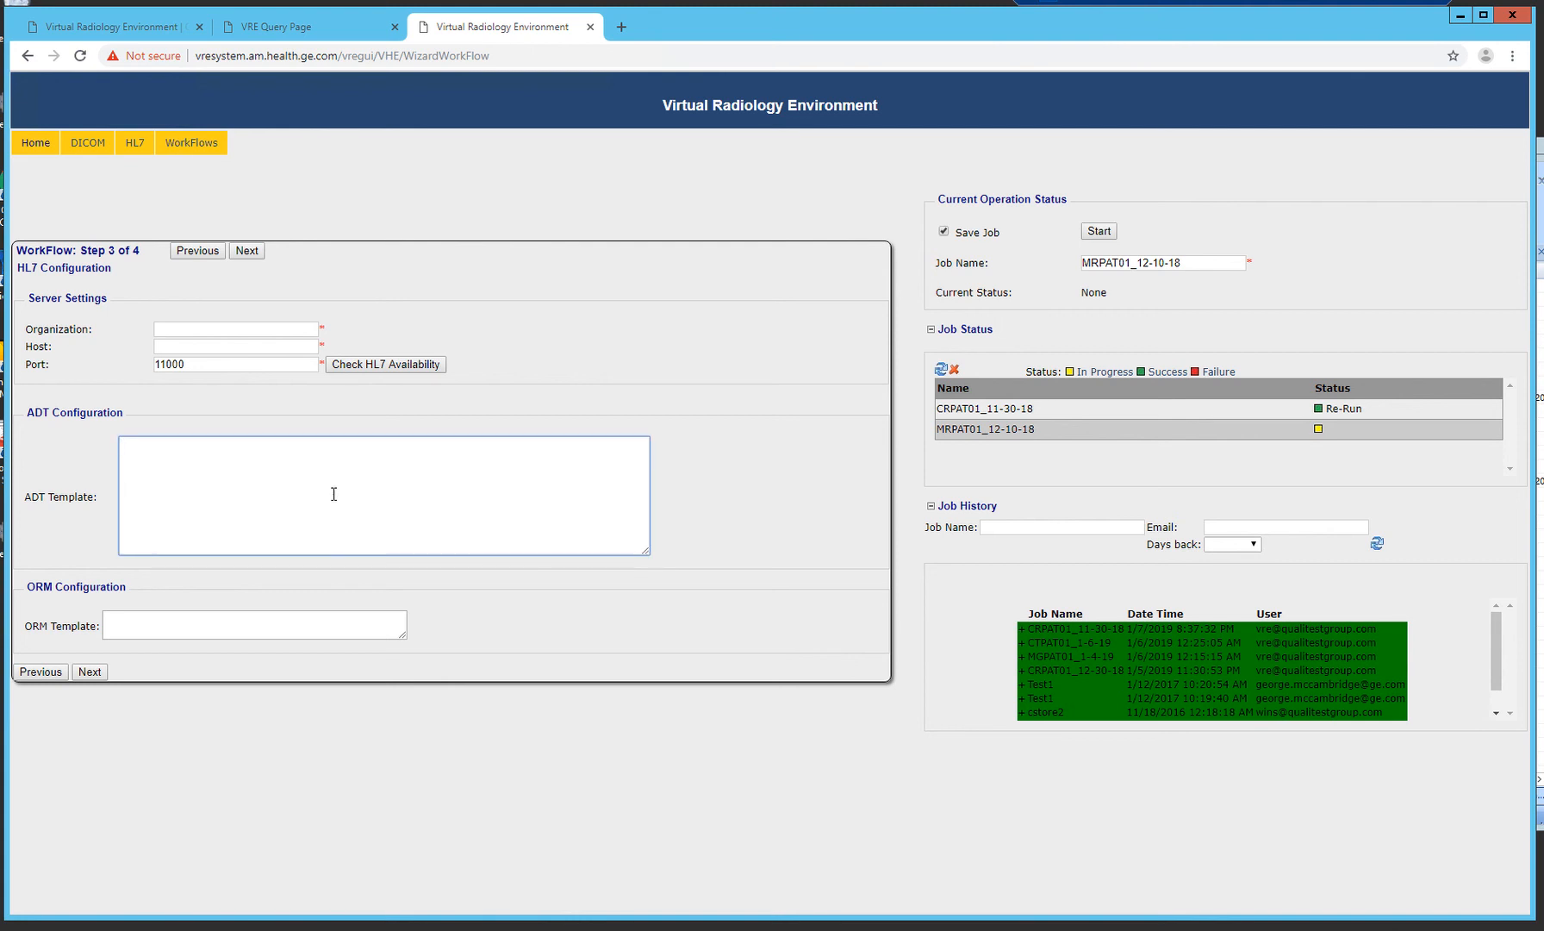
pyautogui.click(197, 251)
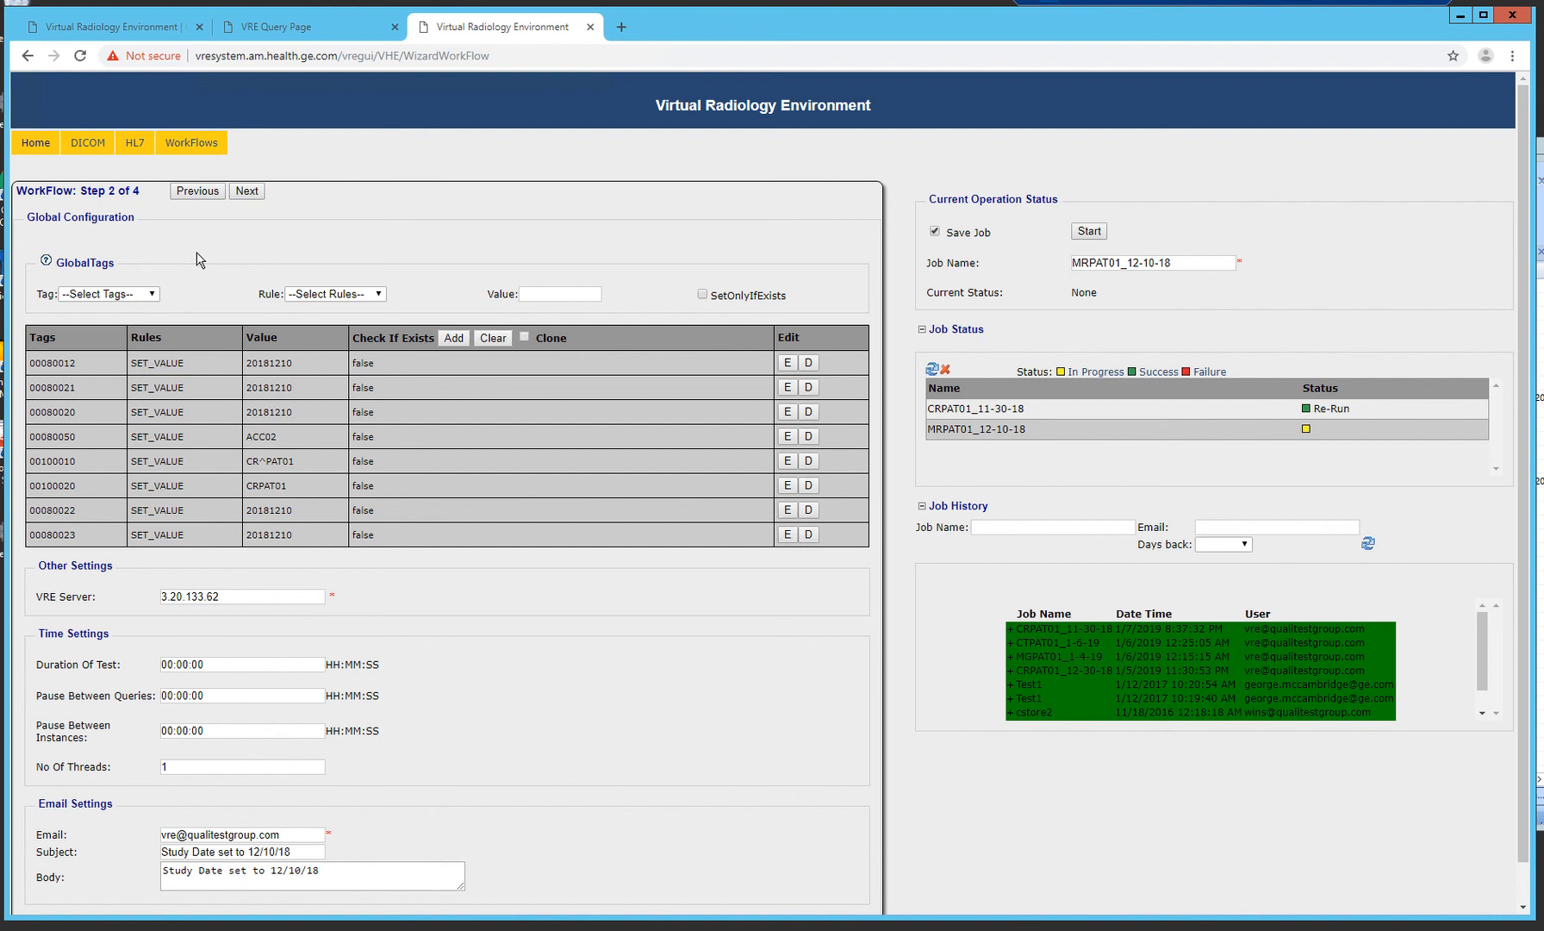
pyautogui.click(247, 192)
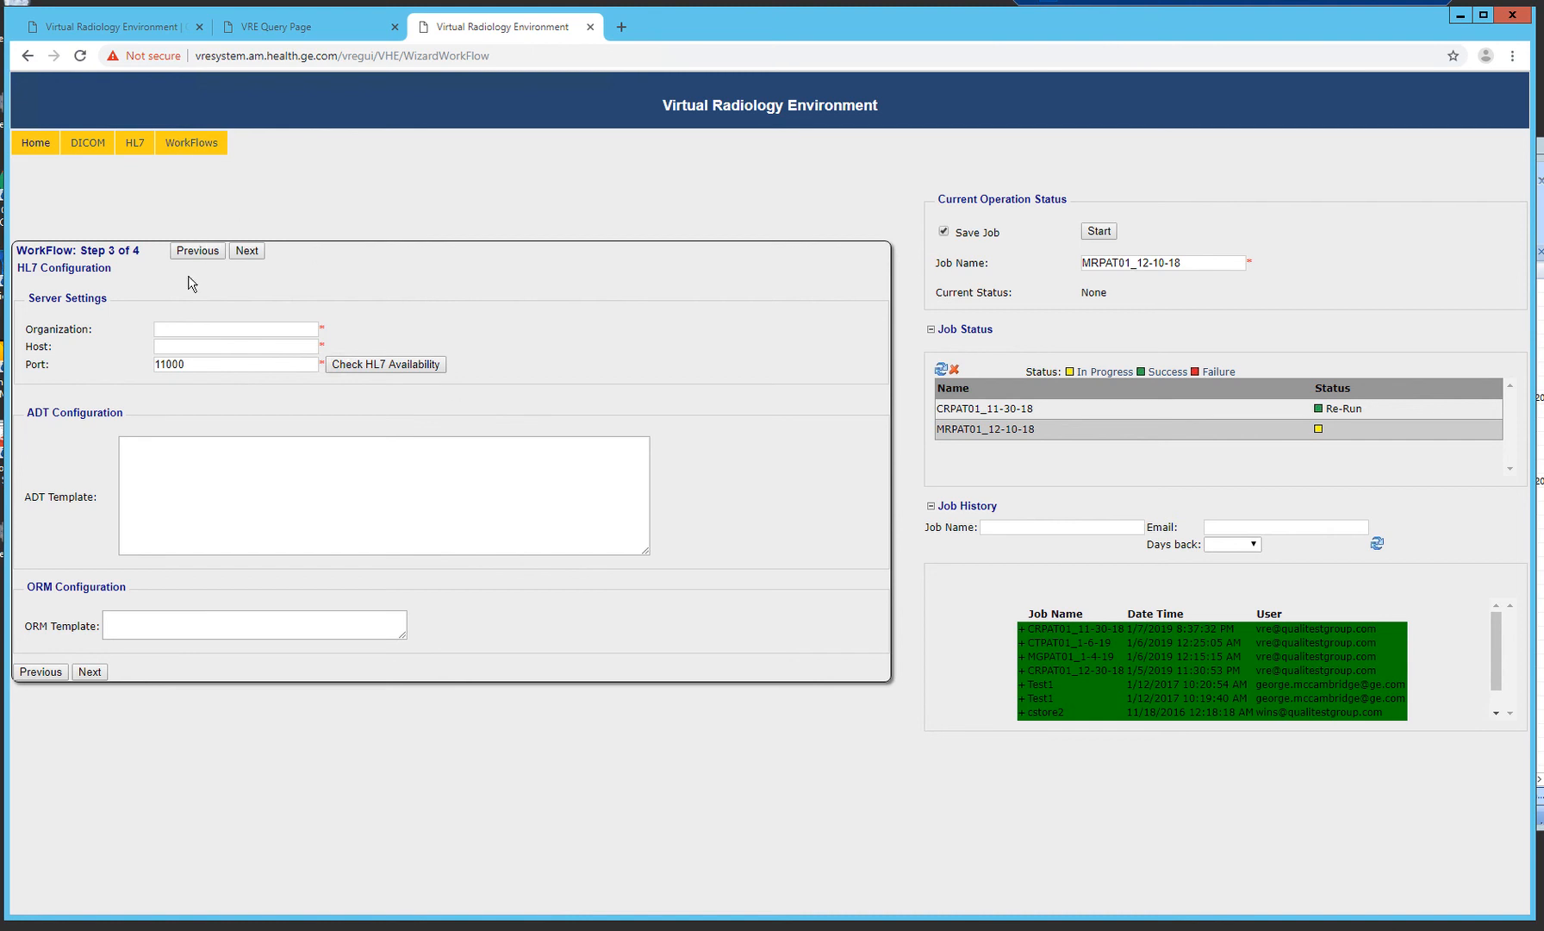
pyautogui.click(215, 328)
pyautogui.click(195, 346)
pyautogui.click(189, 364)
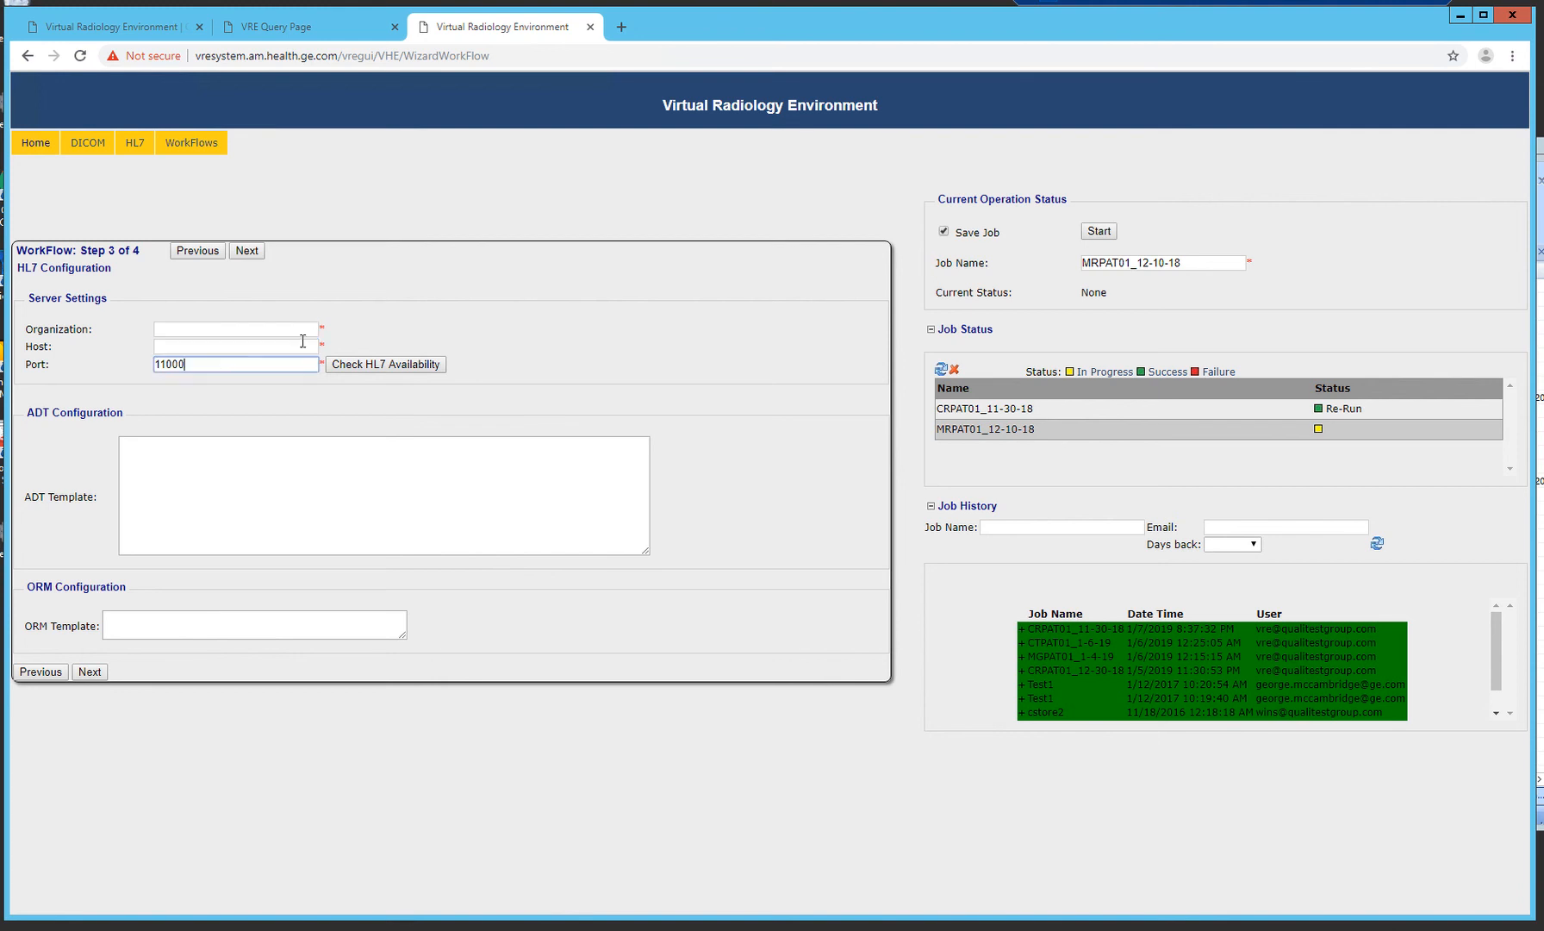
pyautogui.click(208, 251)
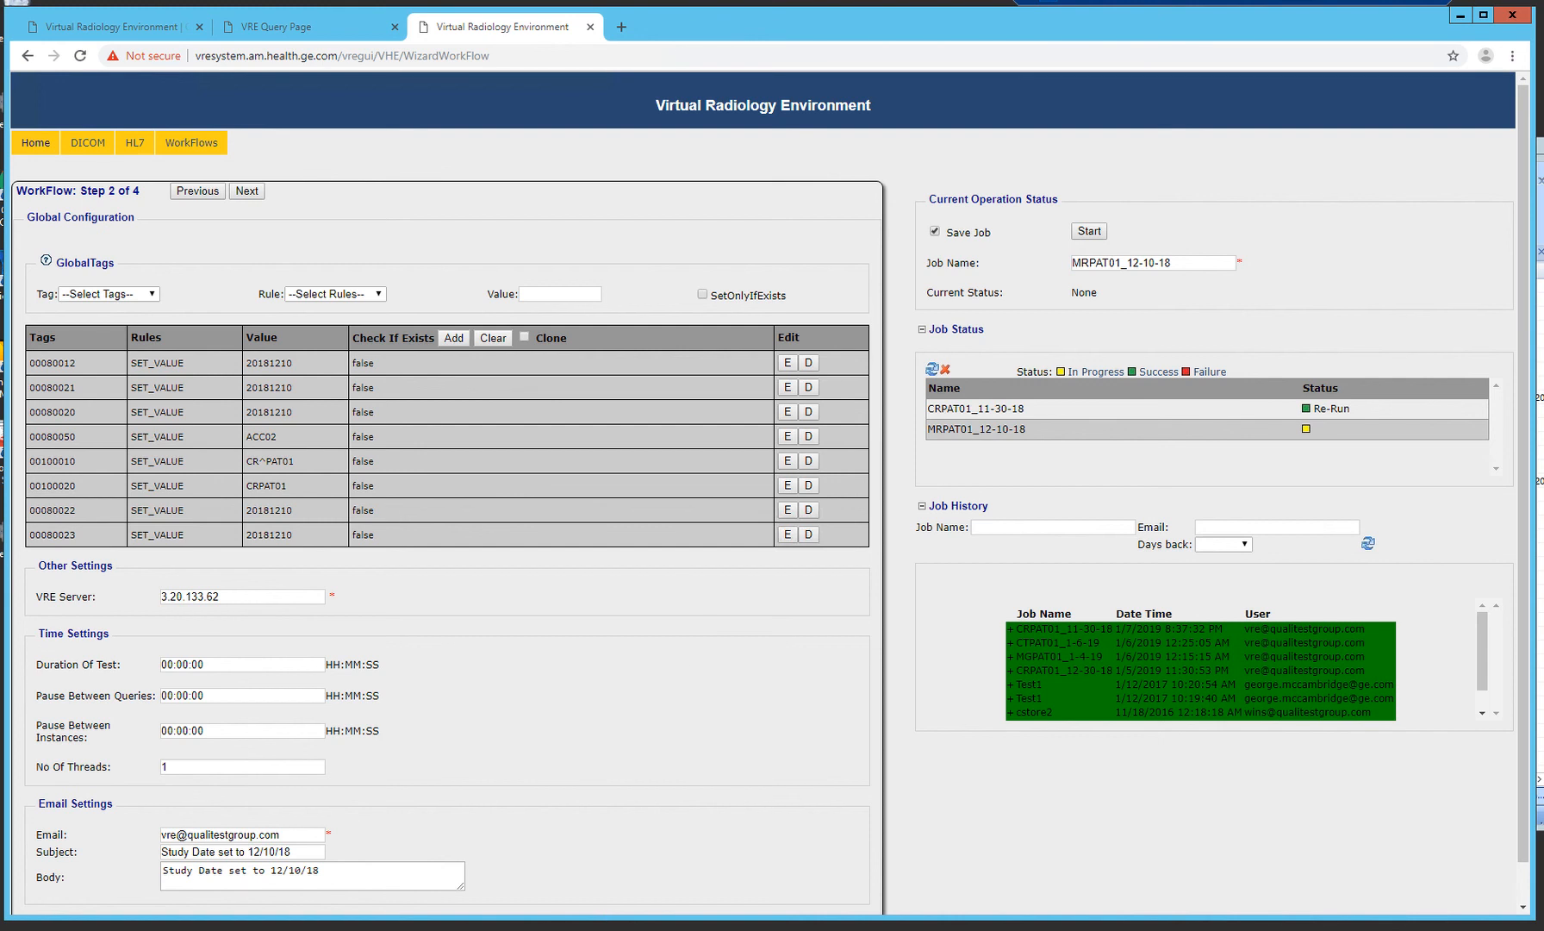
# - Copy the CR file's StudyTime tag entry (010000) in MicroDicom, then close the tag list and viewer
pyautogui.hotkey('alt', 'Tab')
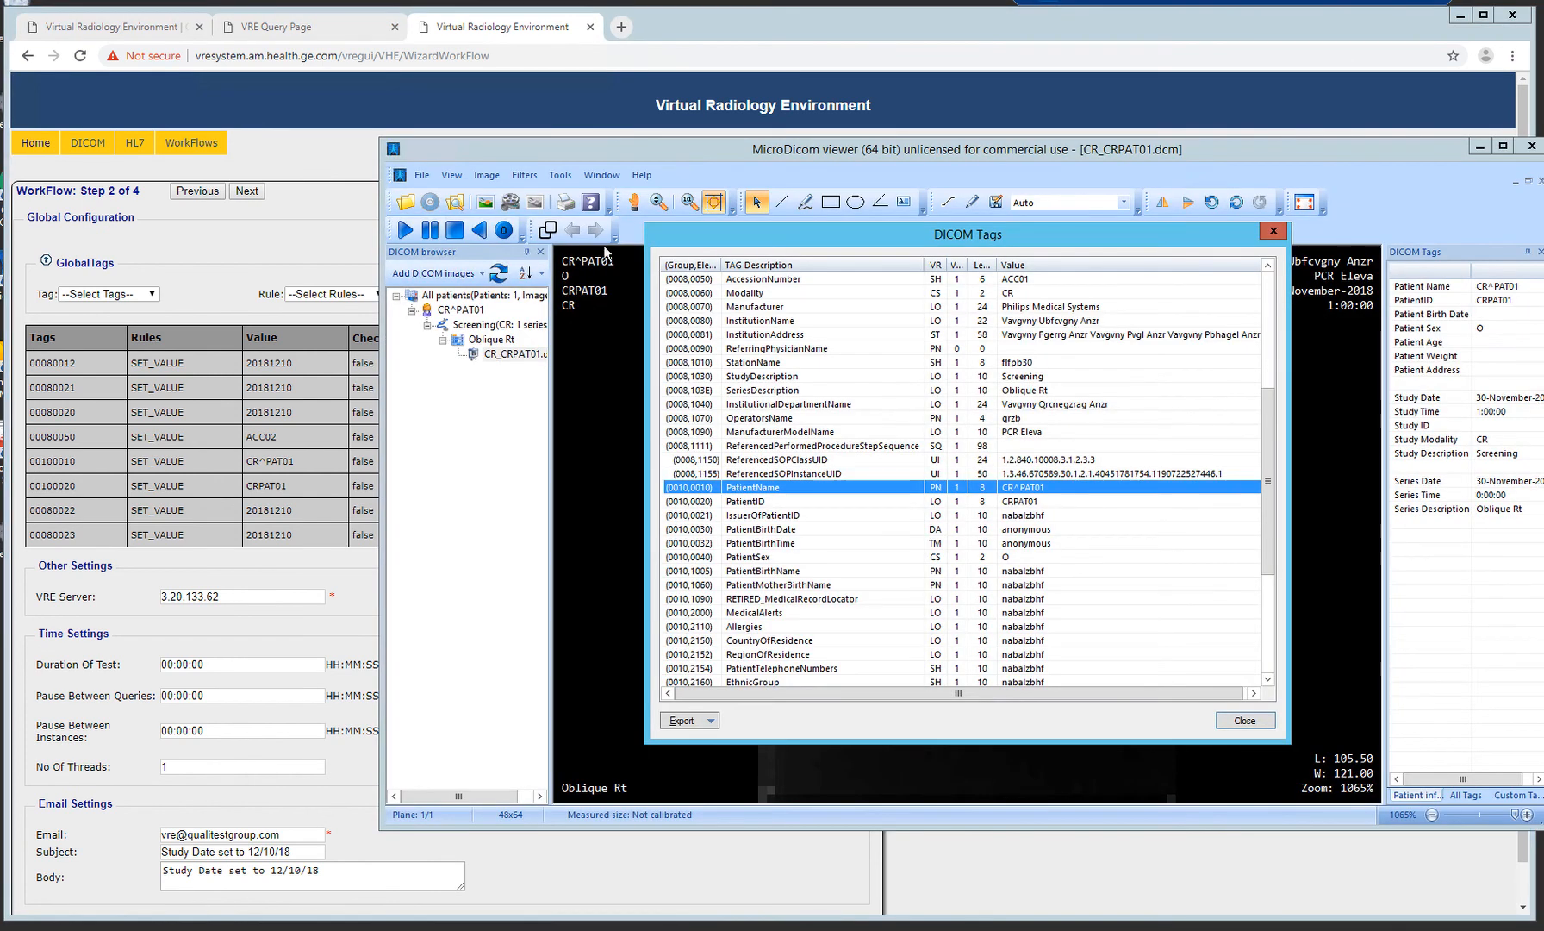
pyautogui.click(835, 431)
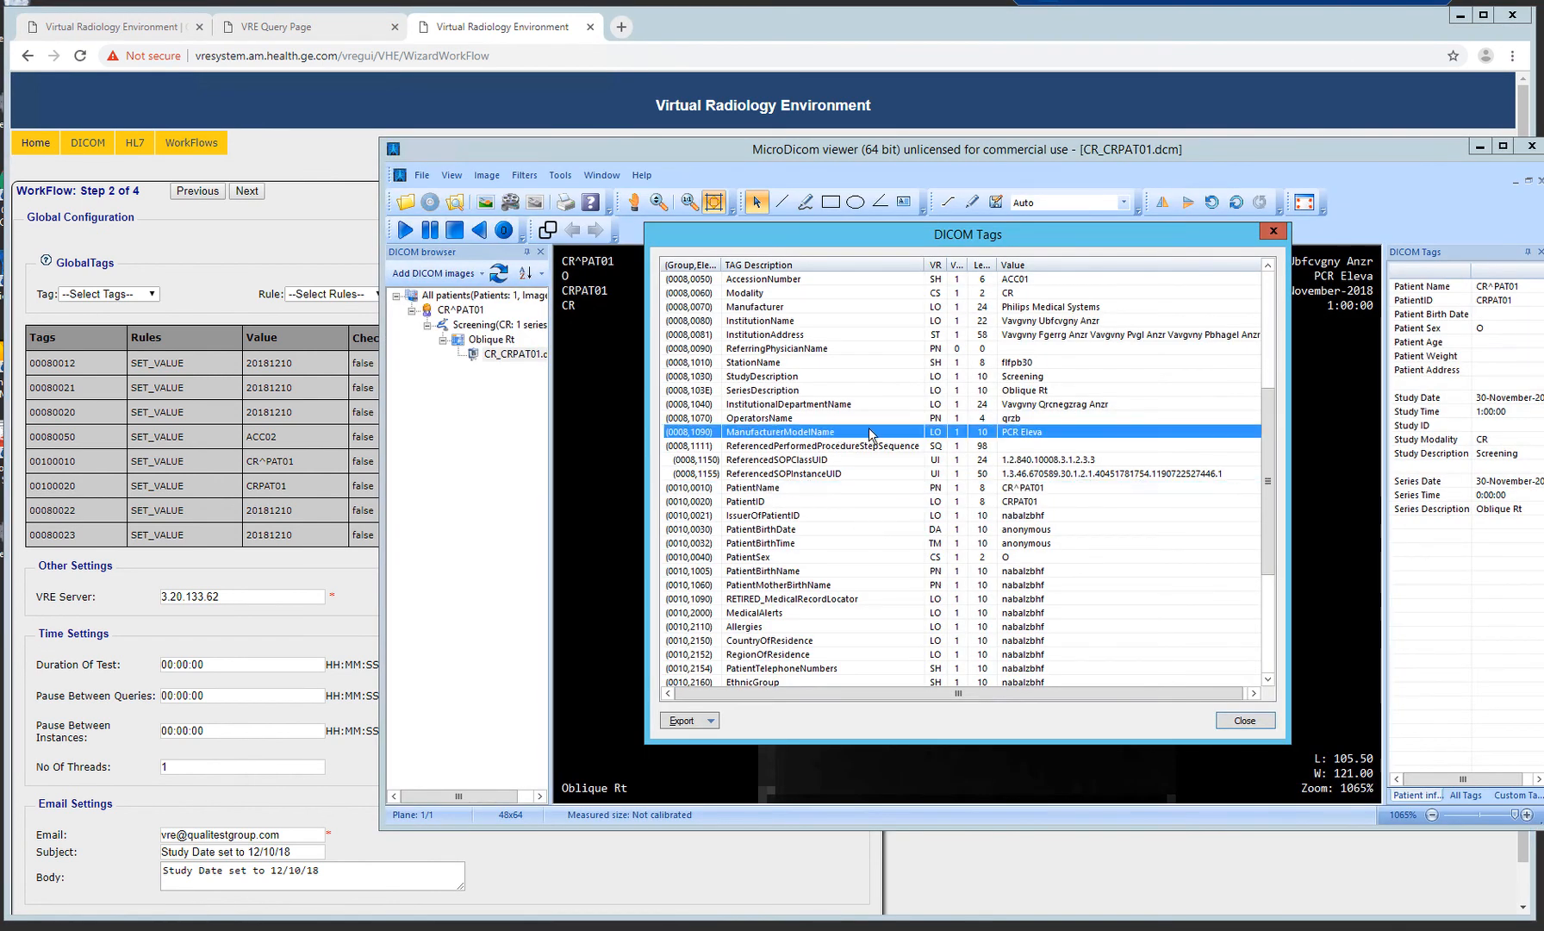
pyautogui.scroll(1, 880, 435)
pyautogui.scroll(5, 880, 435)
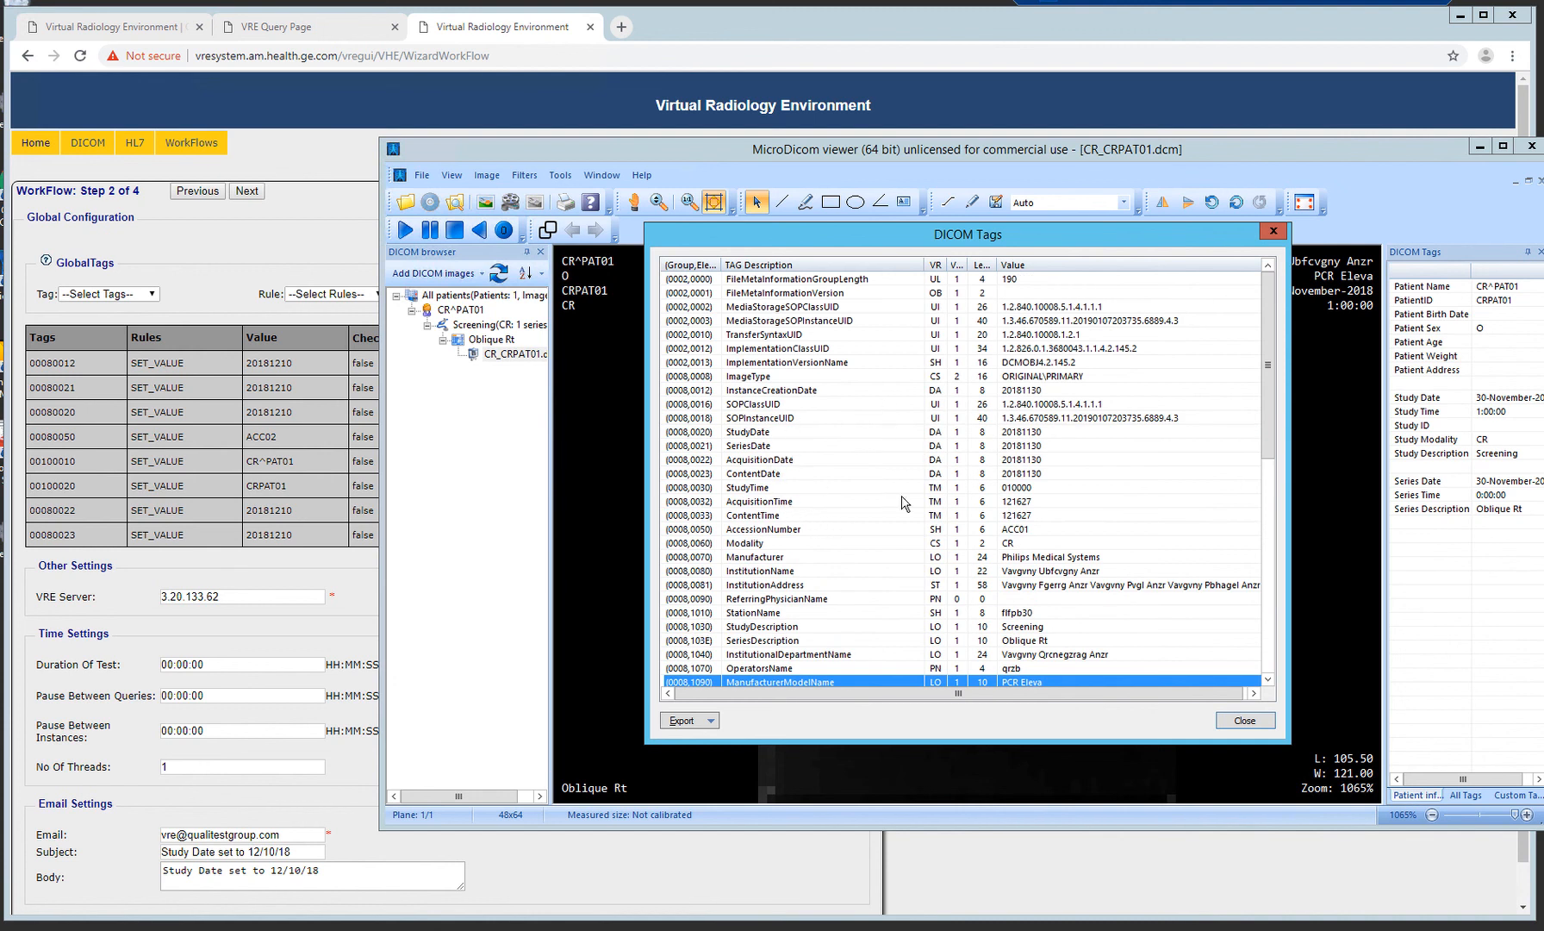
pyautogui.click(1033, 488)
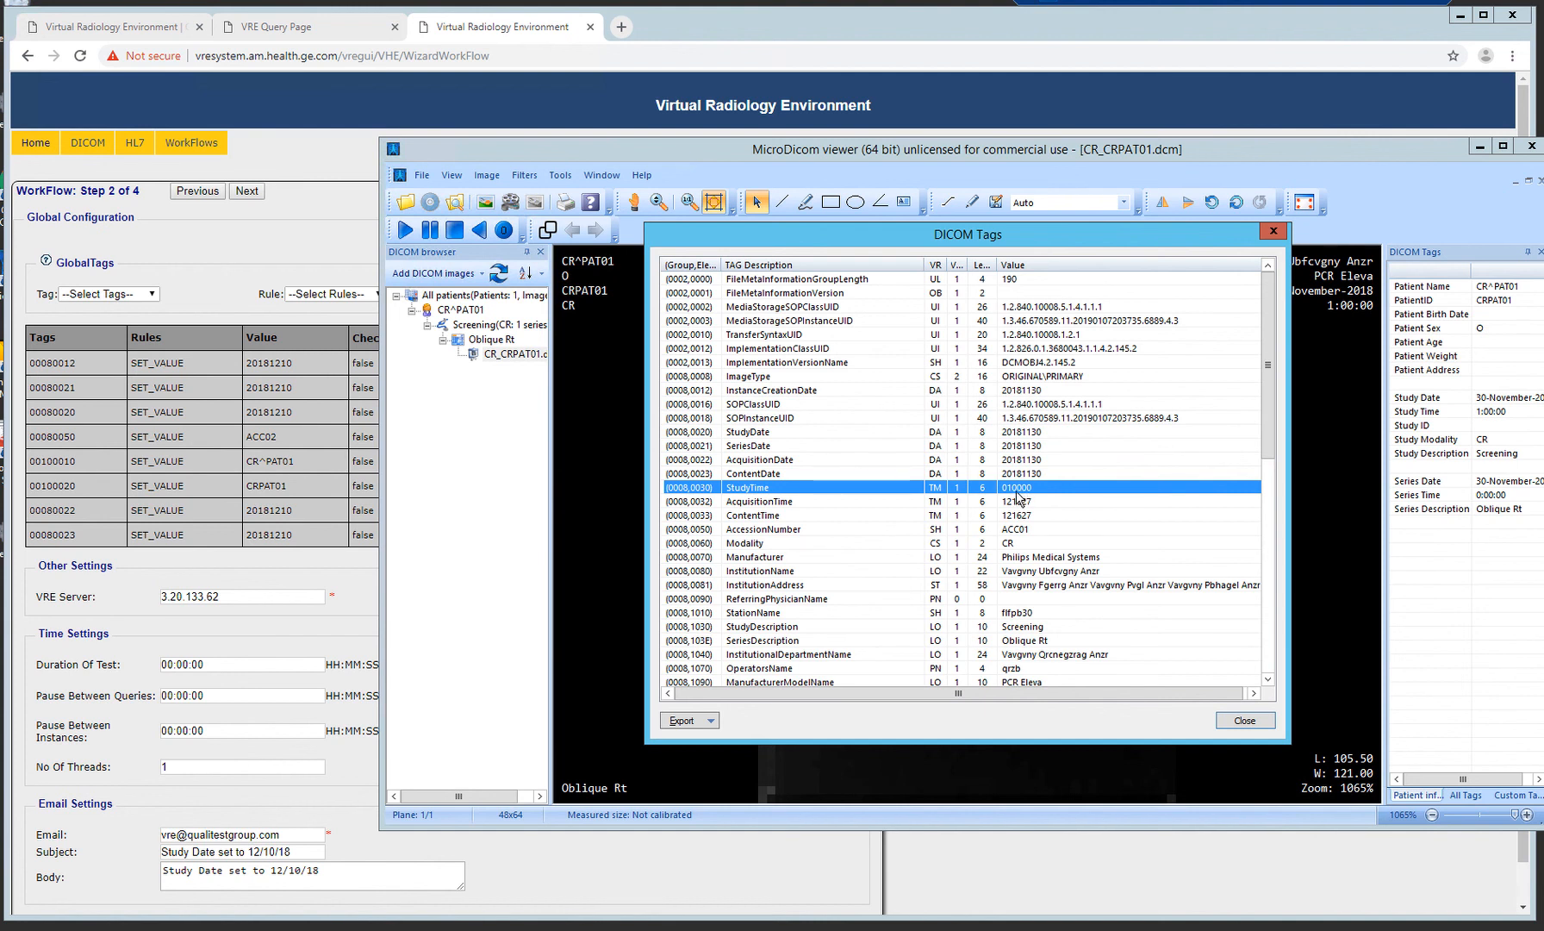
pyautogui.rightClick(1025, 497)
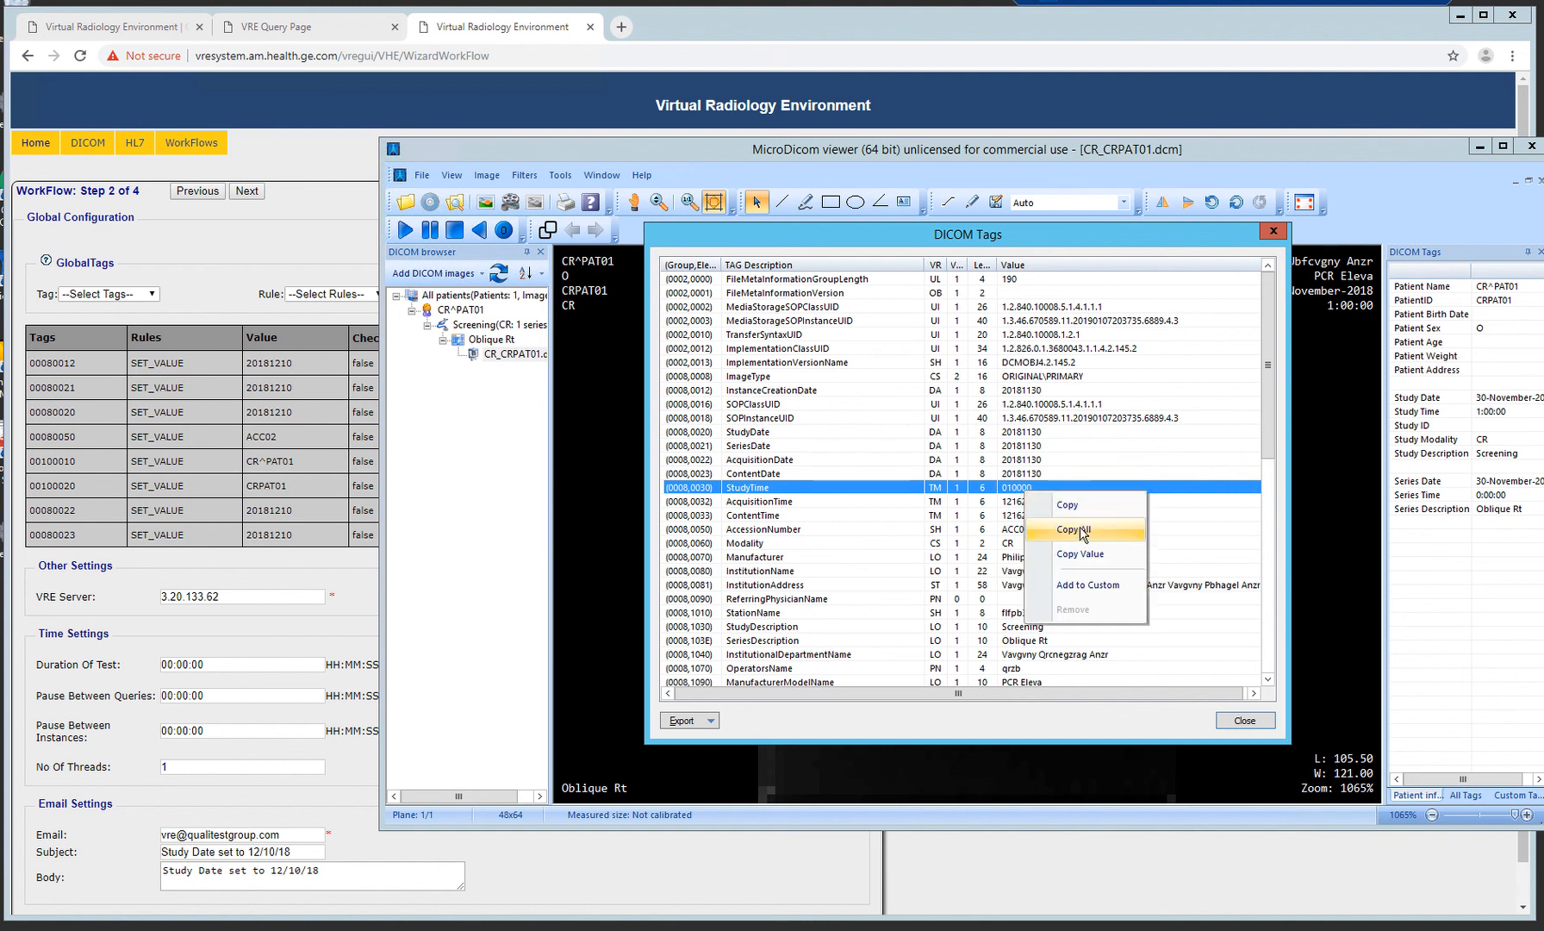
pyautogui.click(1084, 556)
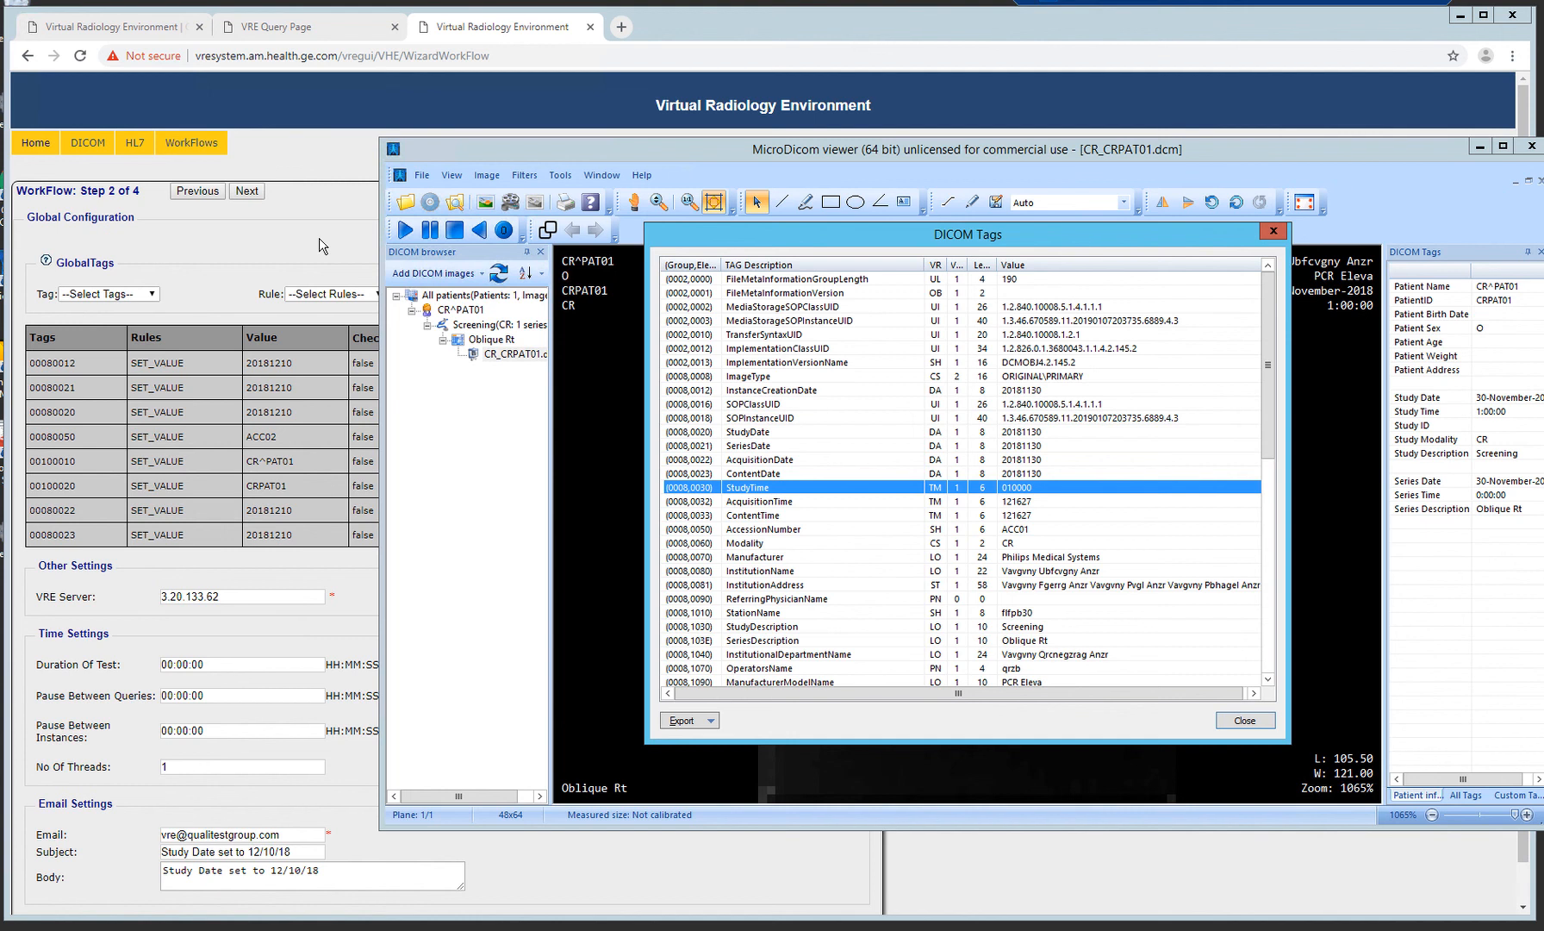
pyautogui.click(1275, 231)
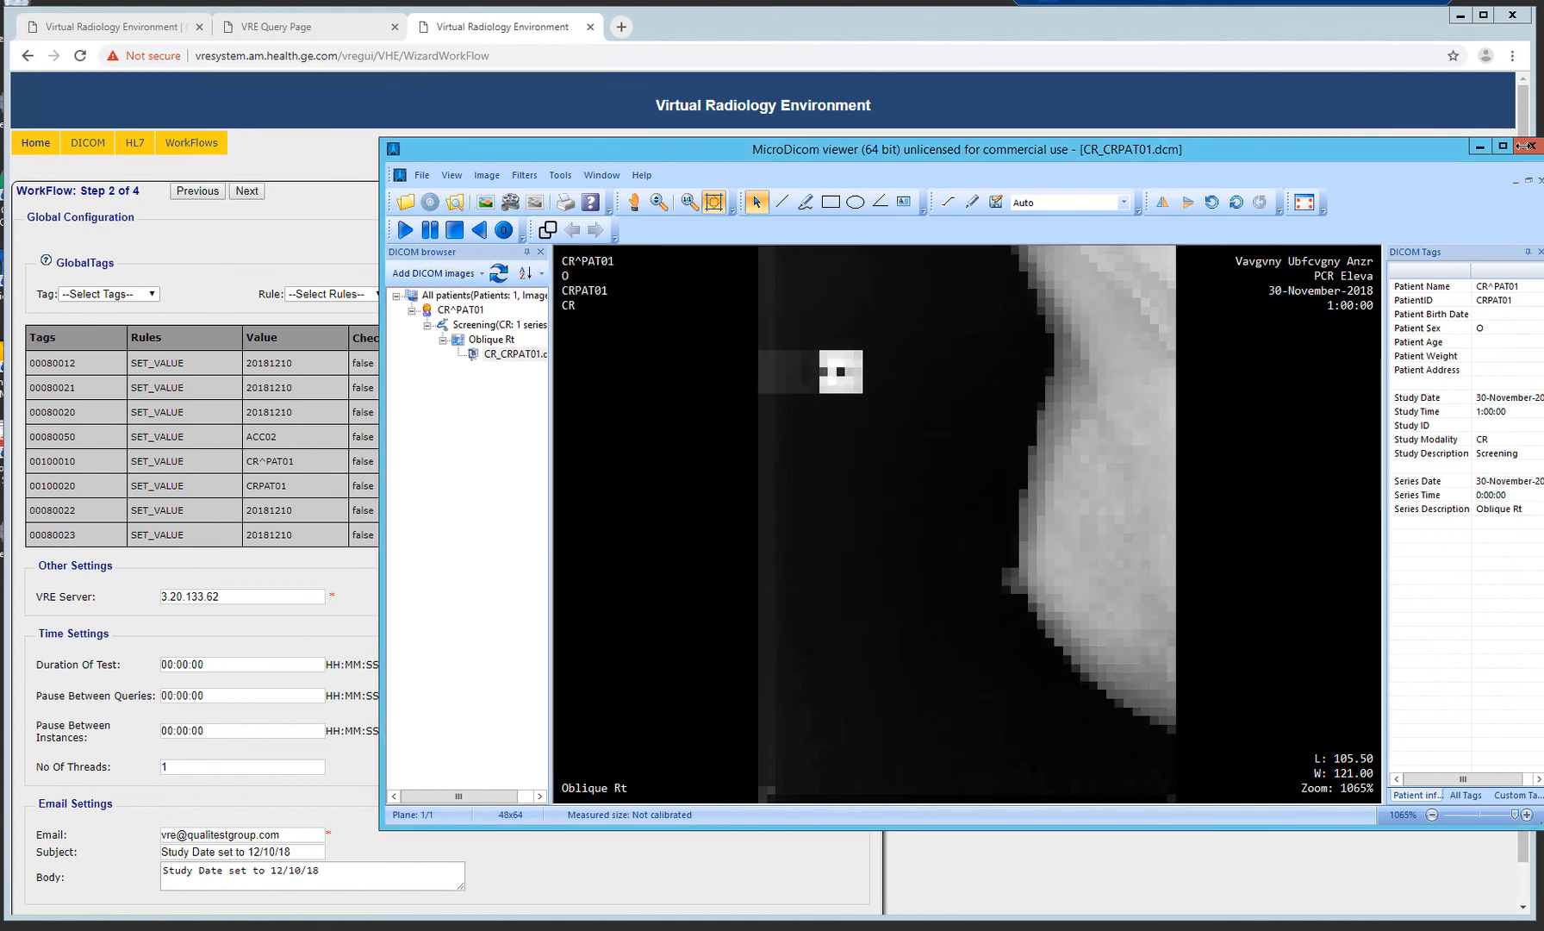
pyautogui.click(1527, 149)
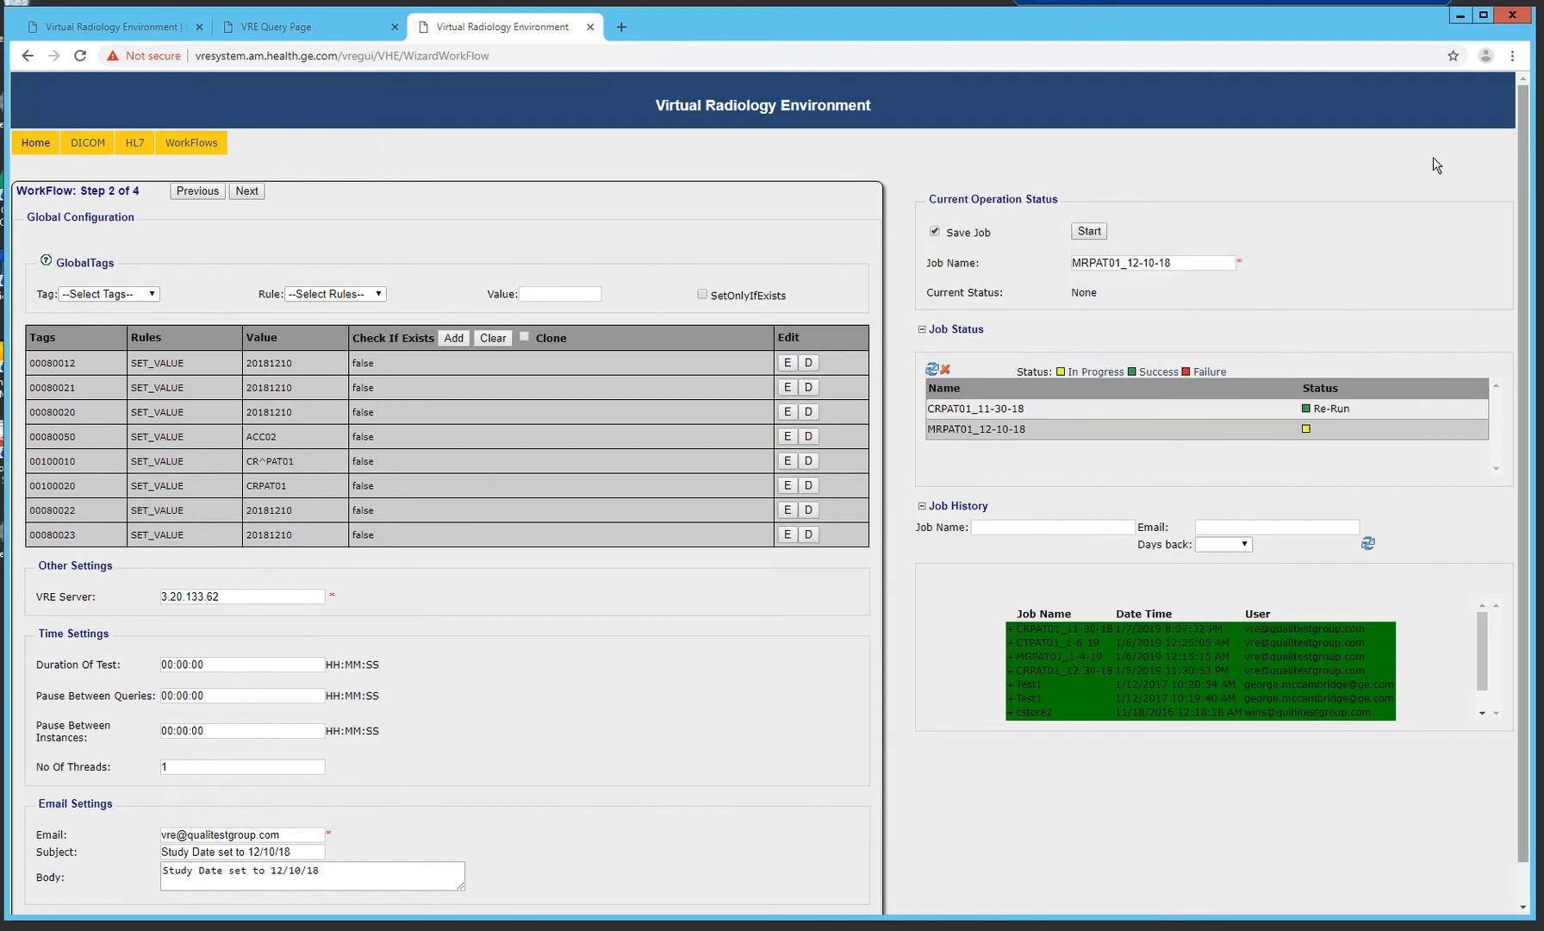
# - Turn off Save Job and choose the Study Time tag with the SetNewValue rule
pyautogui.click(934, 231)
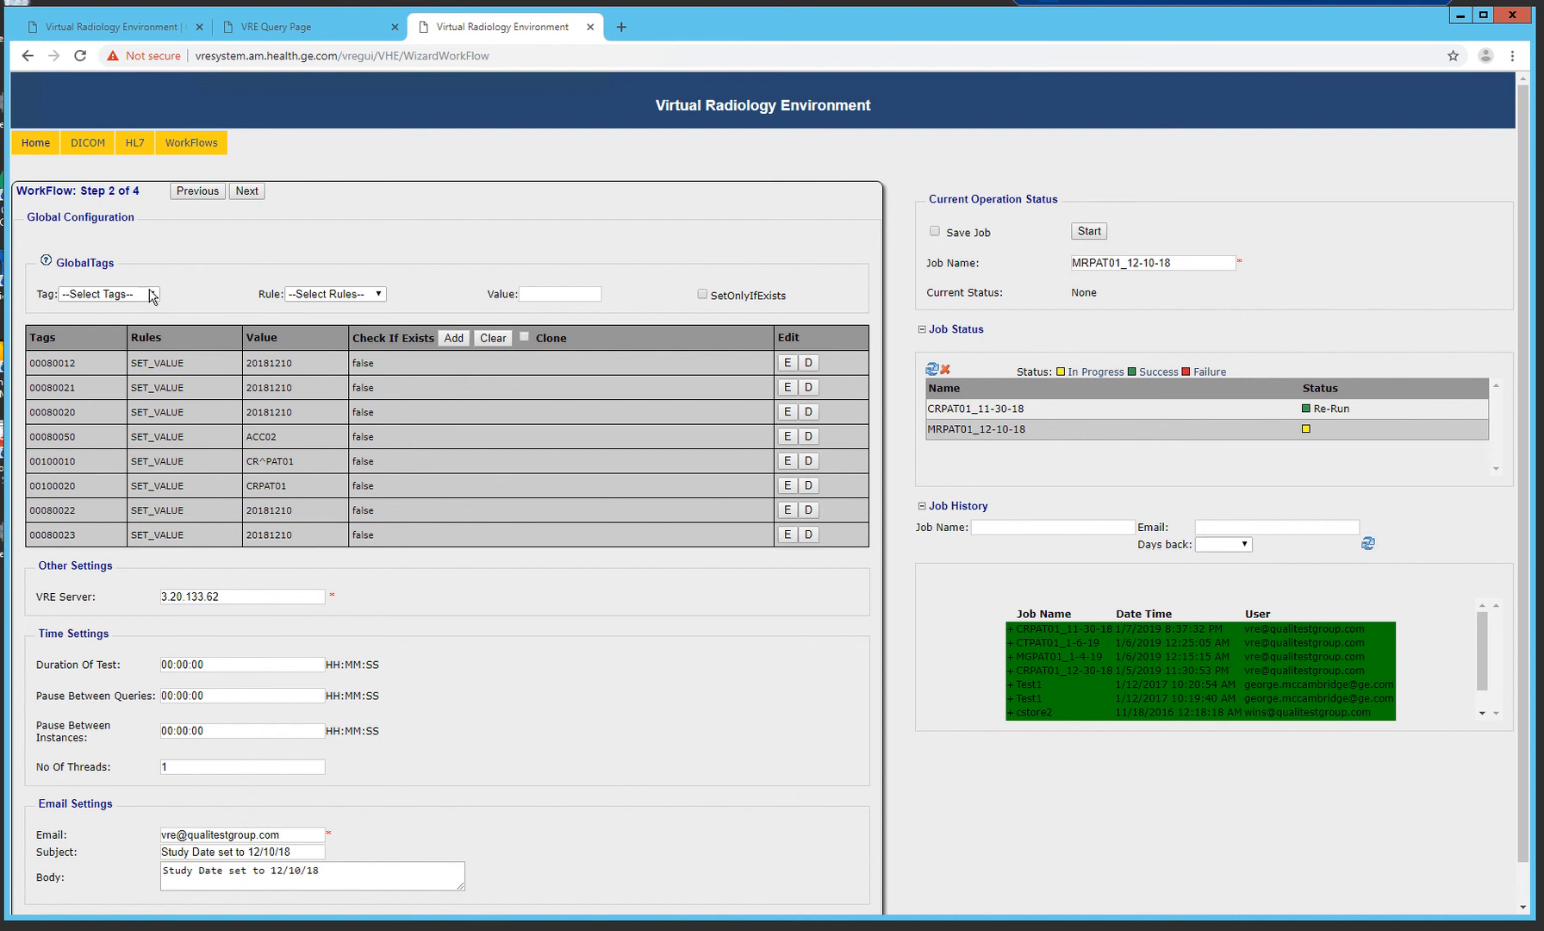
pyautogui.click(136, 293)
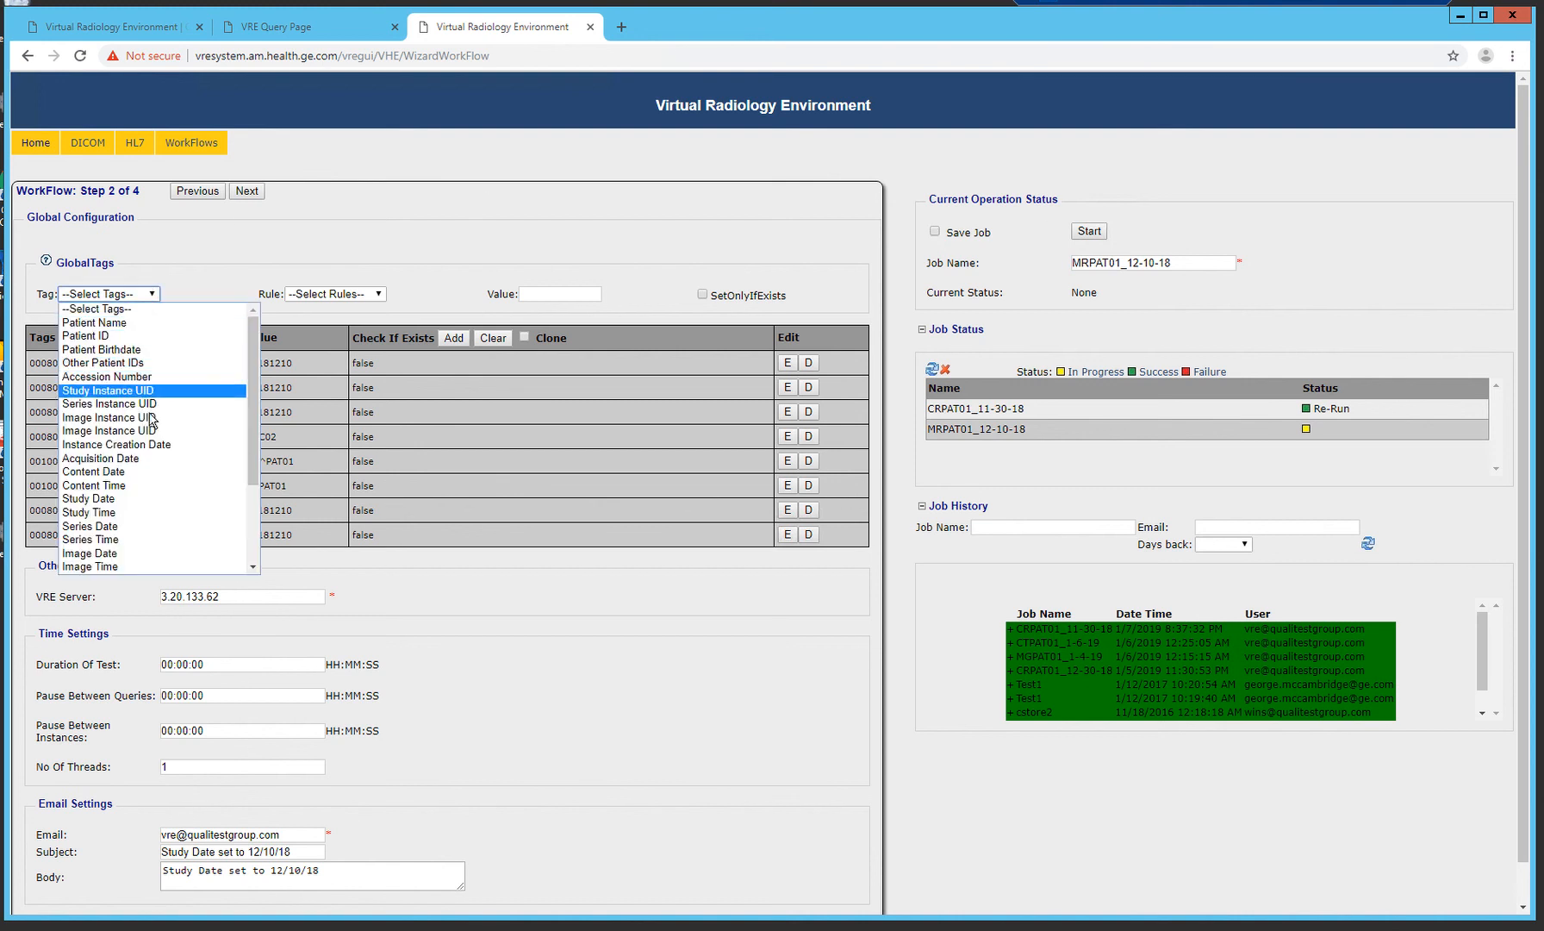
pyautogui.click(134, 513)
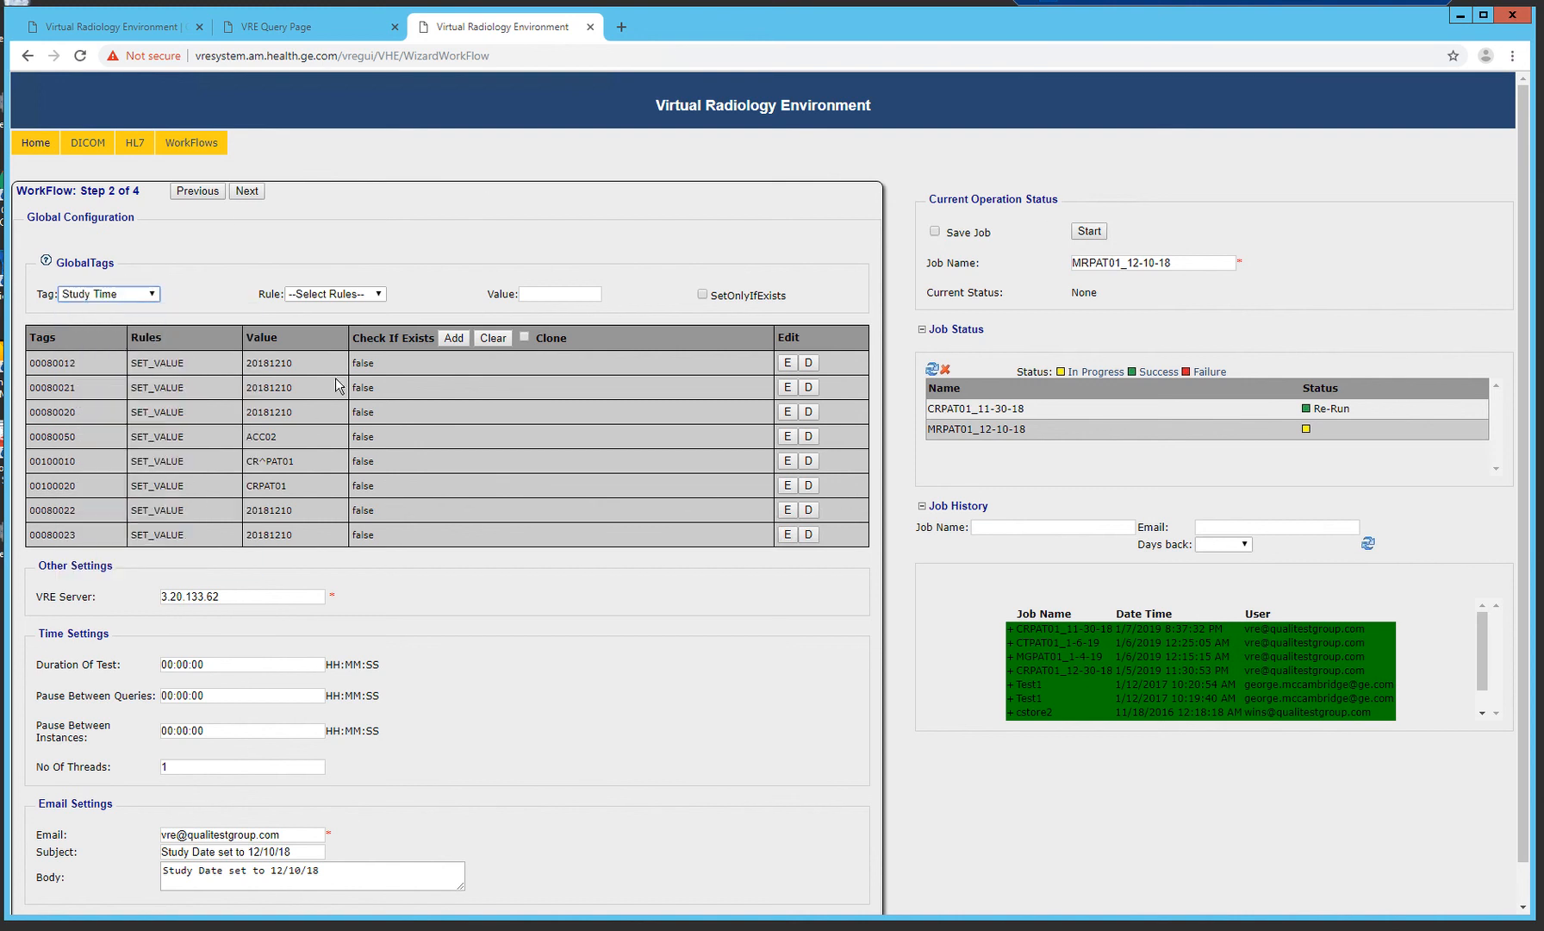
pyautogui.click(358, 296)
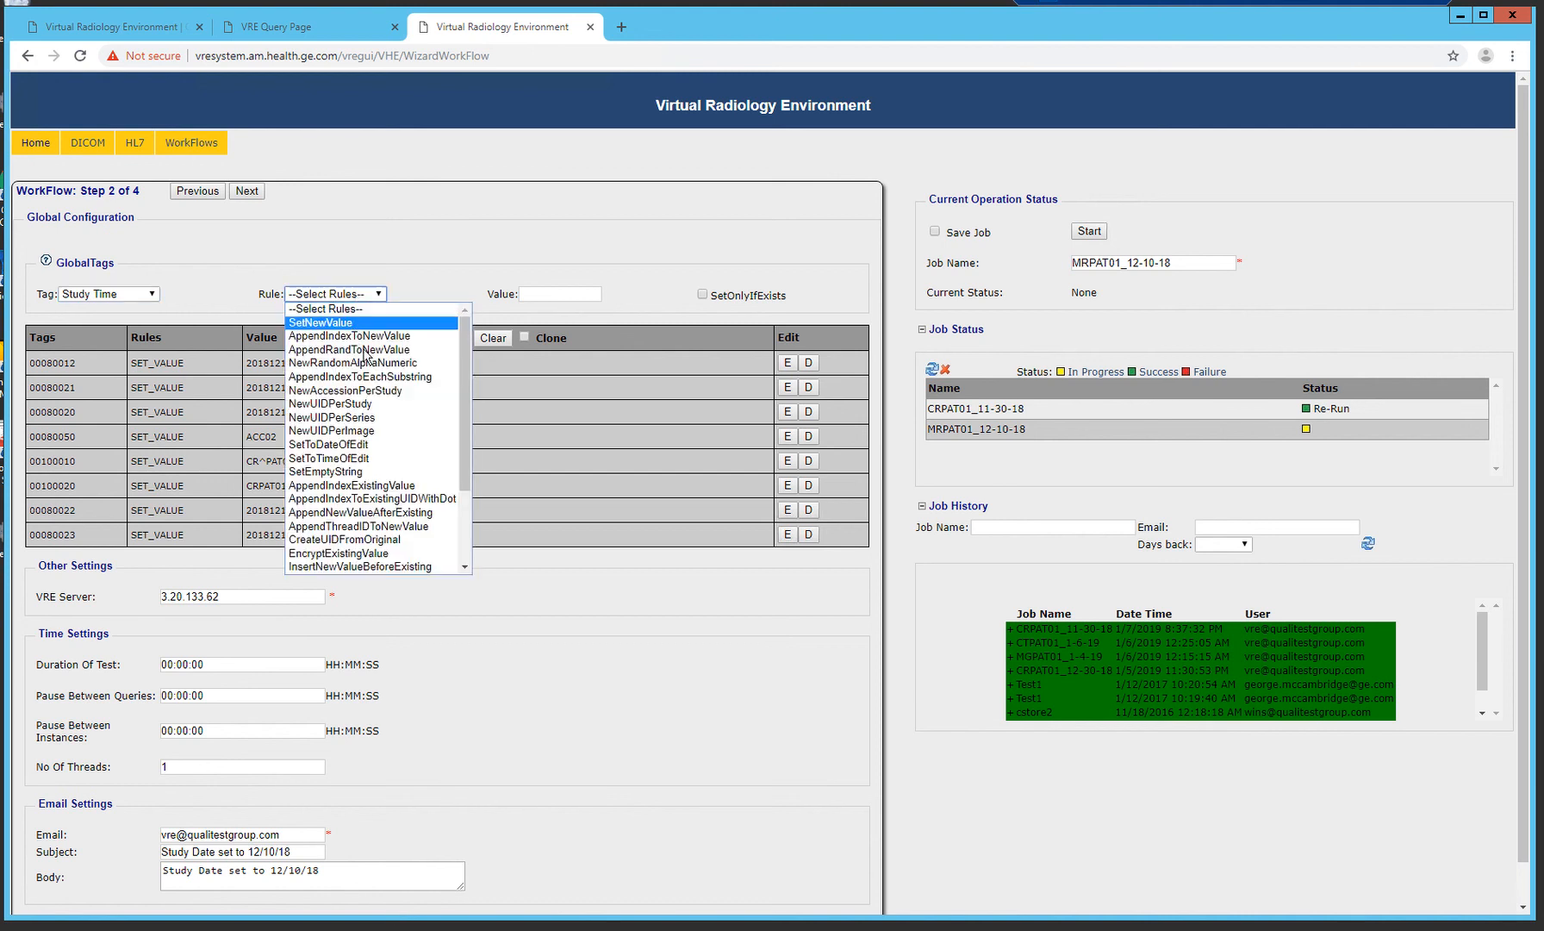
pyautogui.scroll(-3, 338, 491)
pyautogui.scroll(3, 338, 498)
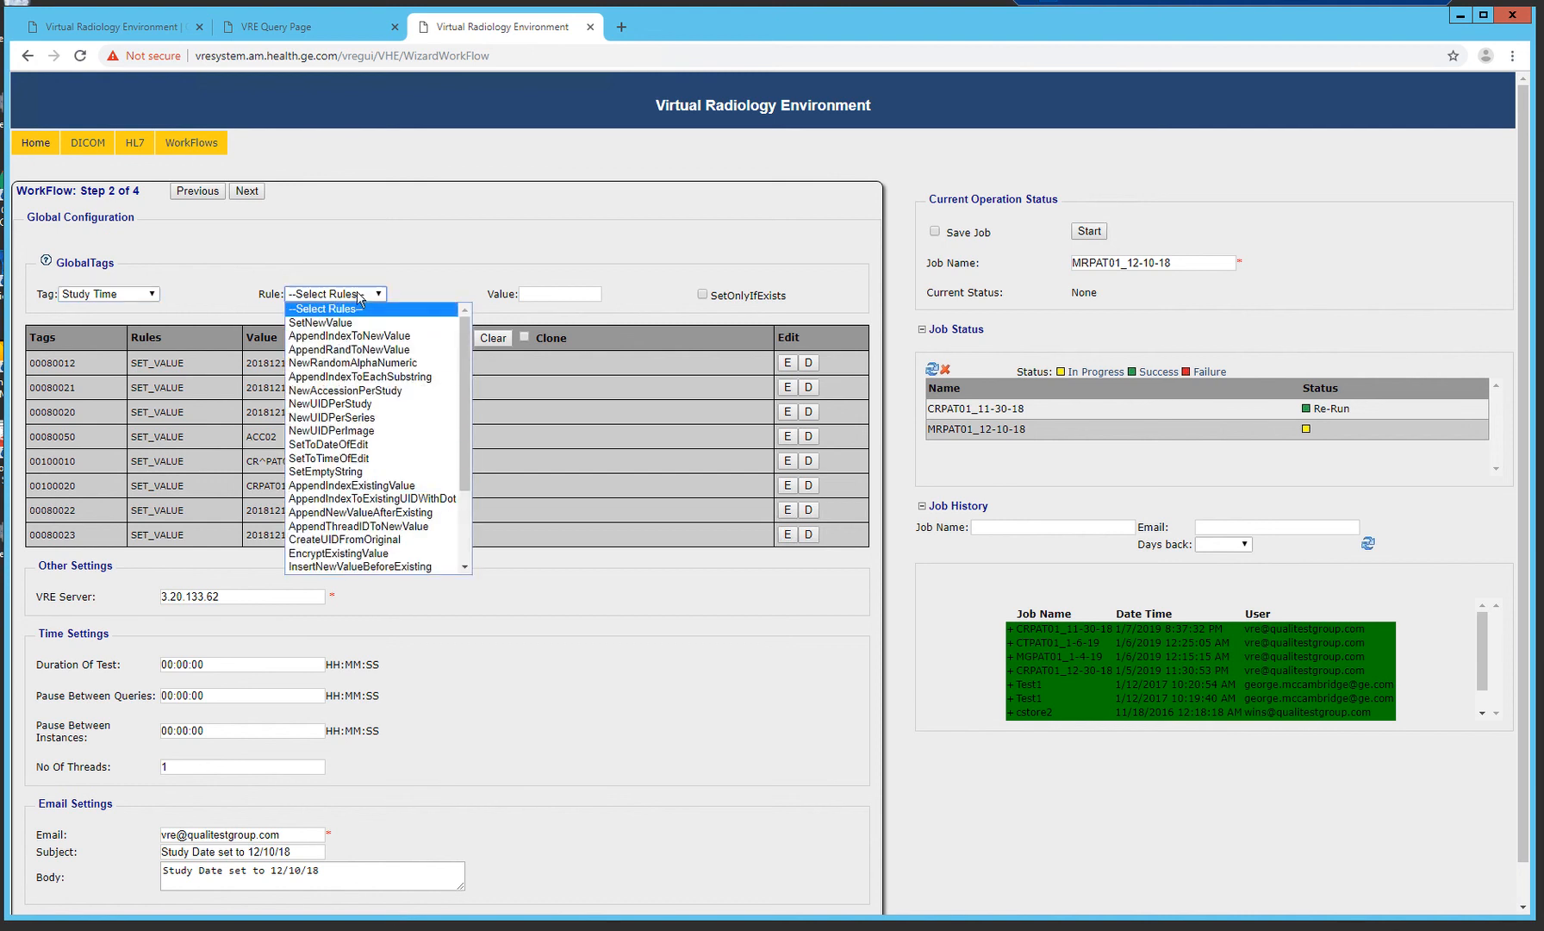
pyautogui.click(344, 322)
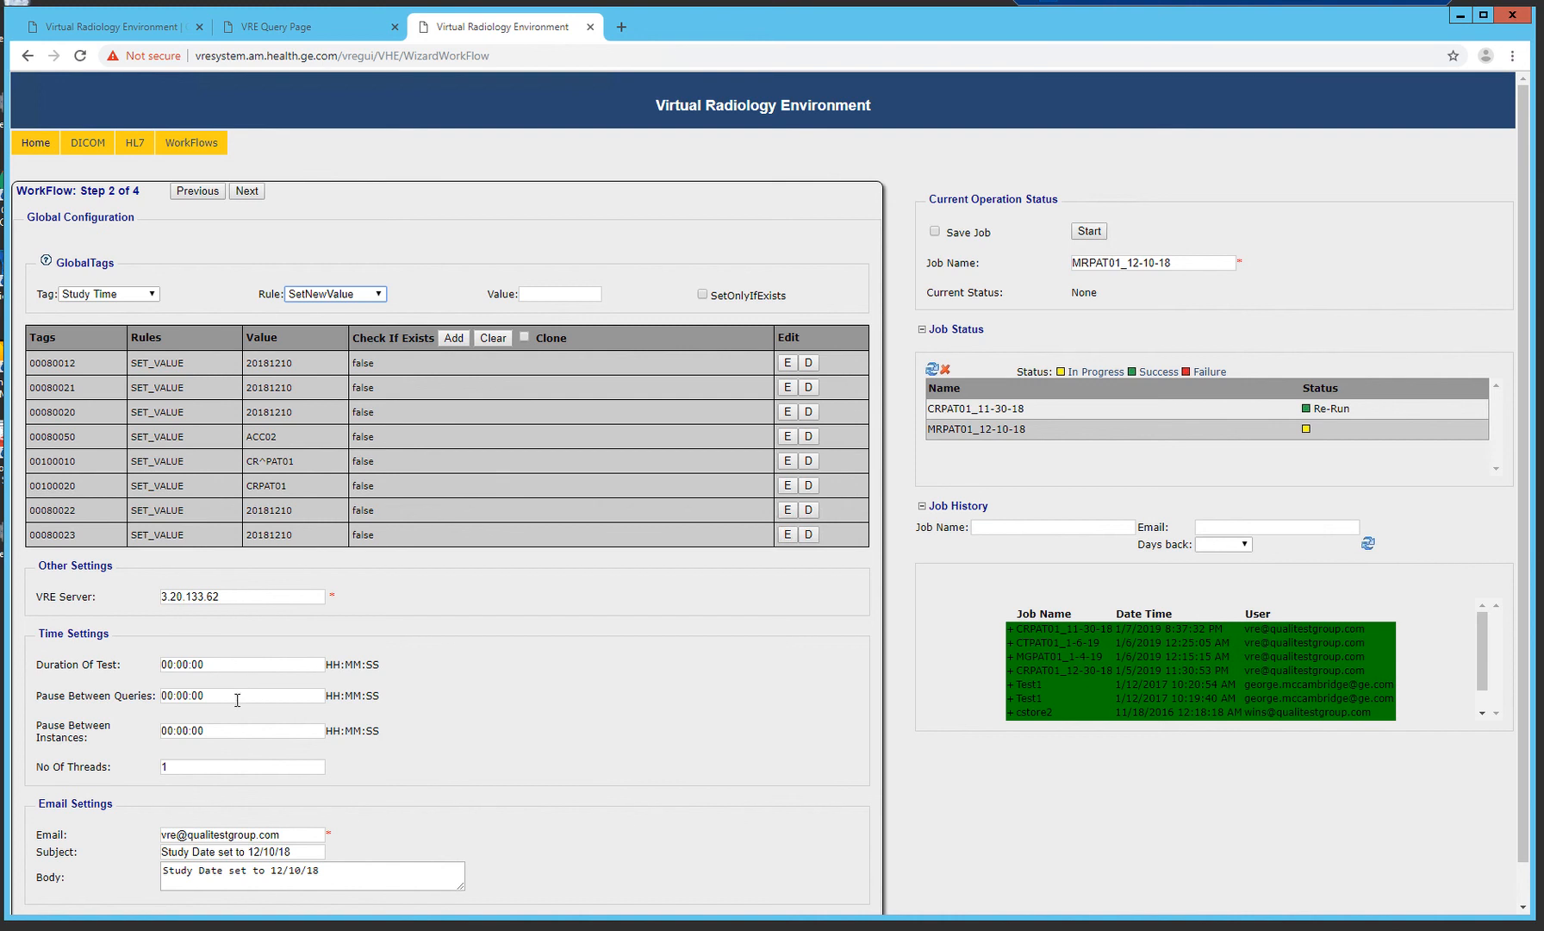
pyautogui.click(229, 701)
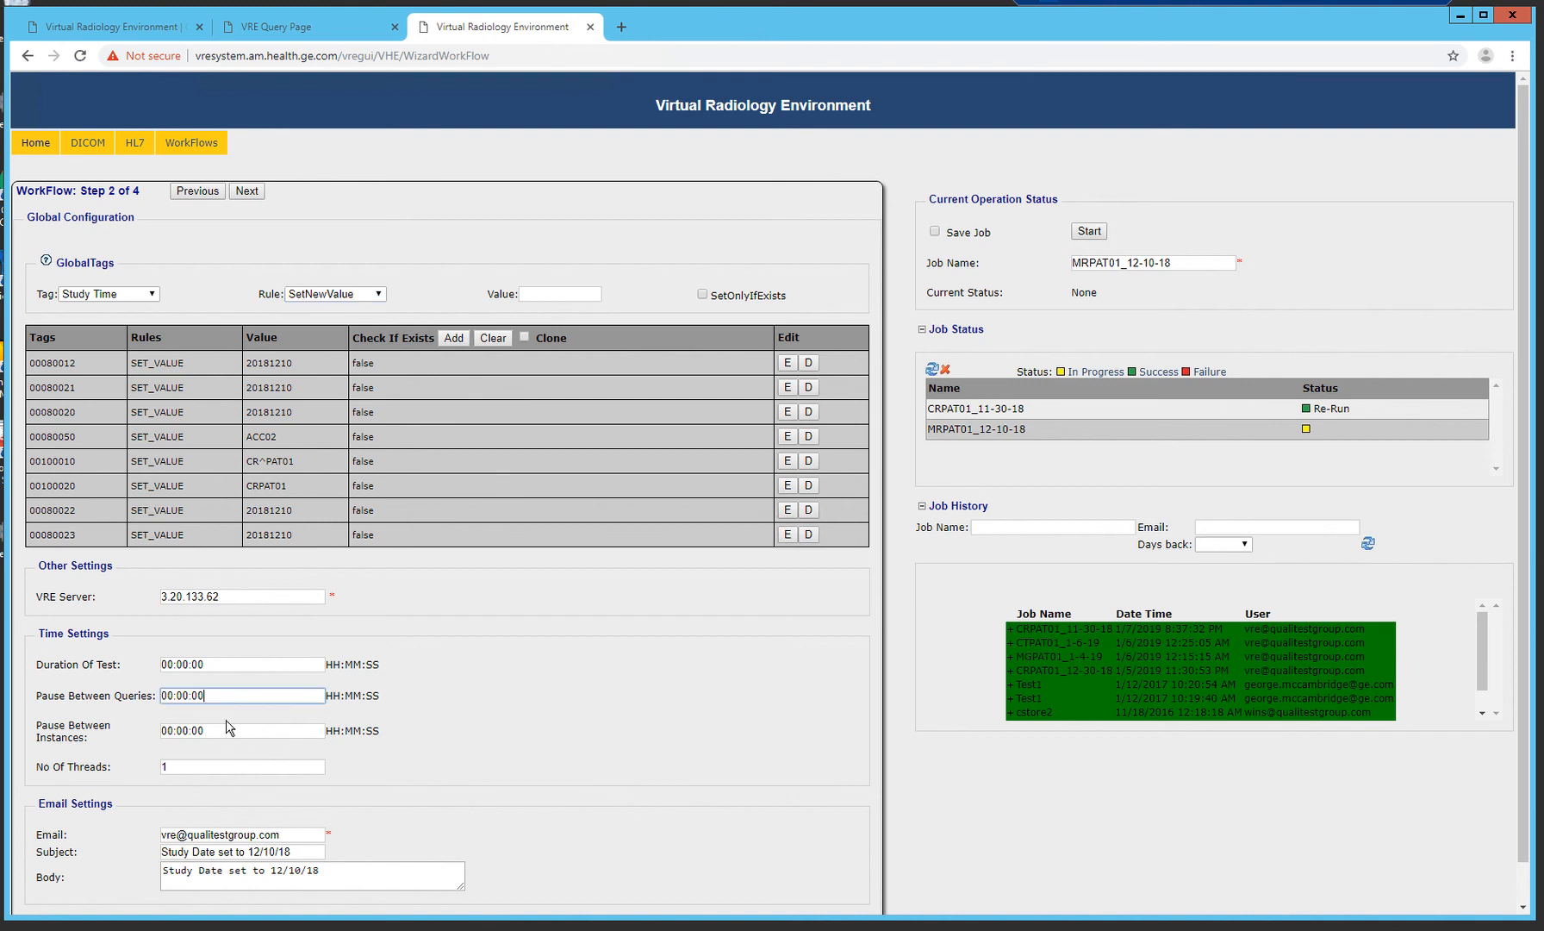
pyautogui.click(219, 733)
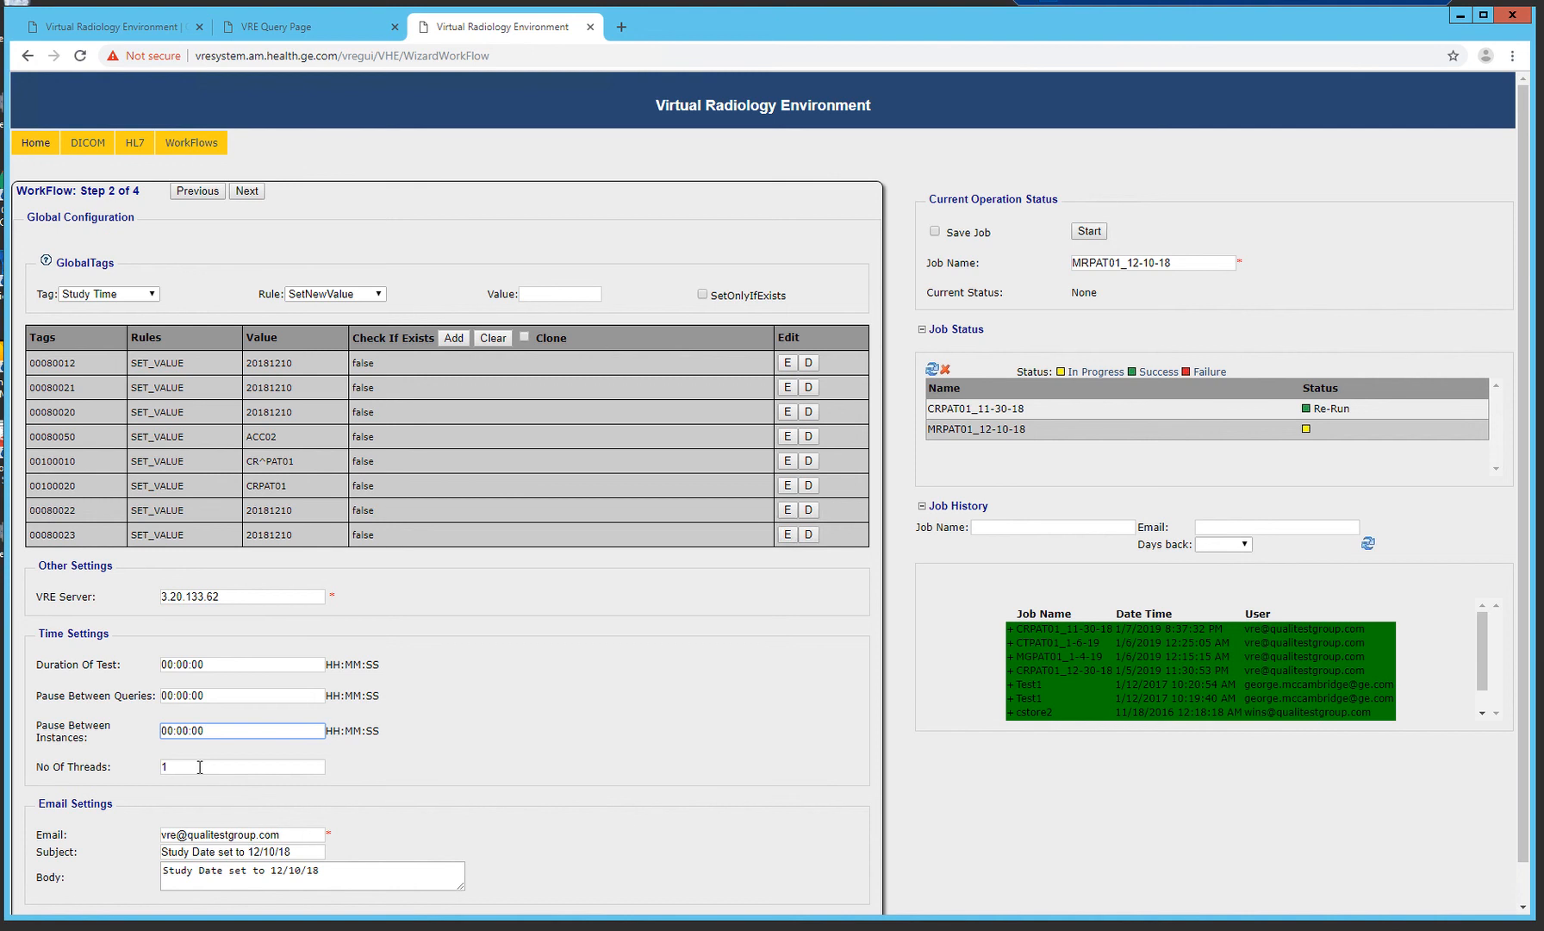
pyautogui.press('Tab')
pyautogui.click(498, 667)
# - Enter 112510 as the Study Time value and add the rule to the tag table
pyautogui.click(537, 292)
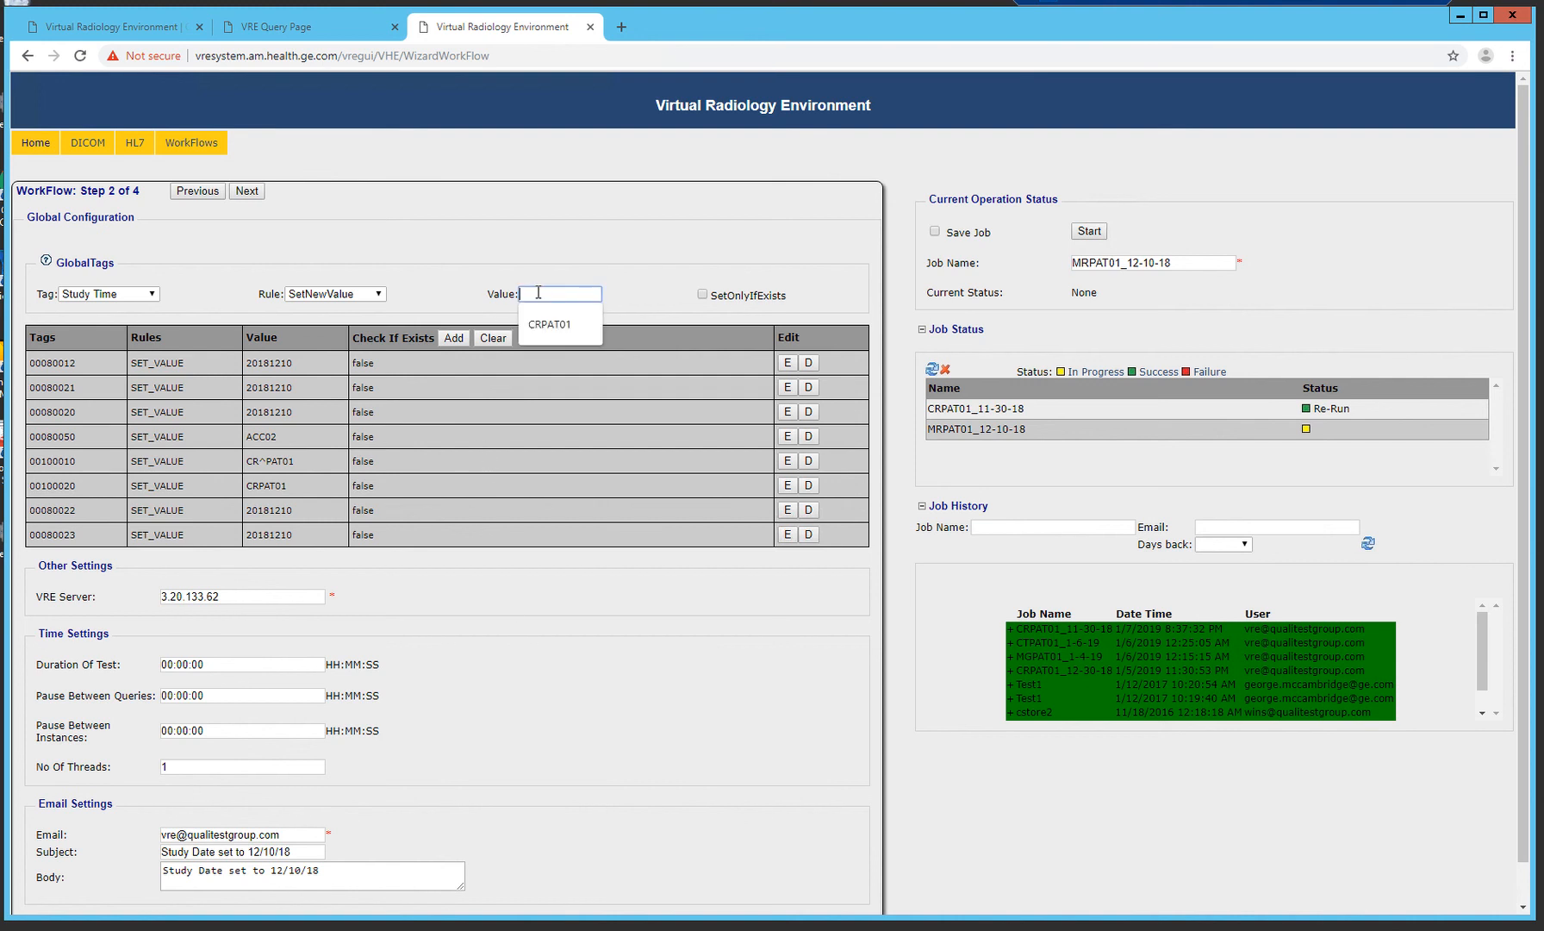
pyautogui.write('010000')
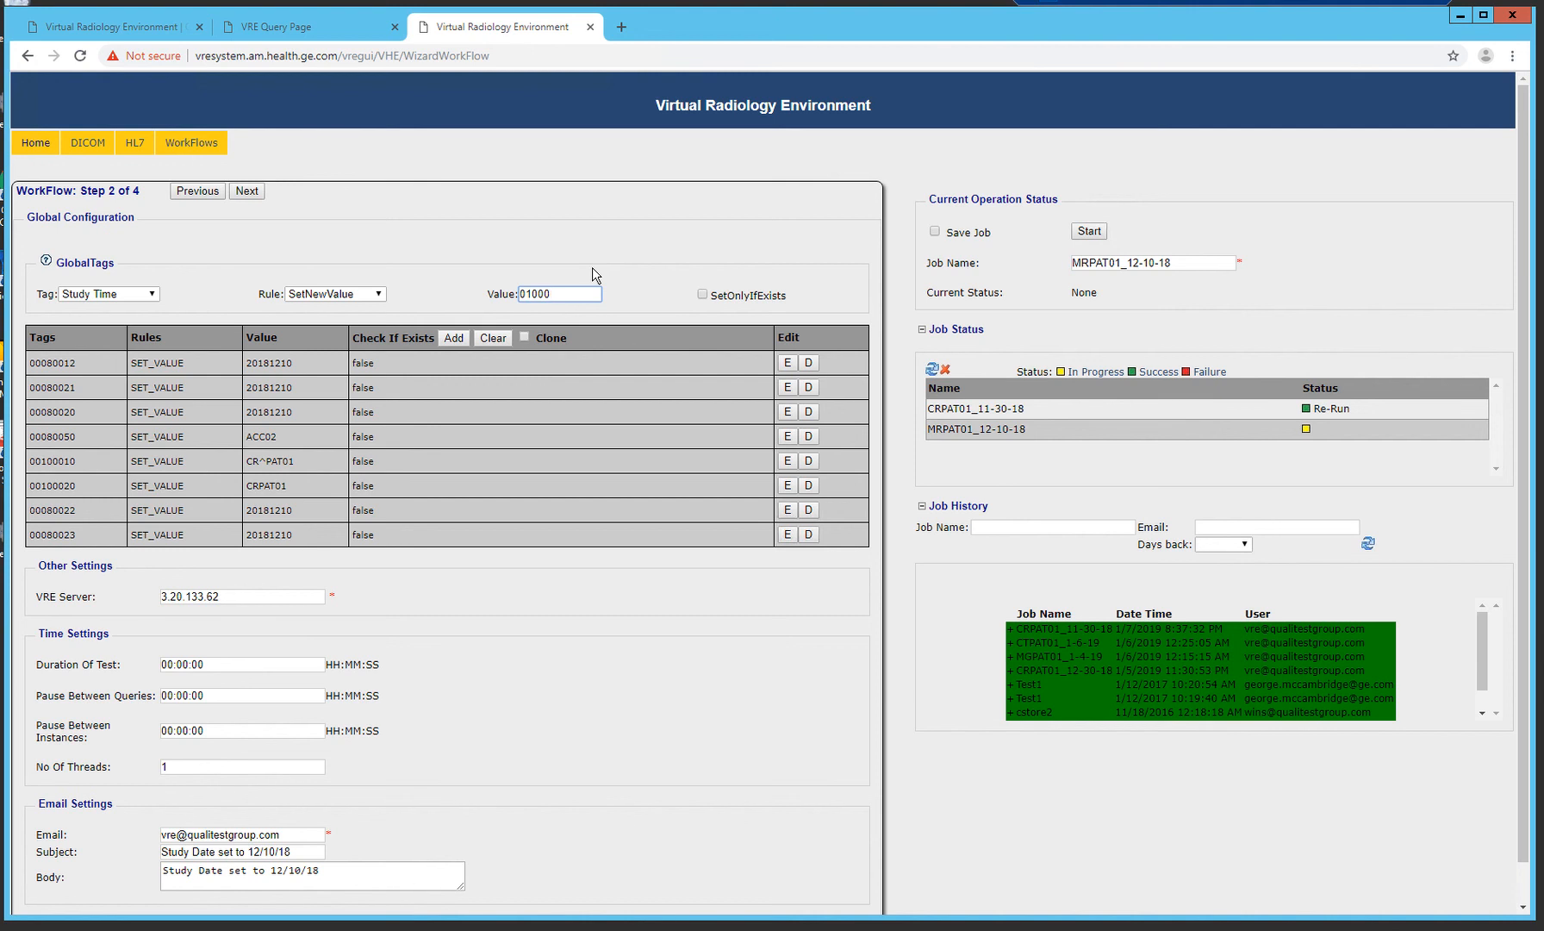
pyautogui.press('BackSpace')
pyautogui.press('BackSpace')
pyautogui.press('BackSpace')
pyautogui.press('BackSpace')
pyautogui.press('BackSpace')
pyautogui.write('111')
pyautogui.write('25')
pyautogui.click(453, 339)
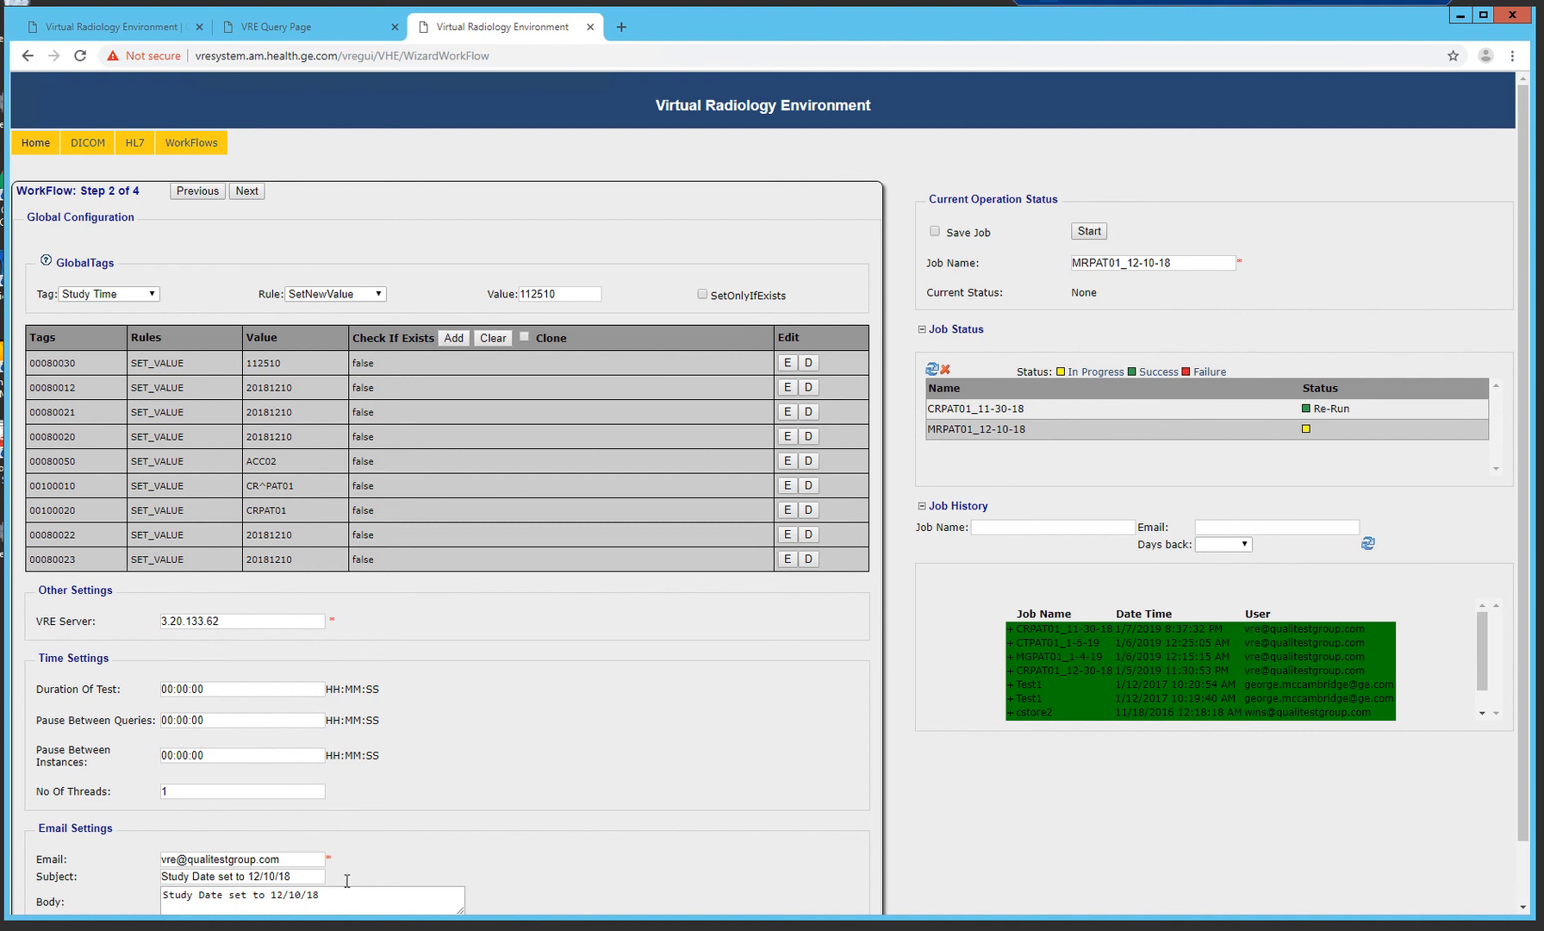
pyautogui.hotkey('alt', 'Tab')
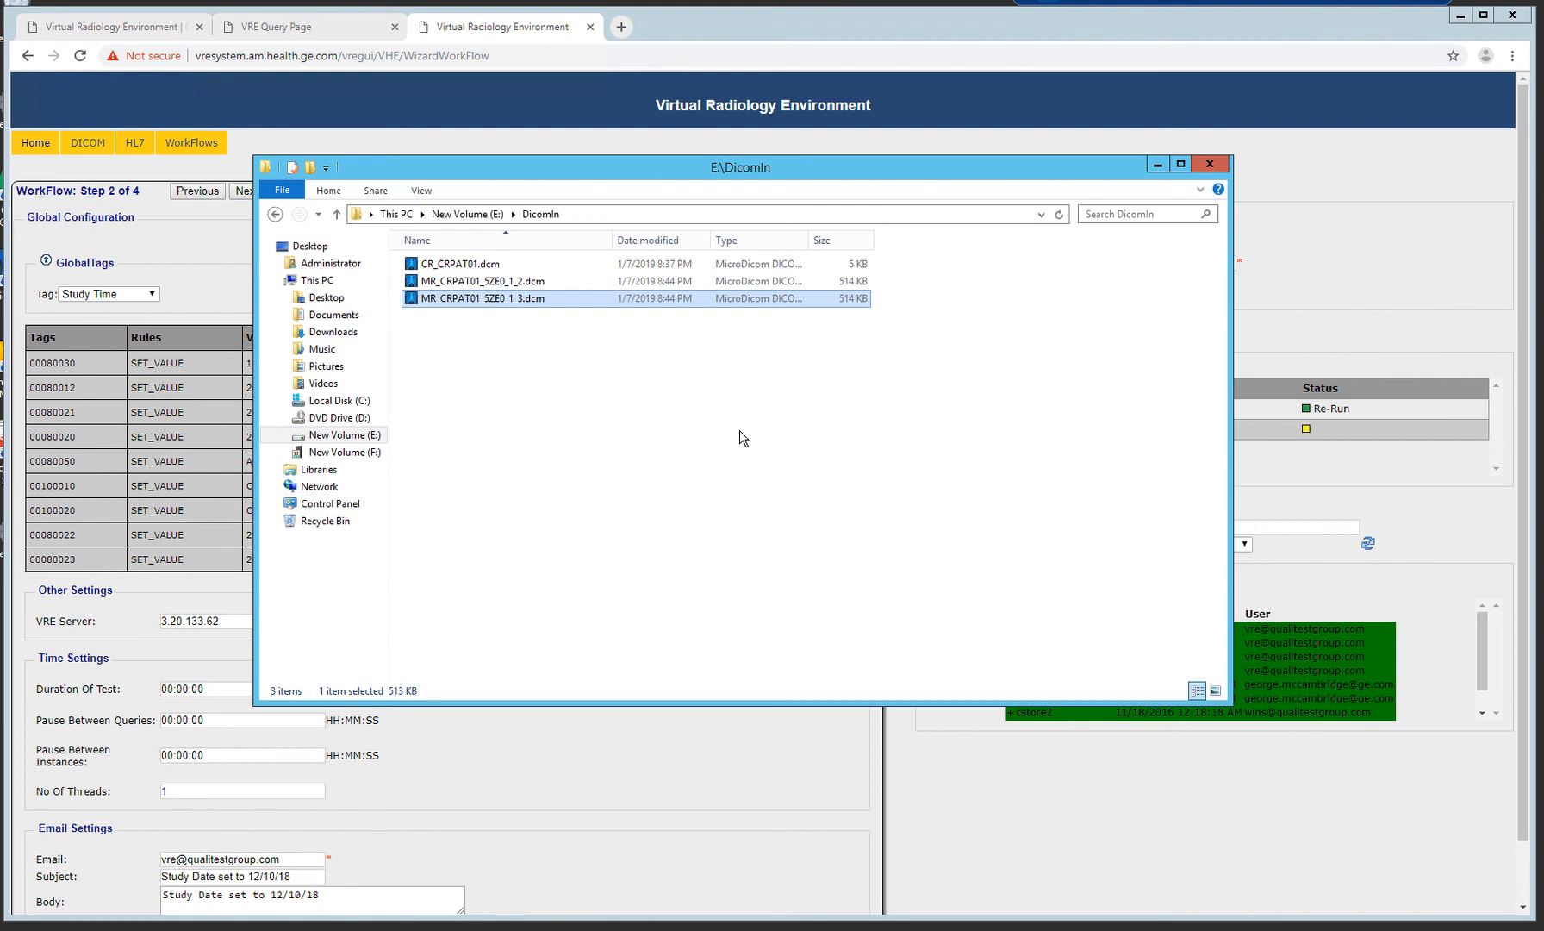
pyautogui.doubleClick(483, 299)
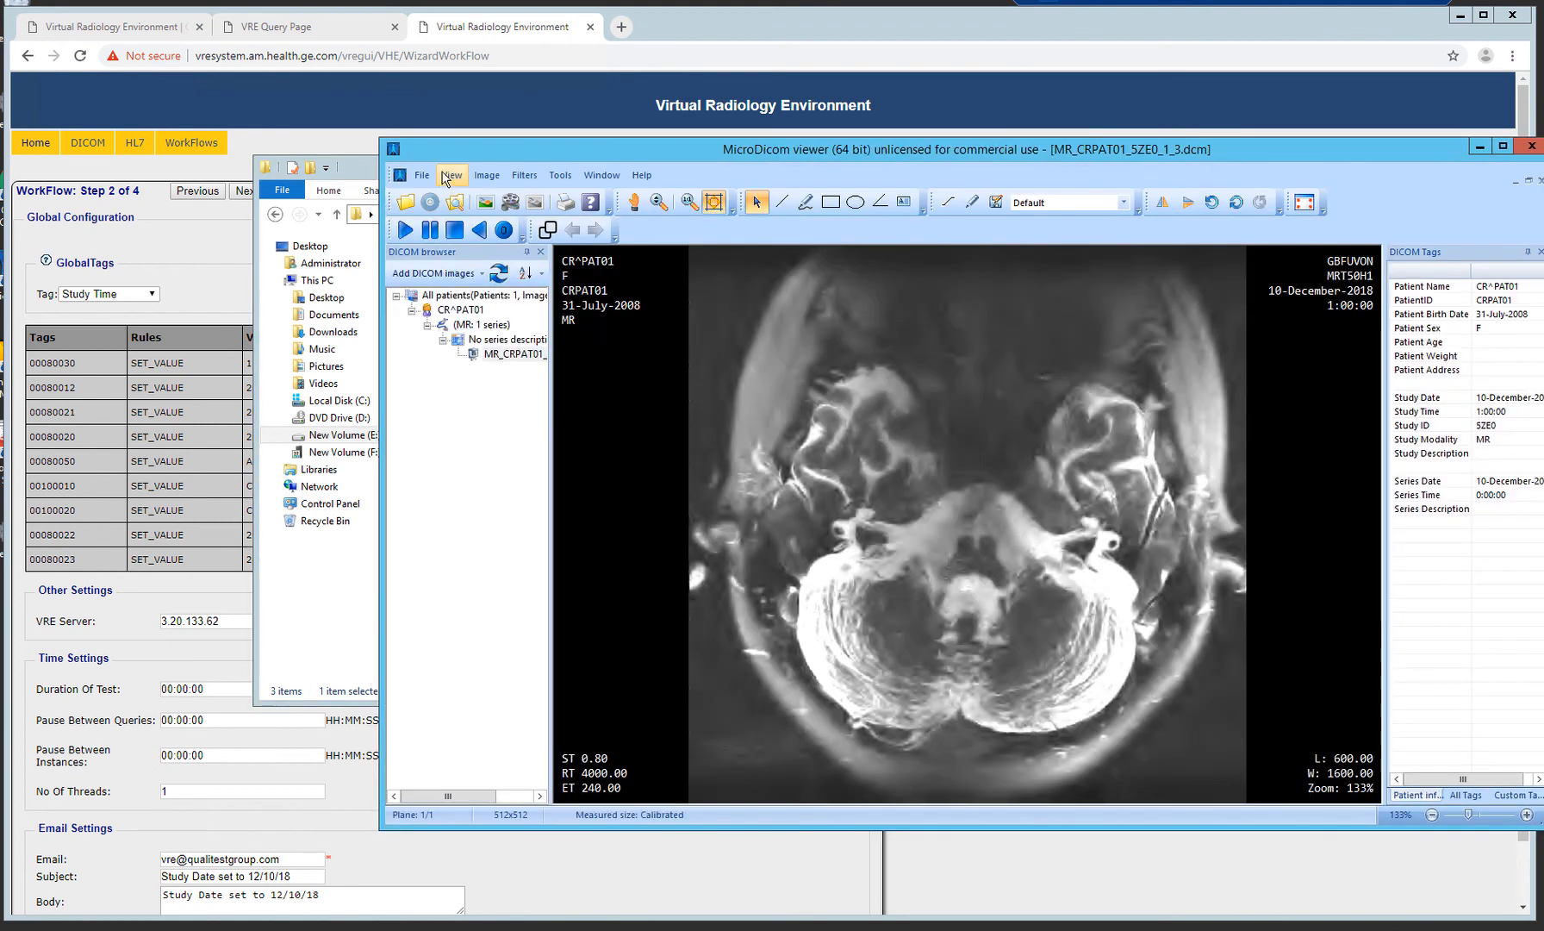
pyautogui.click(450, 177)
pyautogui.click(479, 199)
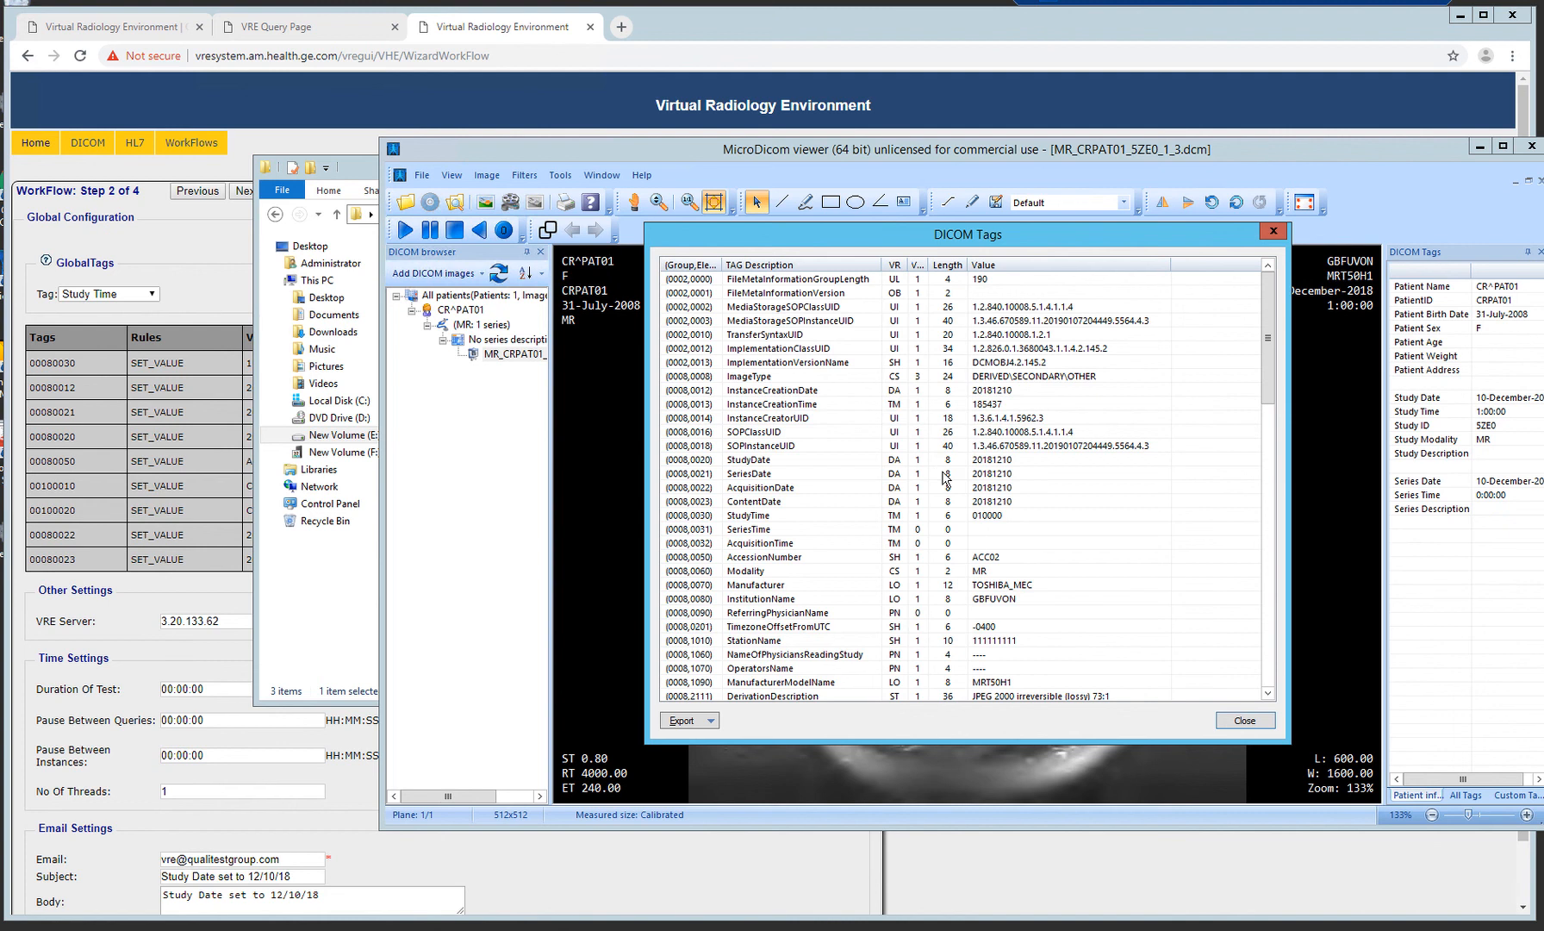
pyautogui.click(986, 515)
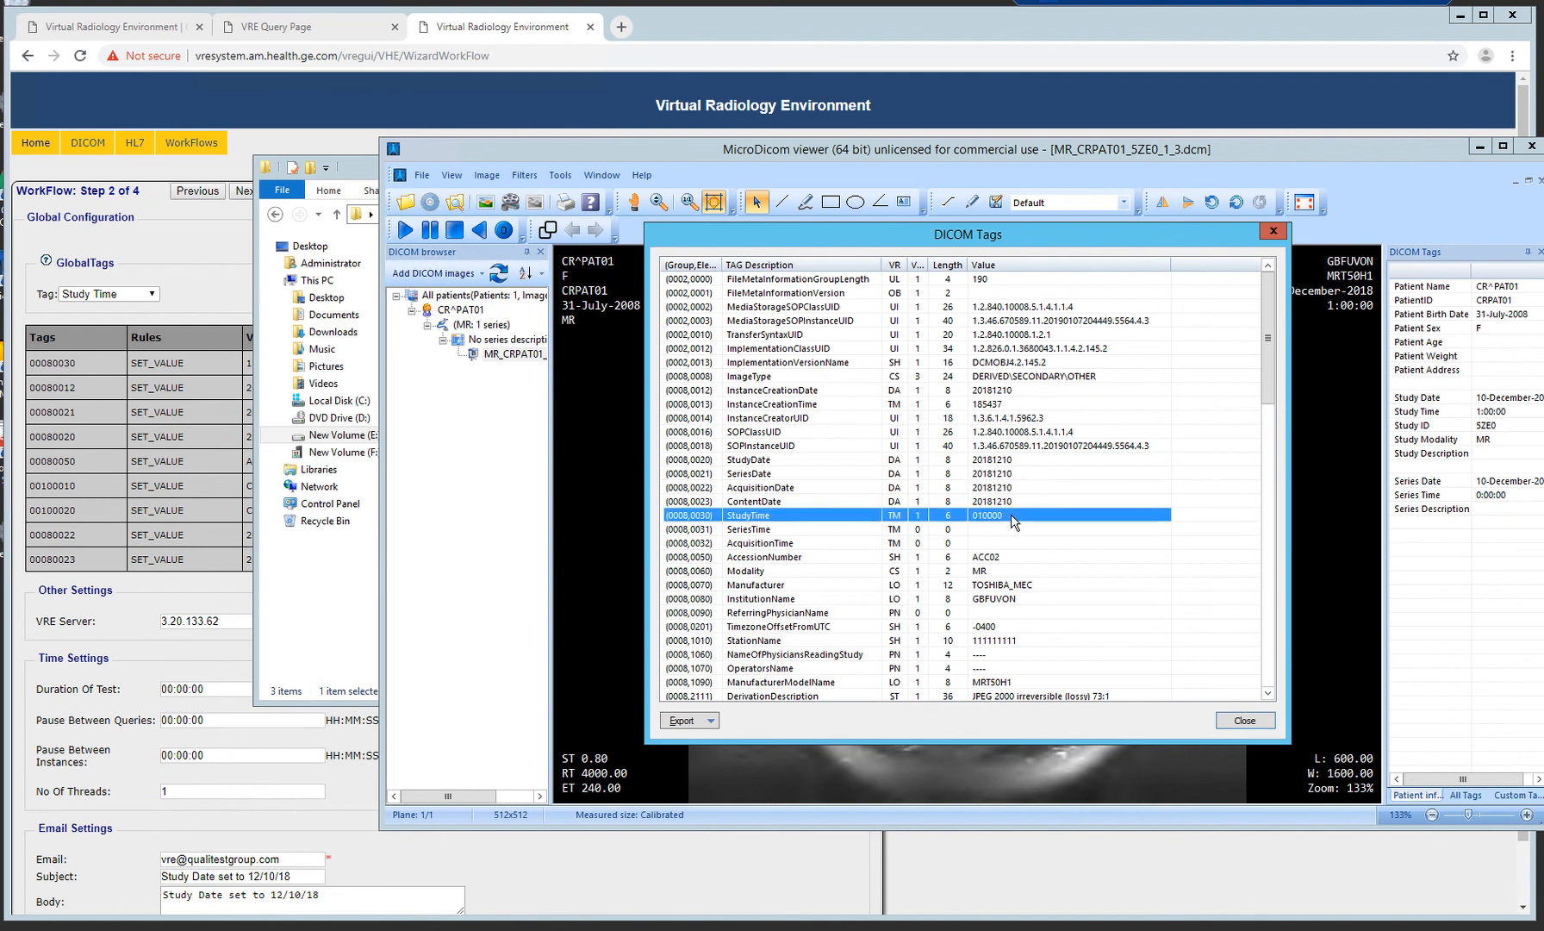
pyautogui.click(1240, 722)
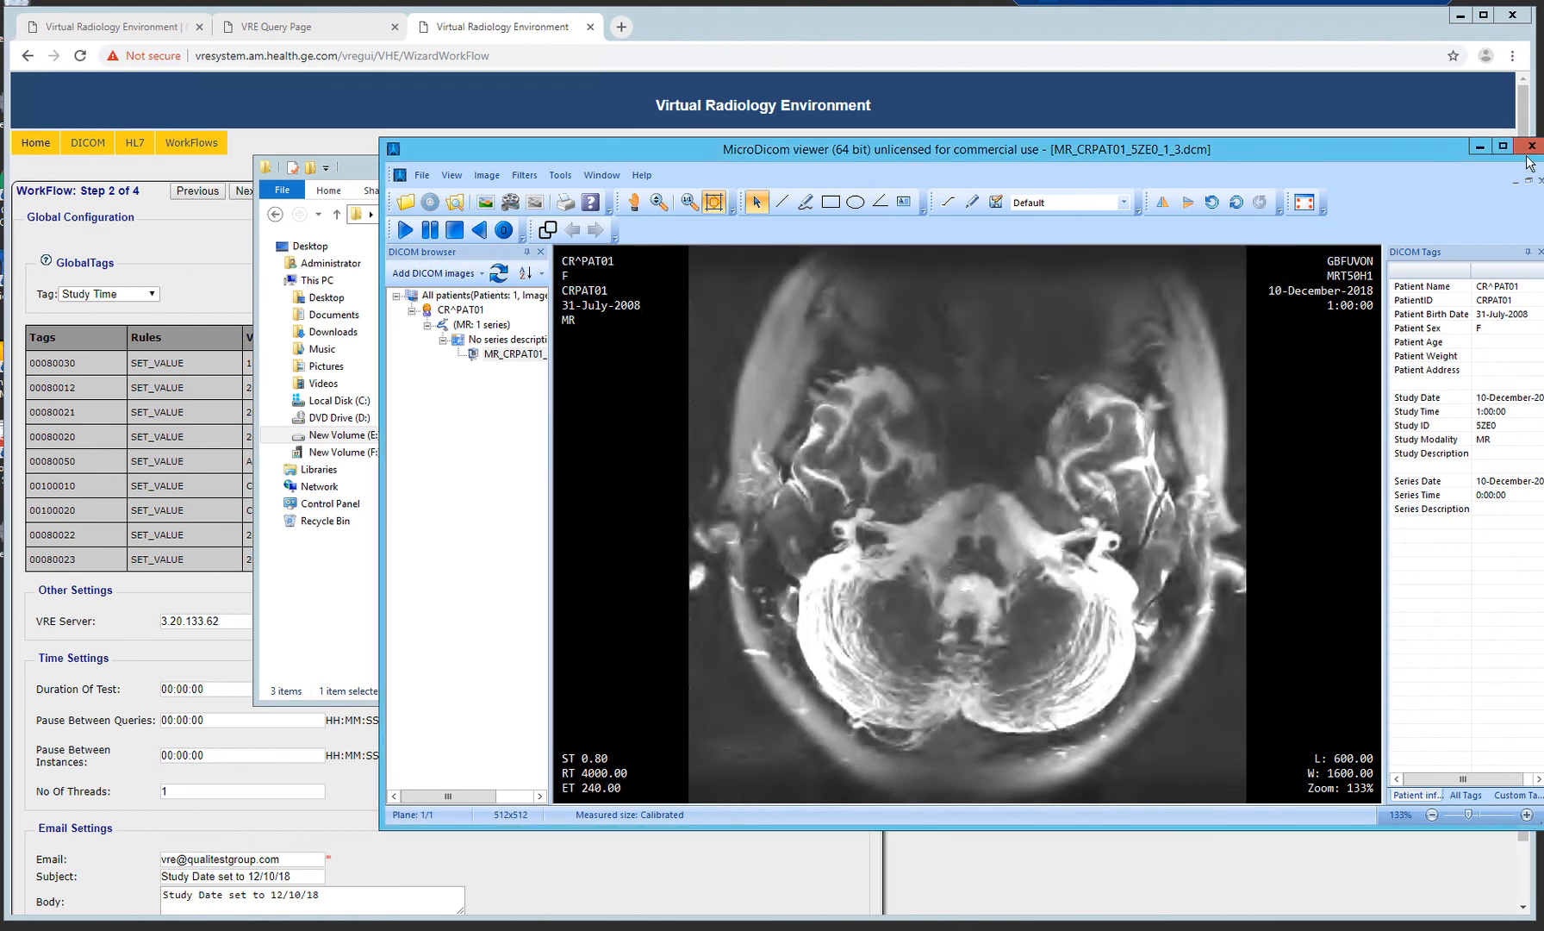
pyautogui.click(1531, 146)
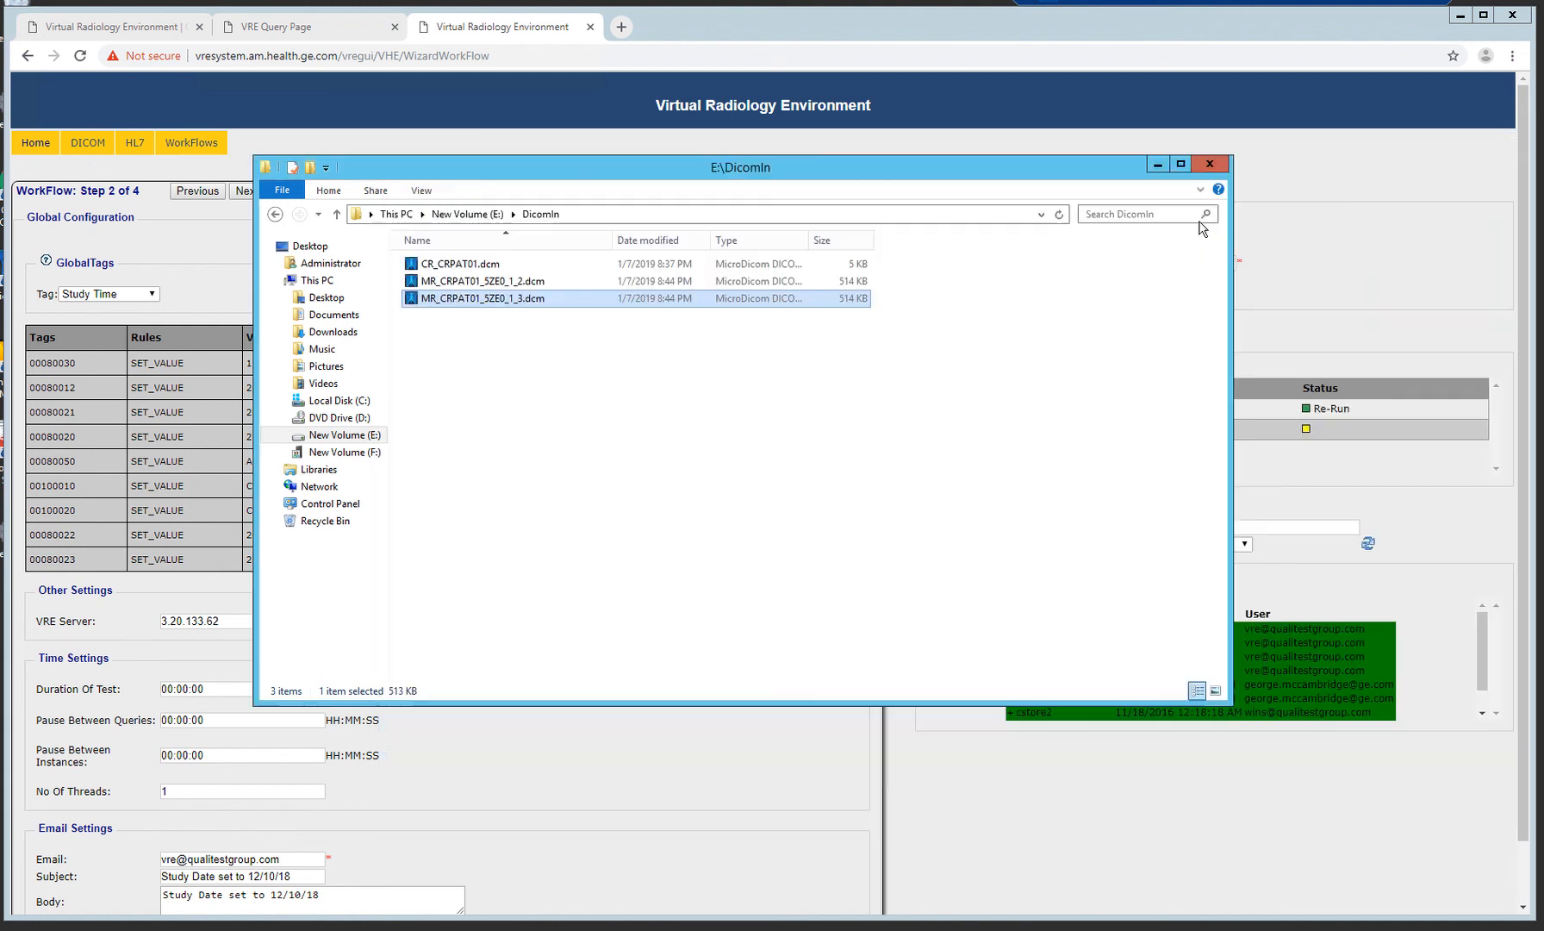
pyautogui.click(1213, 163)
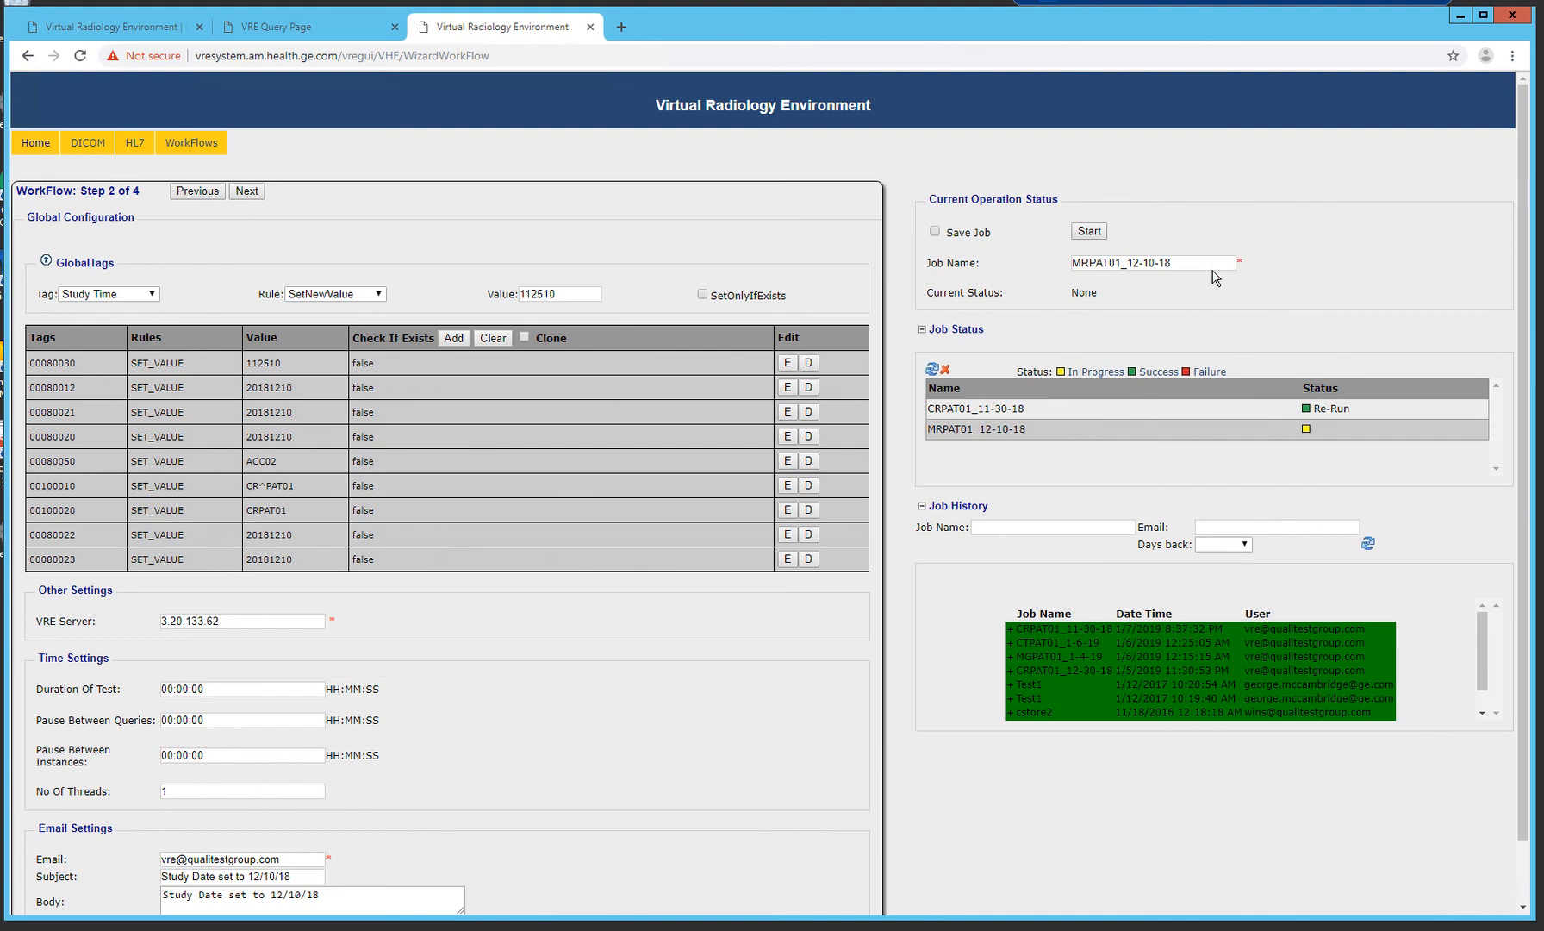
# - Make the job C-STORE only by turning off the Patient Create (ADT) and Order Create (ORM) workflows
pyautogui.click(1090, 232)
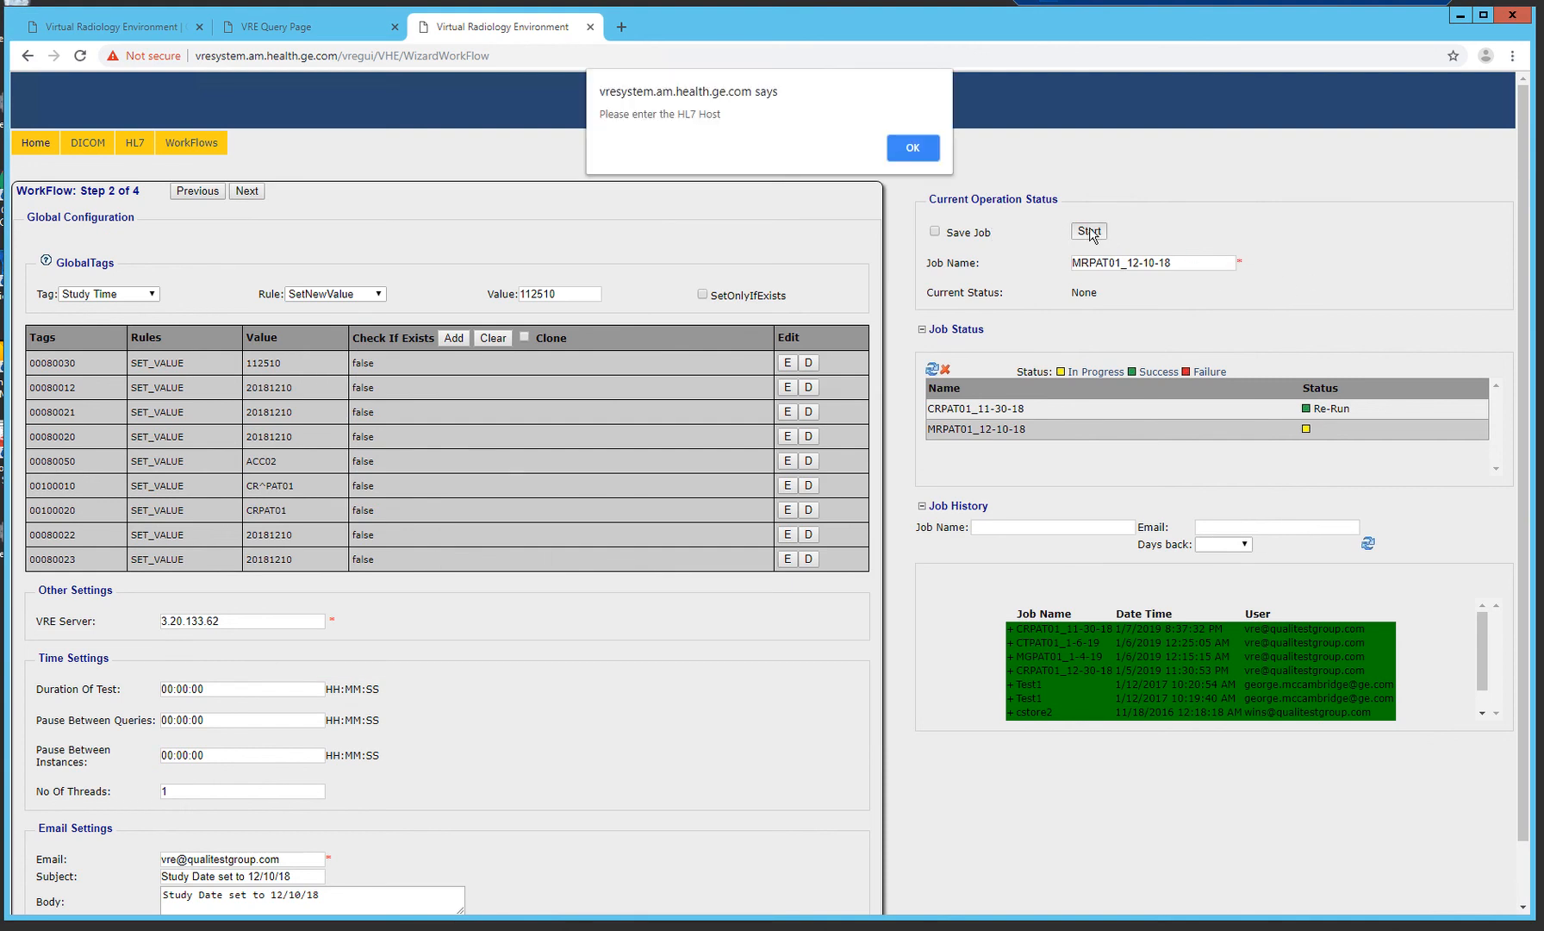
pyautogui.click(912, 149)
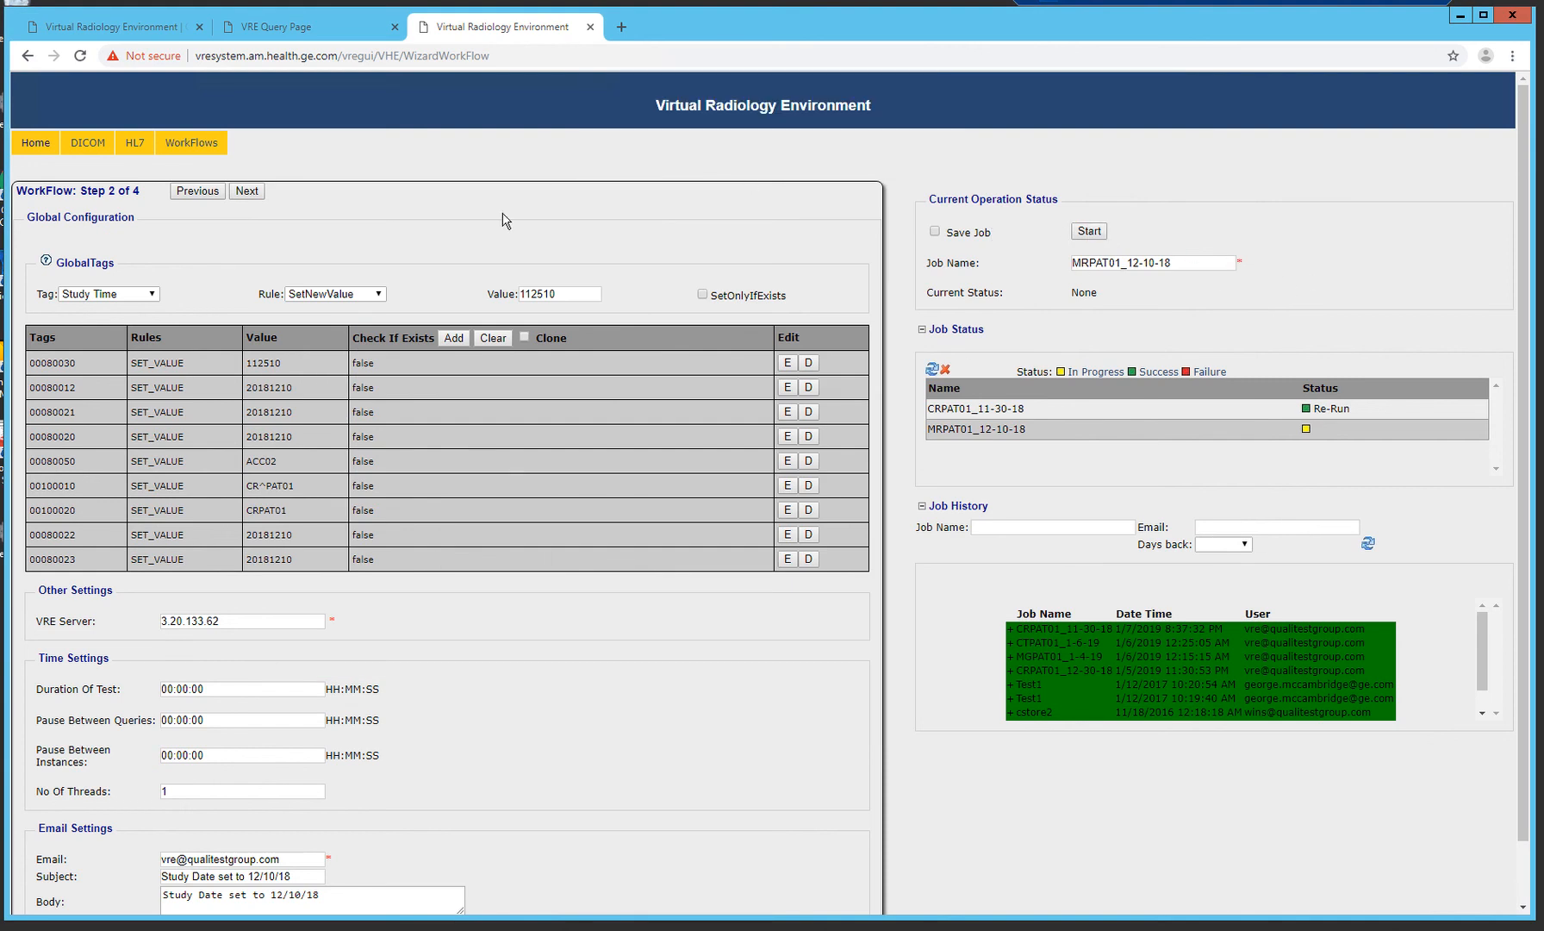
pyautogui.click(197, 190)
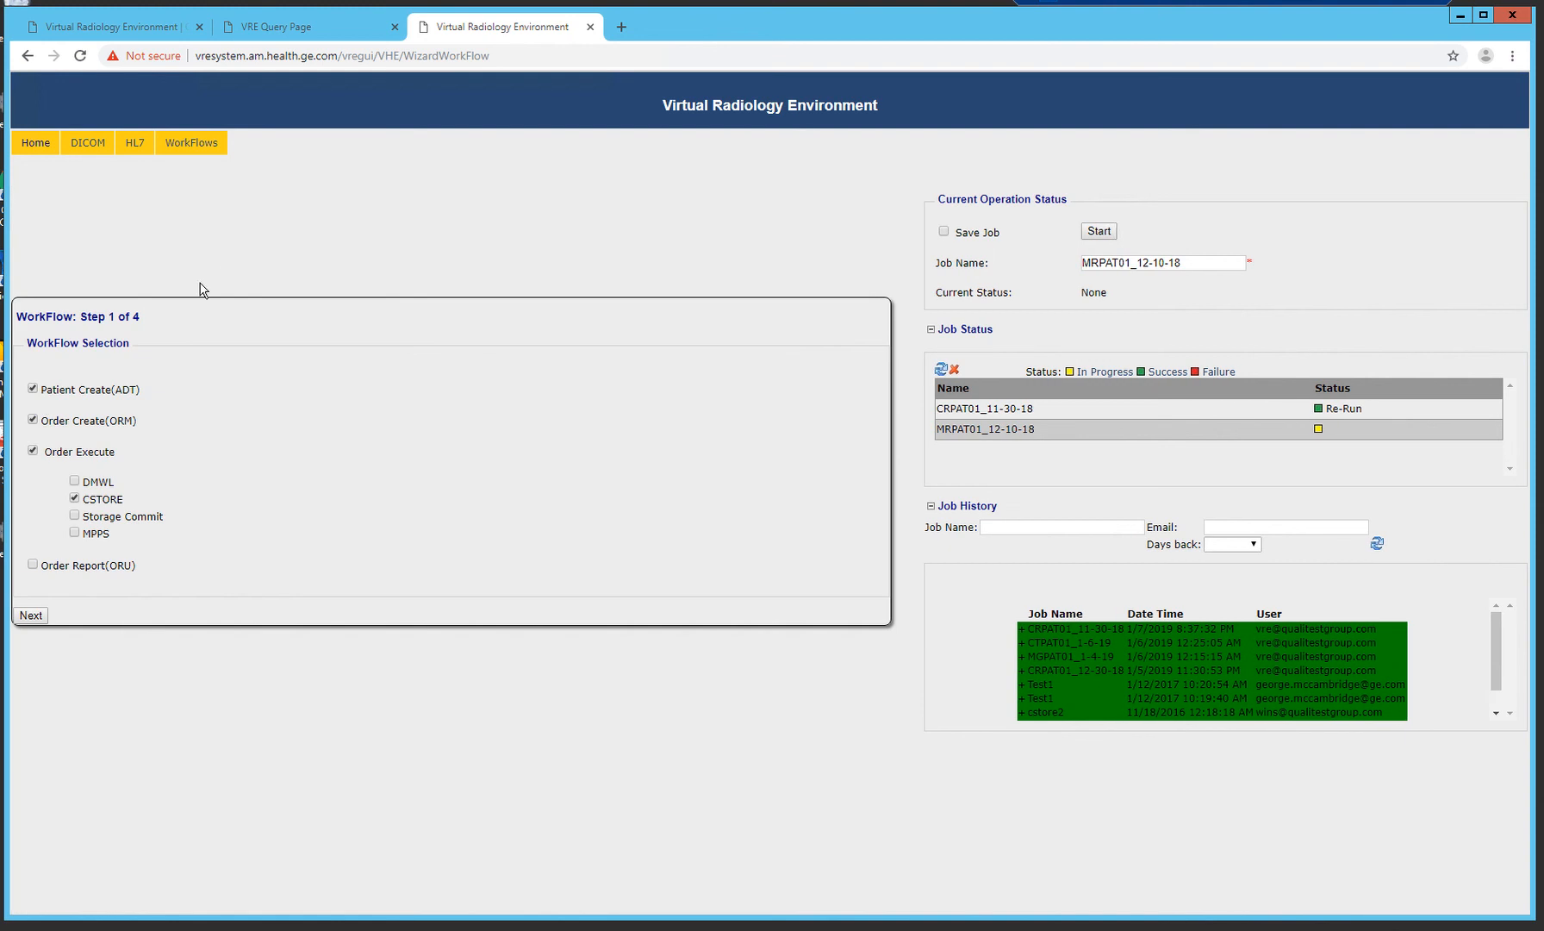
pyautogui.click(33, 389)
pyautogui.click(35, 420)
pyautogui.click(31, 615)
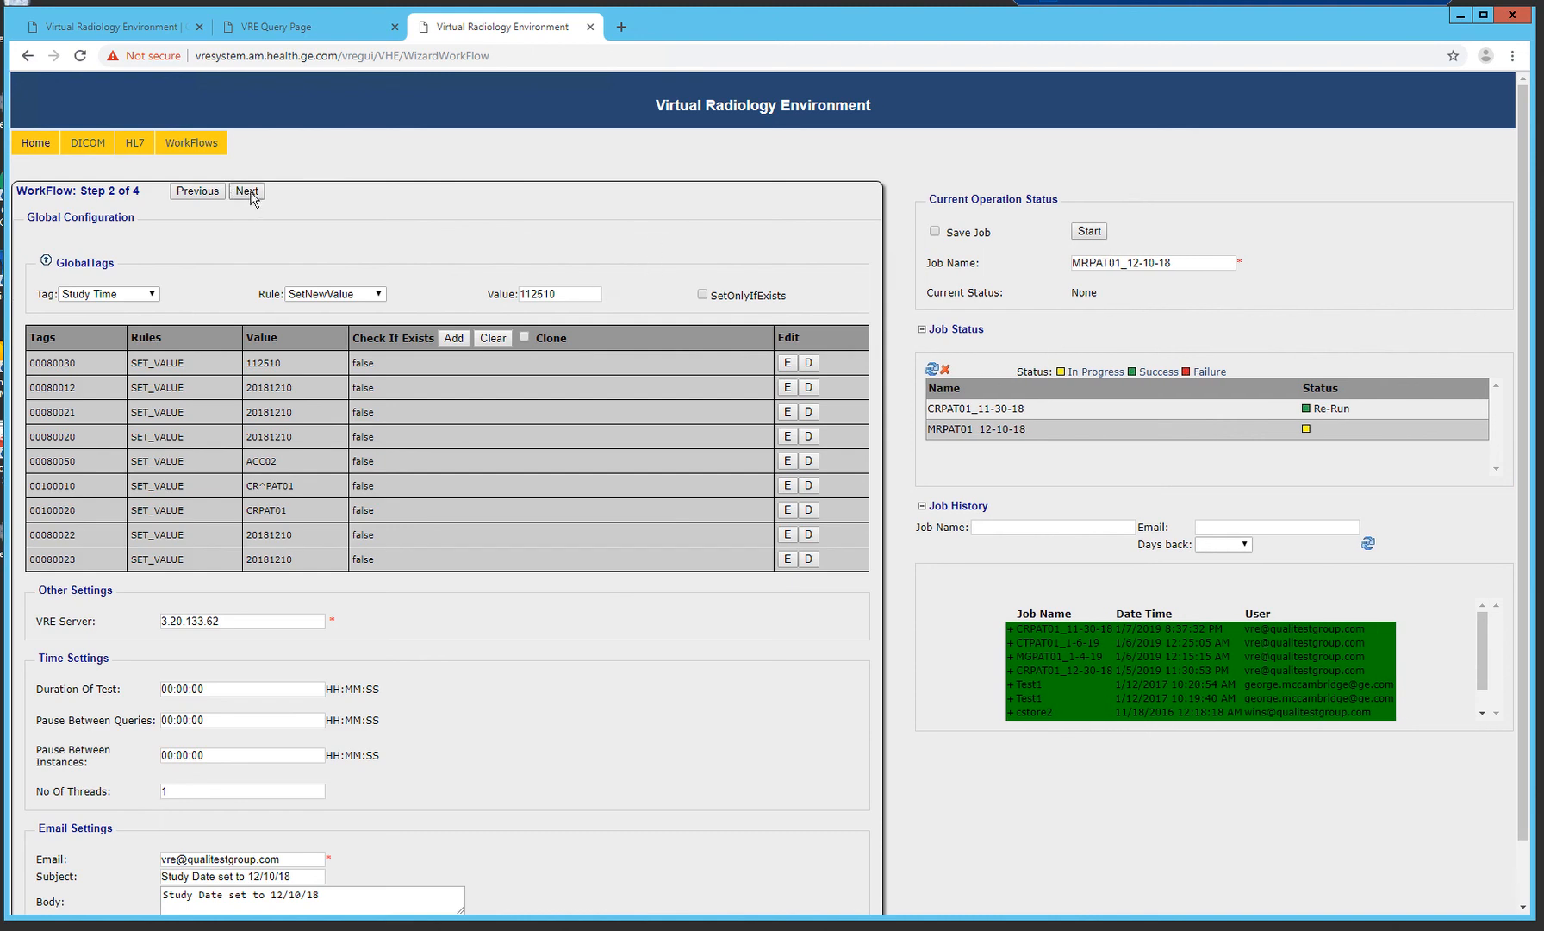
# - Save and start the job as MRPAT01_12-10-18-studytime, then check DicomIn for the new files
pyautogui.click(943, 233)
pyautogui.click(1209, 266)
pyautogui.write('-')
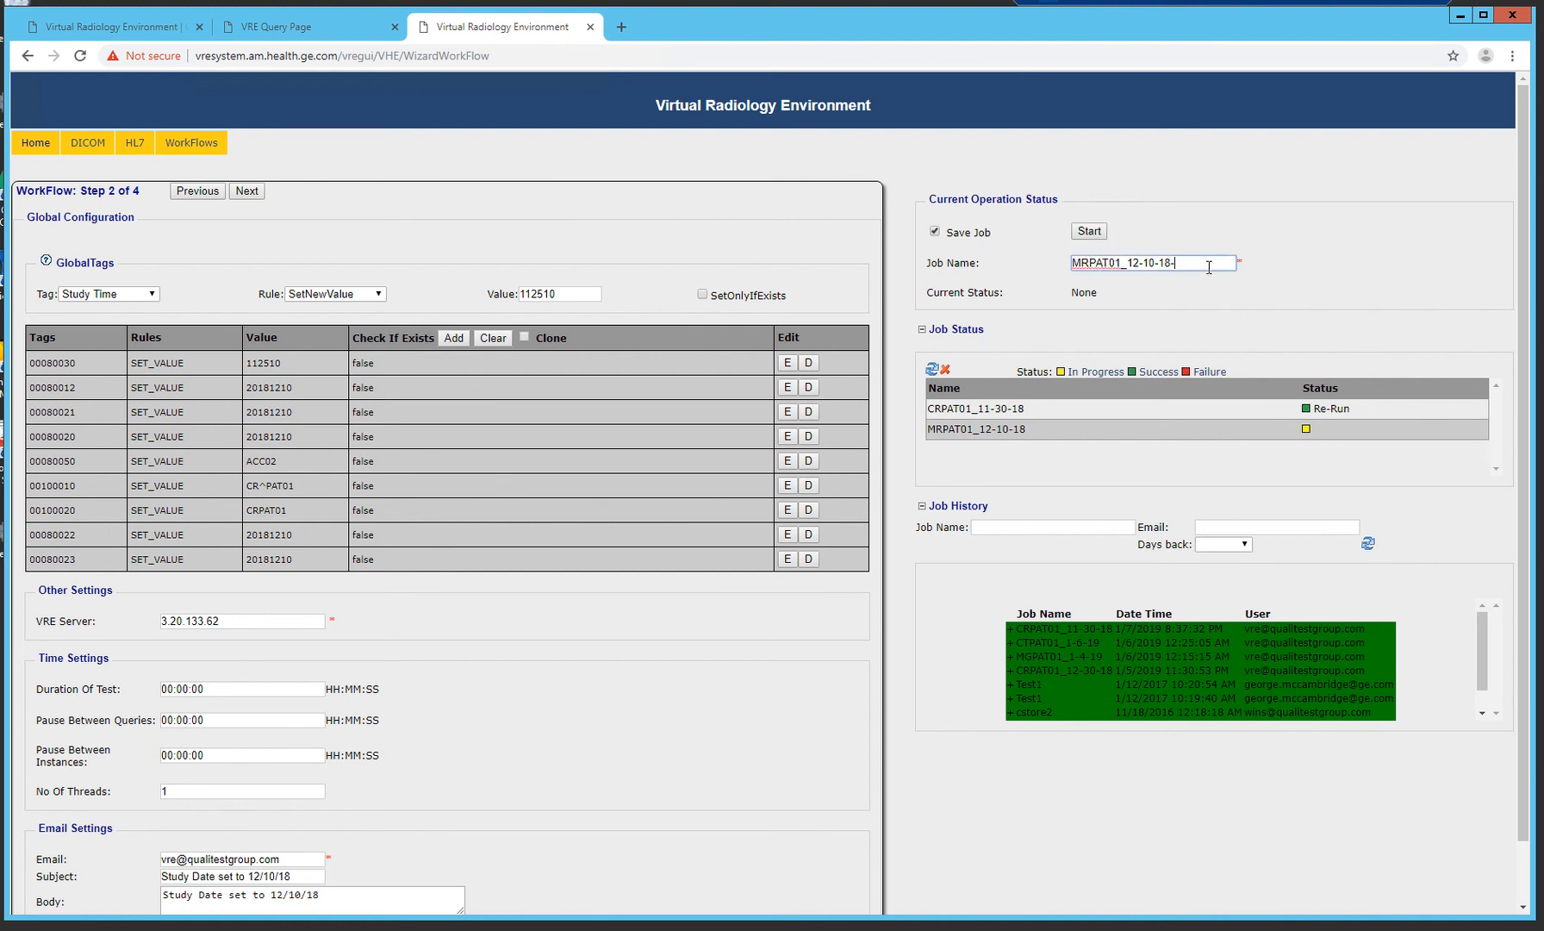
pyautogui.write('timing')
pyautogui.write('studytime')
pyautogui.click(1087, 231)
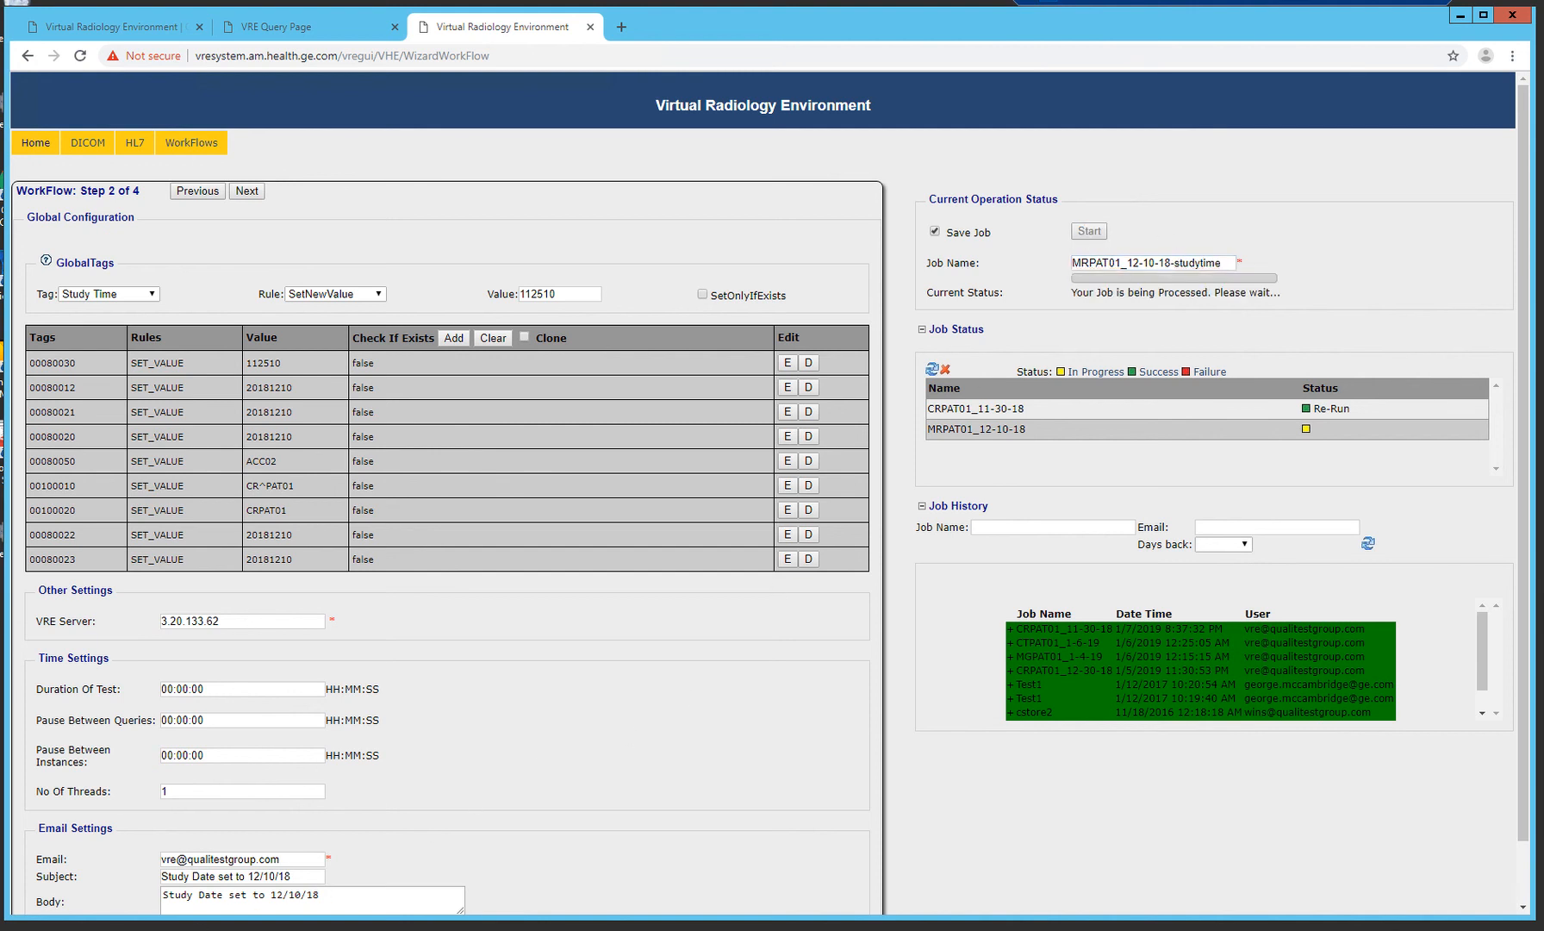
pyautogui.hotkey('alt', 'Tab')
pyautogui.click(610, 460)
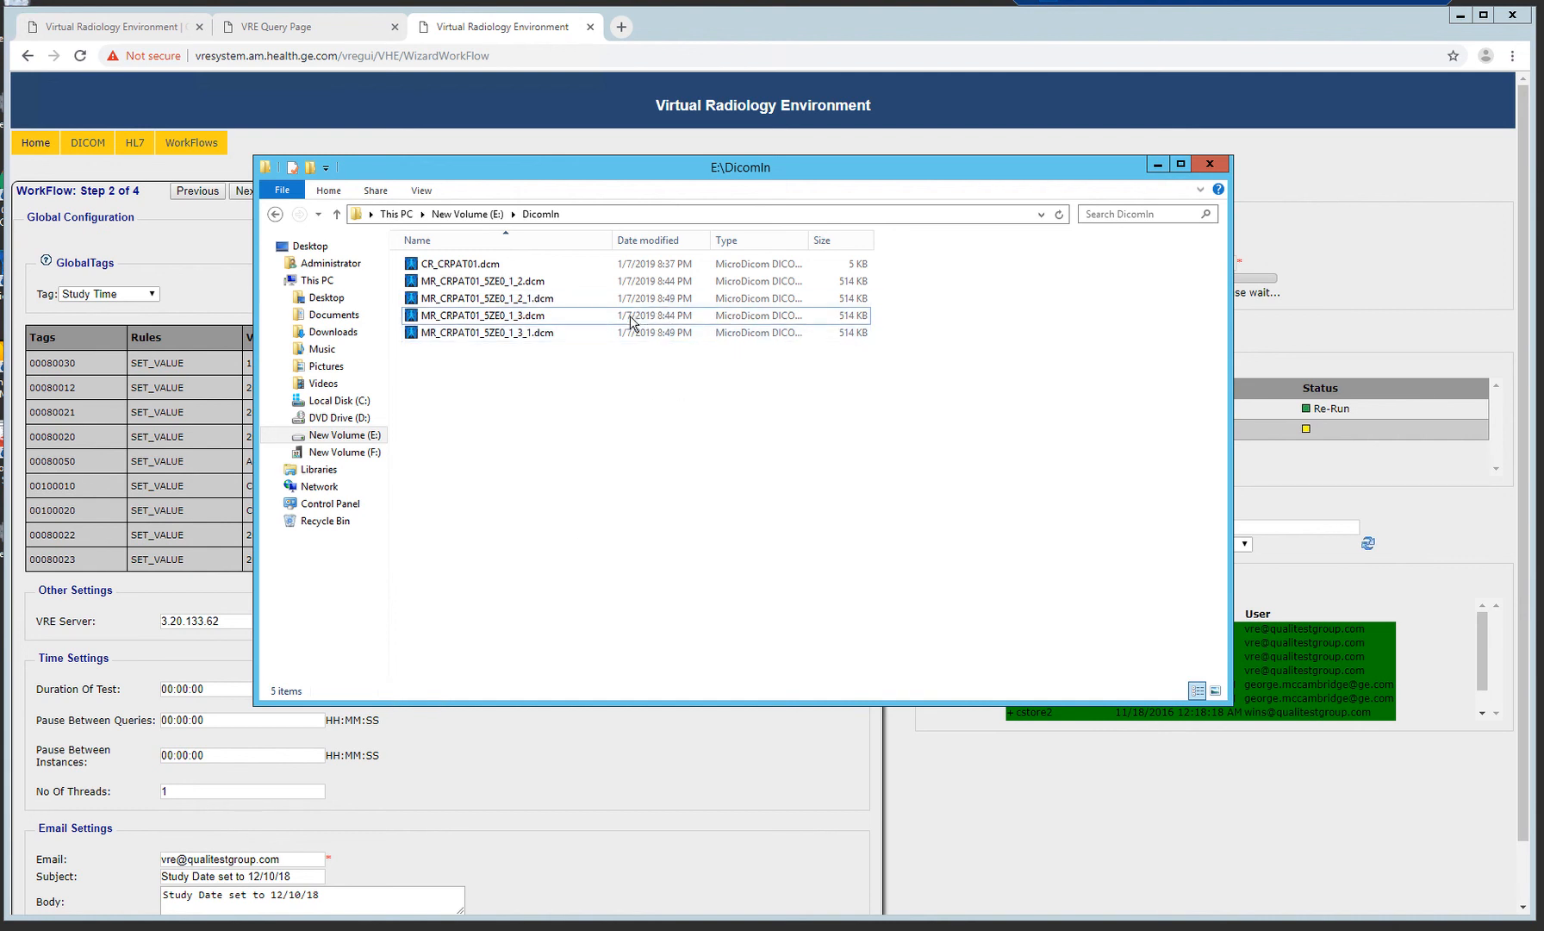
# - Open MR_CRPAT01_5ZE0_1_2_1.dcm and verify its StudyTime tag reads 112510 in the DICOM tag list
pyautogui.doubleClick(496, 302)
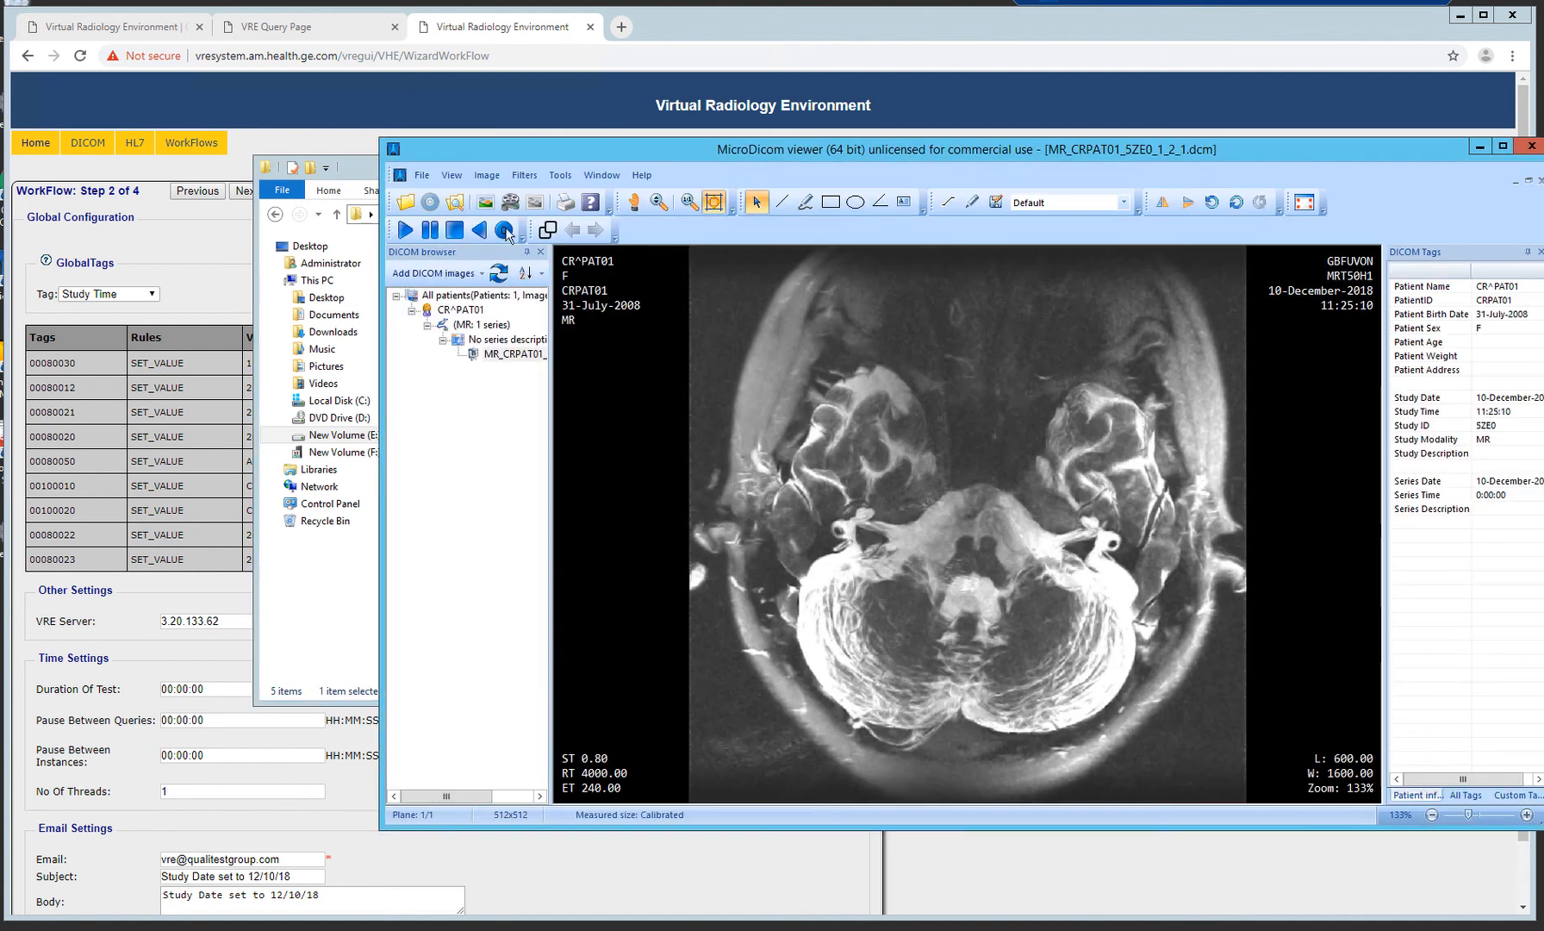
pyautogui.click(451, 176)
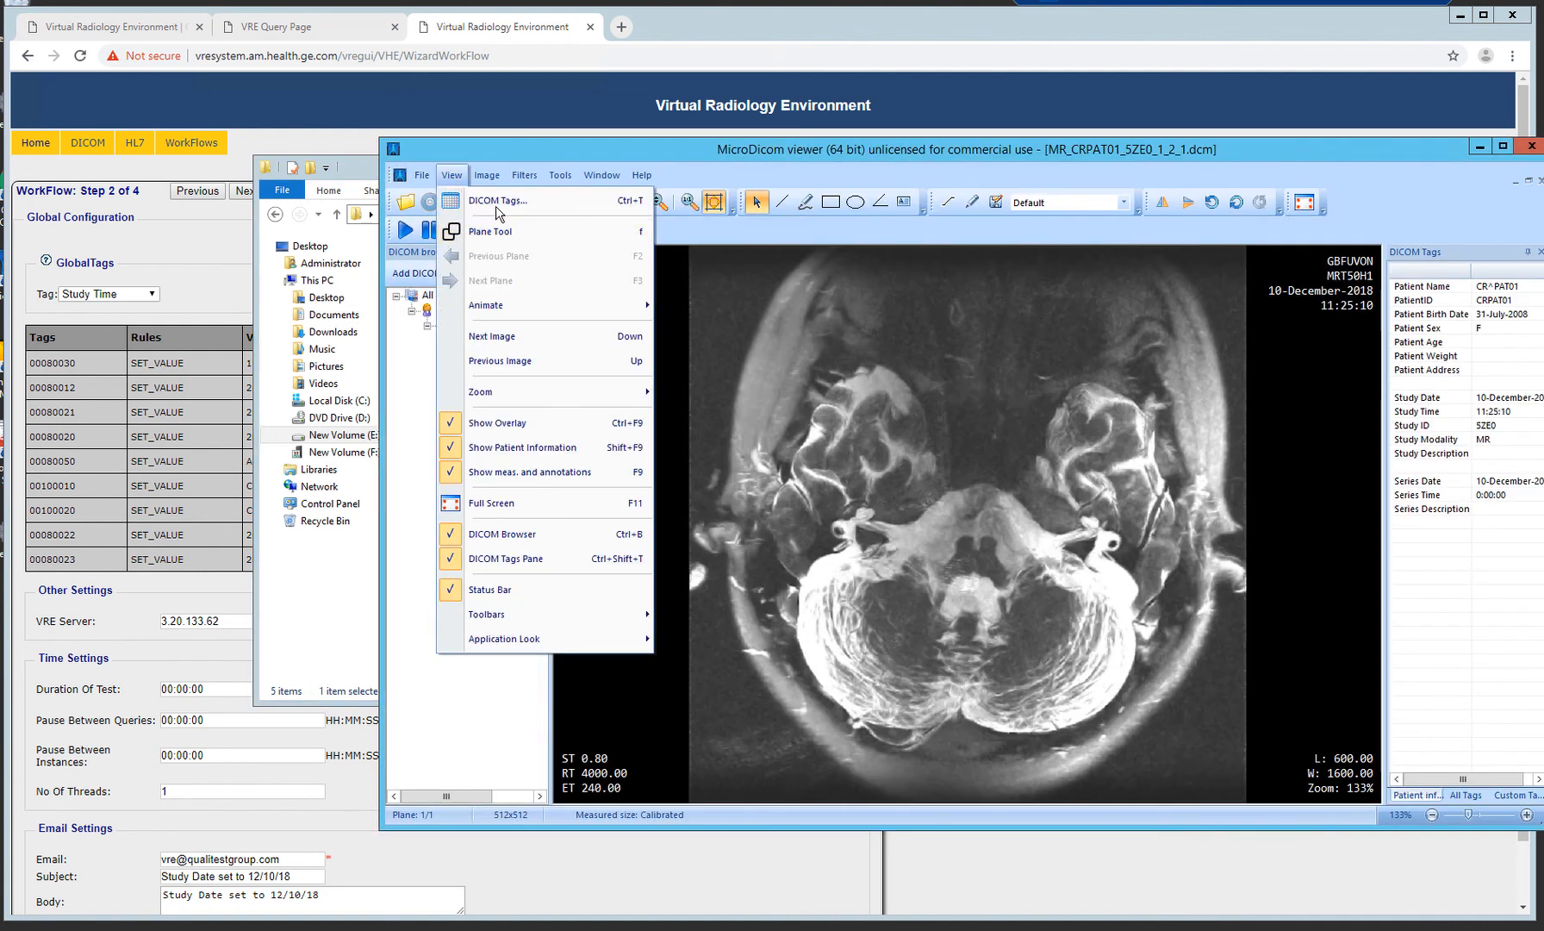
pyautogui.click(459, 201)
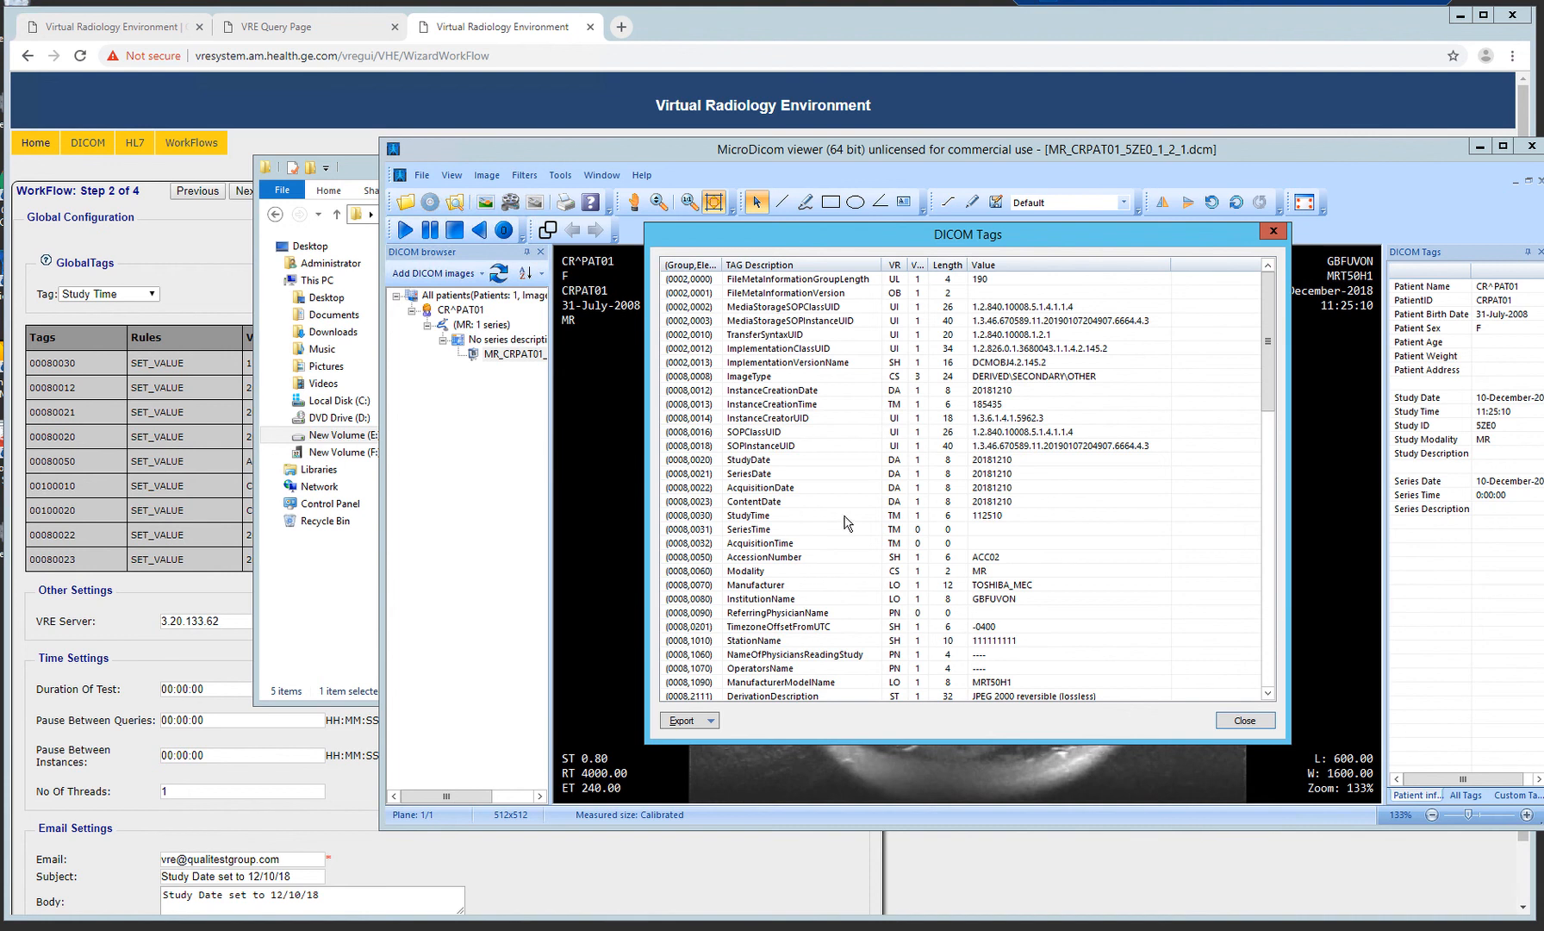
pyautogui.click(987, 518)
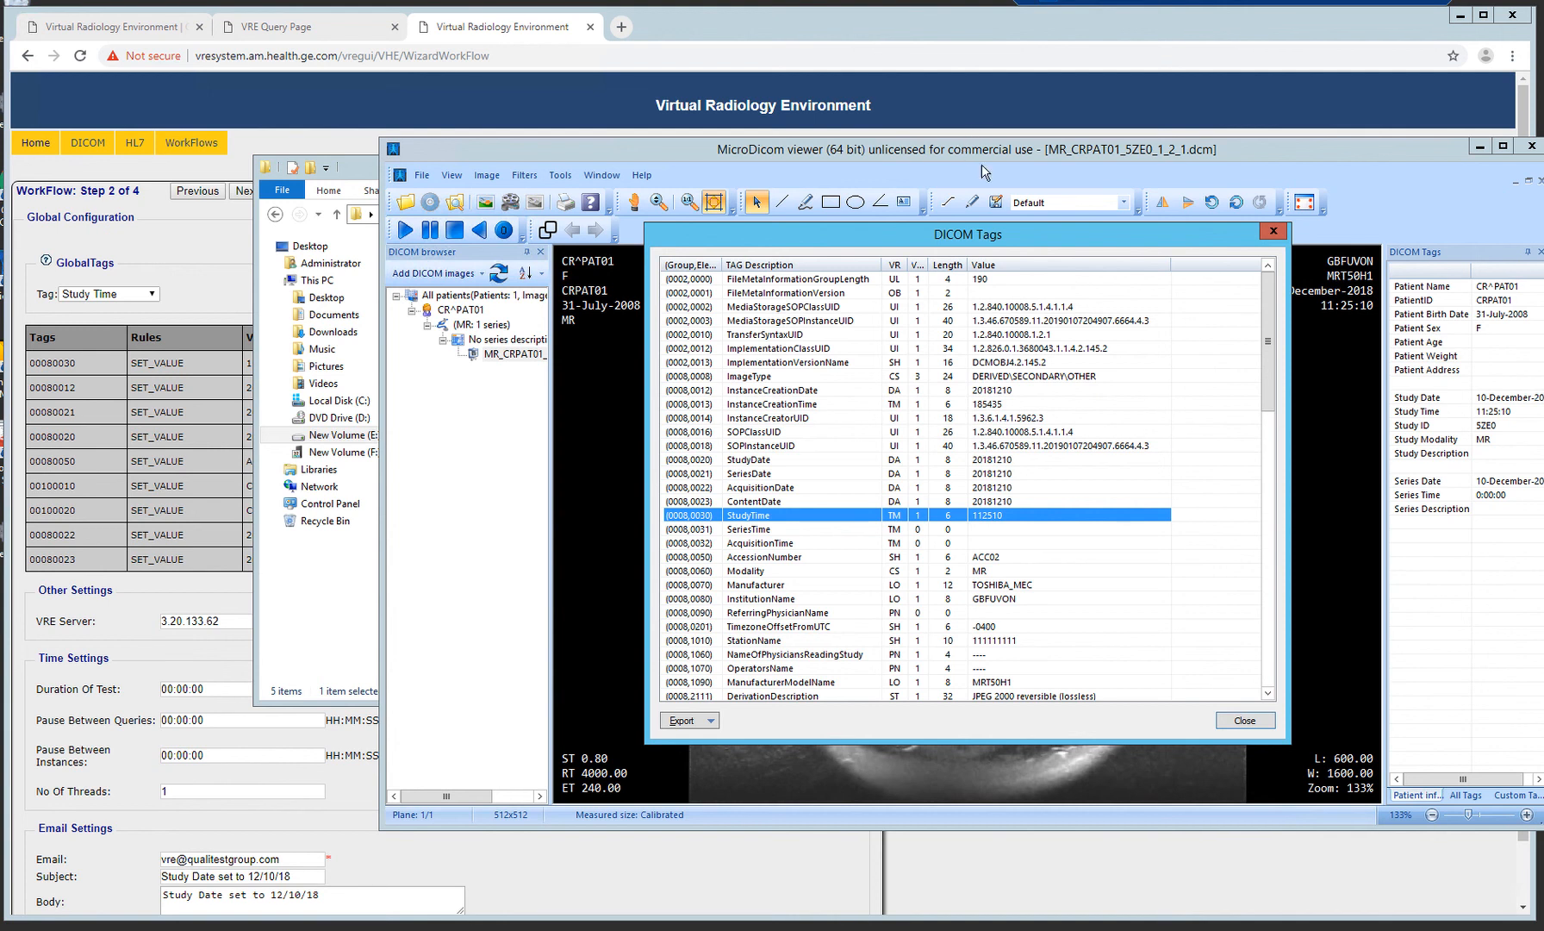
pyautogui.click(1272, 231)
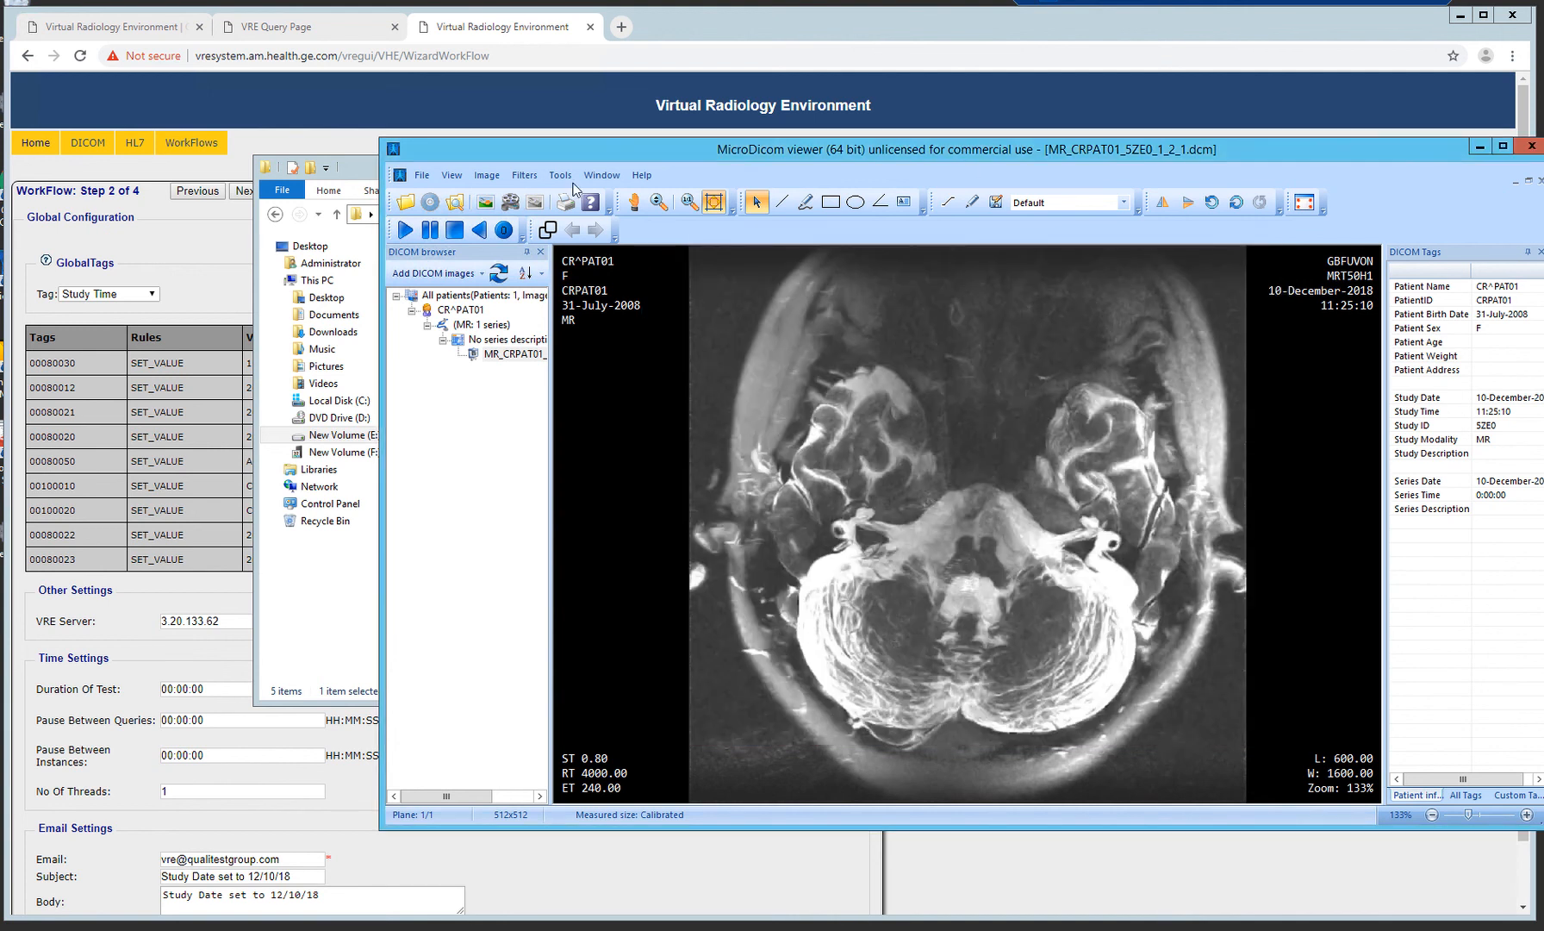
pyautogui.moveTo(1, 148); pyautogui.dragTo(838, 137)
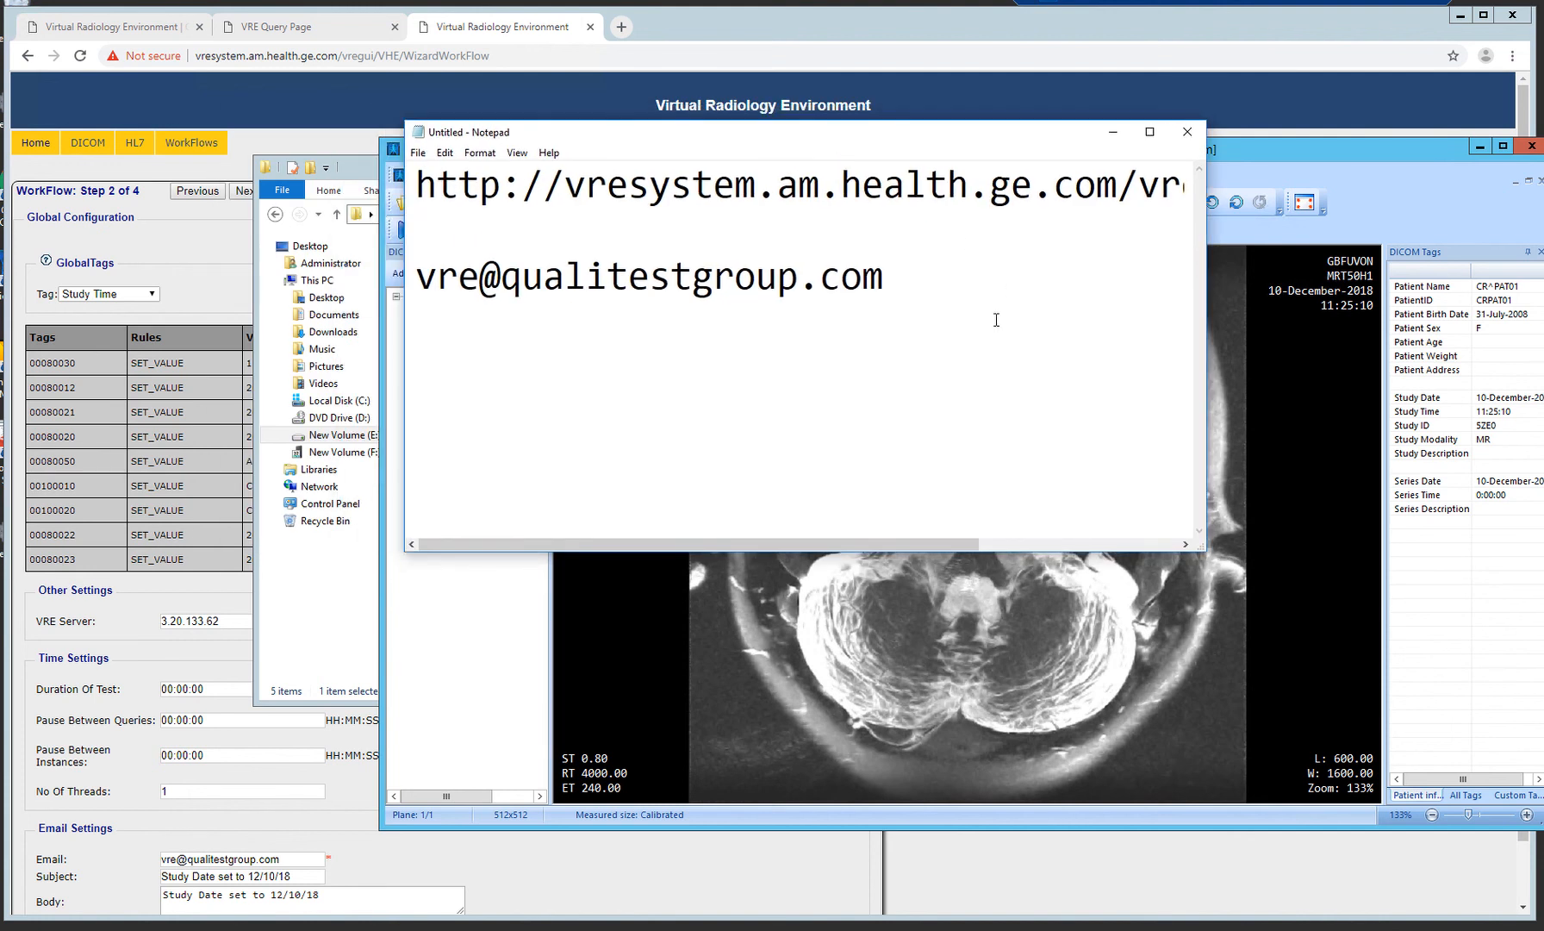
# - Add the contact phone number on a new line below the e-mail address in the notes
pyautogui.press('Return')
pyautogui.press('Return')
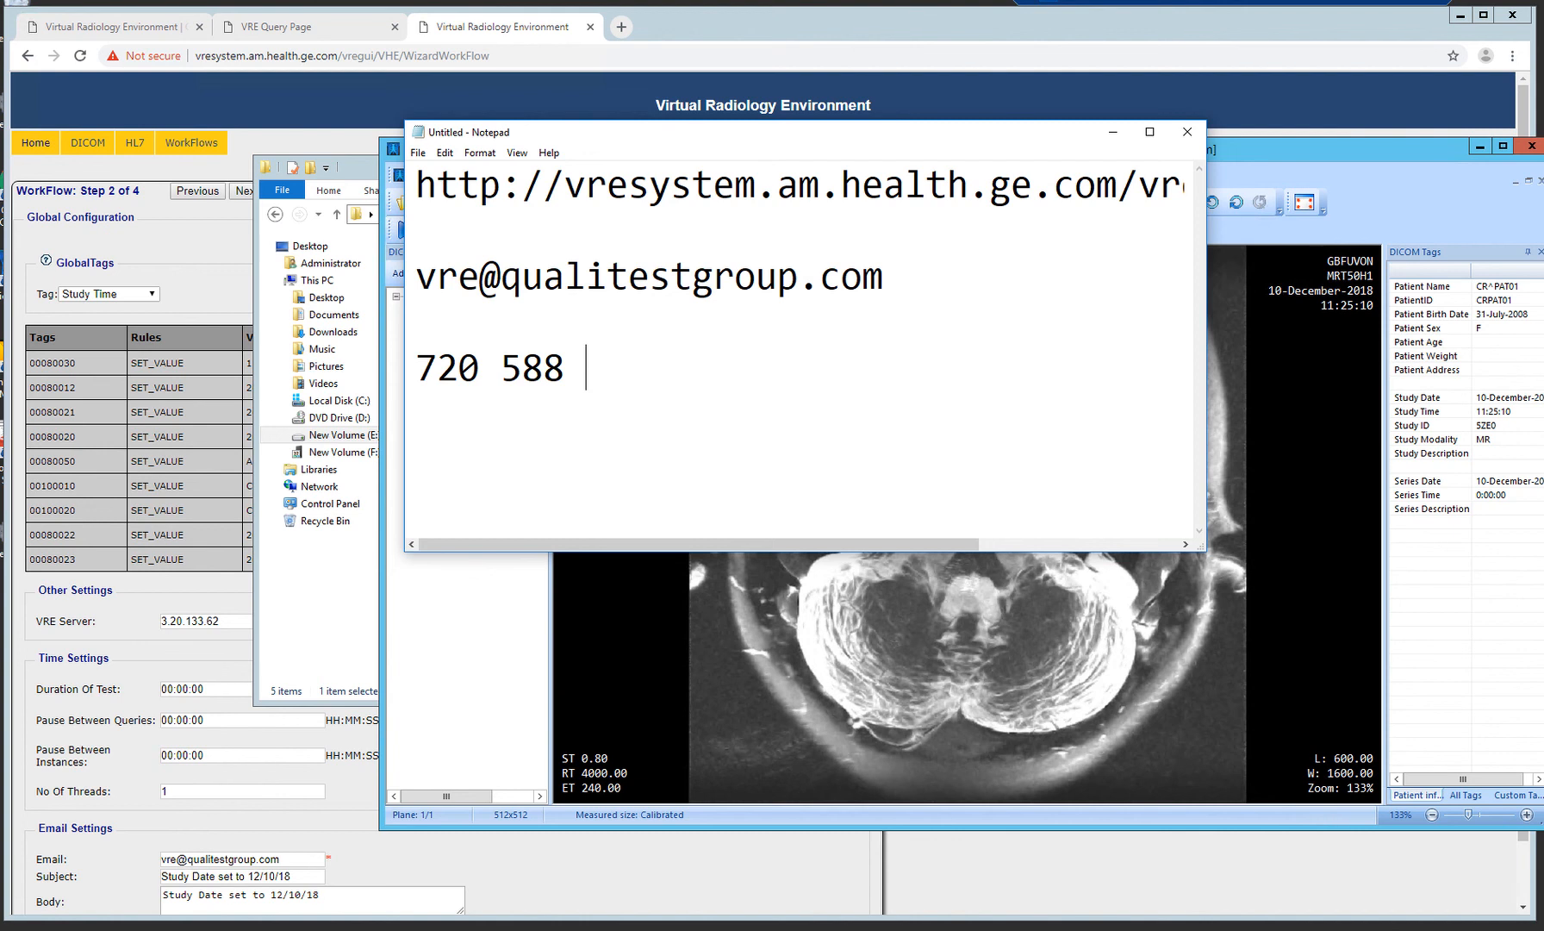
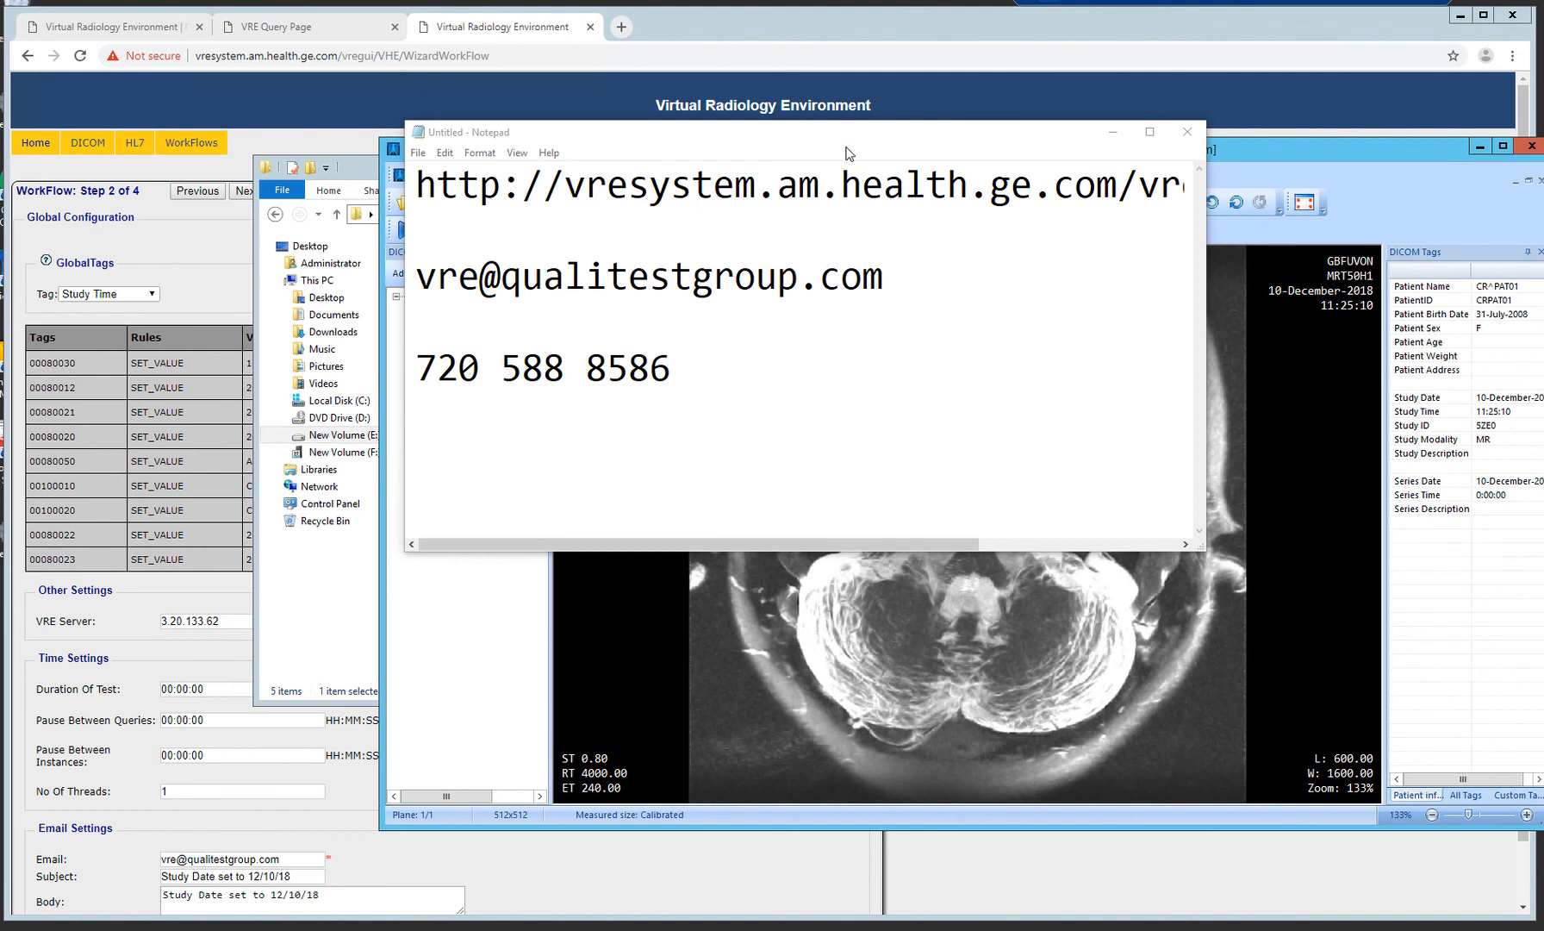
pyautogui.click(826, 128)
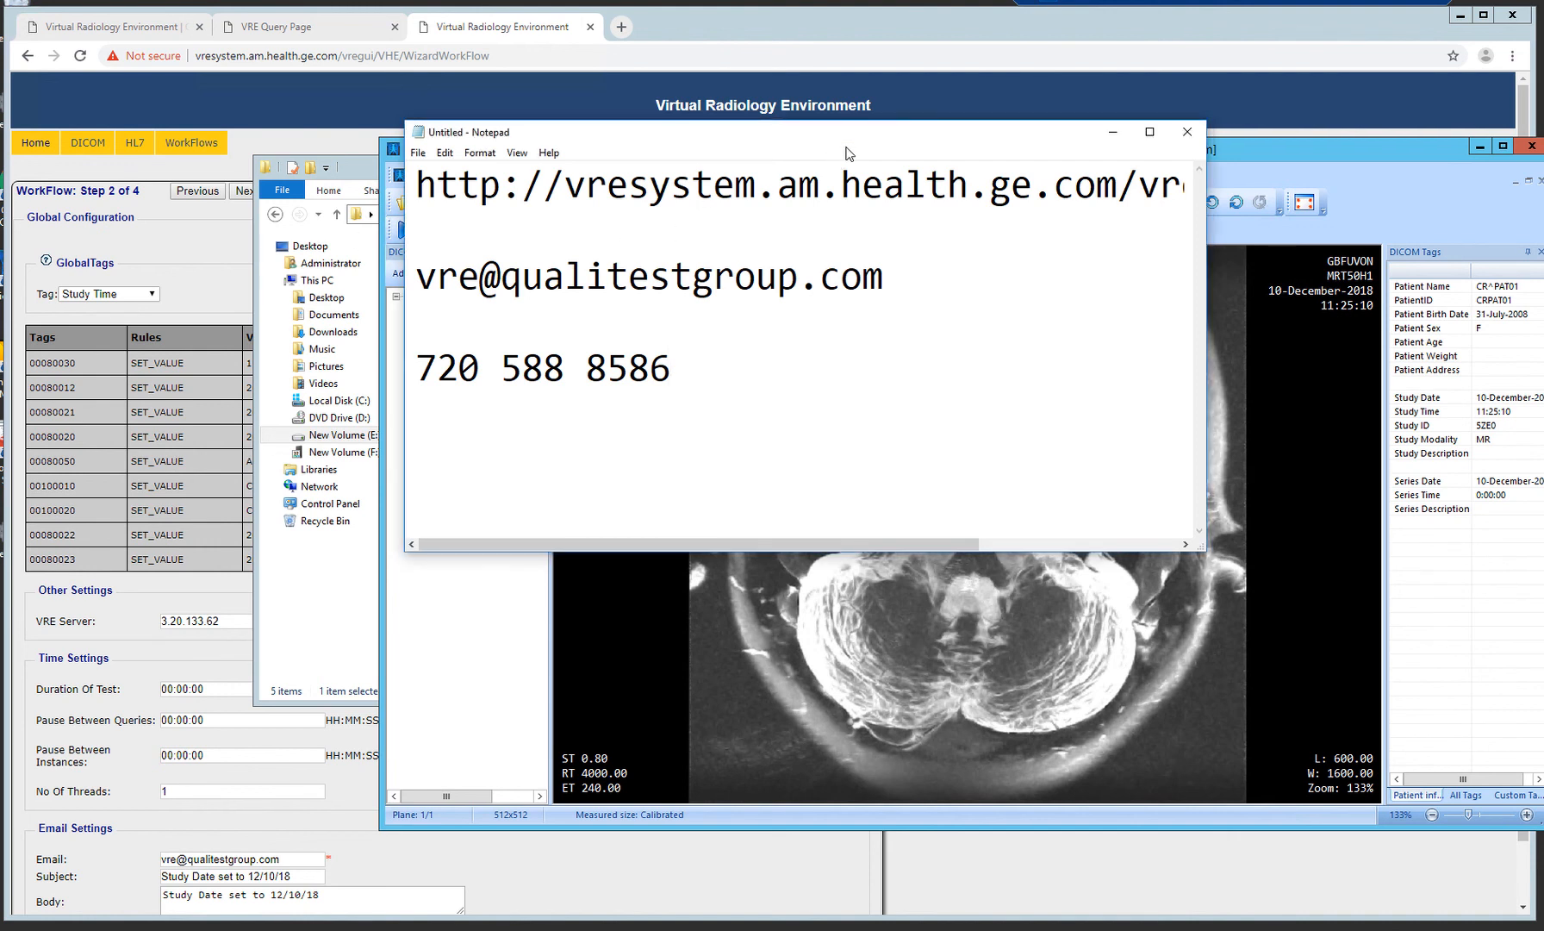